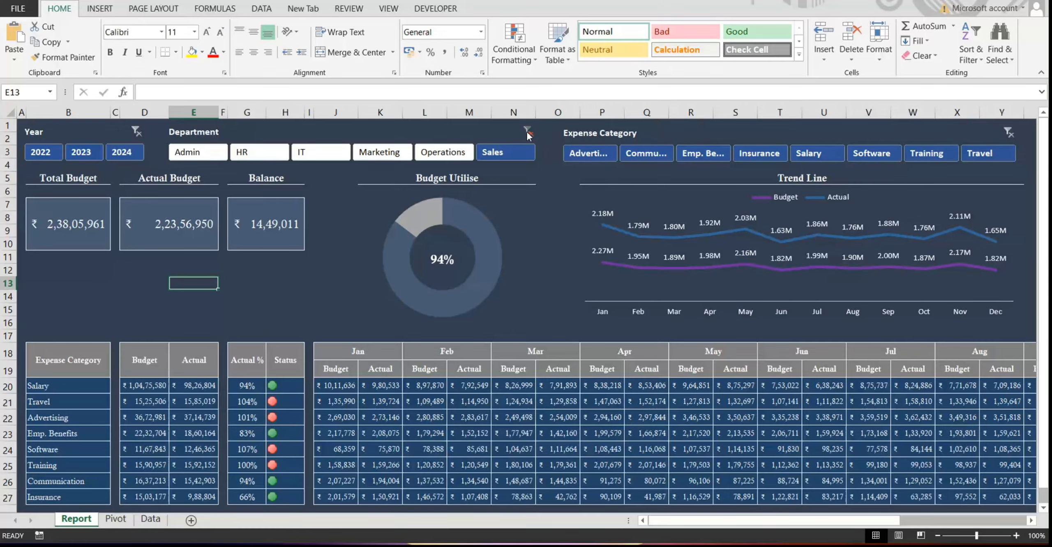
- Clear the Department filter and view the dashboard for each expense category in turn, from Advertising to Travel
click(528, 132)
click(590, 153)
click(645, 153)
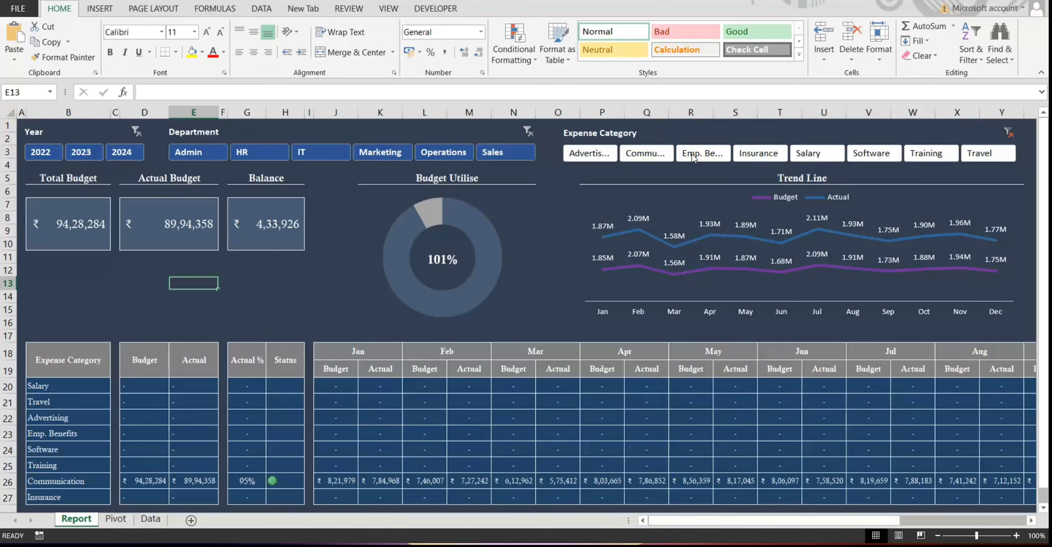
click(693, 156)
click(759, 155)
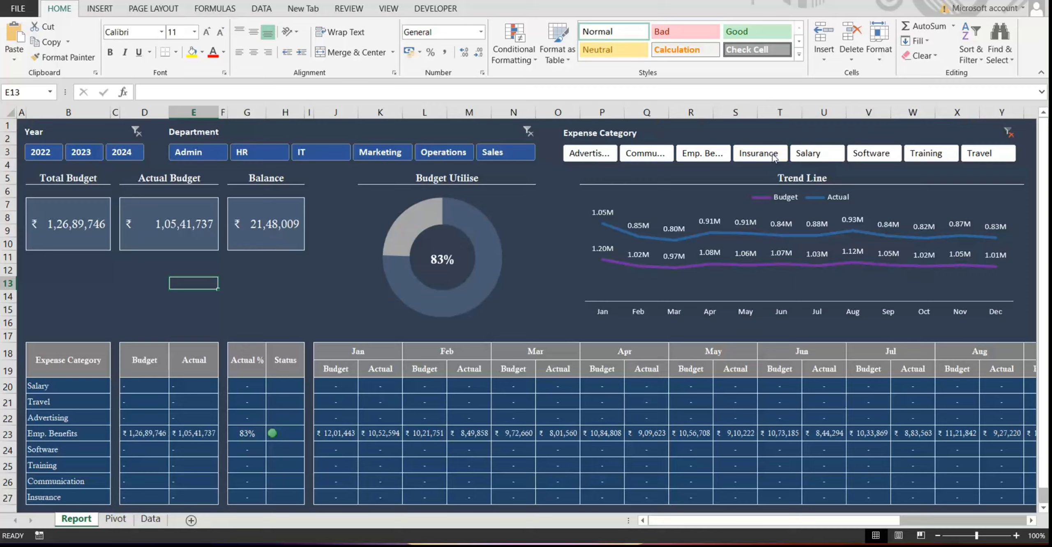
click(825, 156)
click(872, 155)
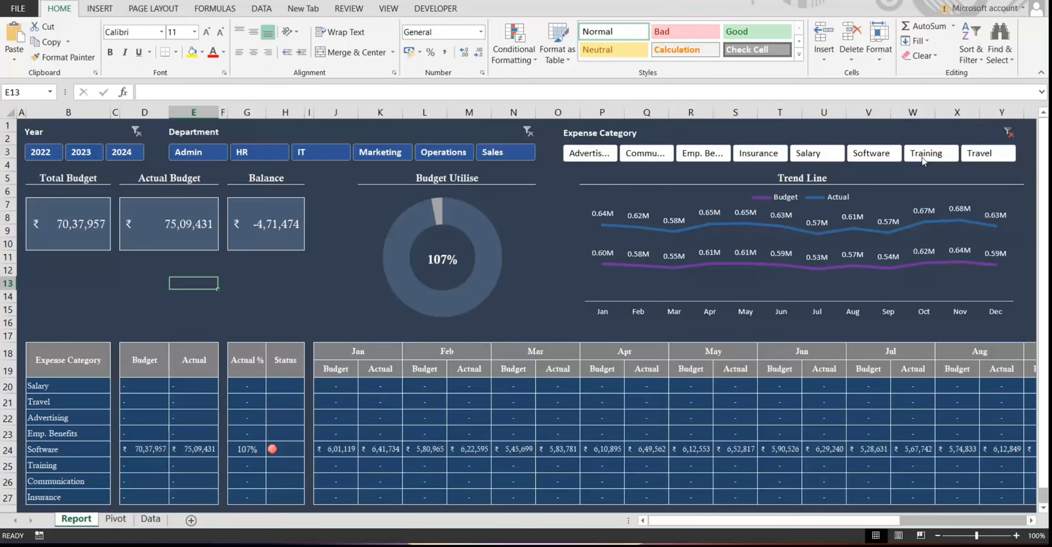
click(924, 155)
click(980, 154)
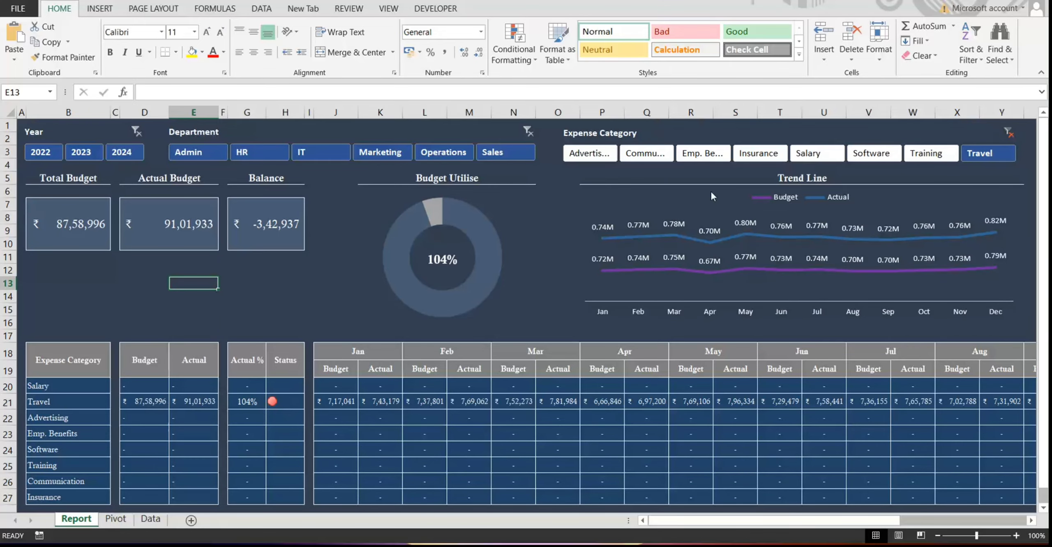
- View the dashboard for 2023 with Emp. Benefits, Insurance and Salary selected, and clear the expense category and year filters
click(81, 152)
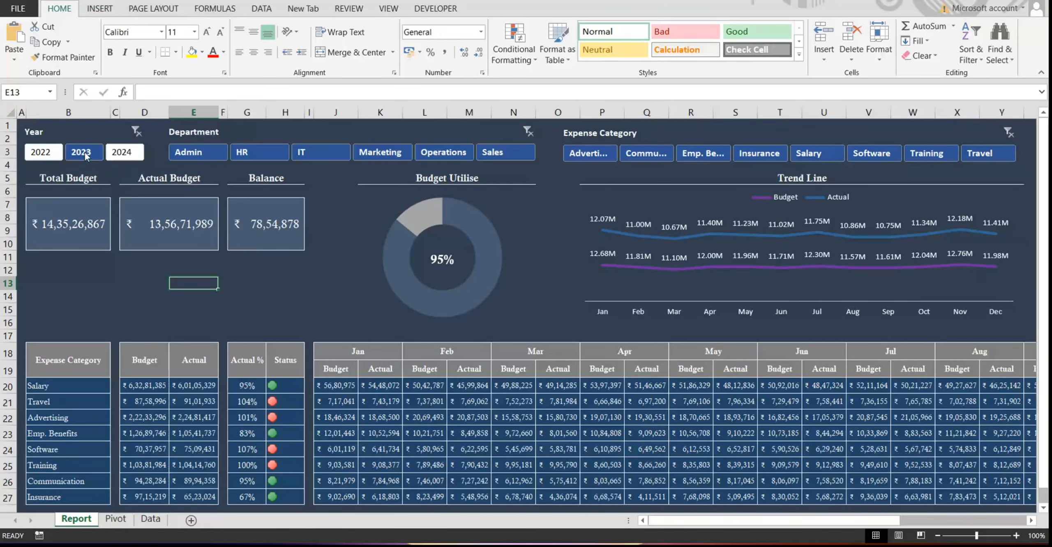
click(684, 158)
click(760, 154)
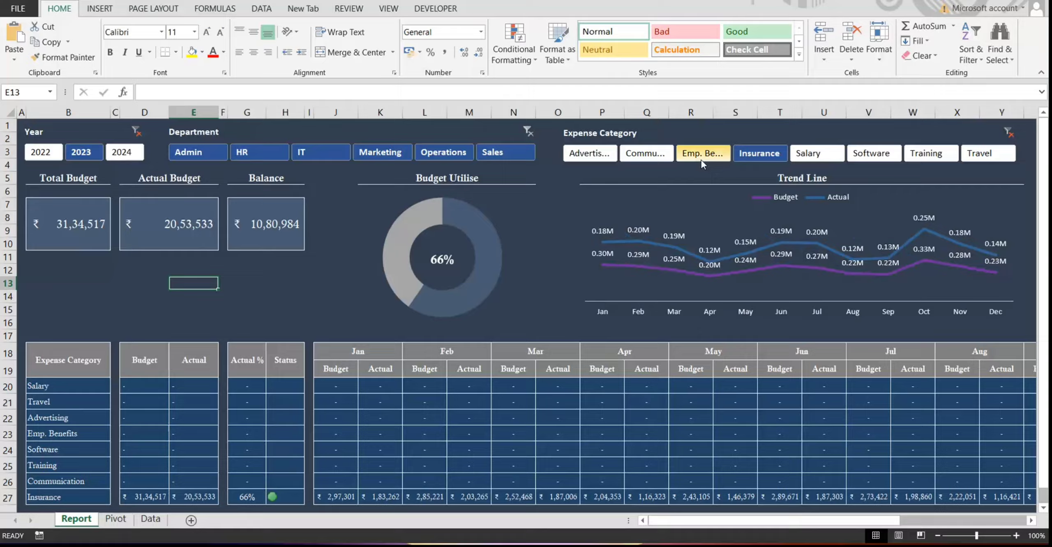
ctrl+click(833, 160)
click(1010, 132)
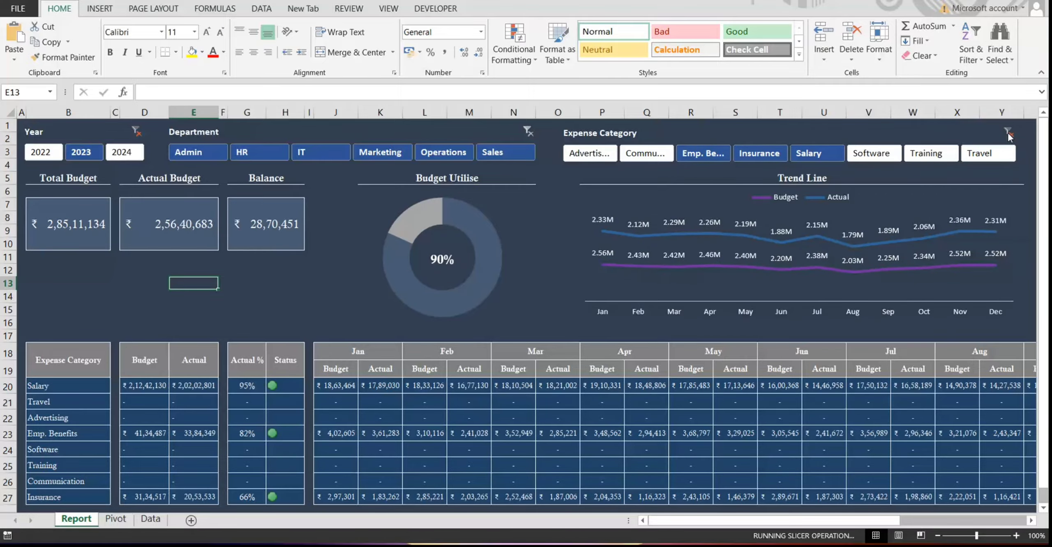
click(137, 132)
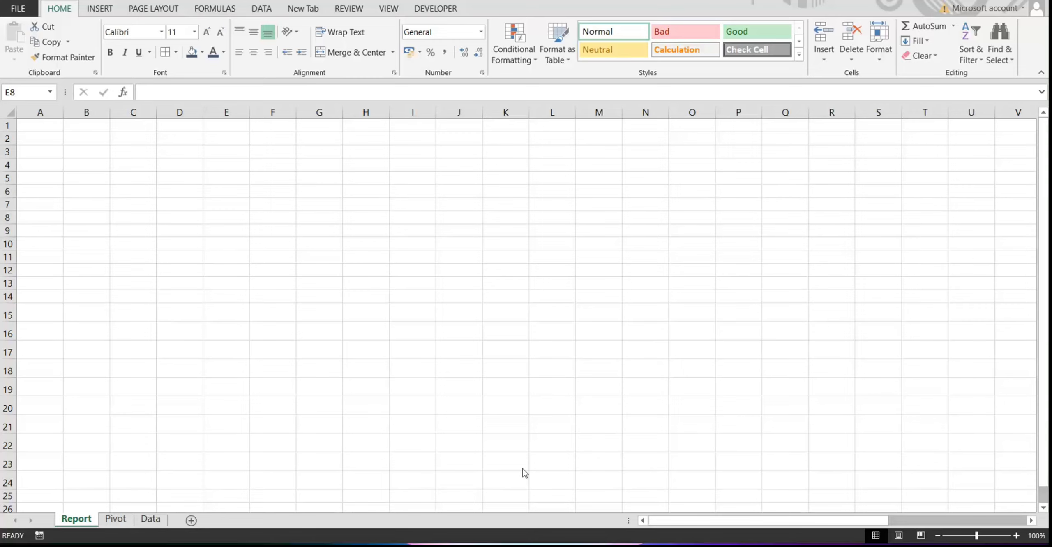
- Fill the entire Report sheet with the dark blue-gray theme color
click(115, 518)
click(151, 518)
click(100, 181)
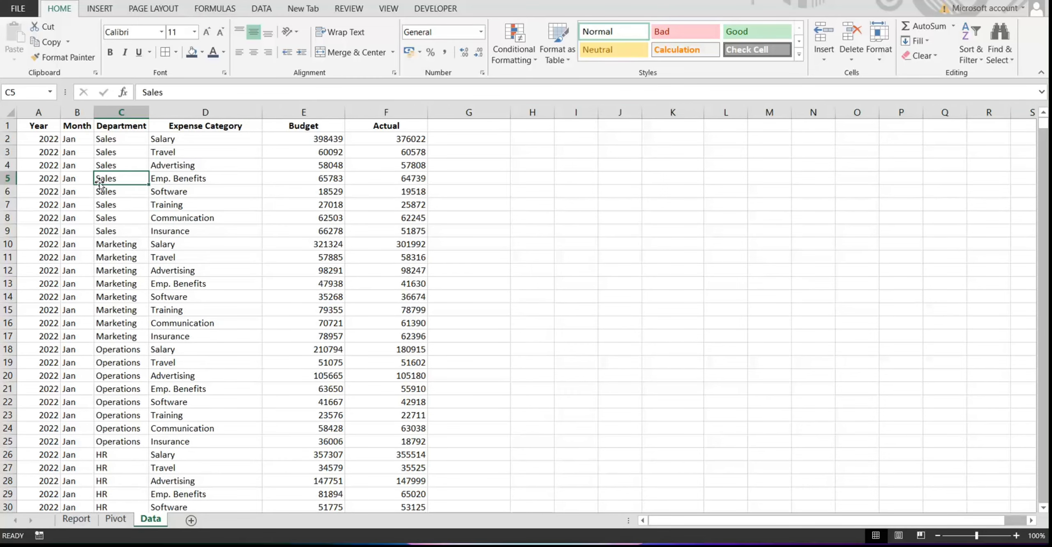
click(77, 519)
click(10, 112)
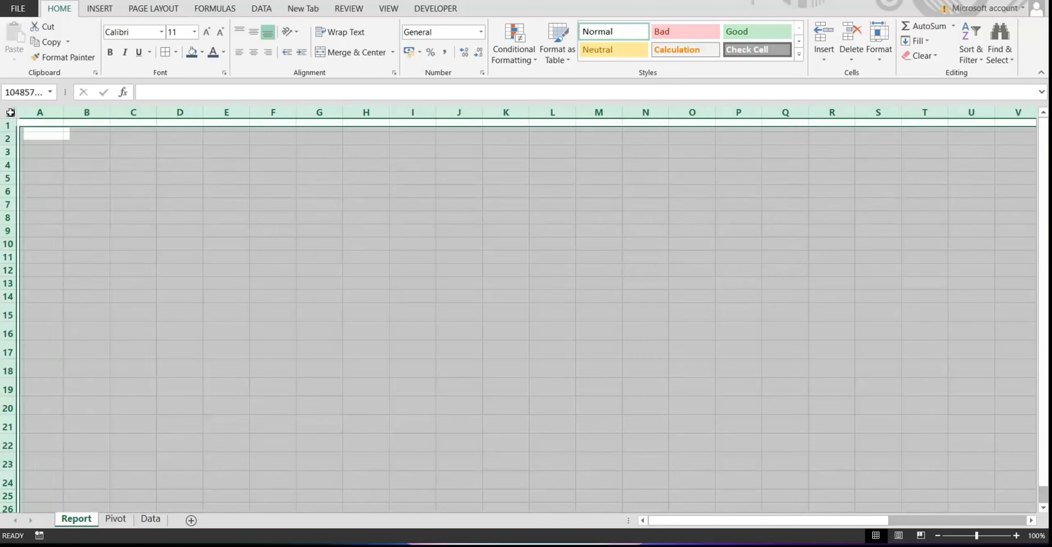
click(202, 52)
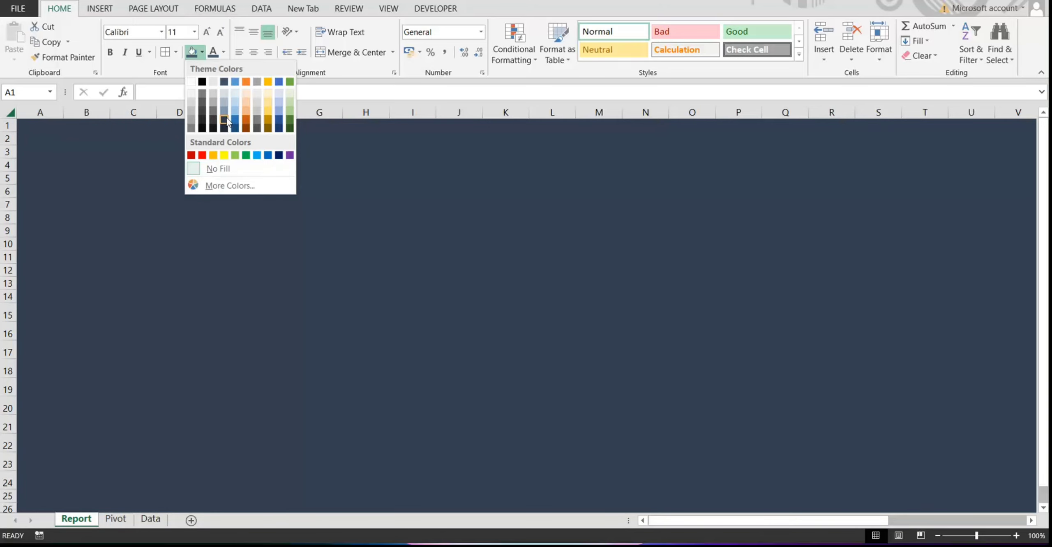
click(227, 121)
drag(218, 228, 219, 218)
- Copy the Expense Category header and its first eight categories (D1:D9) from the Data sheet to Report cell B15 as values only
click(149, 519)
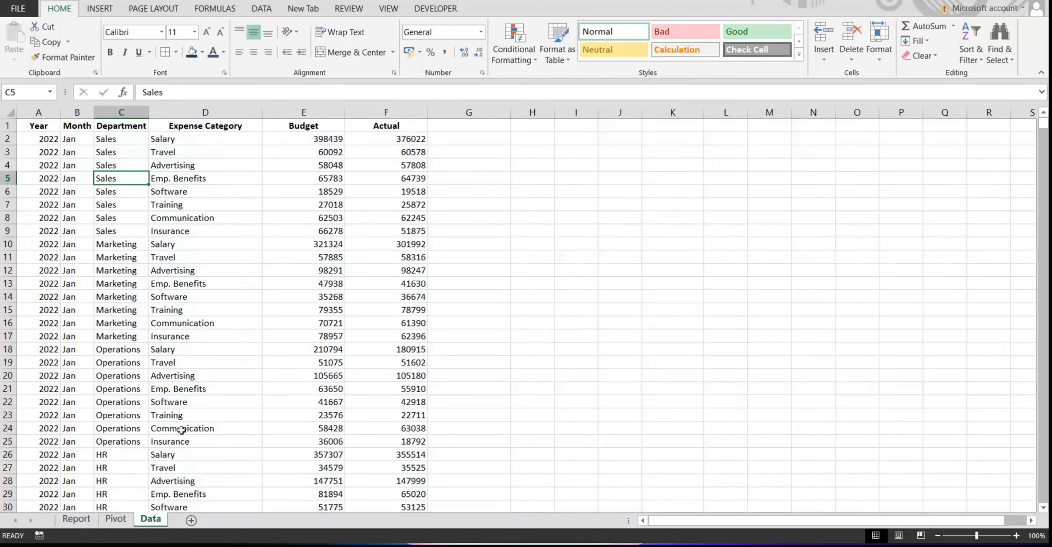
drag(184, 128, 200, 237)
key(ctrl+c)
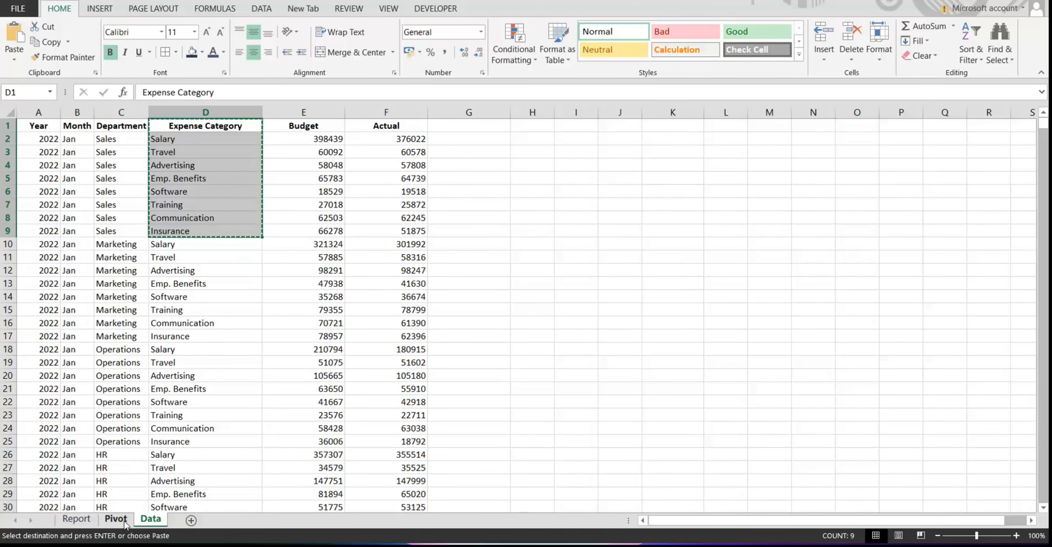
click(116, 518)
click(82, 522)
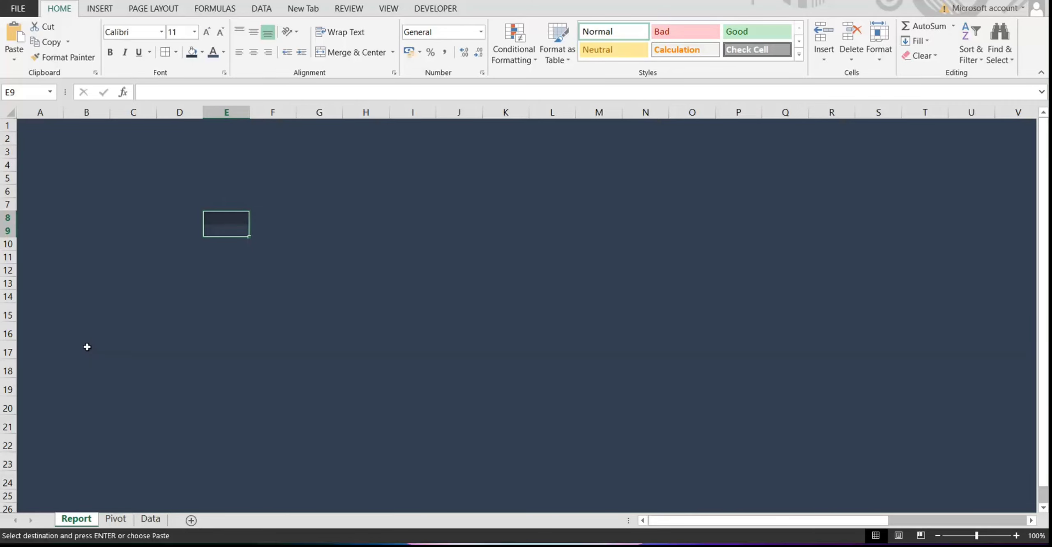
click(84, 331)
click(77, 311)
key(ctrl+v)
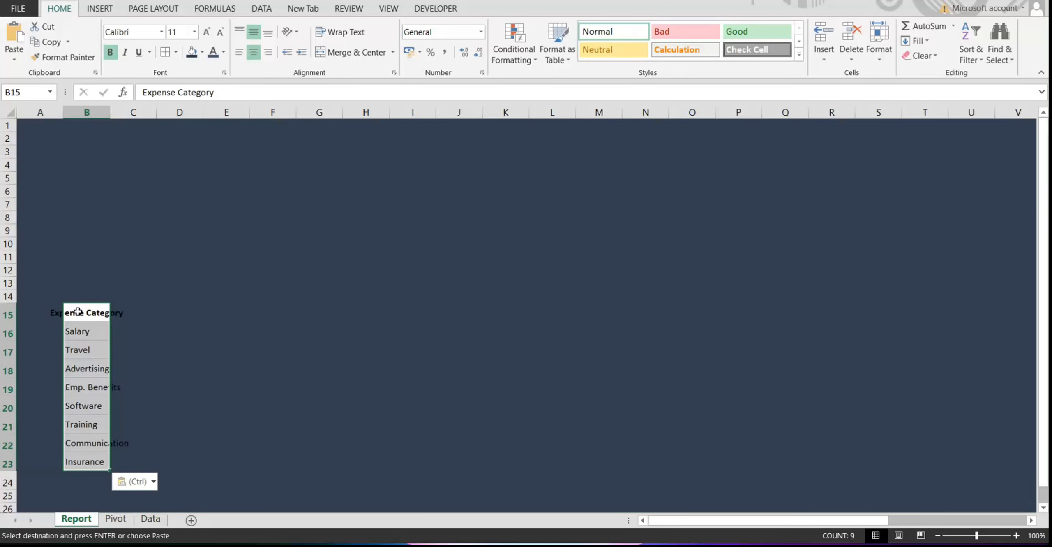
click(134, 481)
click(124, 423)
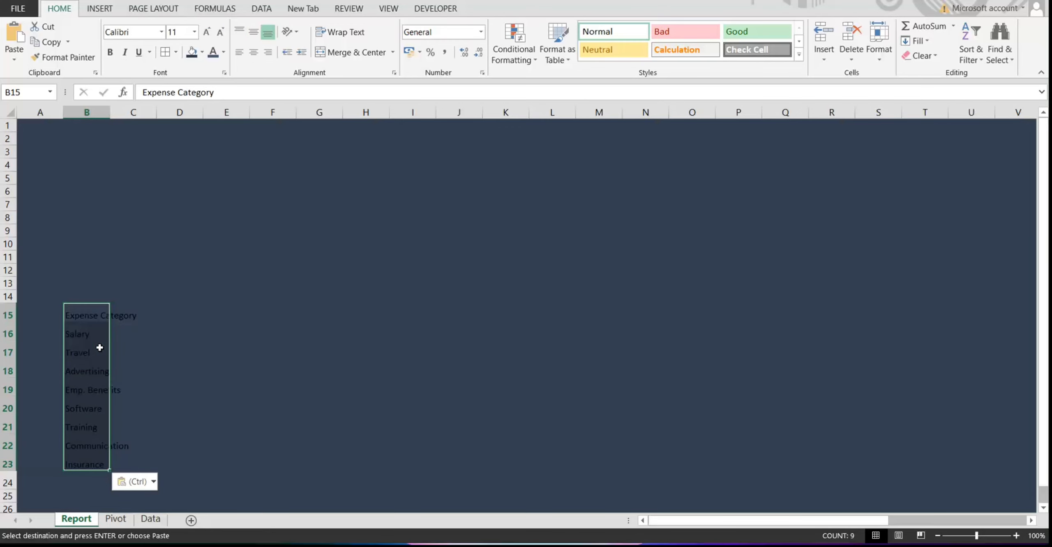
- Format the pasted category list in Calisto MT, size 9, with a white font color
click(161, 33)
text(Calisto MT)
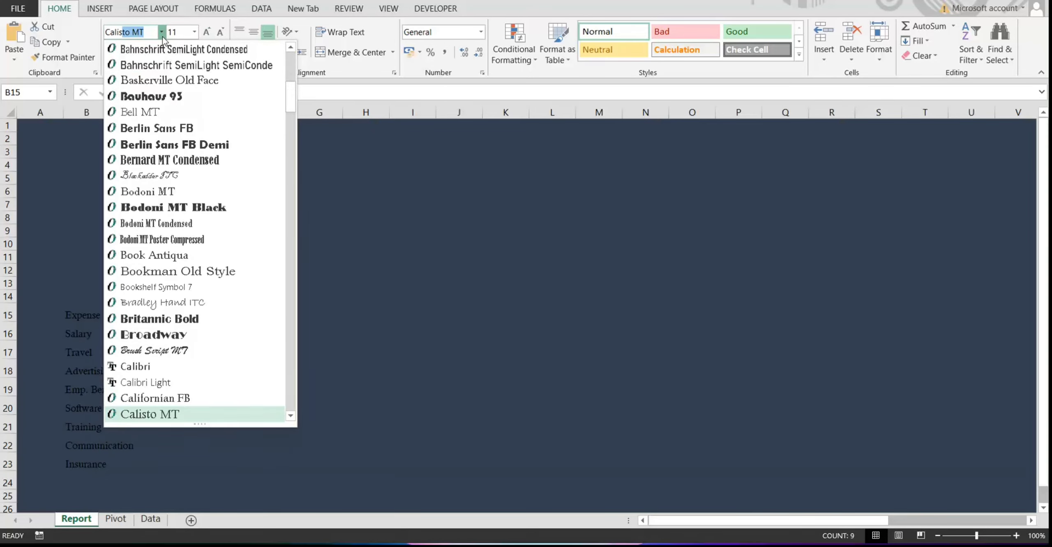
key(Return)
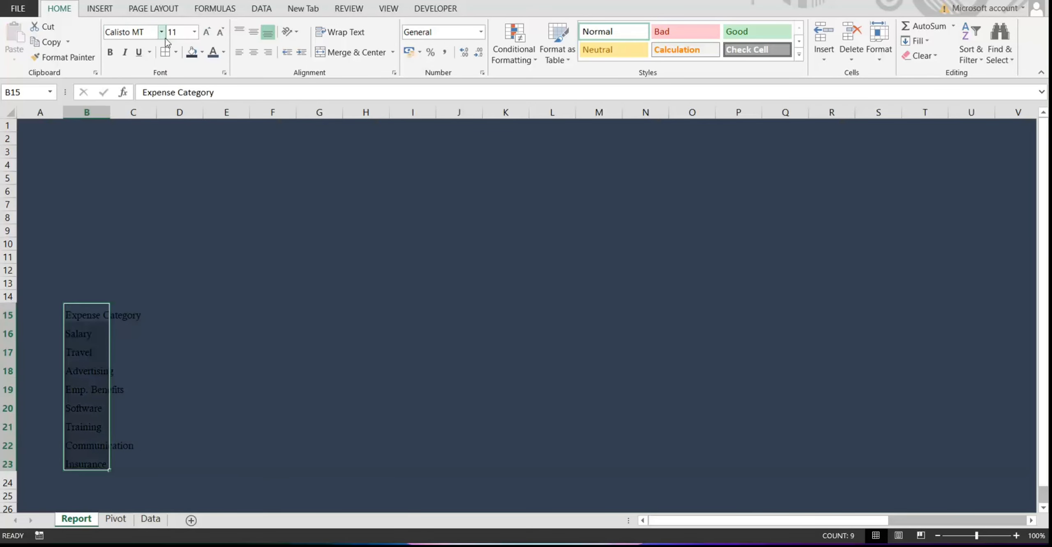
click(224, 33)
click(223, 34)
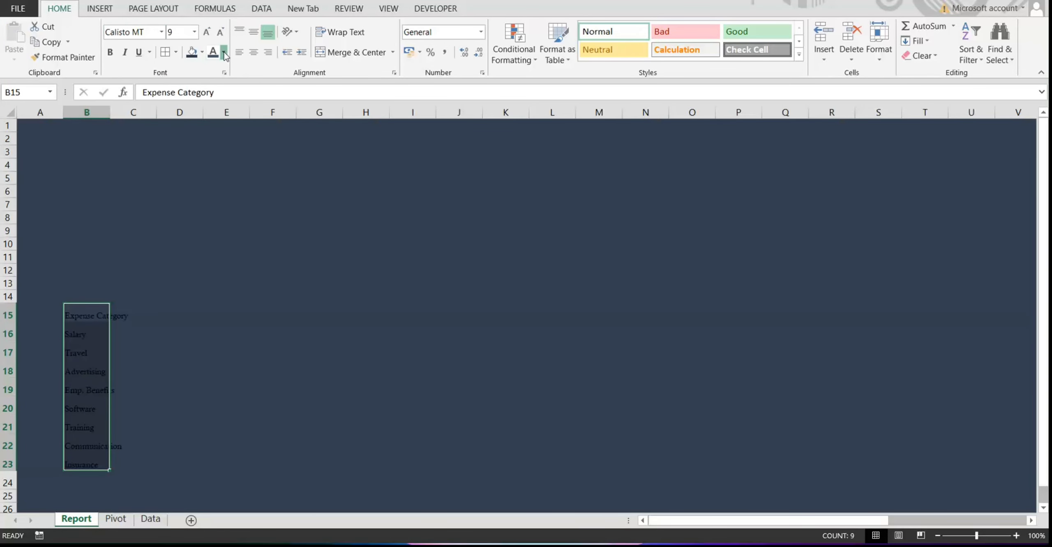
click(224, 52)
click(217, 95)
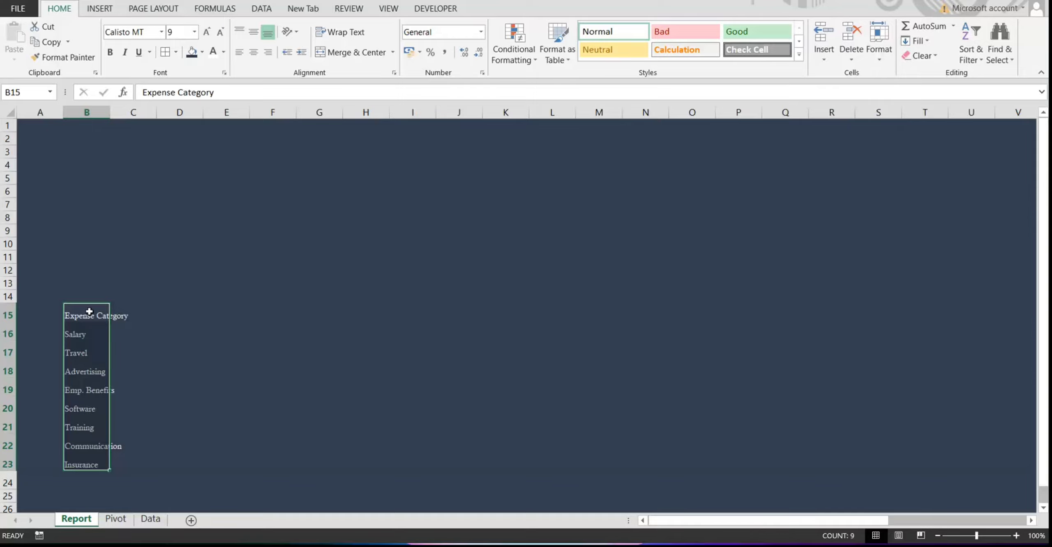
- Middle-align the category list vertically and make the Expense Category header bold
click(239, 31)
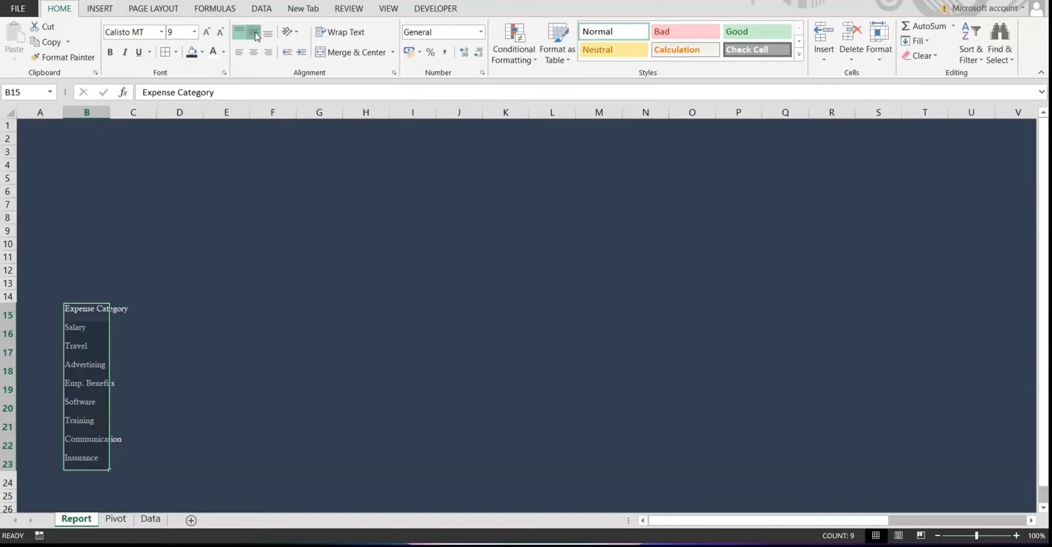
click(253, 32)
click(89, 312)
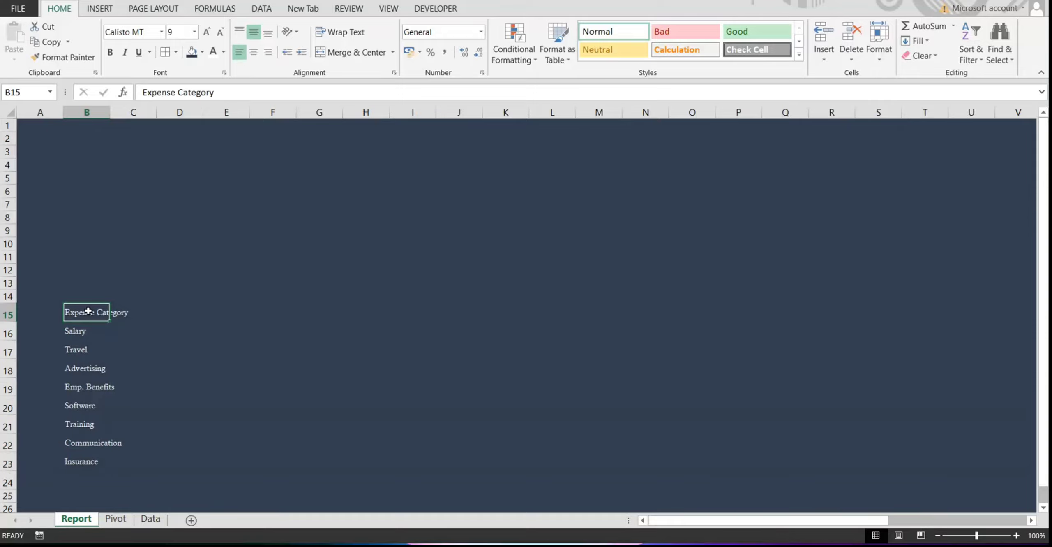
click(110, 53)
- Apply white borders around every cell of the category list in B15:B23
key(ctrl+shift+Down)
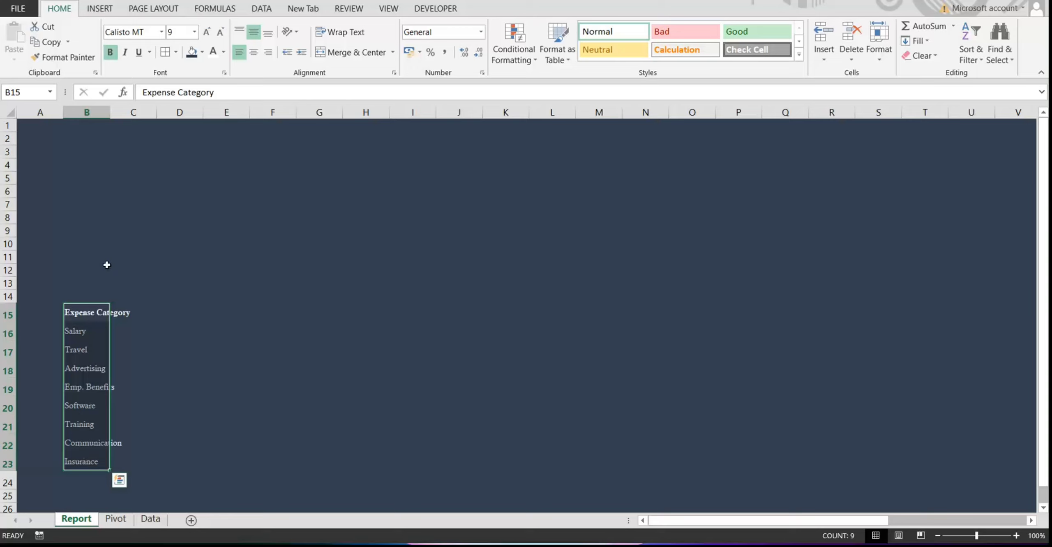
click(176, 56)
mouse_move(201, 367)
click(326, 391)
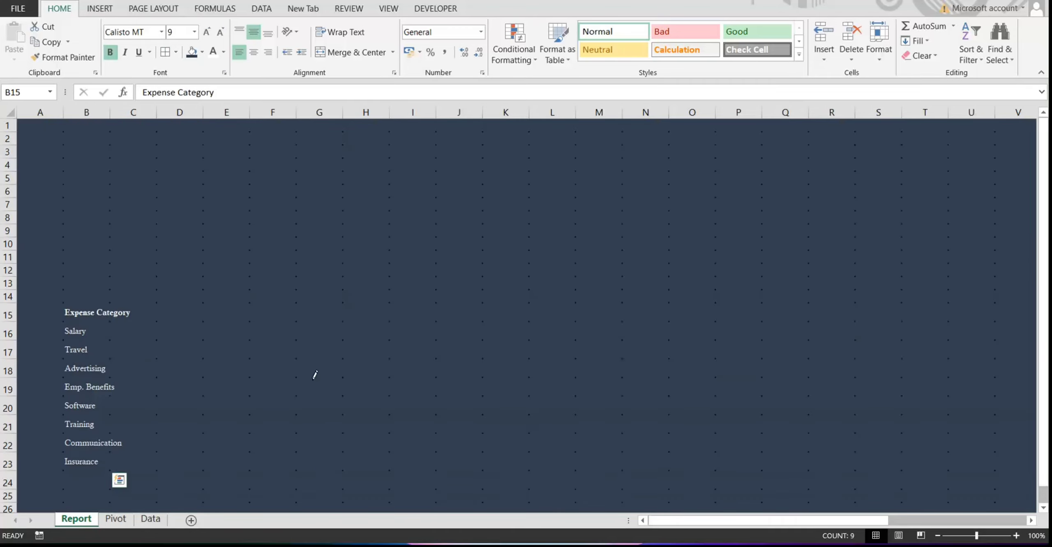
click(170, 52)
click(90, 332)
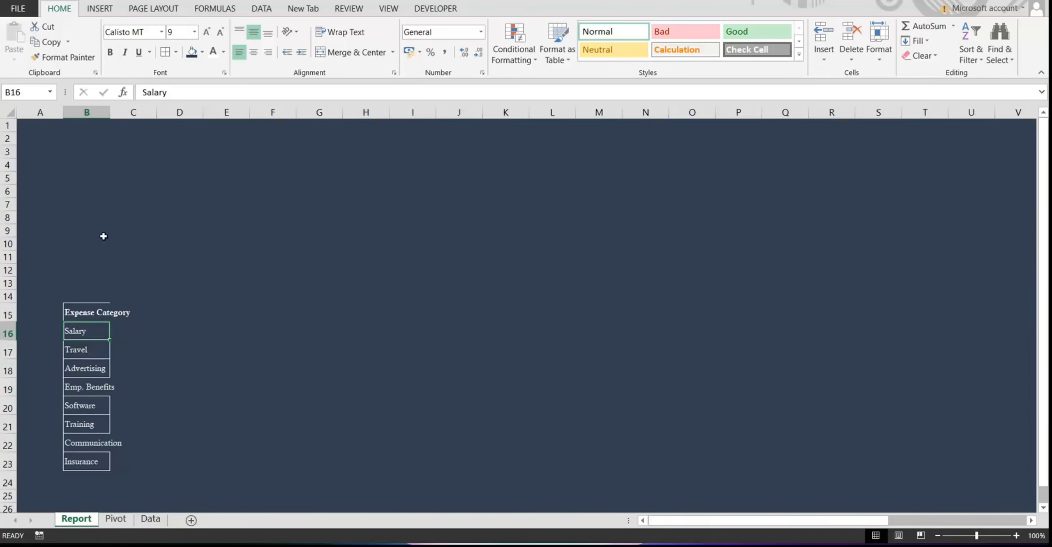
- Autofit column B to its text and narrow columns A, C, F and I into thin spacer columns
double_click(109, 112)
click(40, 112)
ctrl+click(156, 112)
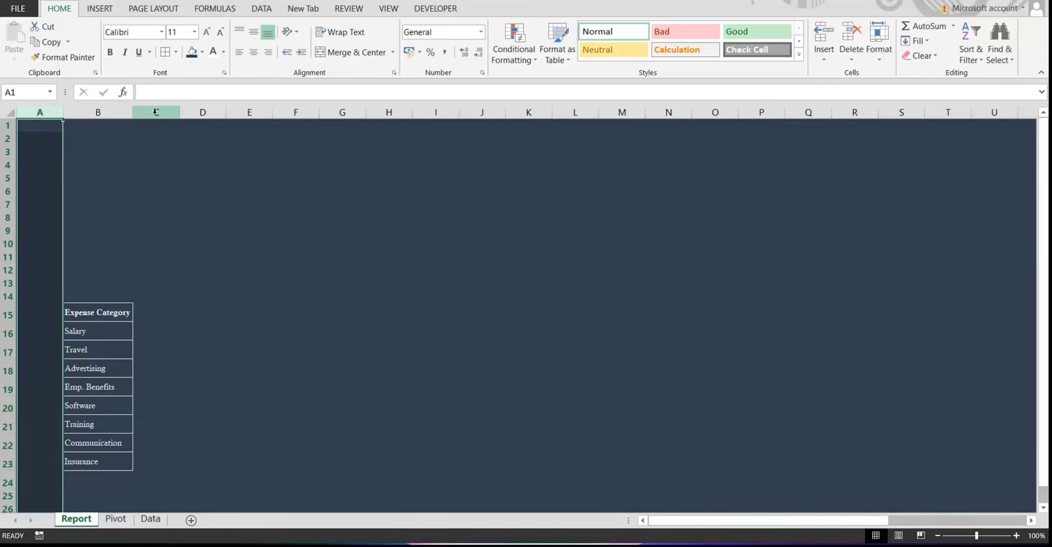
ctrl+click(281, 112)
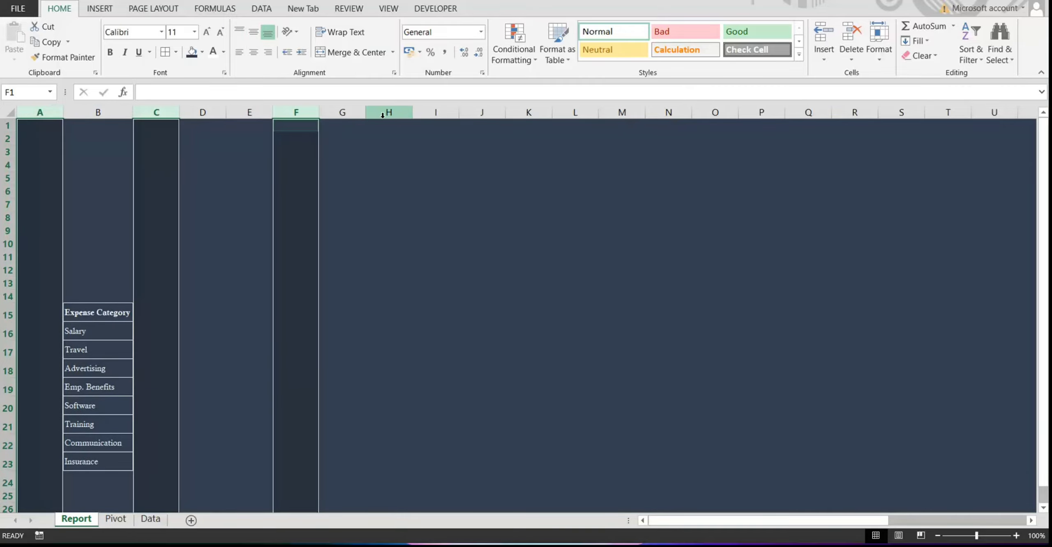
ctrl+click(436, 112)
drag(58, 114, 26, 115)
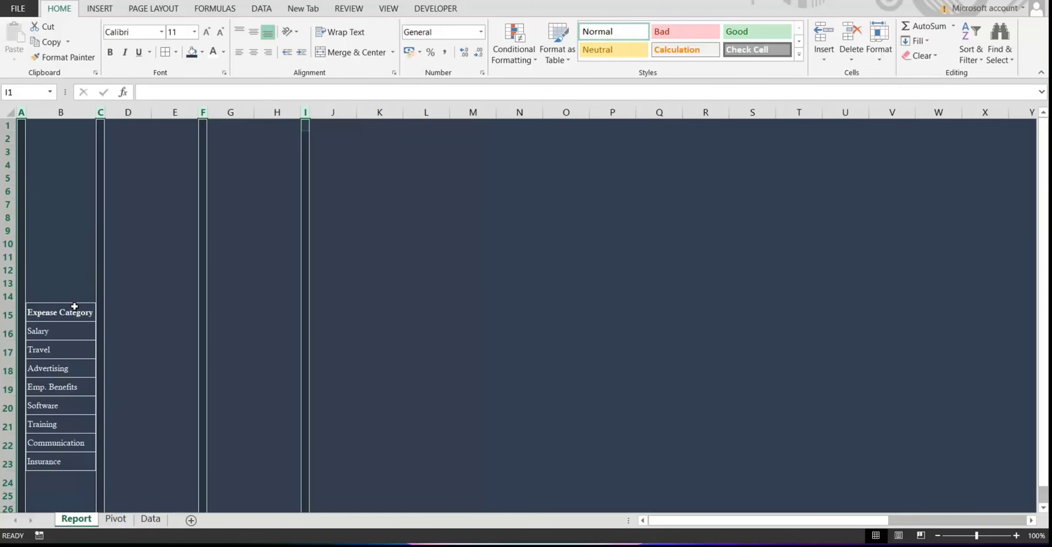
- Fill the Expense Category header cell B15 with dark gray
click(75, 307)
click(203, 53)
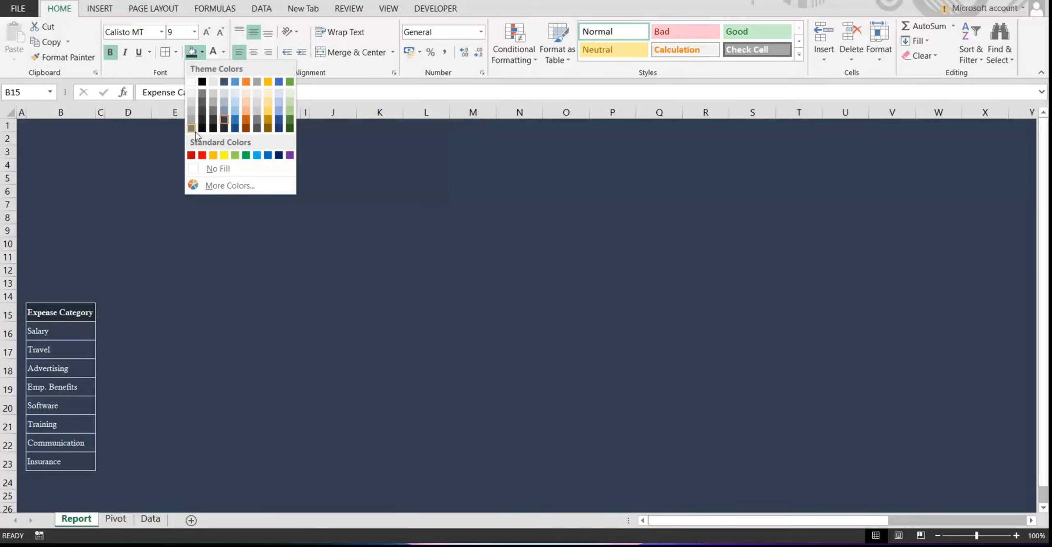
click(191, 126)
click(119, 357)
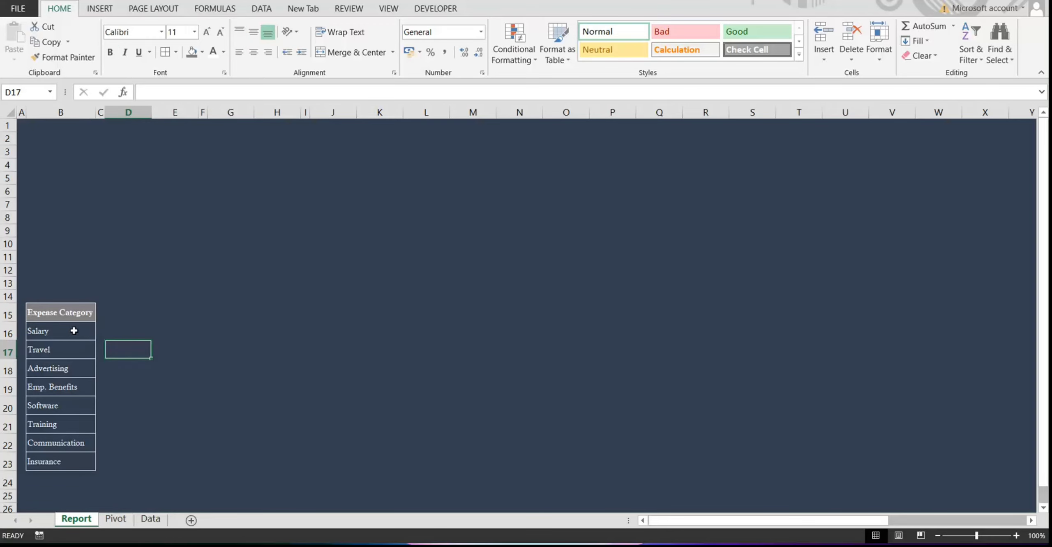
- Fill the category cells B16:B23 with a dark blue from the standard color hexagon
drag(78, 331, 72, 462)
click(203, 54)
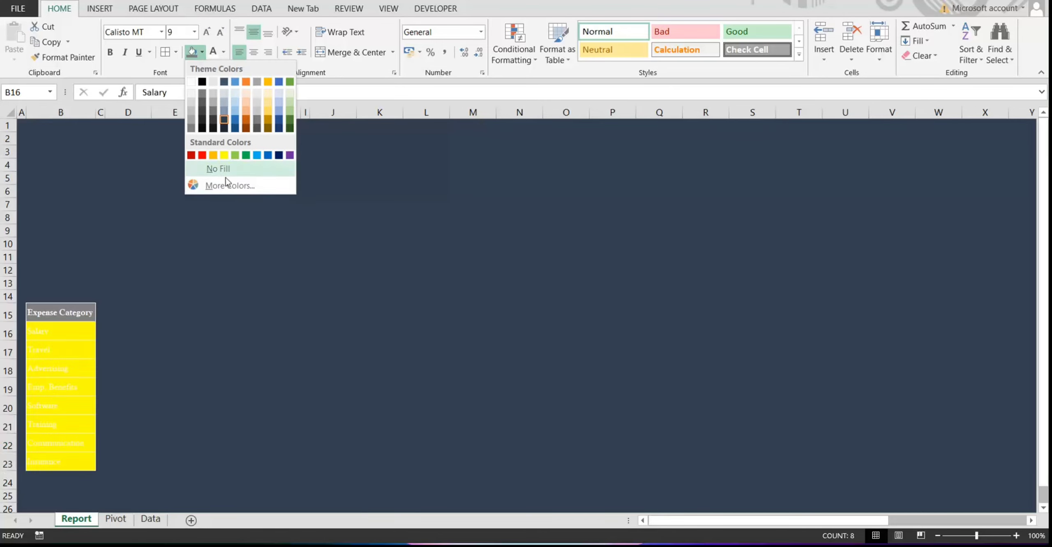
click(229, 192)
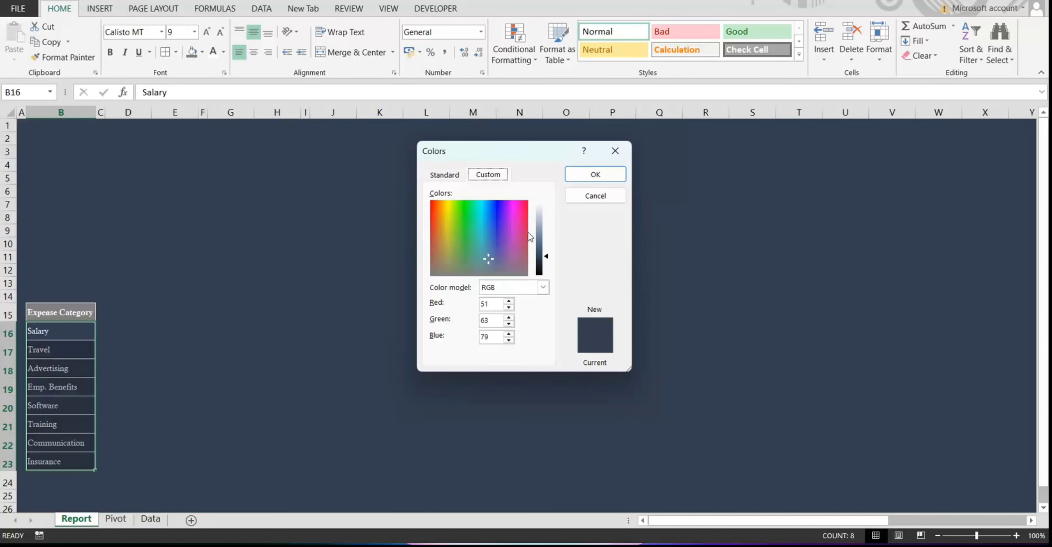
click(452, 177)
click(498, 177)
click(444, 174)
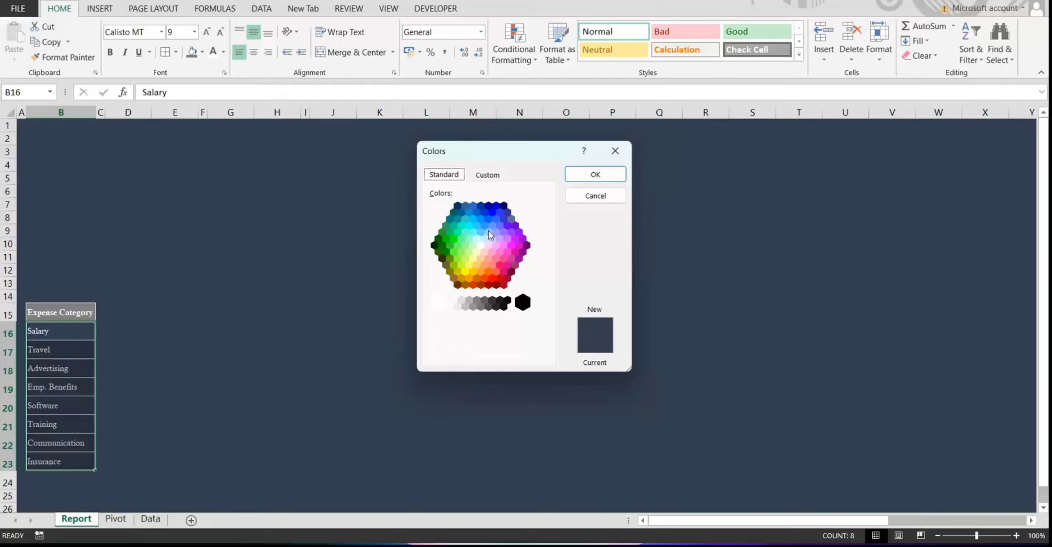
click(463, 210)
click(595, 174)
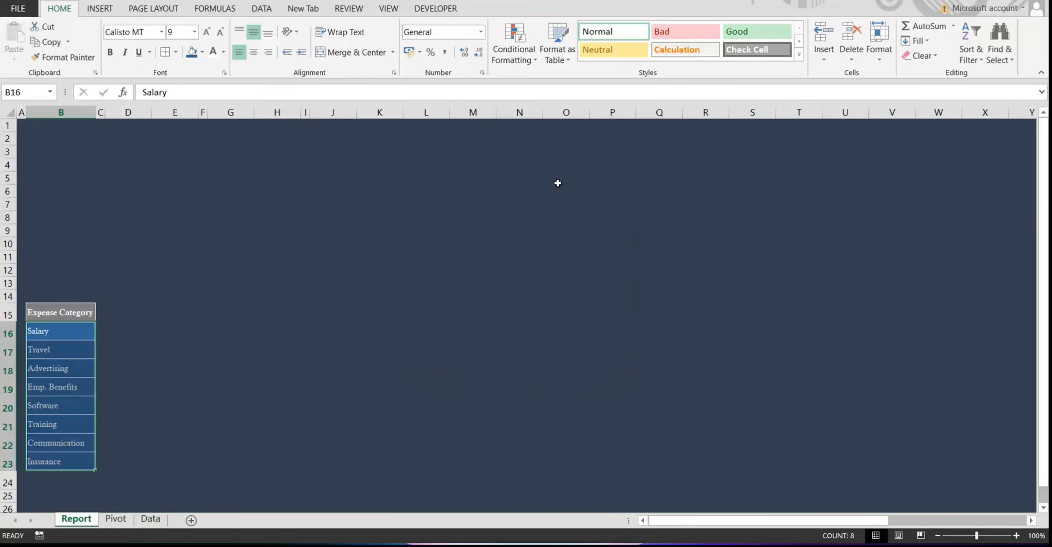
- Darken the fill of the category cells B16:B23 to the custom RGB color 34, 69, 104
click(202, 51)
click(241, 214)
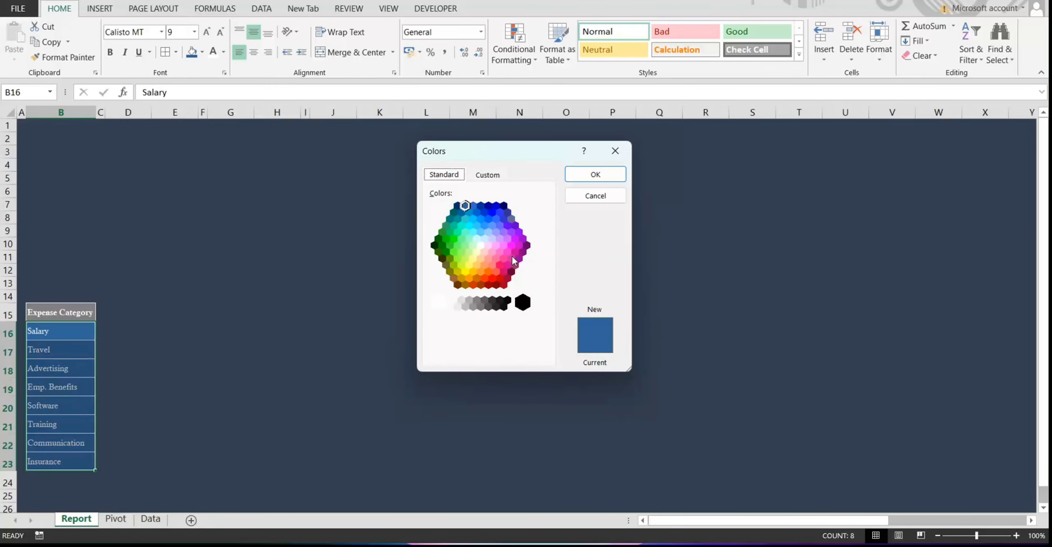
click(488, 175)
drag(549, 249, 548, 259)
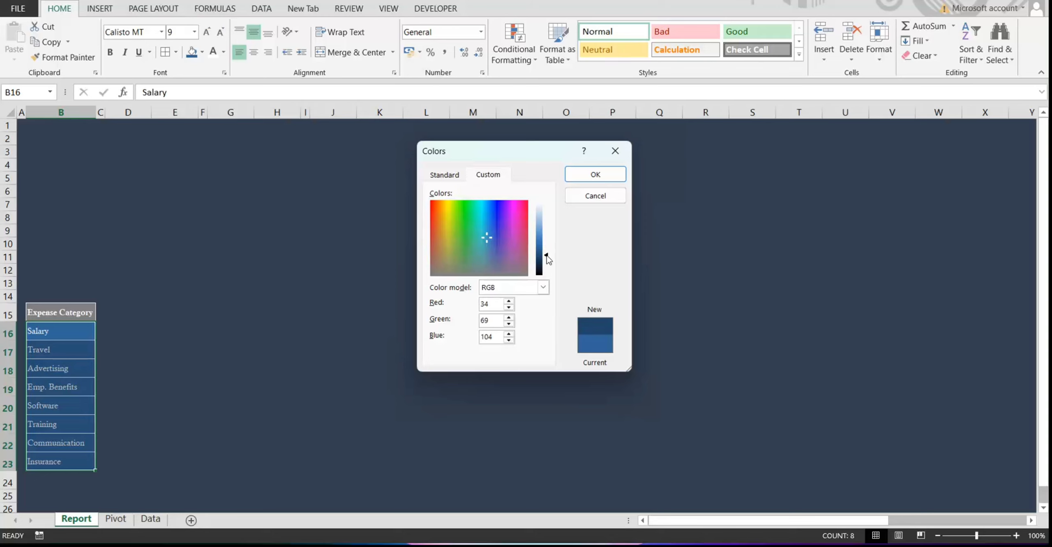
click(595, 173)
click(212, 336)
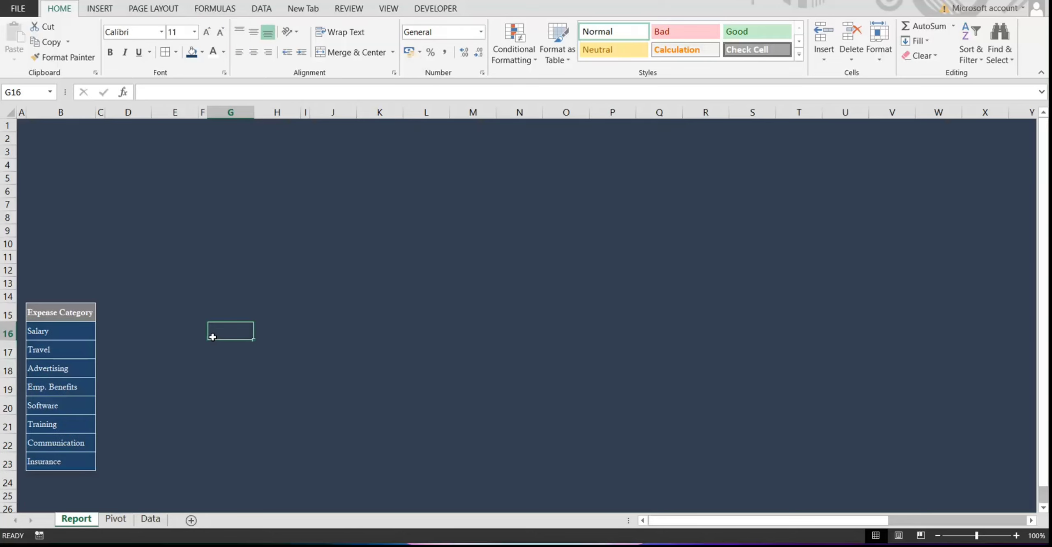
- Insert two blank rows above row 14 to move the category table down
click(8, 296)
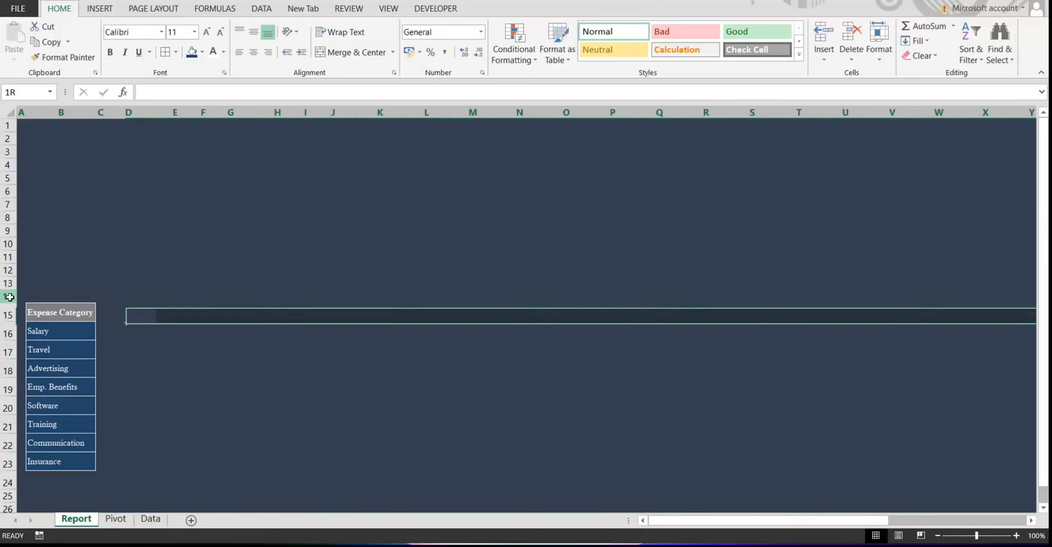
click(824, 33)
click(824, 33)
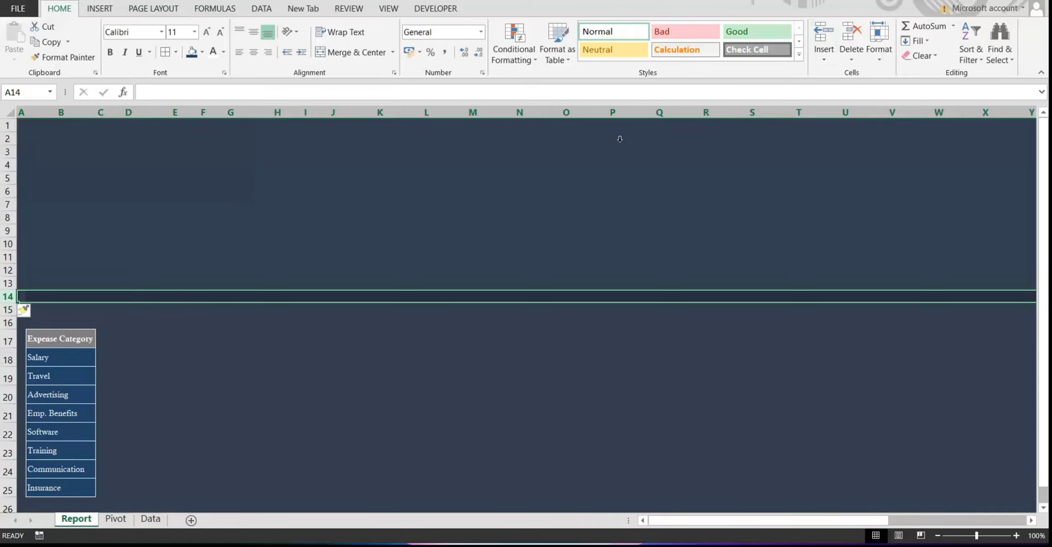
- Duplicate the category column B17:B25 into columns D and E, and clear the copied category names from D18:E25
drag(61, 338, 74, 482)
key(ctrl+c)
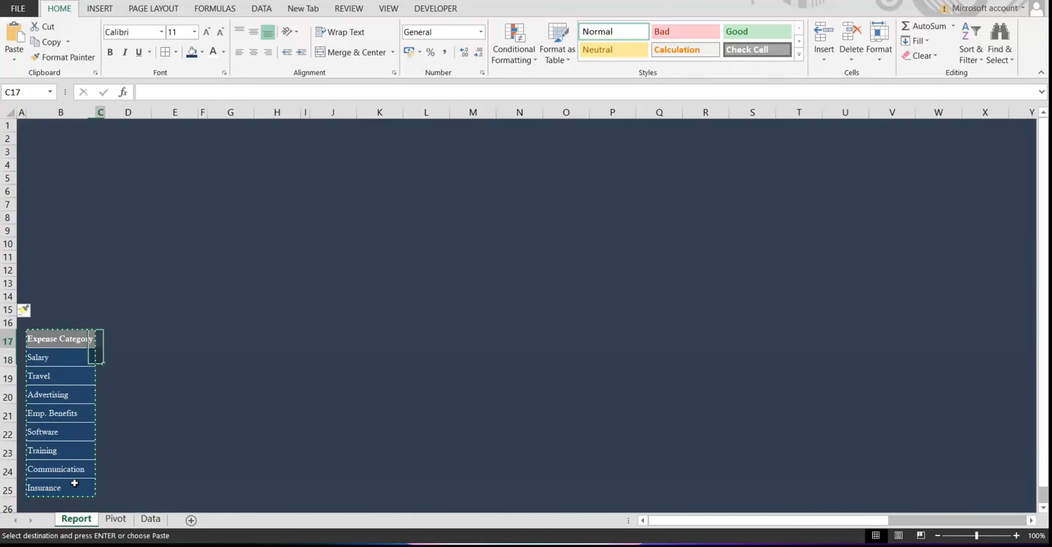
drag(123, 338, 173, 485)
key(ctrl+v)
key(Escape)
key(Delete)
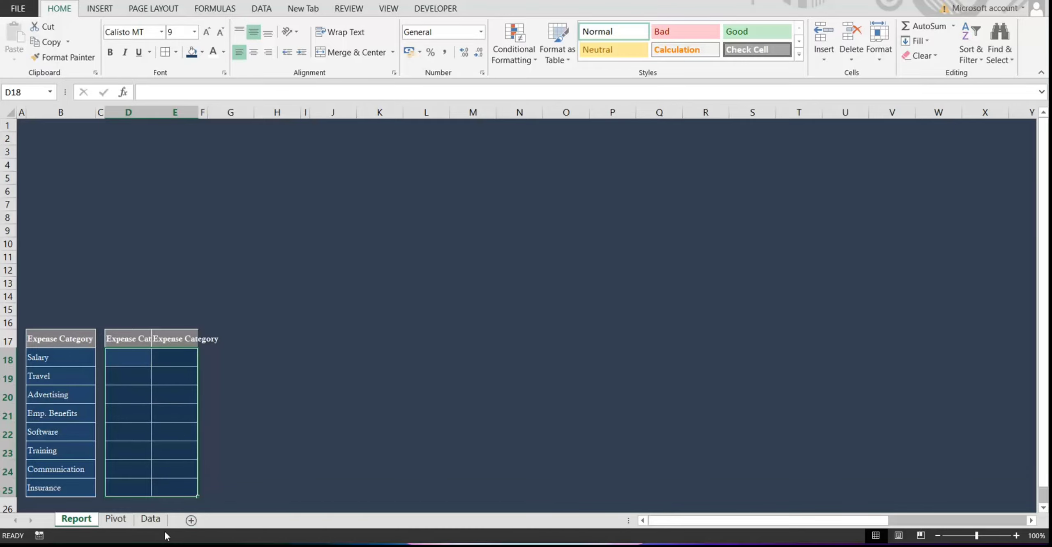
- Copy the Budget and Actual headings from the Data sheet into D17:E17 of Report as values only and center them
click(151, 518)
drag(333, 126, 386, 126)
key(ctrl+c)
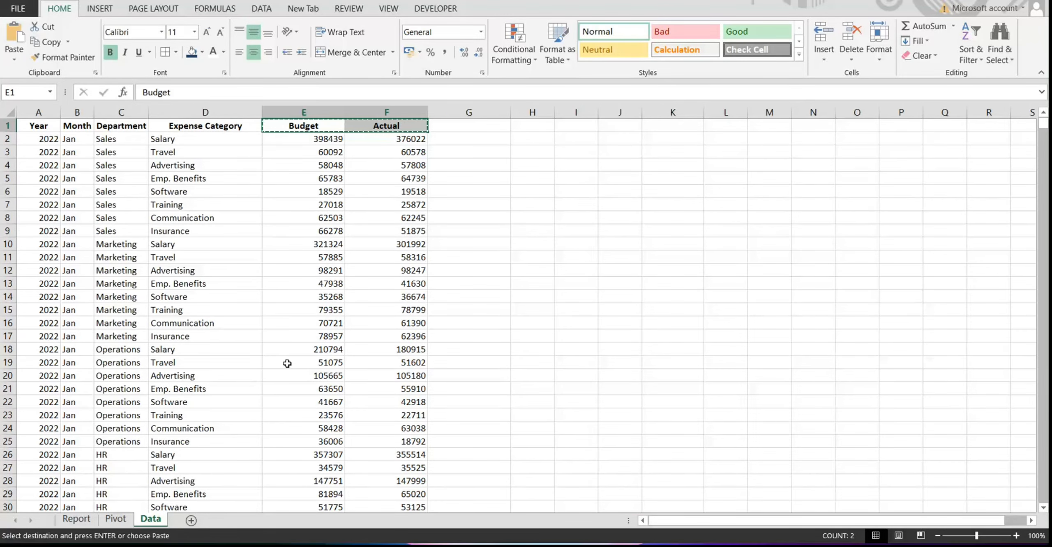
click(116, 519)
click(77, 518)
right_click(130, 342)
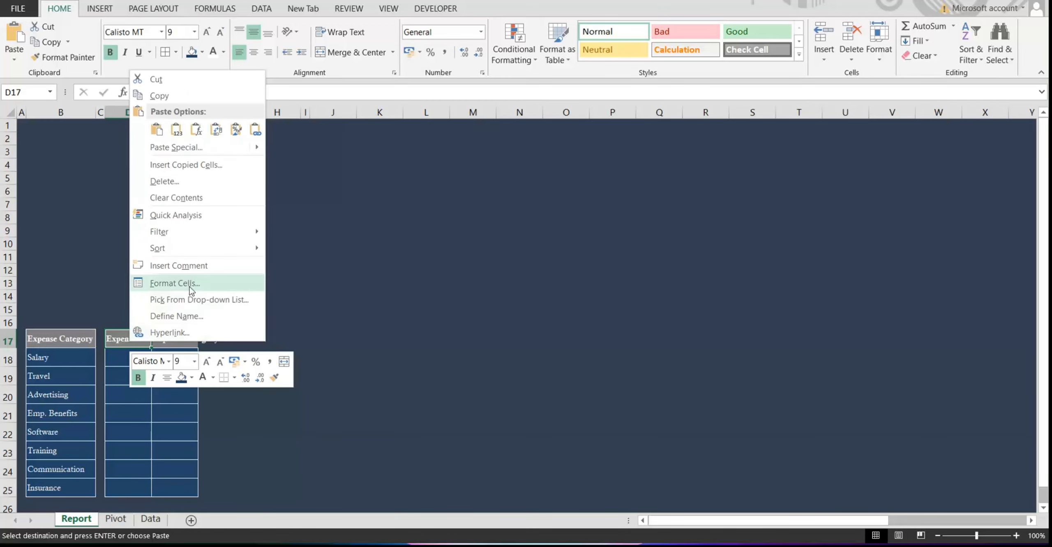
click(180, 133)
key(Escape)
click(253, 52)
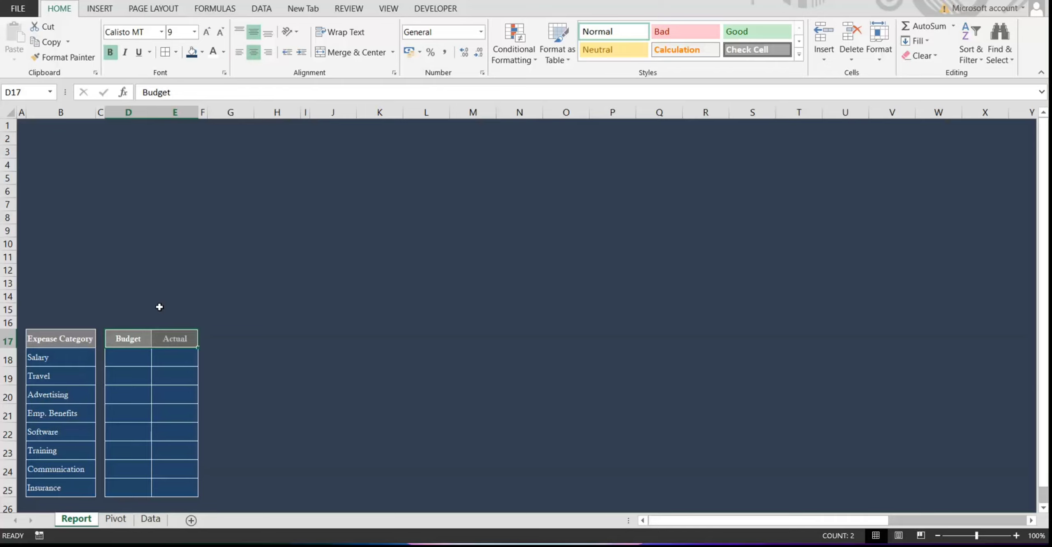
- Copy the D17:E25 block to G17 and rename its headers to Actual % and Status
drag(132, 339, 181, 489)
key(ctrl+c)
click(216, 333)
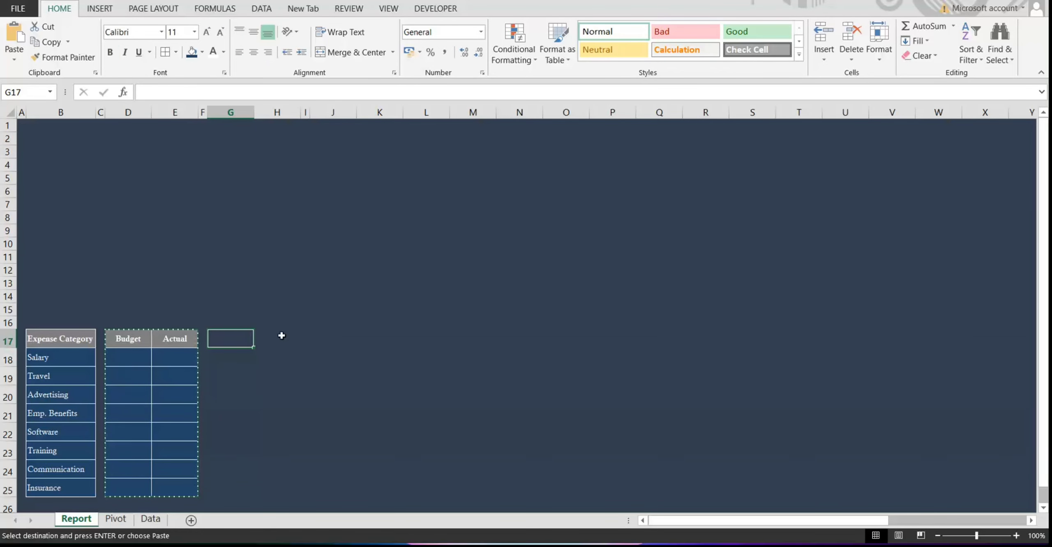
key(ctrl+v)
text(A)
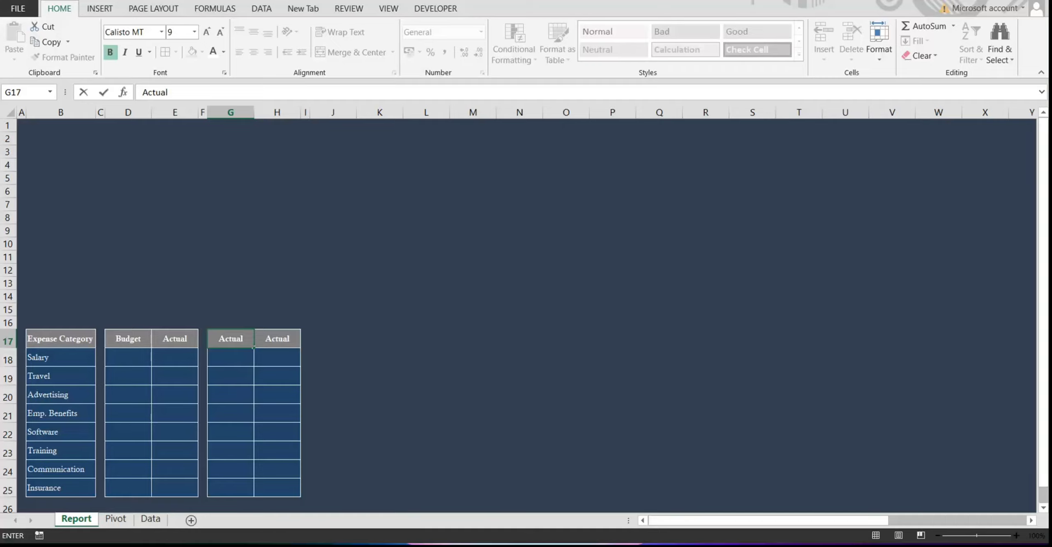
key(Tab)
text(Sta)
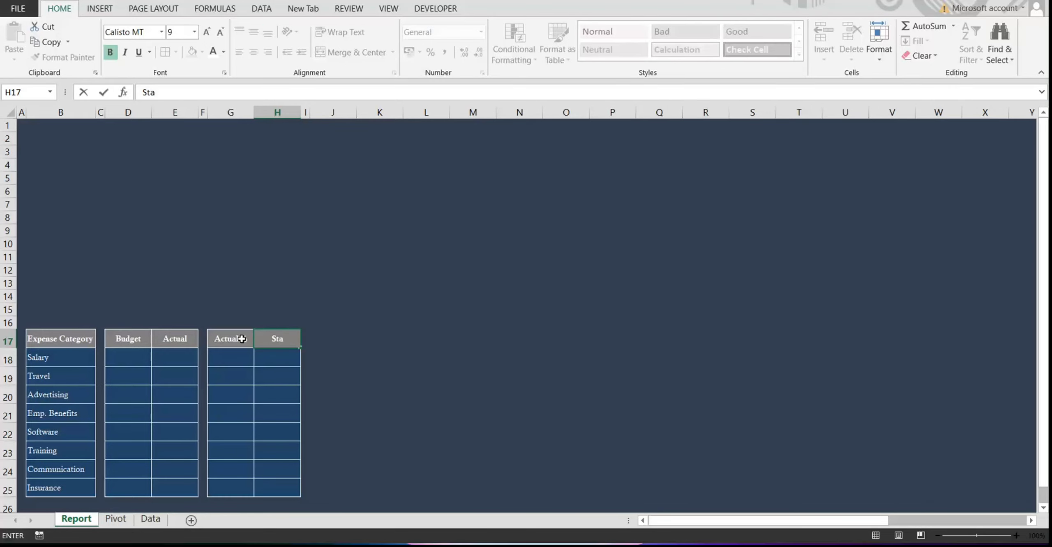
key(Tab)
- Copy the G17:H25 block to J17 and duplicate its header row into J16:K16
drag(242, 339, 284, 481)
key(ctrl+c)
click(338, 337)
key(ctrl+v)
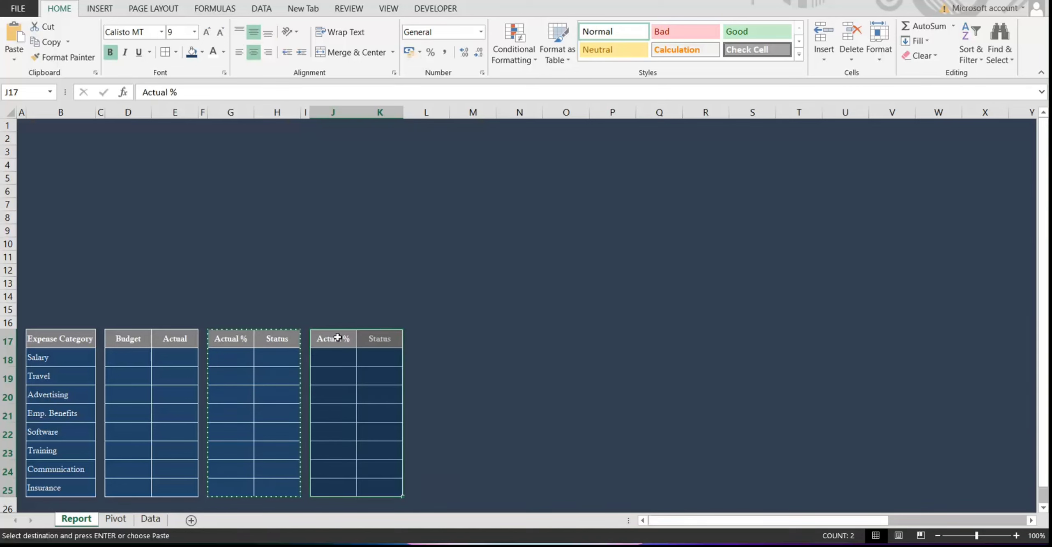
key(shift+Right)
key(ctrl+c)
click(337, 318)
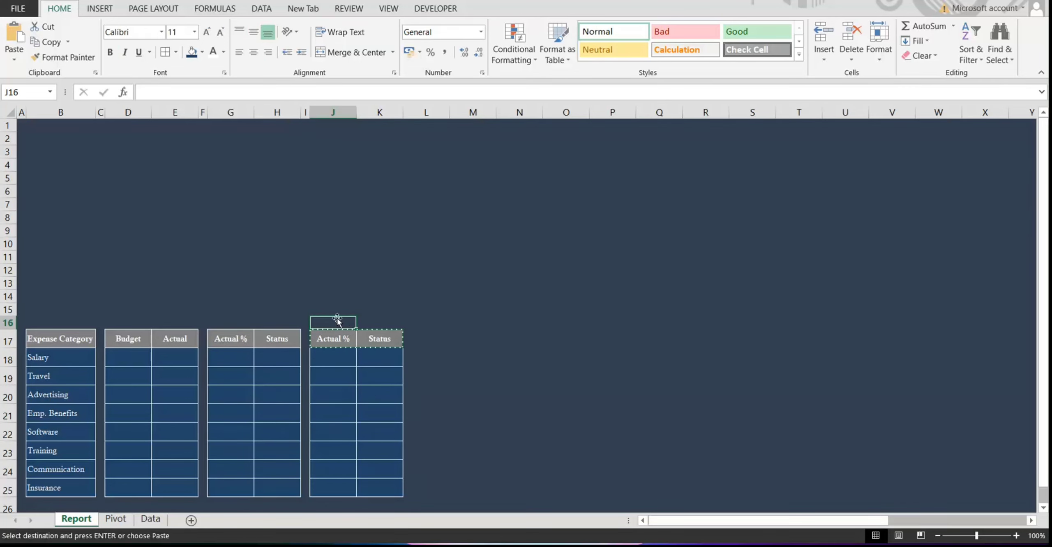
key(ctrl+v)
key(Escape)
- Even out the heights of table rows 16 to 25, and merge J16:K16 into one centered header reading Jan
drag(7, 323, 11, 478)
drag(5, 354, 5, 353)
drag(333, 325, 371, 326)
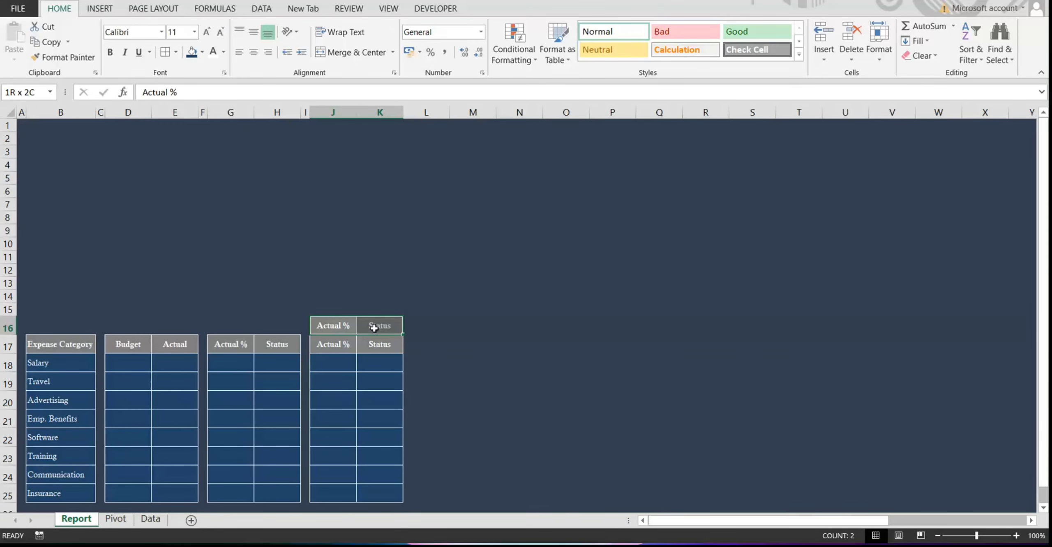
click(357, 53)
key(Return)
text(Jan)
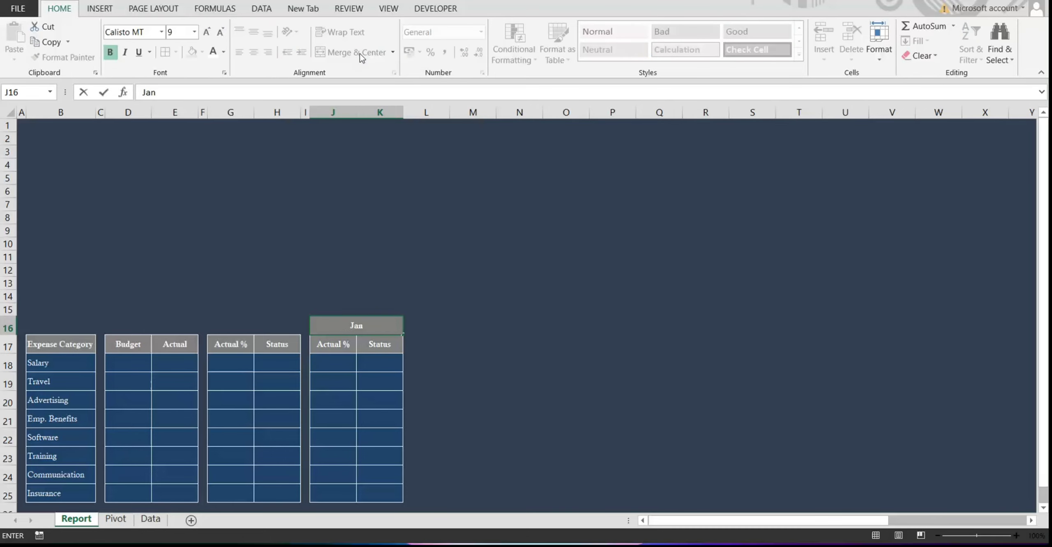
key(Tab)
- Merge rows 16 and 17 into one header cell each for Expense Category, Budget, Actual, Actual % and Status
drag(240, 340, 280, 326)
click(356, 52)
click(284, 338)
click(357, 52)
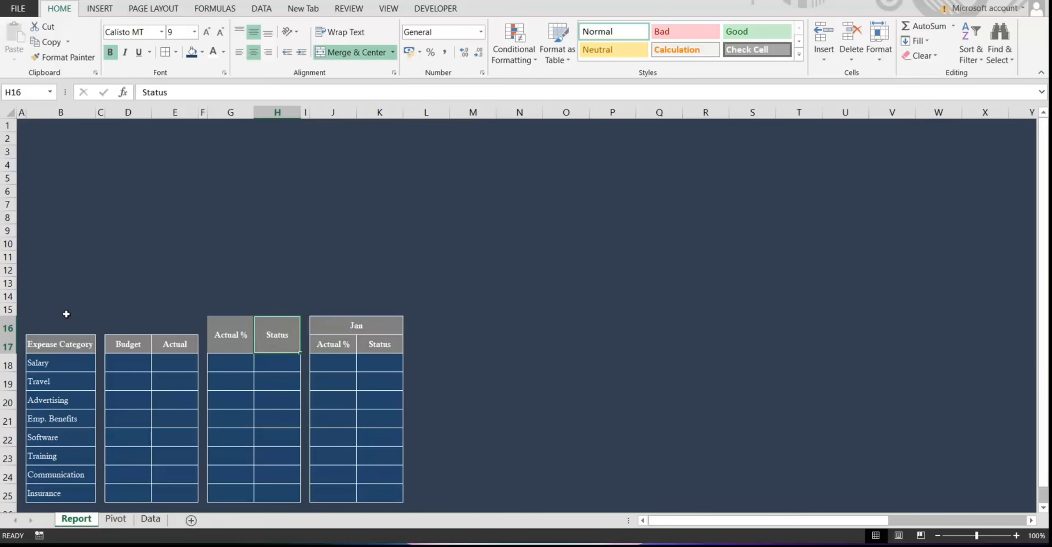
drag(68, 326, 70, 344)
click(350, 52)
drag(149, 320, 279, 335)
click(354, 52)
click(186, 328)
click(353, 52)
click(59, 333)
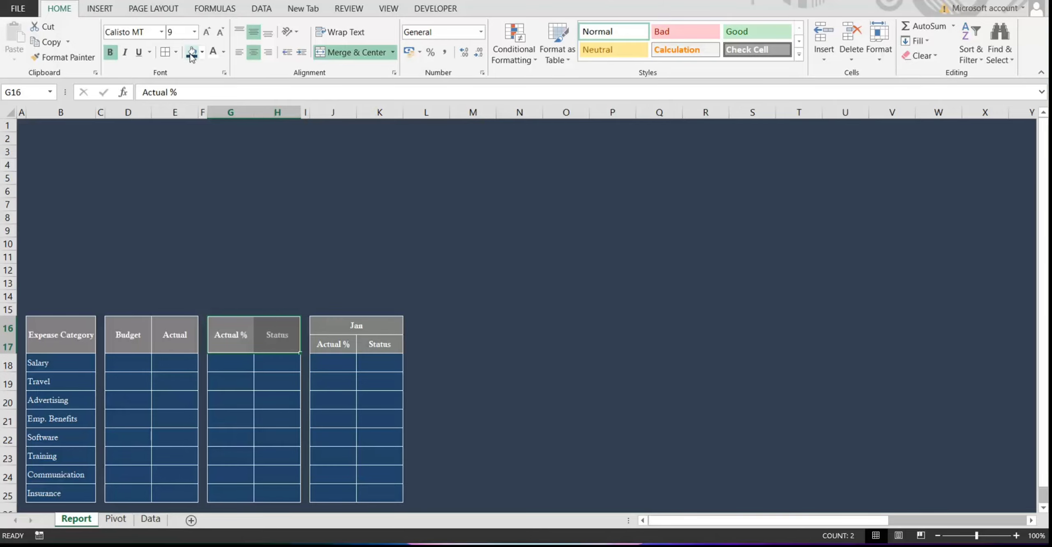
- Fill the Jan header in J16 across row 16 to column AG to create month headers through Dec
click(343, 325)
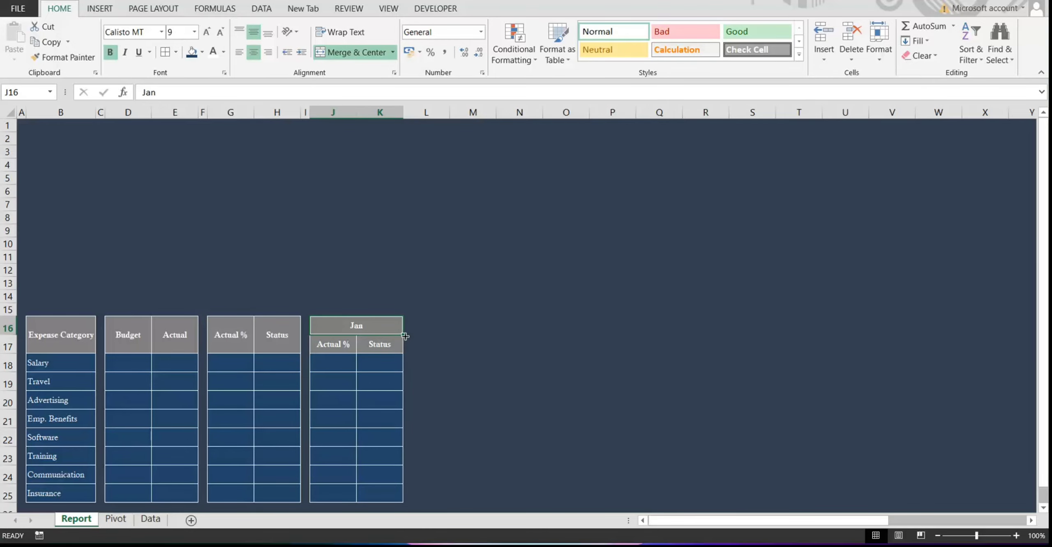
drag(403, 333, 907, 340)
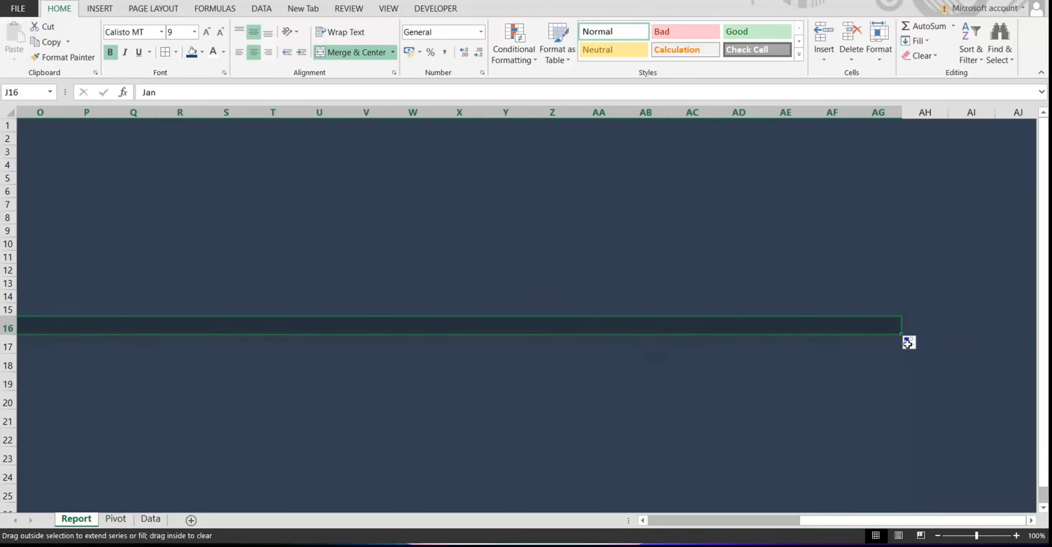
scroll(850, 534, left, 5)
- Replace the headers under Jan in J17:K17 with Budget and Actual, pasted as values from the Data sheet
drag(333, 344, 394, 479)
click(349, 348)
click(150, 518)
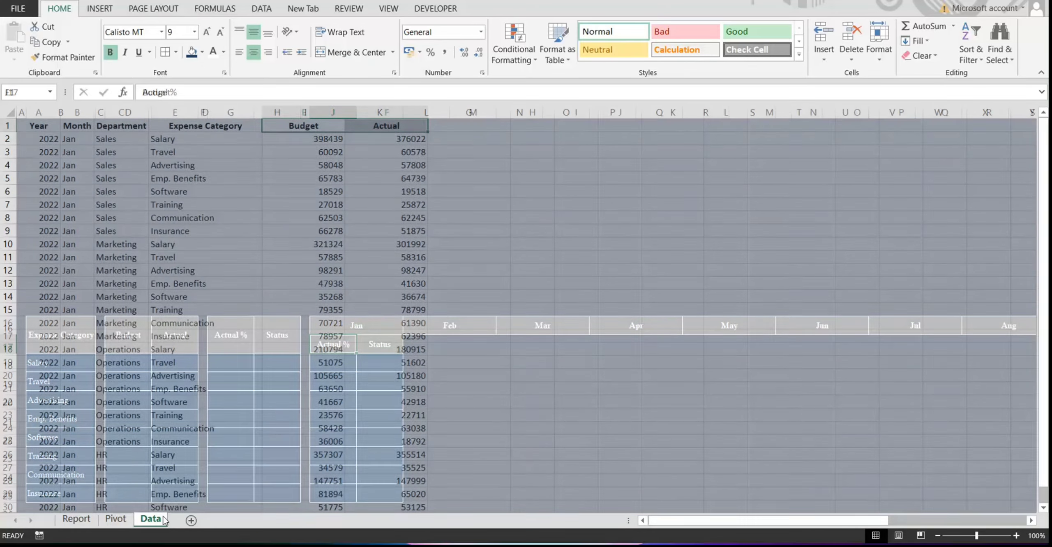
key(ctrl+c)
click(76, 518)
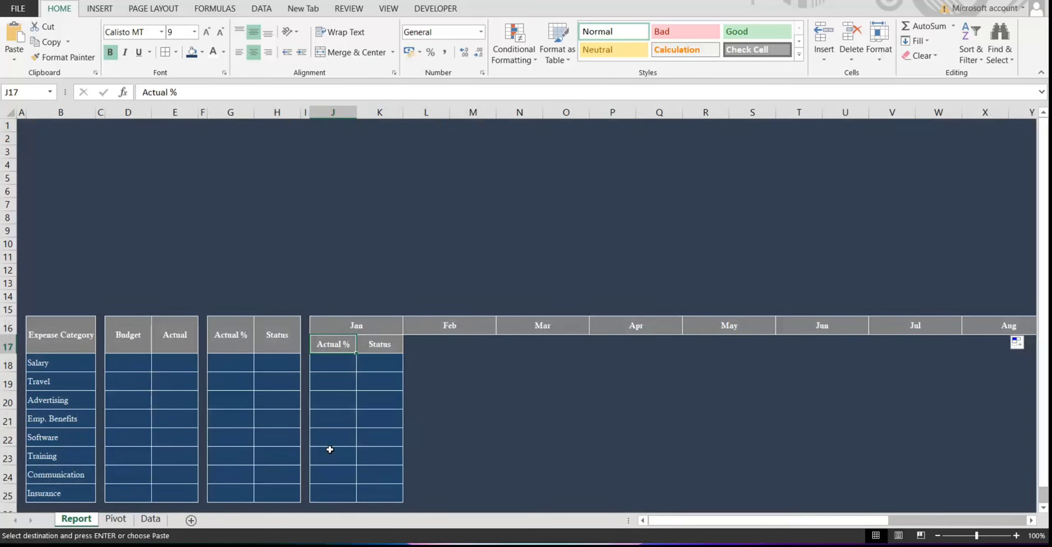
right_click(333, 343)
click(346, 134)
- Copy the January block J17:K25 across L17:AG17 so every month from Feb to Dec has Budget and Actual columns
drag(335, 345, 380, 499)
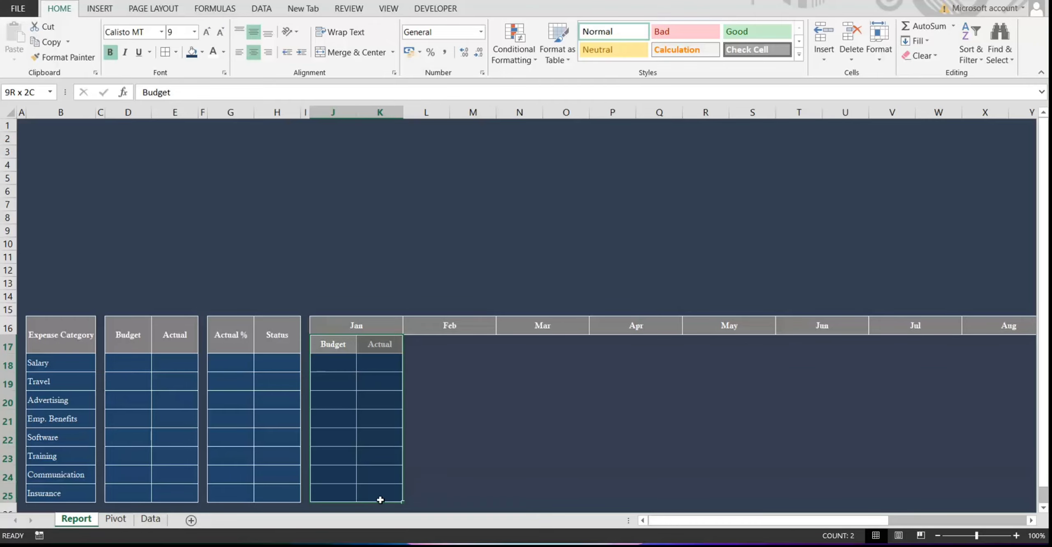
key(ctrl+c)
drag(411, 345, 943, 344)
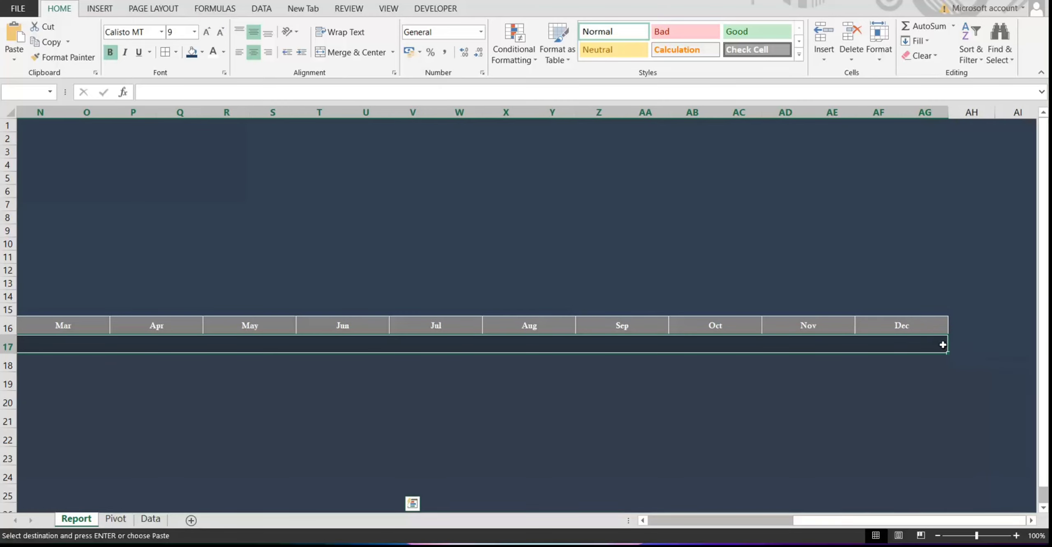
key(Return)
click(407, 416)
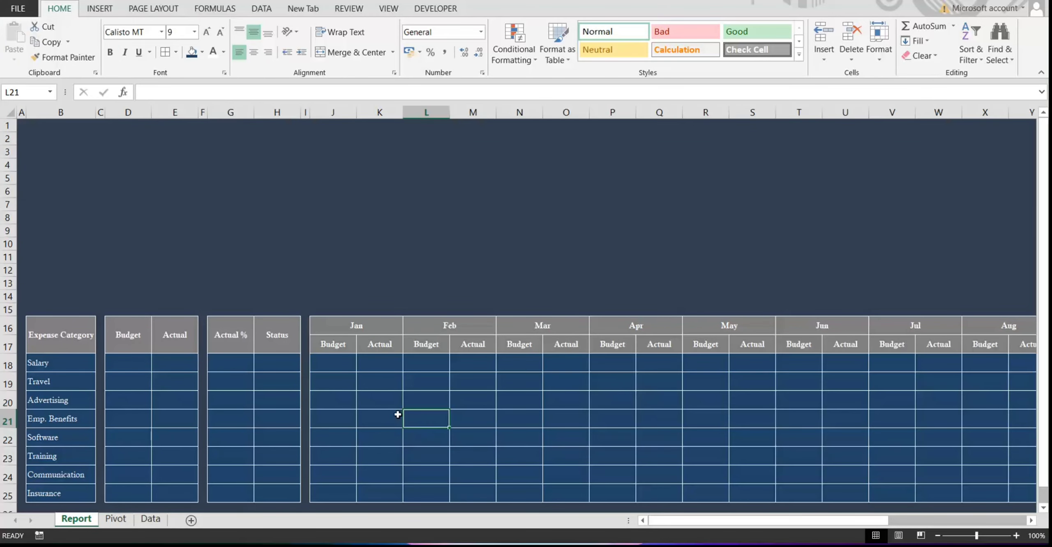
- Create a PivotTable from Data range A1:F1729, placed at cell M2 of the existing Pivot sheet
click(171, 359)
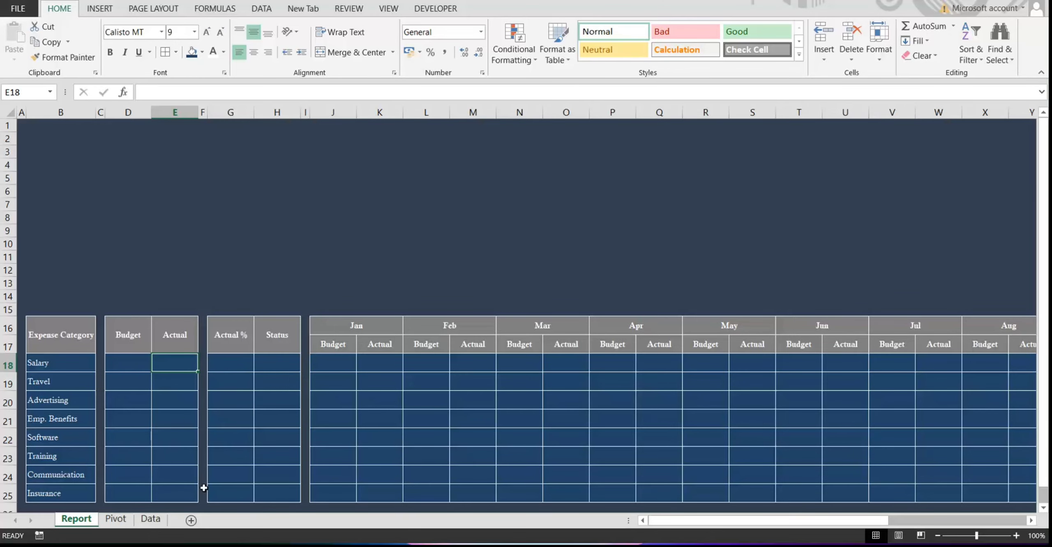
click(149, 519)
click(233, 191)
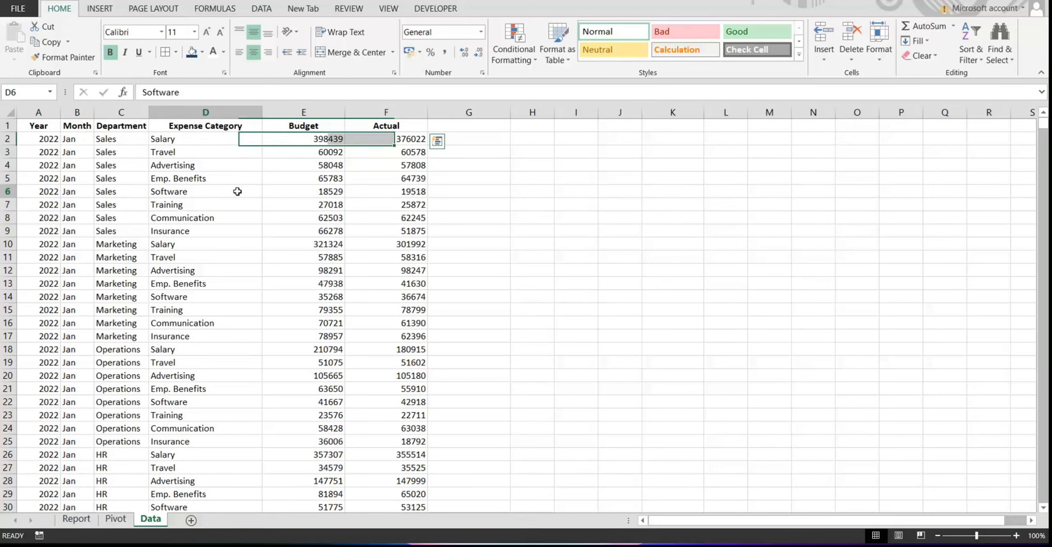
click(100, 9)
click(20, 39)
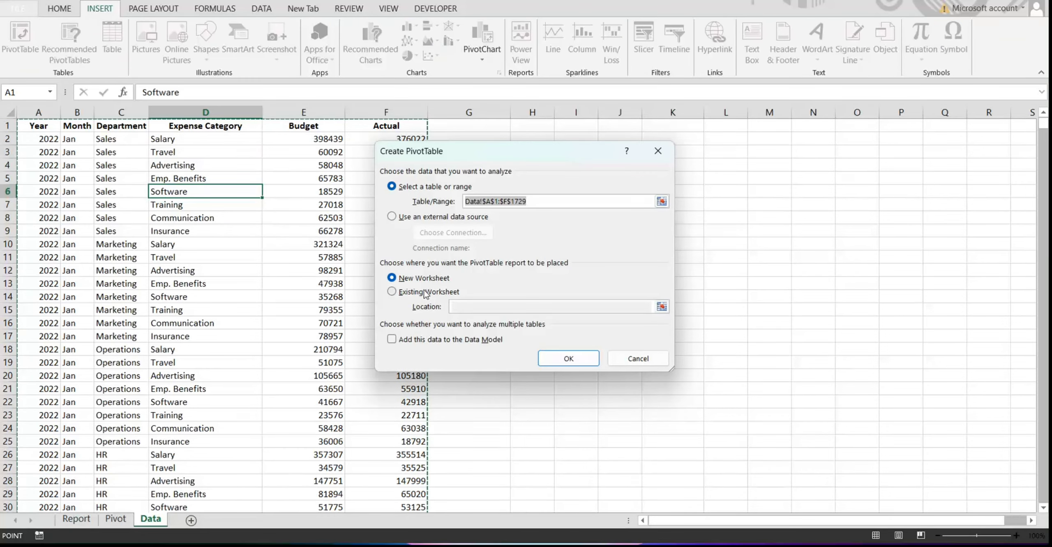
click(392, 291)
click(116, 518)
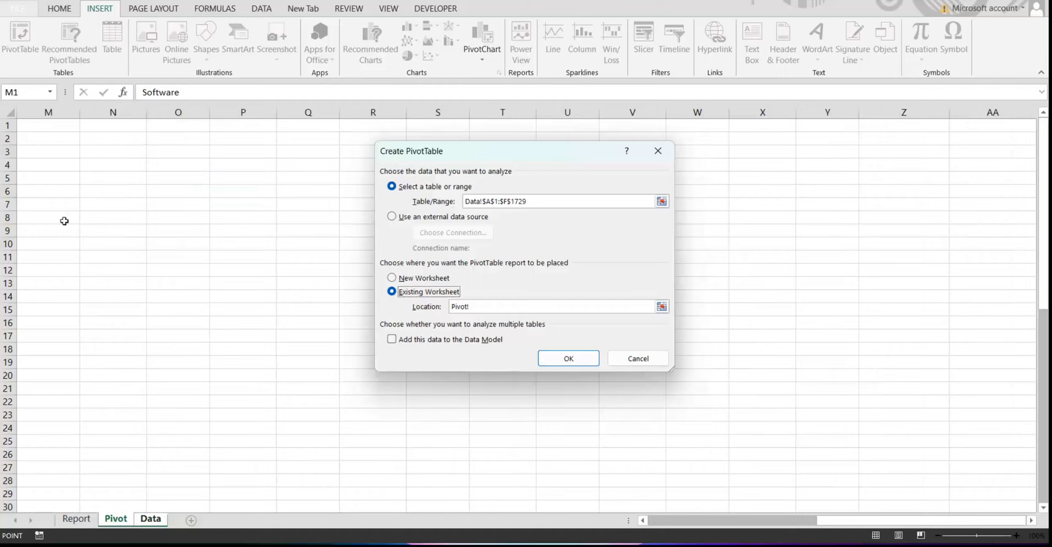
click(49, 139)
click(569, 358)
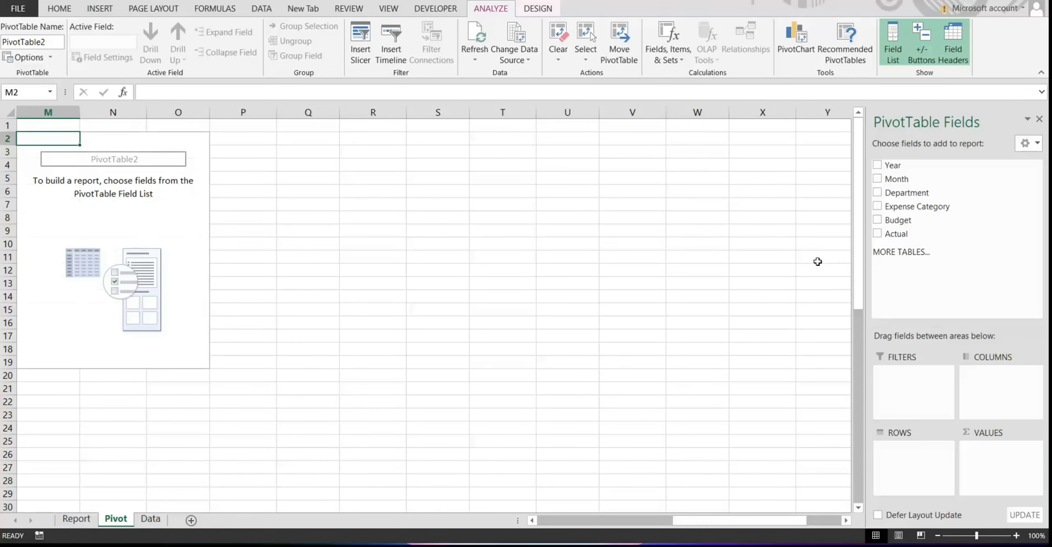
- Lay out the PivotTable with Expense Category as rows, Month as columns, and sums of Budget and Actual, and return to Report
click(878, 197)
click(878, 206)
click(878, 207)
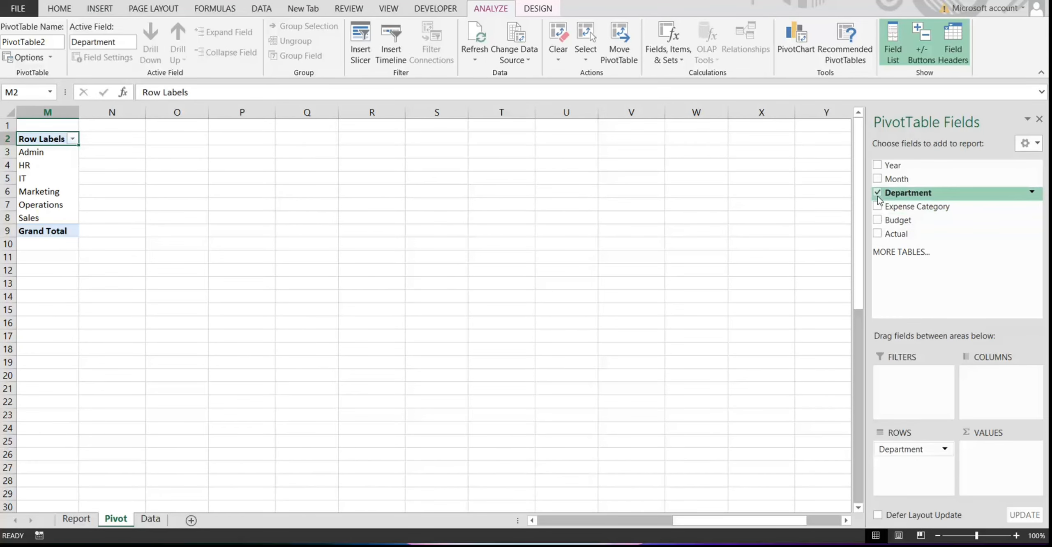
click(878, 192)
click(879, 206)
click(878, 220)
click(878, 233)
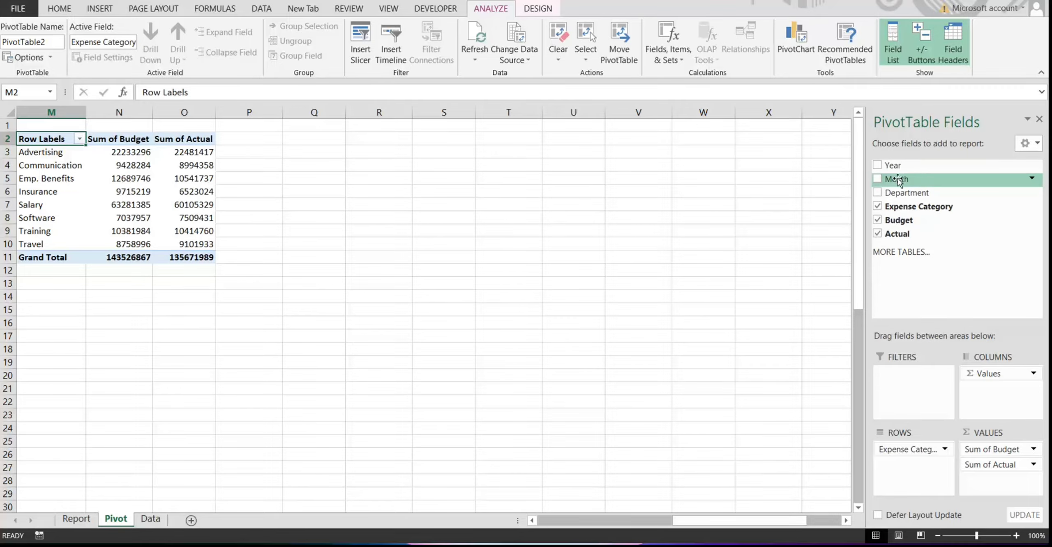
drag(899, 180, 993, 370)
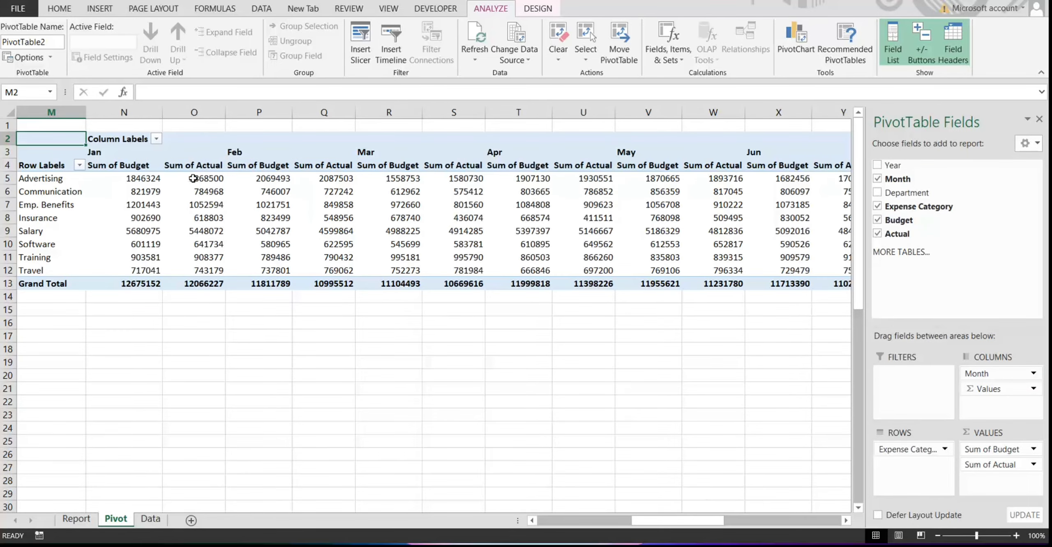
click(148, 167)
click(77, 519)
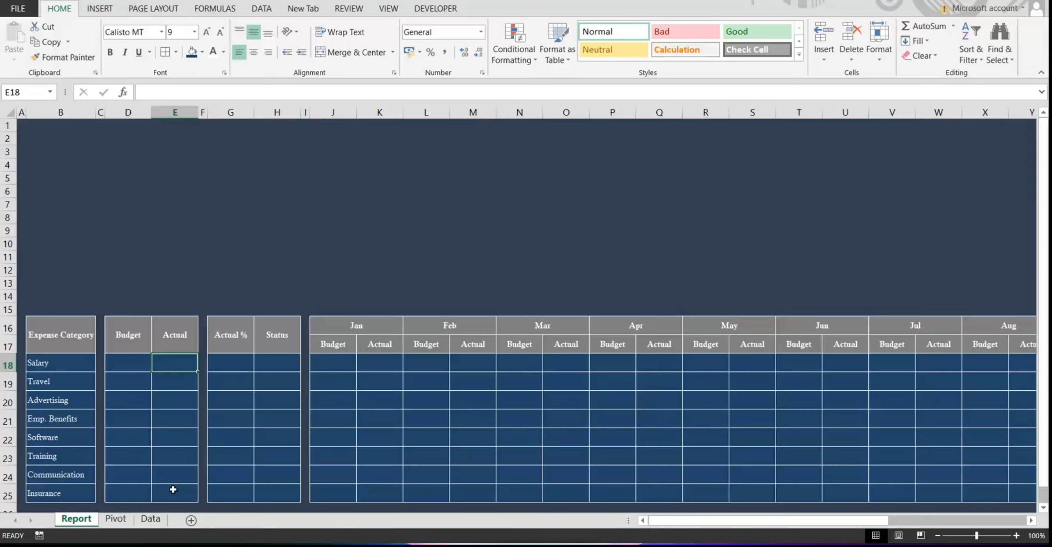
- Begin an IFERROR-wrapped VLOOKUP in the Salary row's Jan Budget cell J18, with B18 as the lookup value
click(141, 362)
click(321, 367)
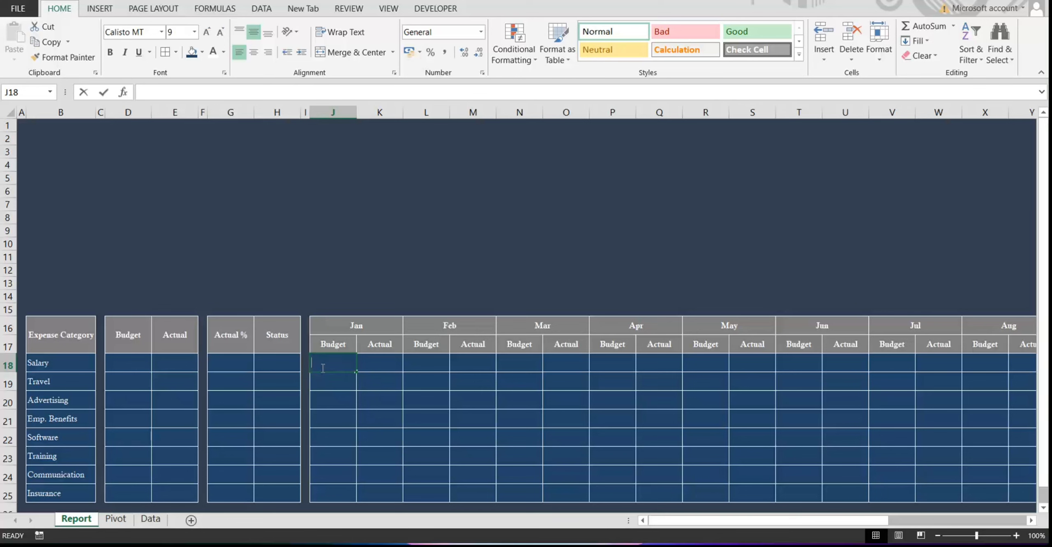
text(=ifer)
key(Tab)
text(v)
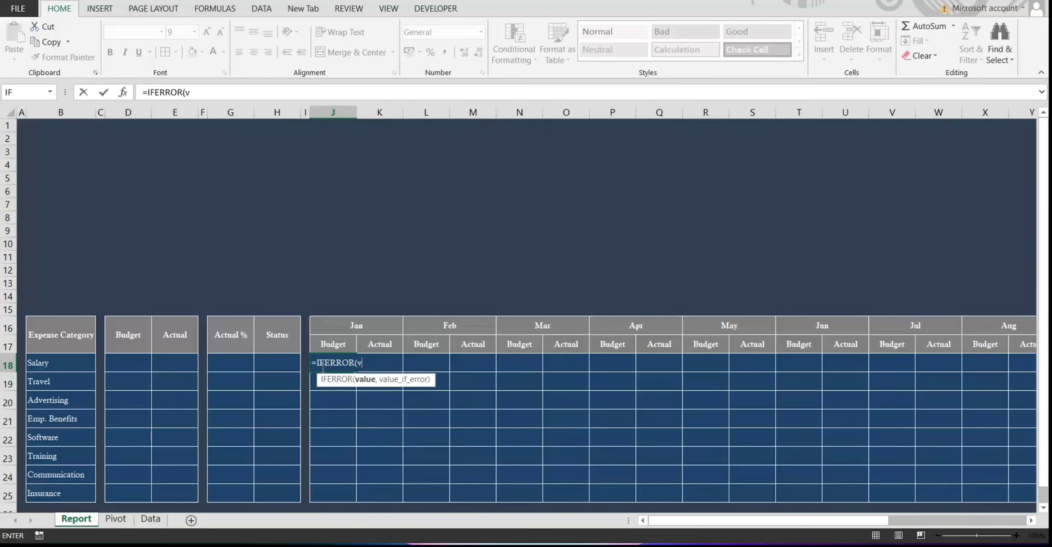
text(lo)
key(Tab)
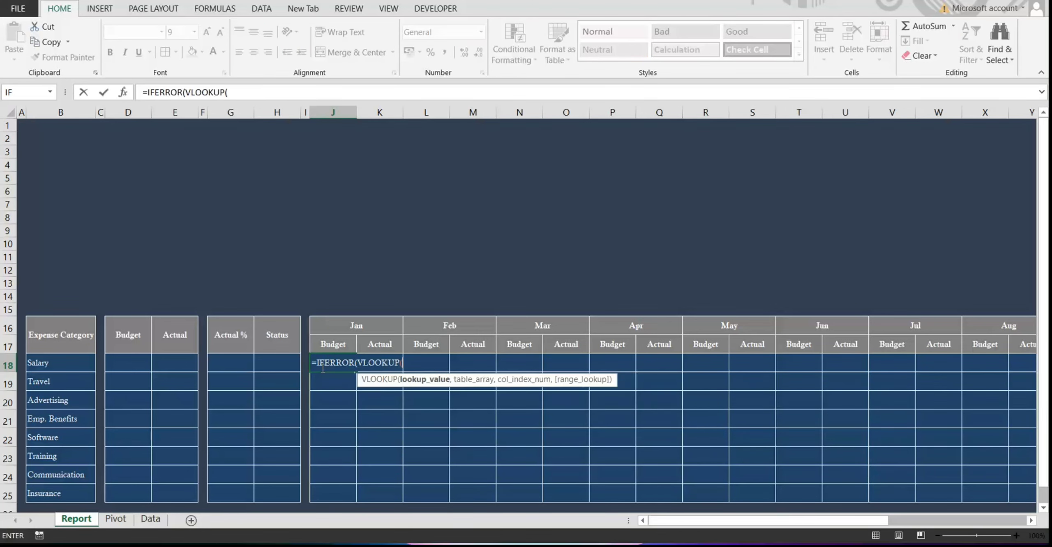
click(63, 359)
text(,)
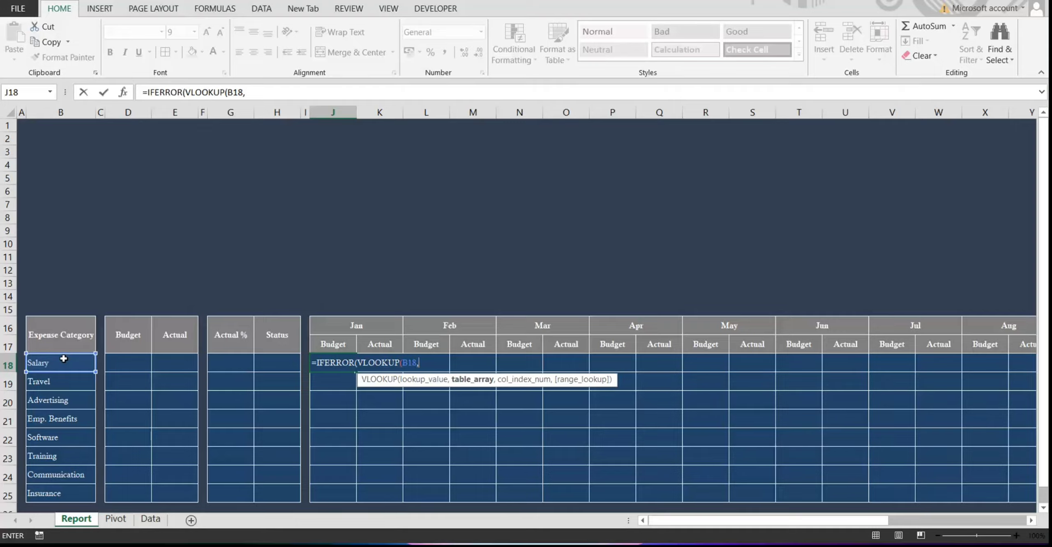
- Complete it as an array formula with table Pivot!$M$2:$AK$13, column indexes 2 through 25 in braces, match 0 and "-" on error
click(116, 519)
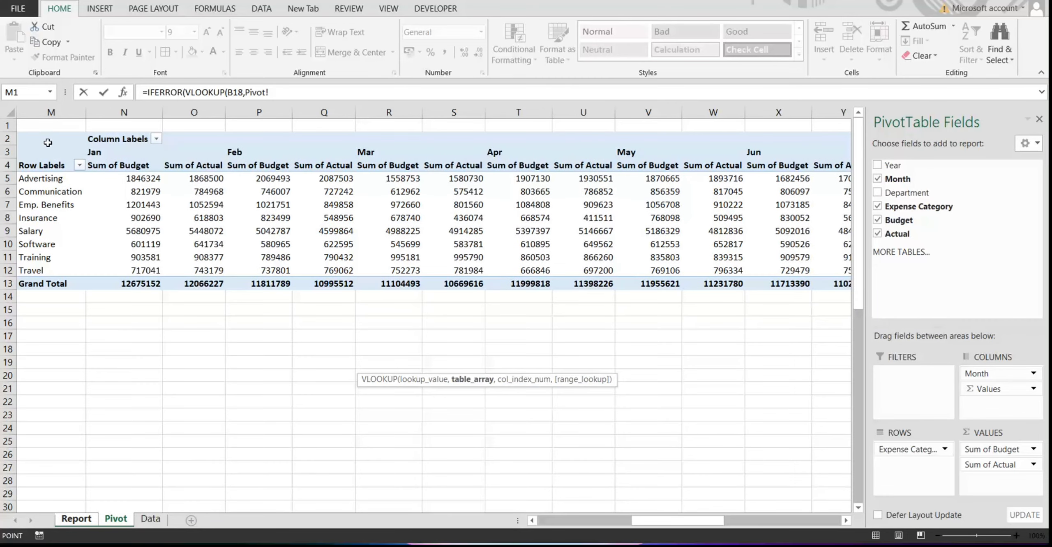
drag(80, 139, 553, 284)
key(F4)
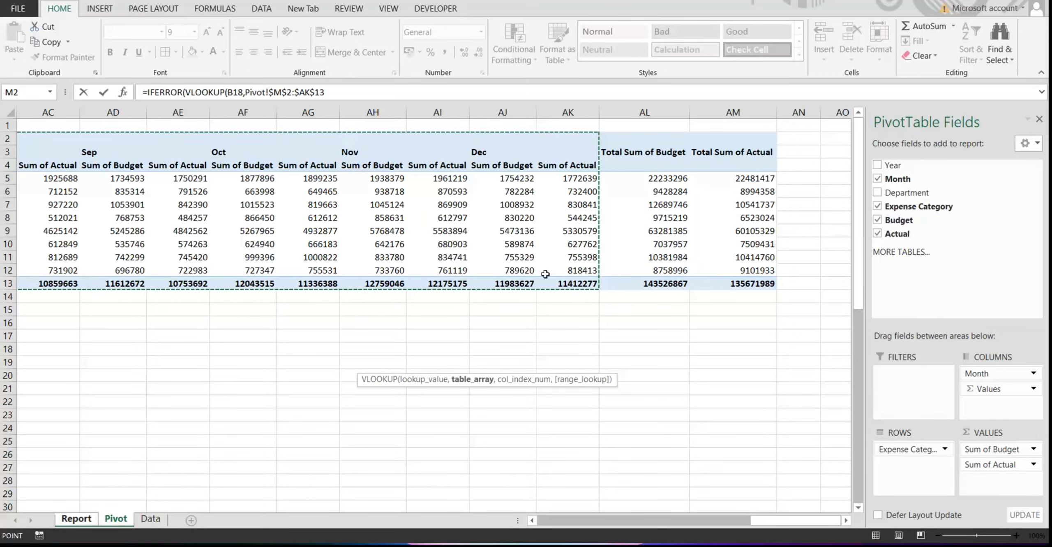
text(,)
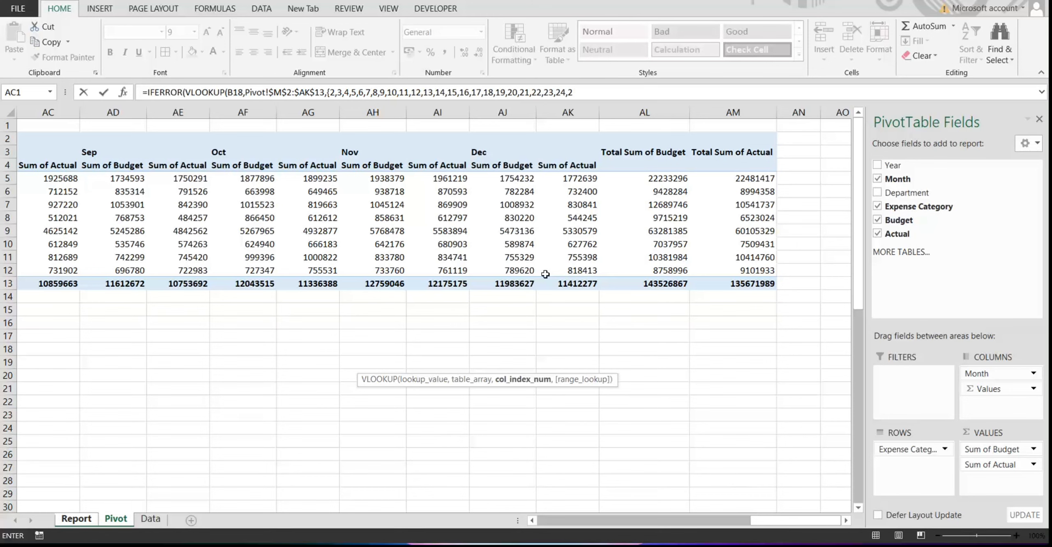
text(,0),"-)
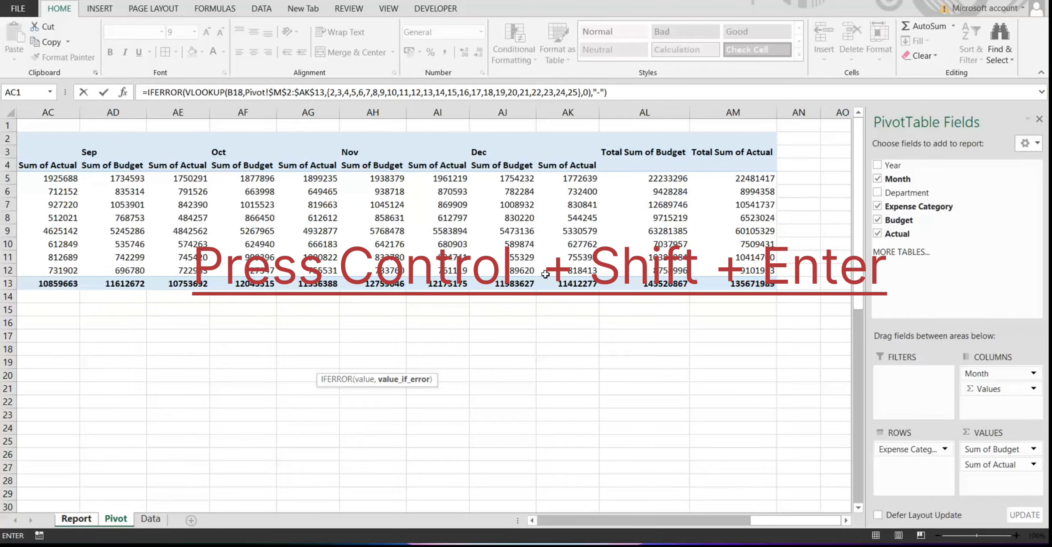
key(ctrl+shift+Return)
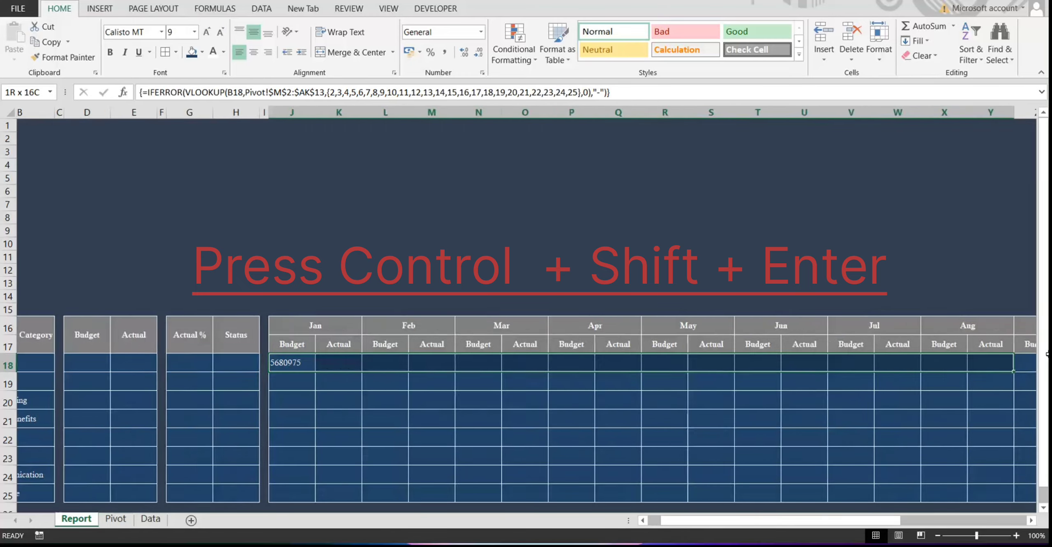
- Extend the array formula from J18 across J18:AG18 so the Salary row covers Jan to Dec
drag(1047, 353, 973, 359)
click(621, 92)
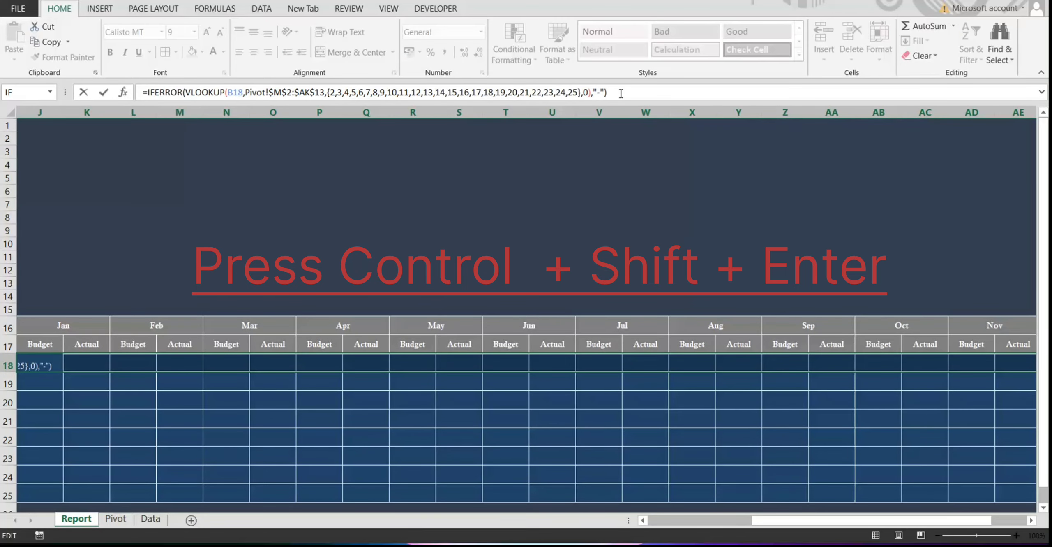
key(ctrl+shift+Return)
drag(962, 520, 287, 516)
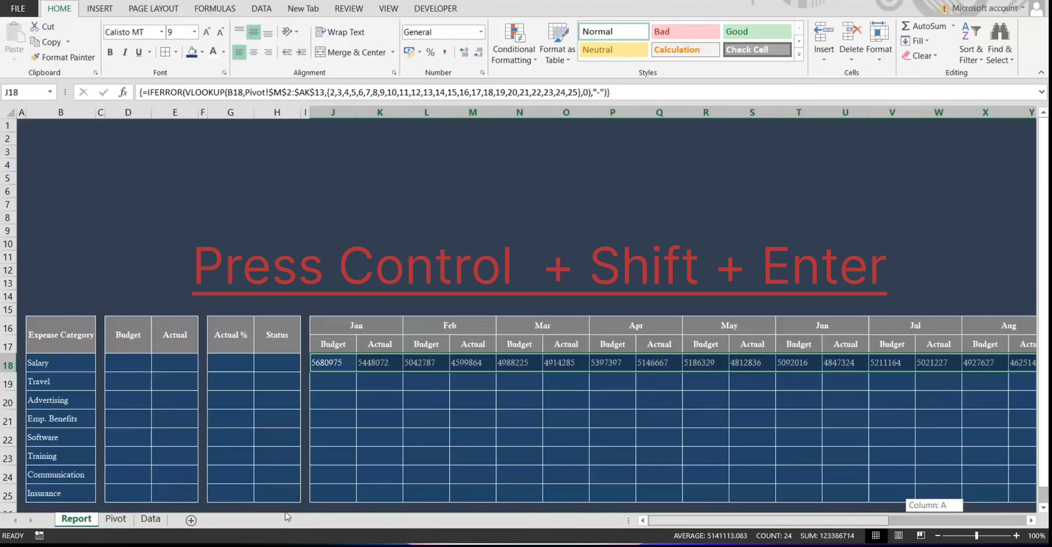
- Format the Salary amounts in J18:AG18 as accounting currency without decimals, font size 8, centered
click(412, 53)
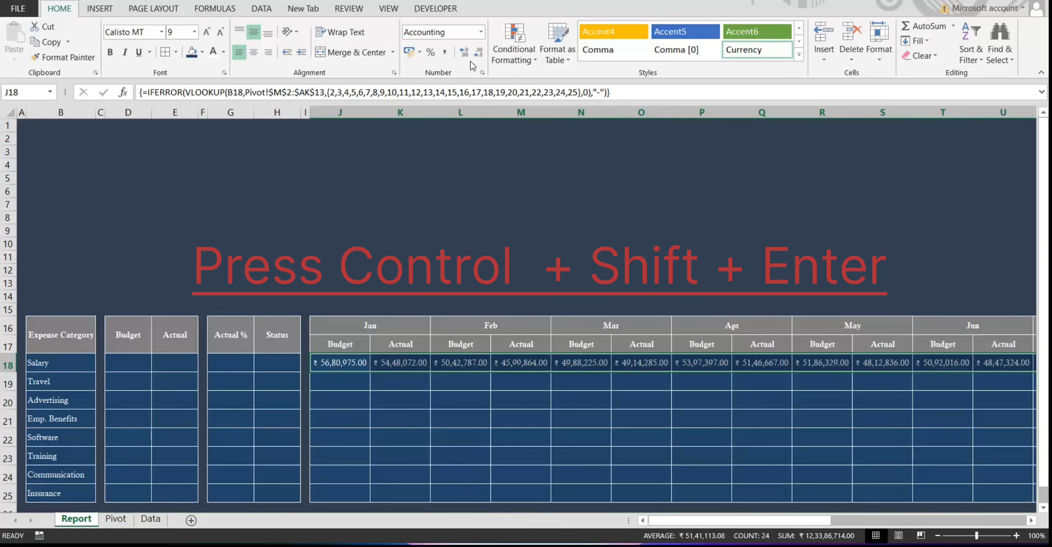
click(478, 53)
click(478, 53)
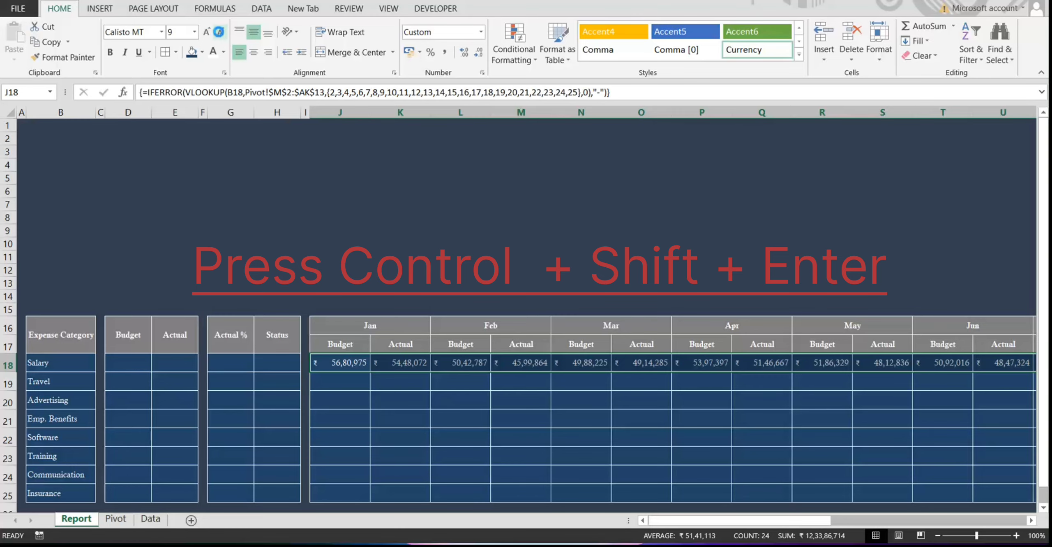
click(220, 32)
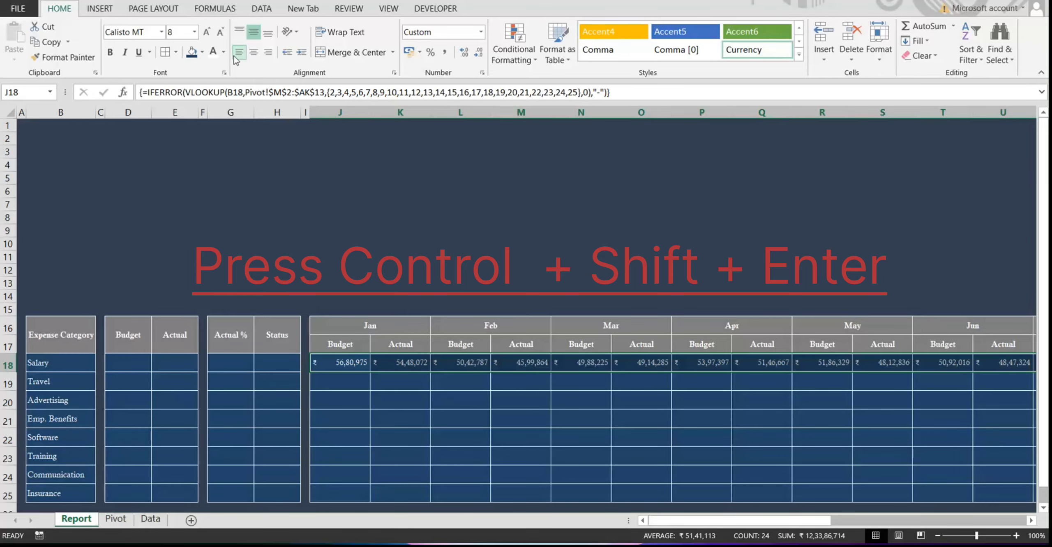
click(253, 52)
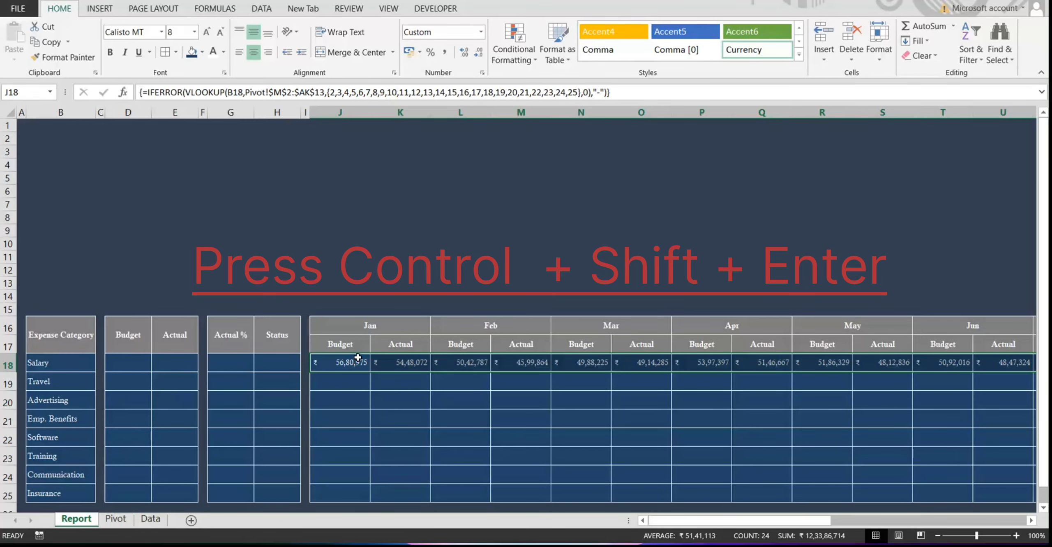
- Fill the Salary row's array formula and formatting down through row 25 for all expense categories
scroll(586, 412, right, 6)
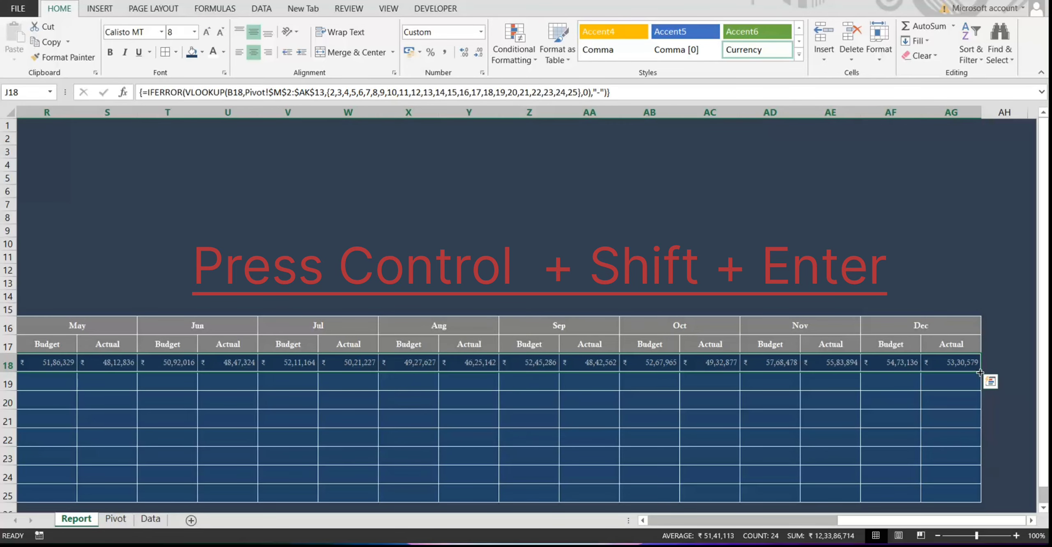
drag(980, 372, 984, 504)
scroll(548, 466, left, 6)
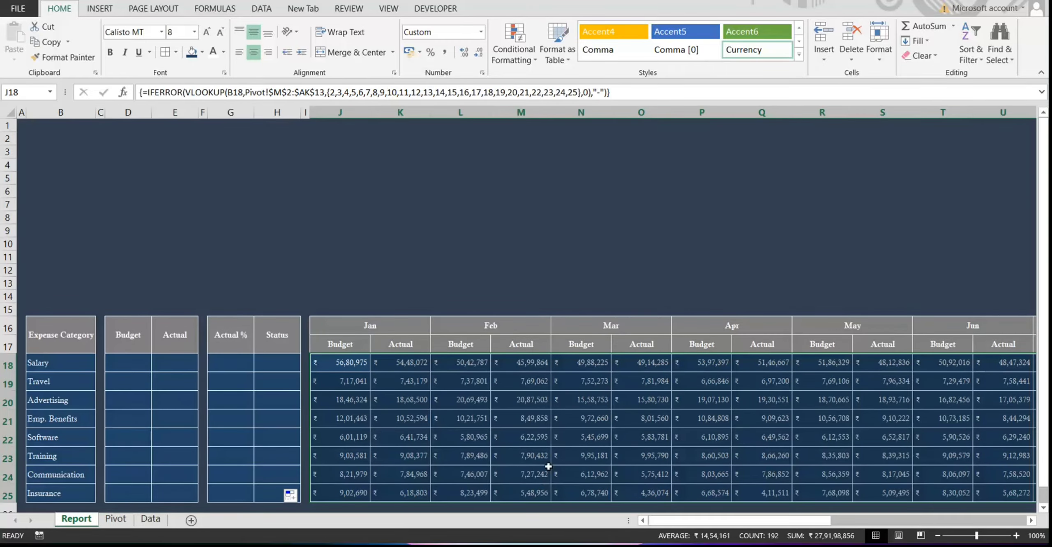
- Narrow the monthly columns J:AG to one equal width that just fits the currency amounts
drag(337, 111, 972, 154)
drag(982, 114, 972, 114)
drag(832, 112, 828, 110)
drag(841, 519, 679, 519)
drag(356, 112, 353, 111)
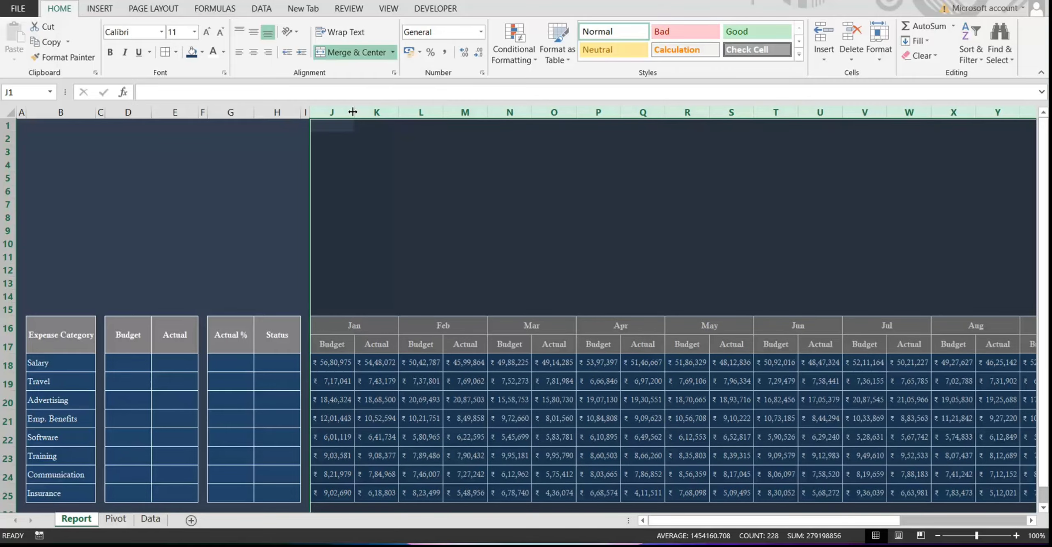
click(413, 288)
- Narrow the Actual % and Status columns G:H to fit their headers
drag(235, 112, 245, 115)
click(232, 362)
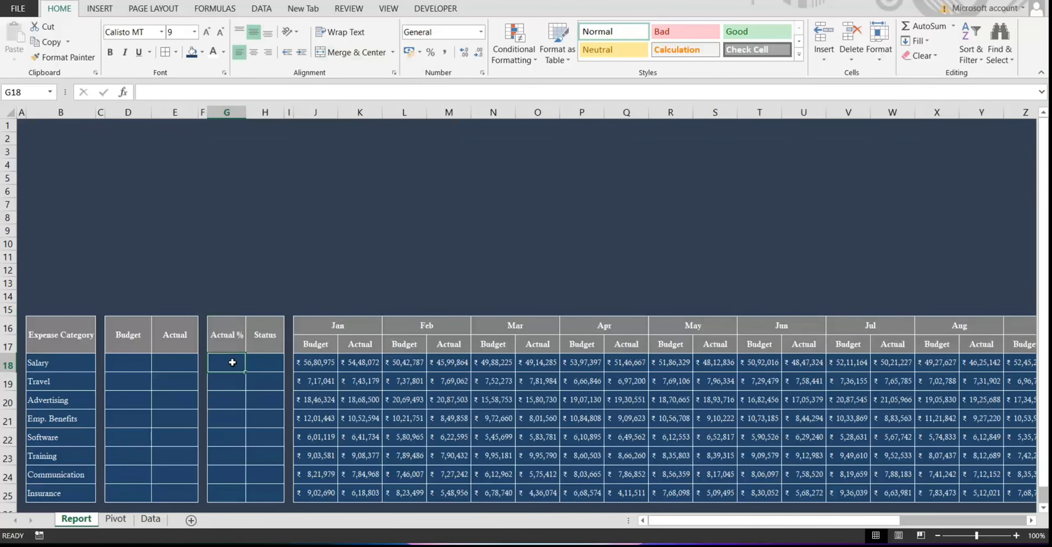
click(146, 362)
- Delete the empty columns A:L of the Pivot sheet so the PivotTable starts in column A
click(115, 519)
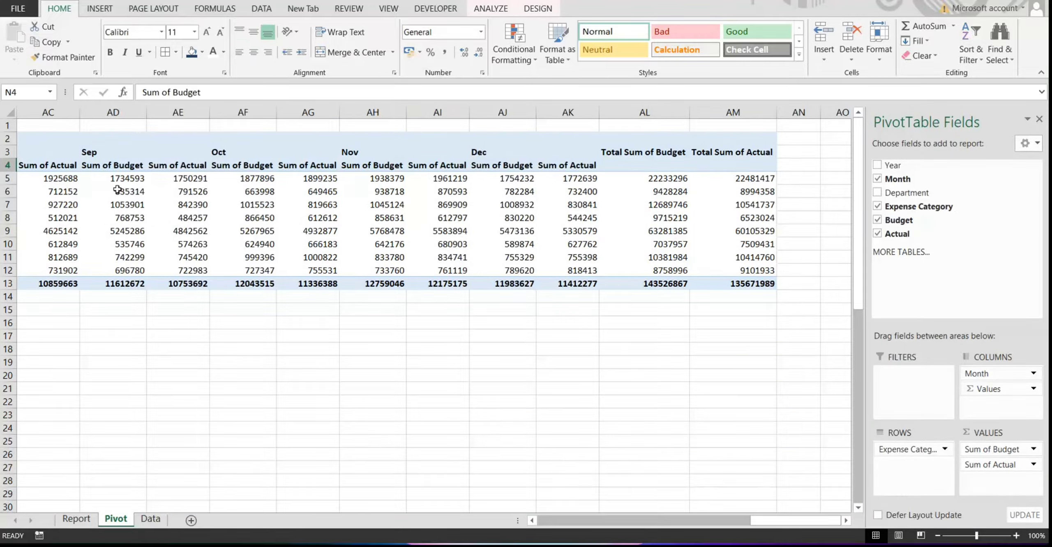
drag(782, 528, 494, 532)
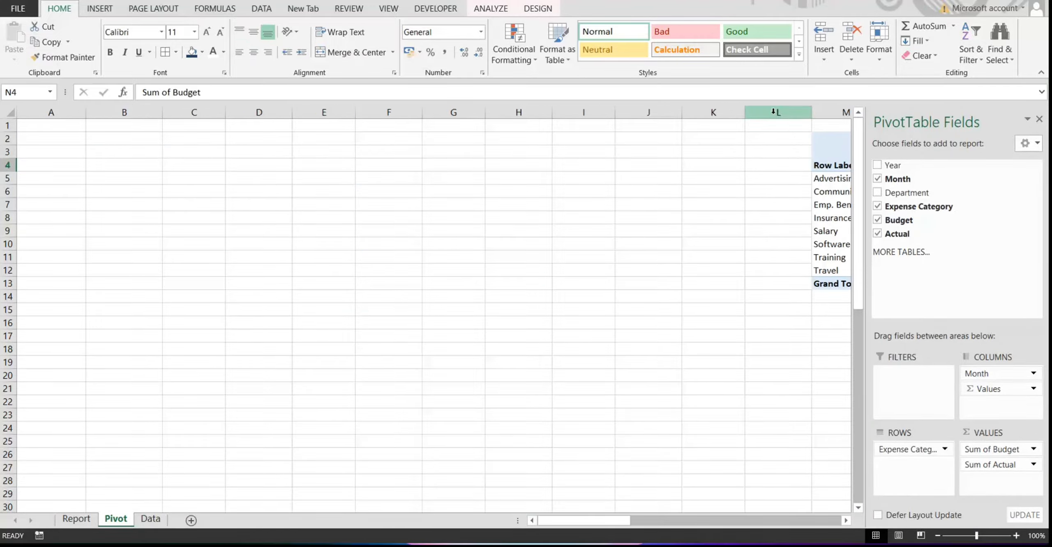
drag(778, 112, 2, 123)
key(ctrl+minus)
click(49, 191)
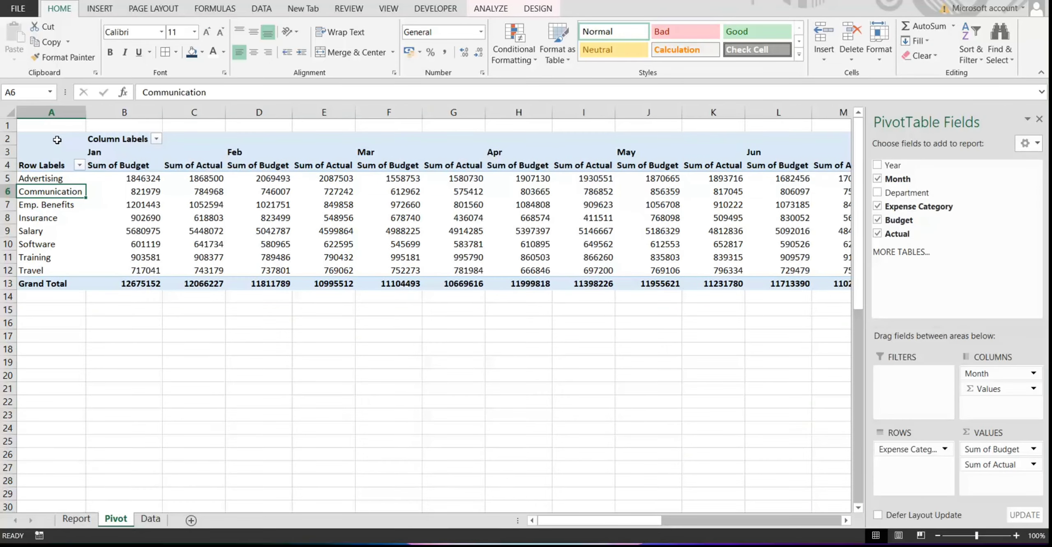
- Copy the whole PivotTable from A2 and paste the duplicate at A16 of the Pivot sheet
click(55, 137)
key(ctrl+shift+End)
key(ctrl+c)
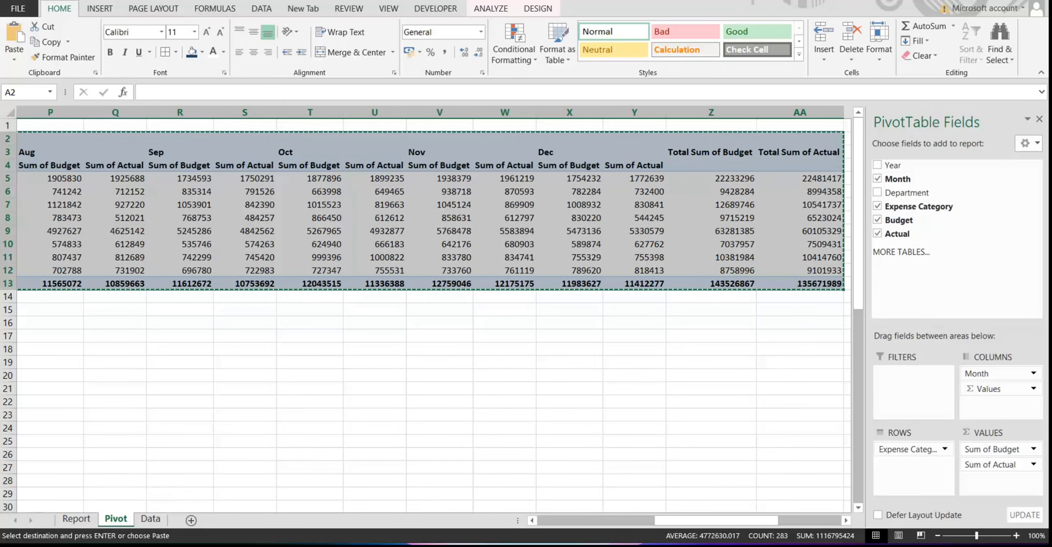
drag(705, 522, 575, 525)
click(63, 323)
key(Return)
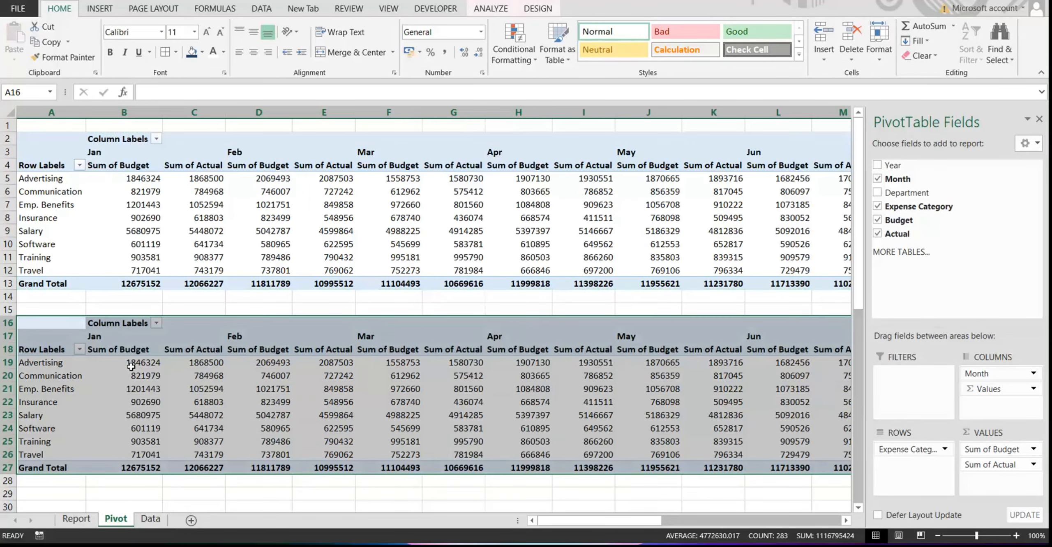
- Remove Month from the copied PivotTable's columns, and go to the Salary Budget cell D18 on the Report sheet
click(133, 361)
drag(987, 372, 941, 263)
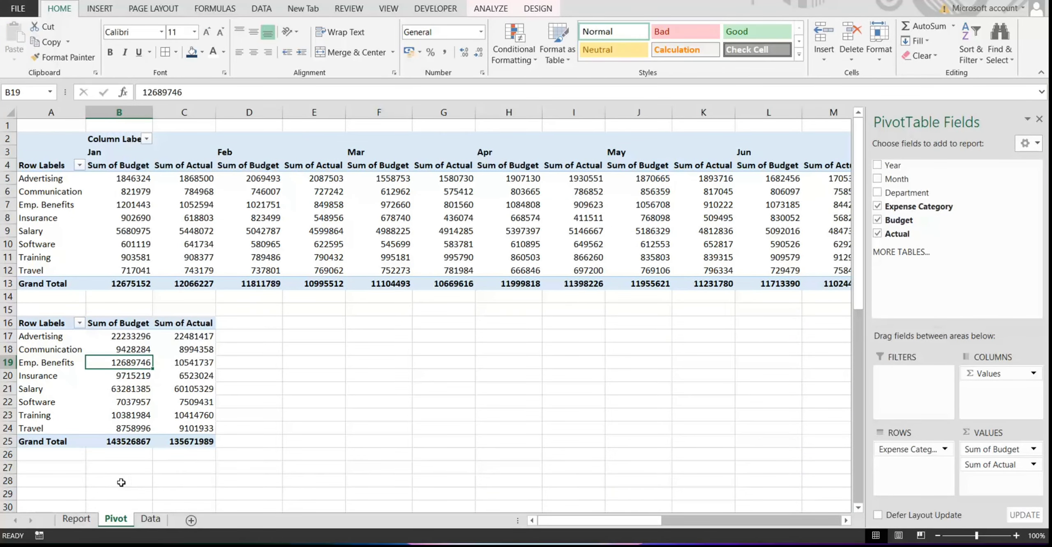
click(76, 518)
click(133, 357)
text(=vlo)
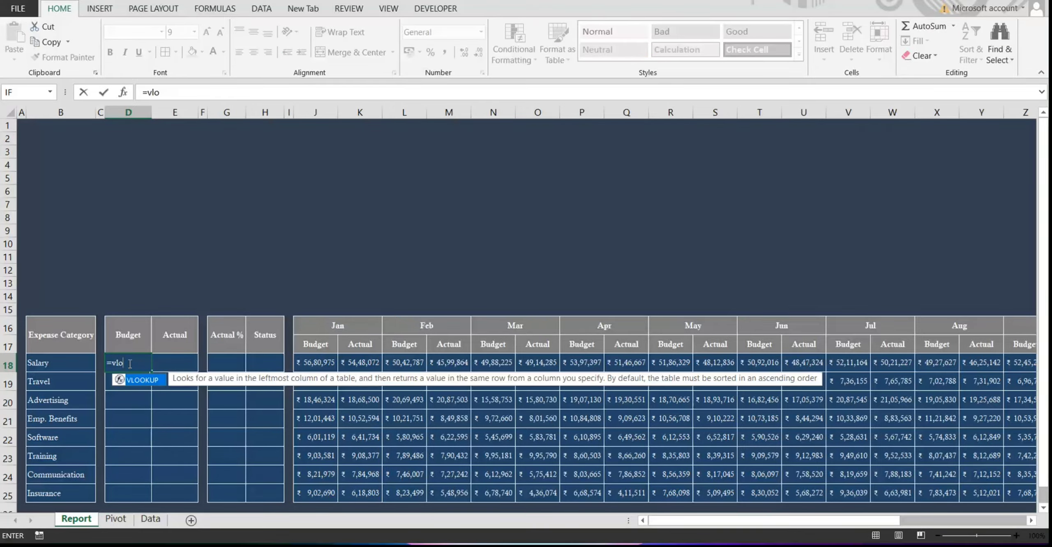
key(Tab)
click(68, 359)
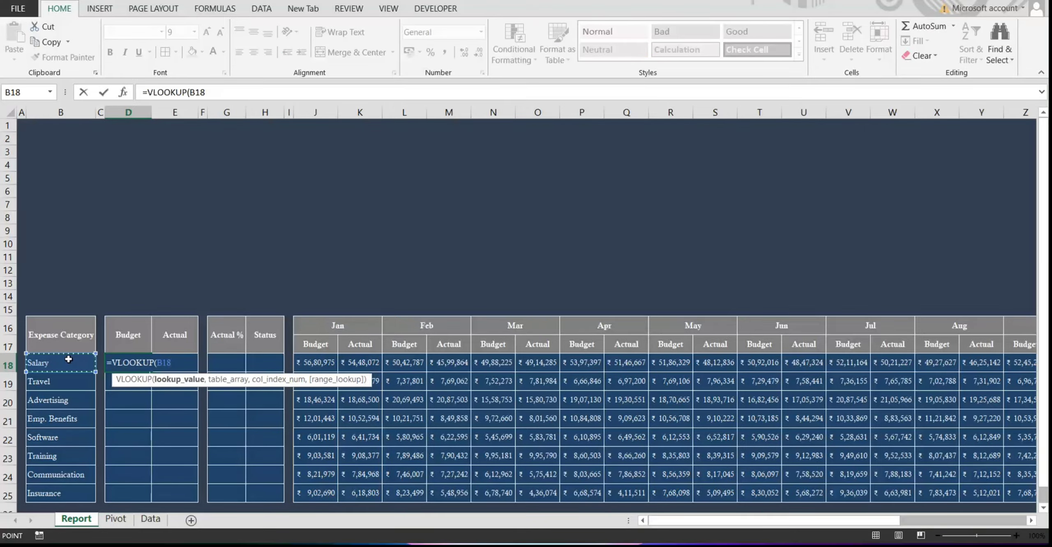
text(,)
key(Escape)
- Link D18 to the Advertising Sum of Budget cell B17 of the Pivot sheet, as a GETPIVOTDATA formula
text(=)
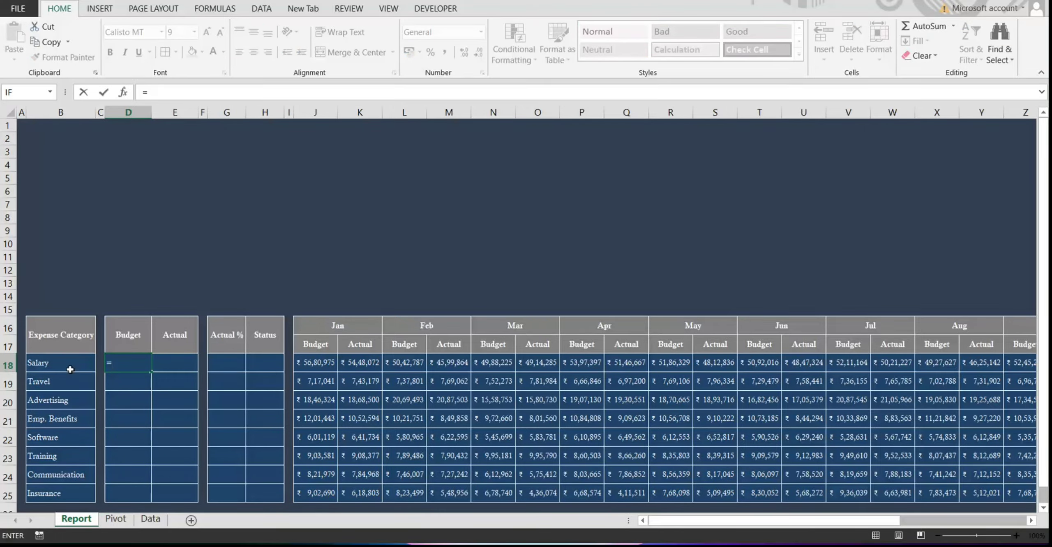
click(115, 519)
click(124, 332)
key(Return)
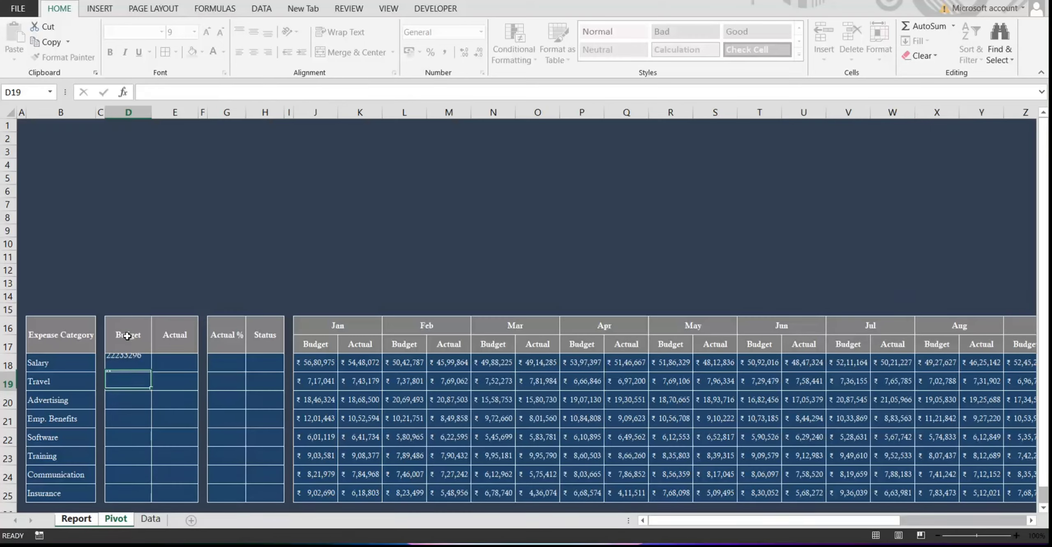
- Replace the data field in D18's GETPIVOTDATA formula with ""&D$16, referencing the Budget header
click(140, 359)
drag(275, 98, 217, 97)
key(Delete)
key(Right)
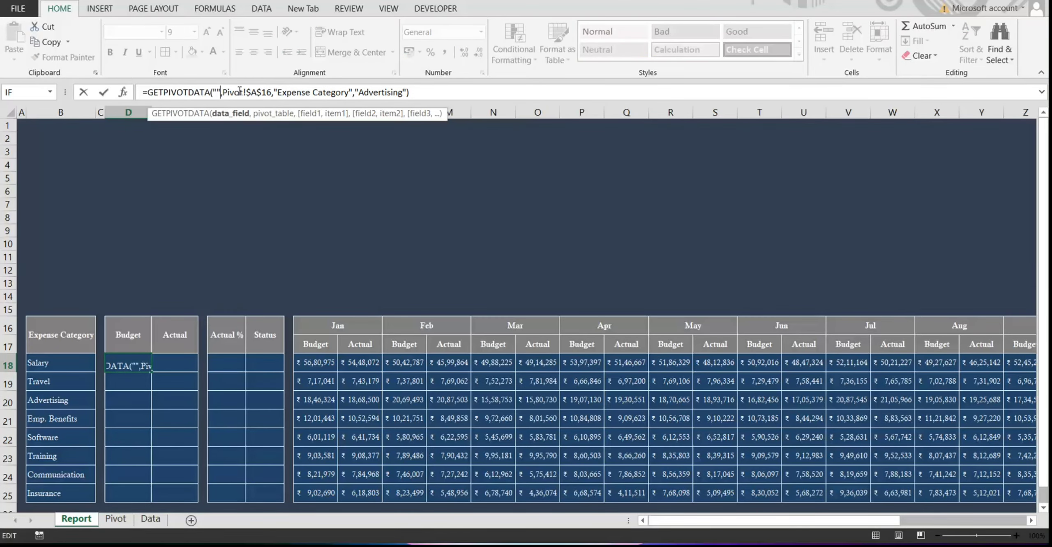
text(&)
click(124, 333)
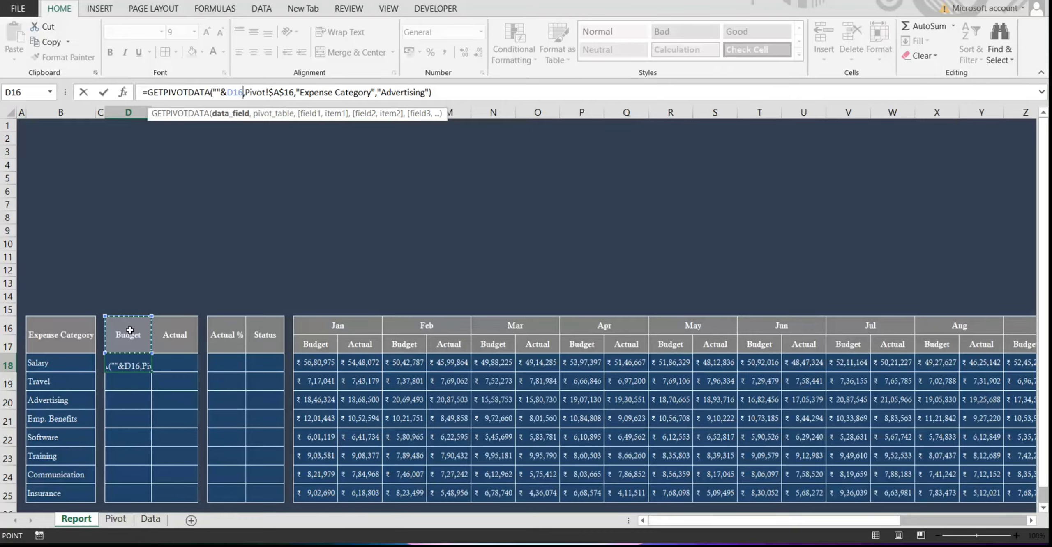
key(F4)
key(F4)
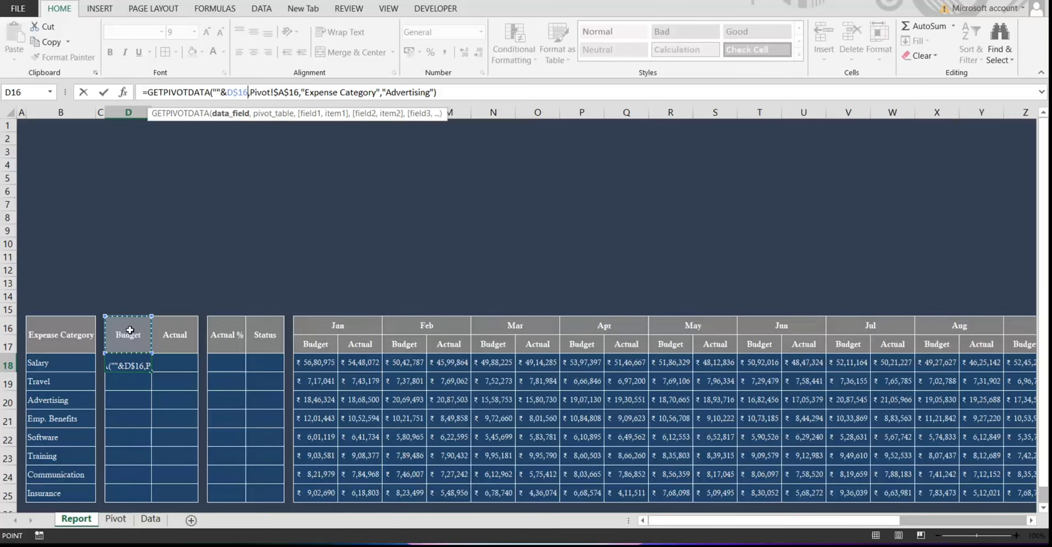
text(,)
click(68, 364)
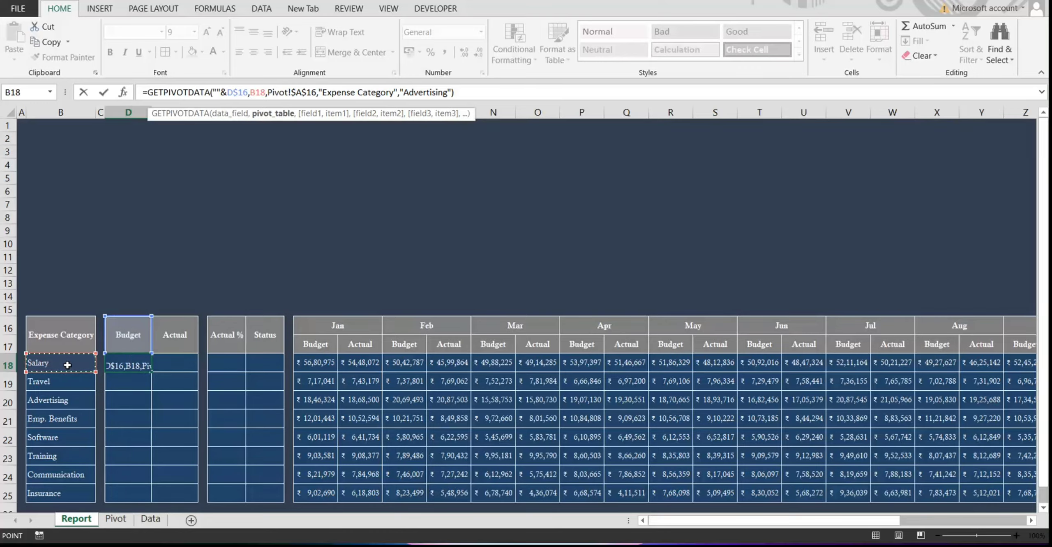
key(BackSpace)
key(BackSpace)
key(BackSpace)
key(BackSpace)
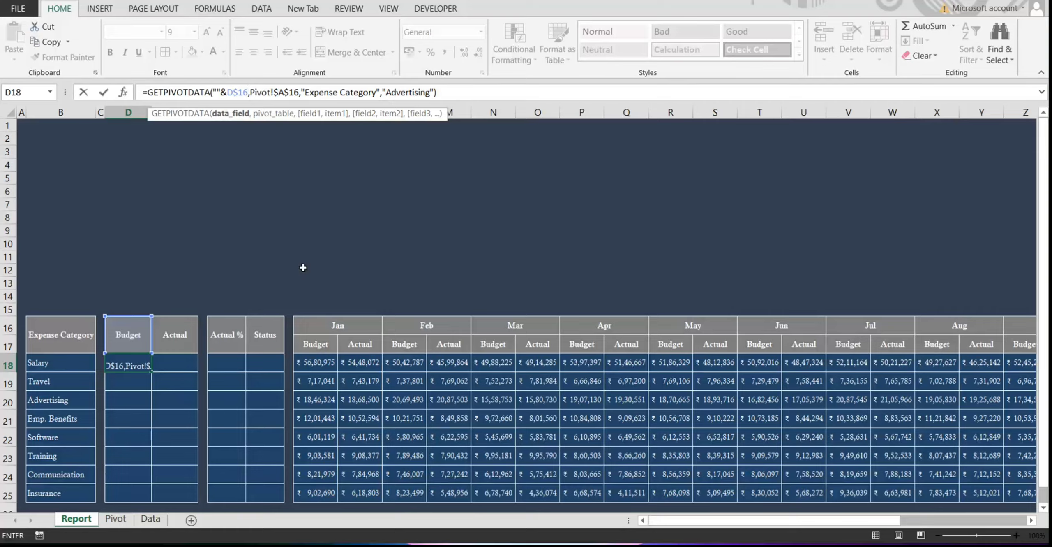
- Replace the Advertising item in D18's GETPIVOTDATA formula with ""&$B18, referencing the Salary category cell
double_click(415, 92)
click(416, 92)
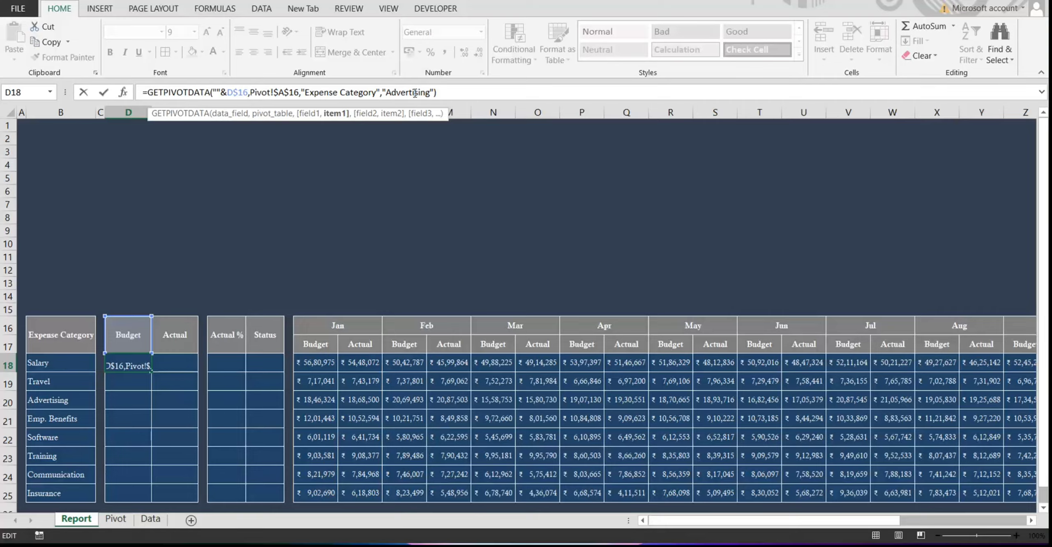
key(Delete)
key(Delete)
key(Delete)
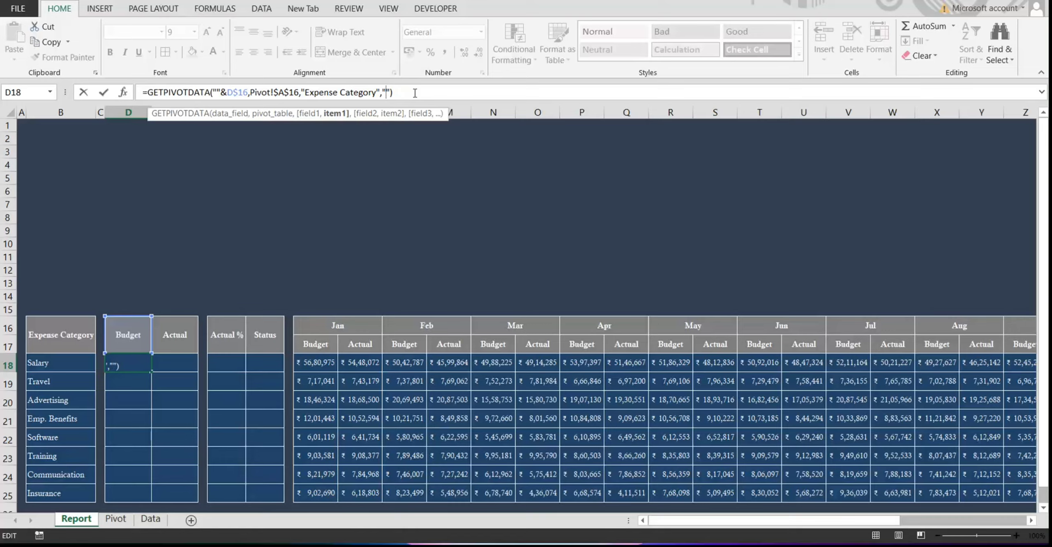
click(69, 358)
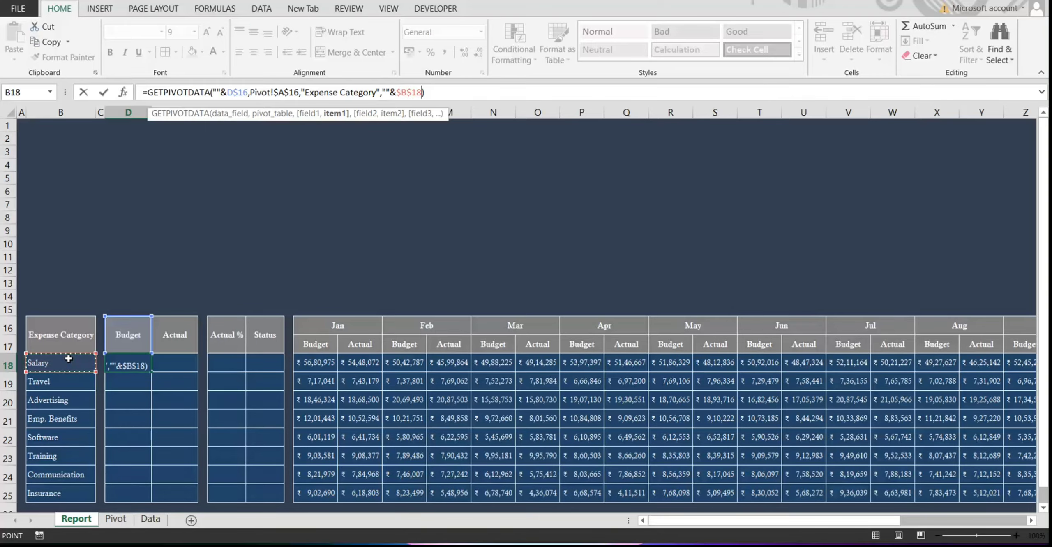
key(F4)
key(F4)
key(Return)
- Fill D18's formula across D18:E25 and format the figures as rupee Accounting values at font size 8
click(135, 363)
drag(152, 371, 199, 503)
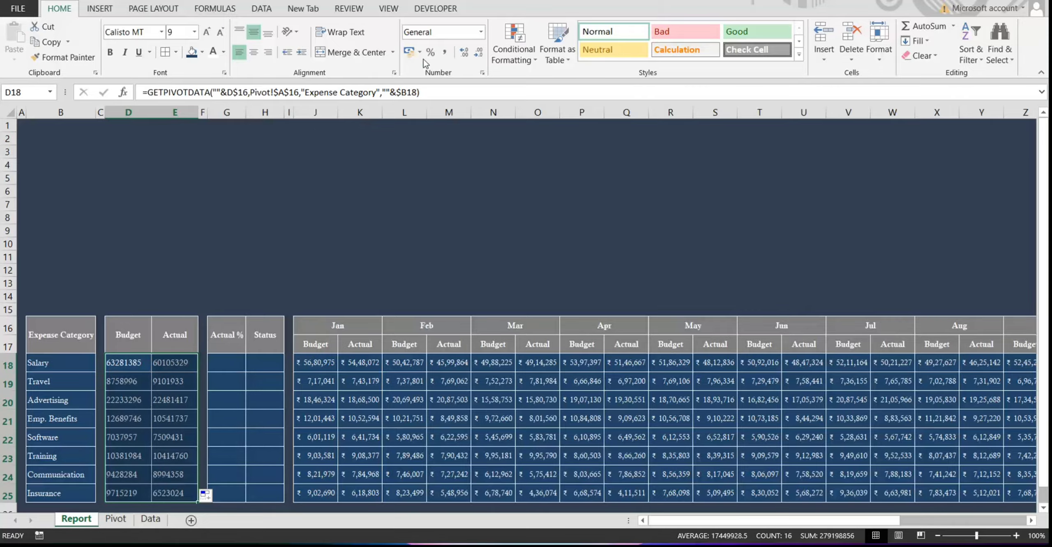
click(409, 52)
click(221, 32)
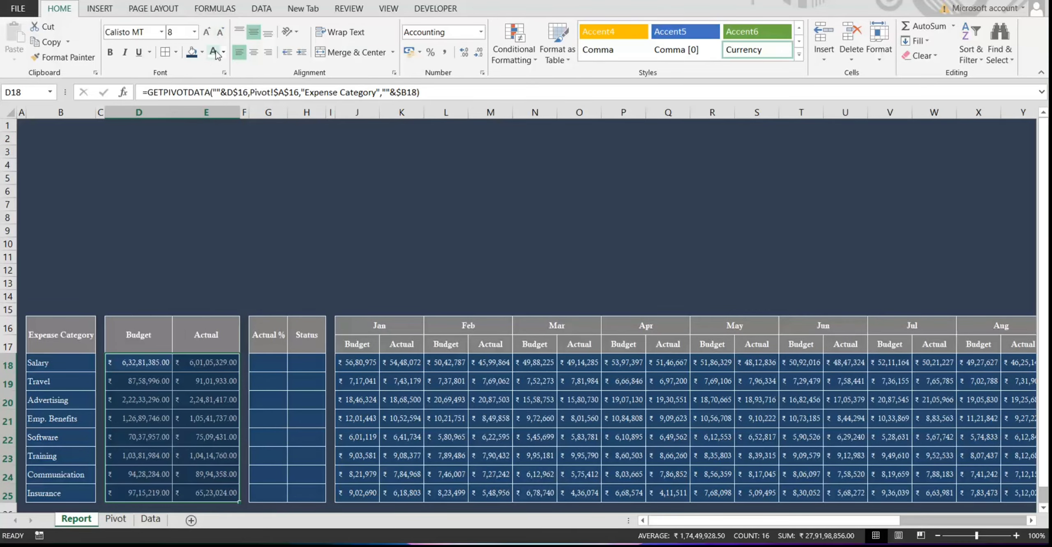
- Narrow the Budget and Actual columns D and E together so all the currency figures still fit
drag(156, 110, 171, 110)
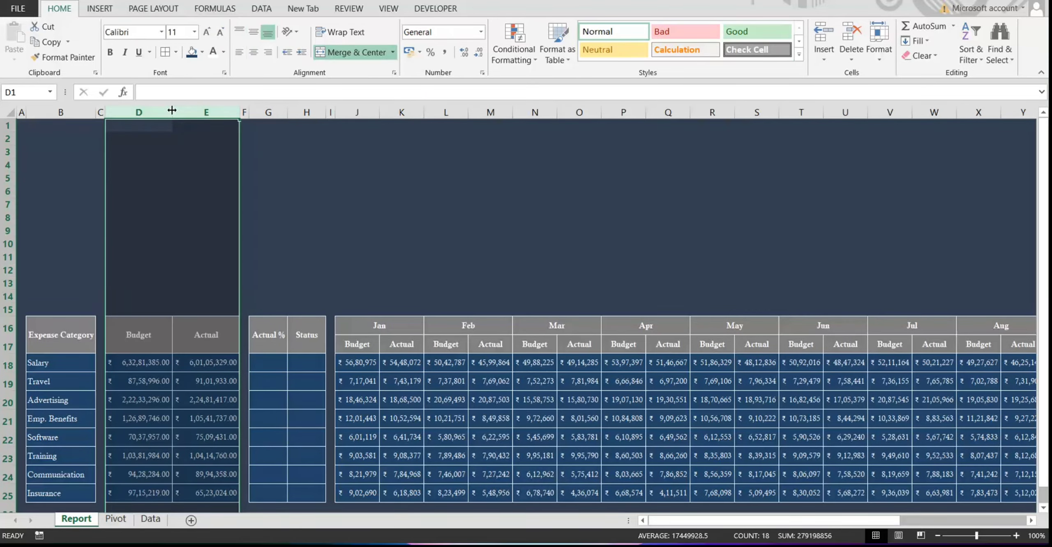
double_click(172, 110)
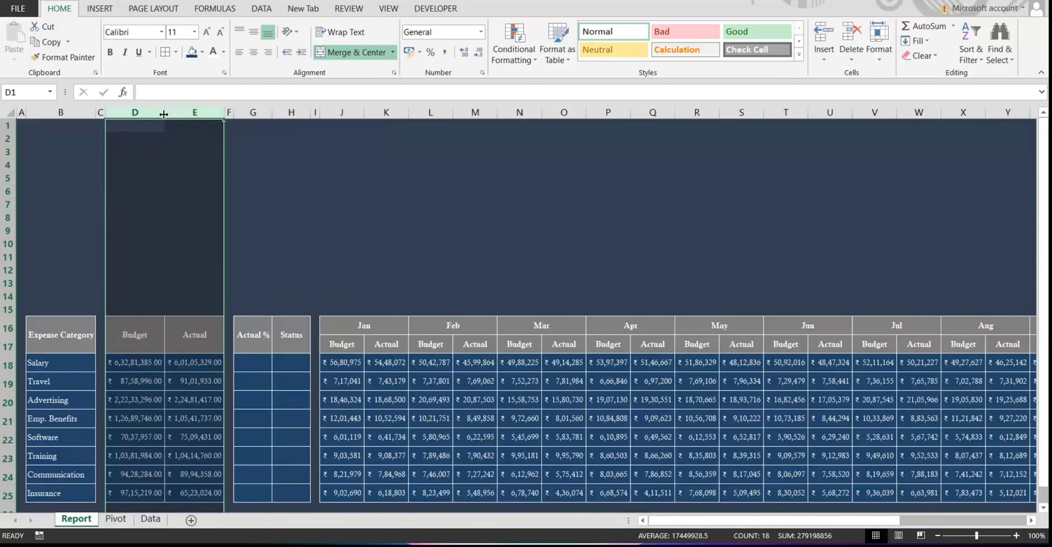
drag(159, 114, 160, 114)
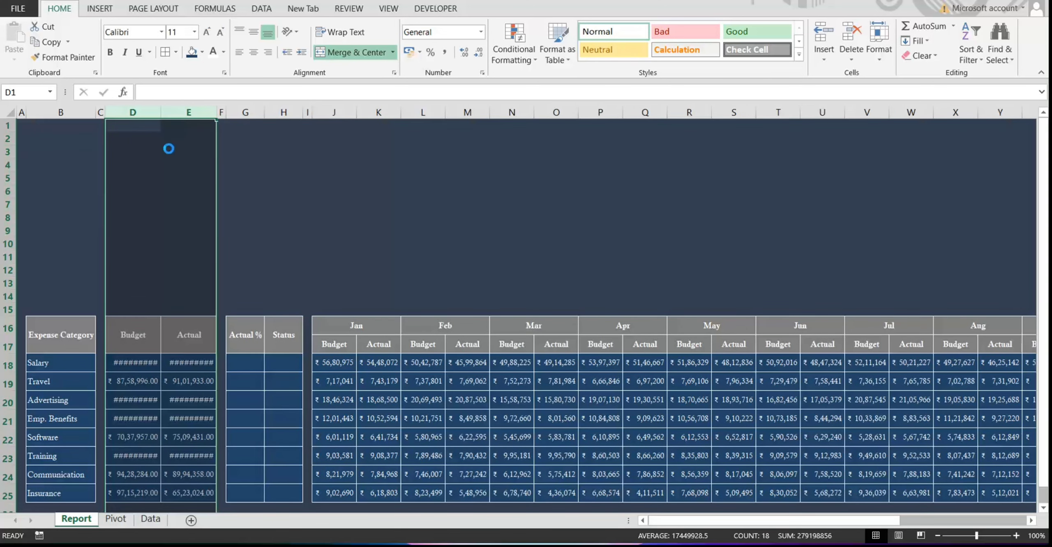
key(ctrl+z)
click(342, 362)
drag(128, 363, 197, 492)
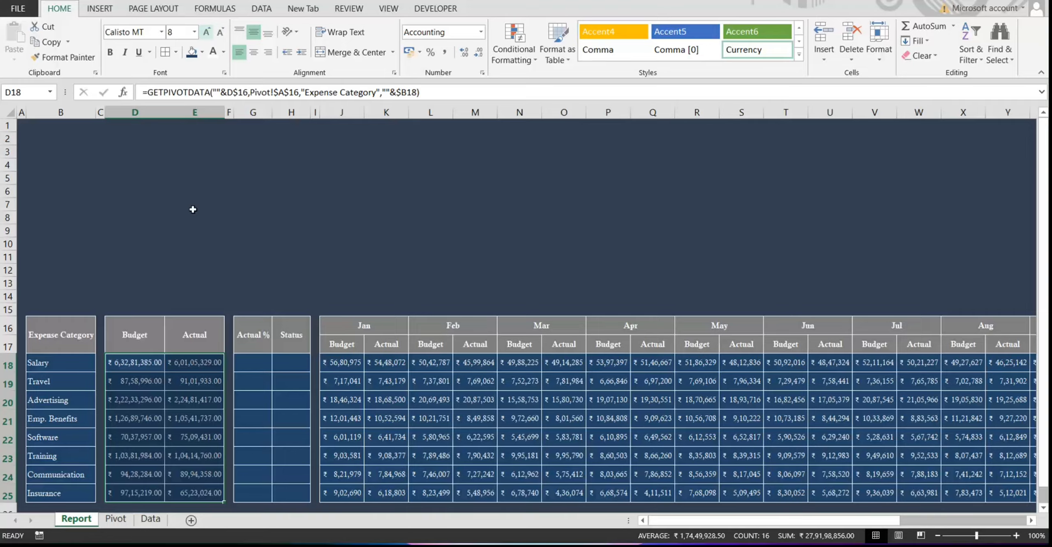
key(ctrl+shift+period)
click(220, 31)
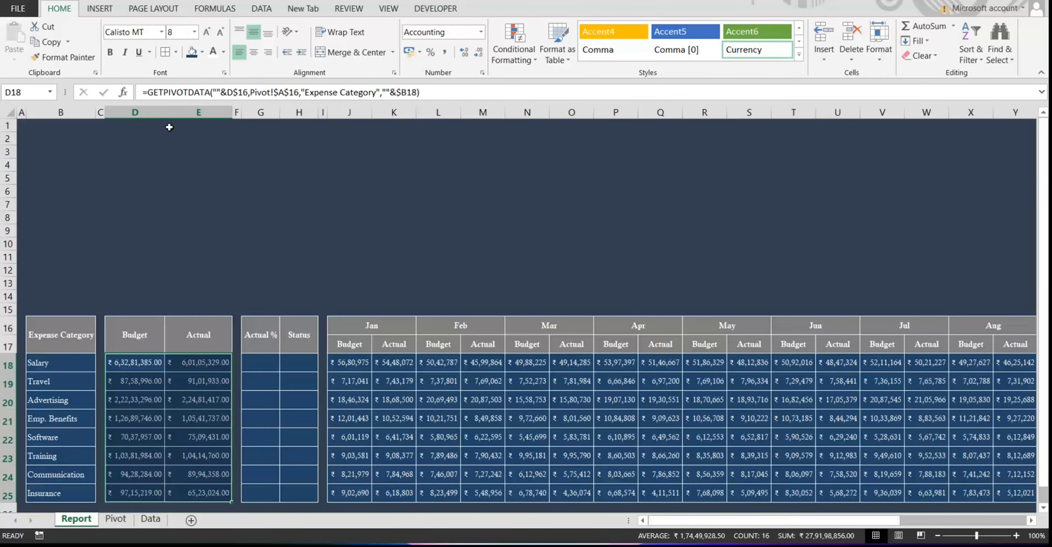
- Trim the widths of the Budget column D and the Actual column E individually to fit their figures closely
drag(164, 111, 163, 111)
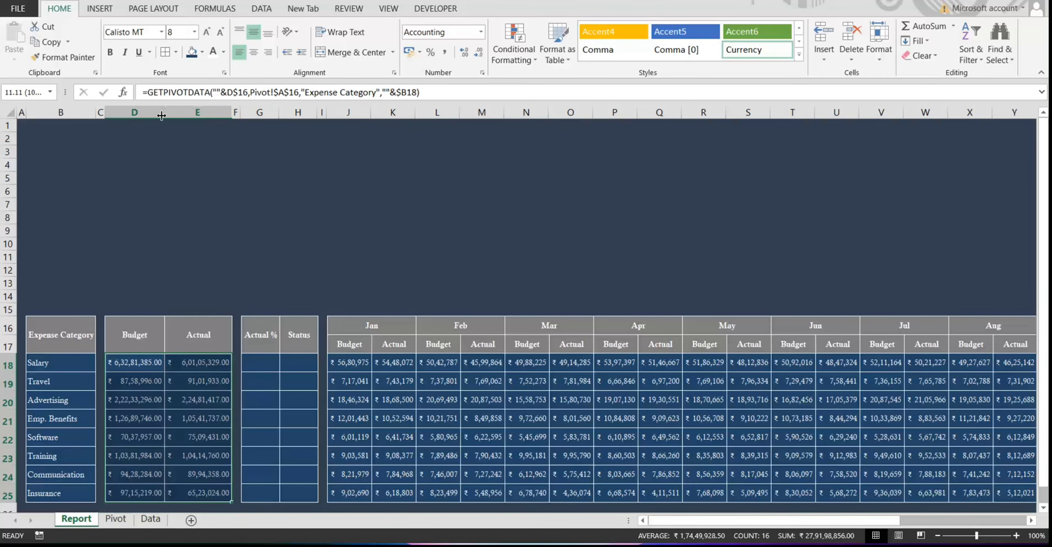
click(197, 399)
drag(231, 111, 223, 112)
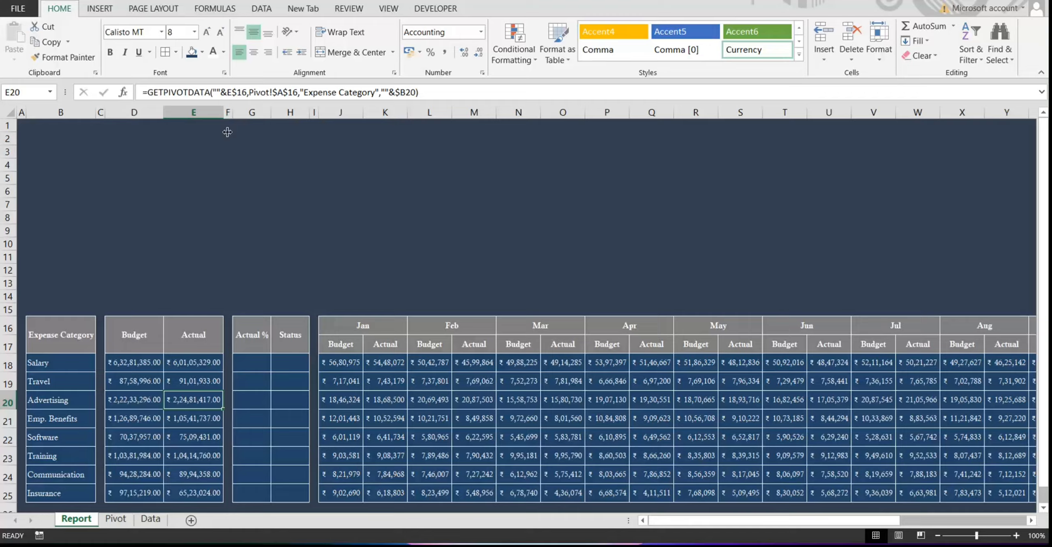
click(160, 384)
- Enter =E18/D18 in the Salary Actual % cell G18
click(251, 362)
text(=)
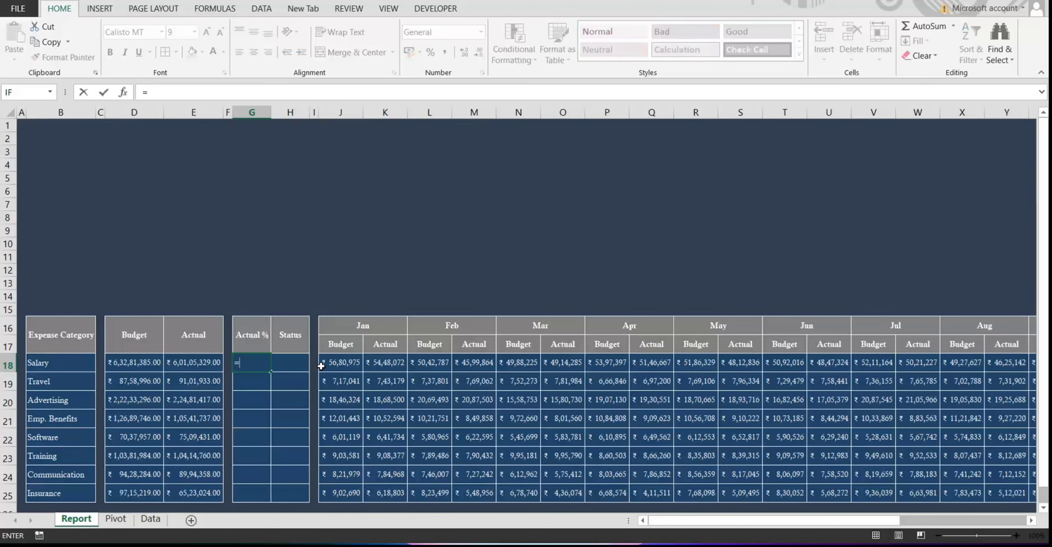
key(Left)
key(Left)
text(/)
key(Left)
key(Left)
key(Left)
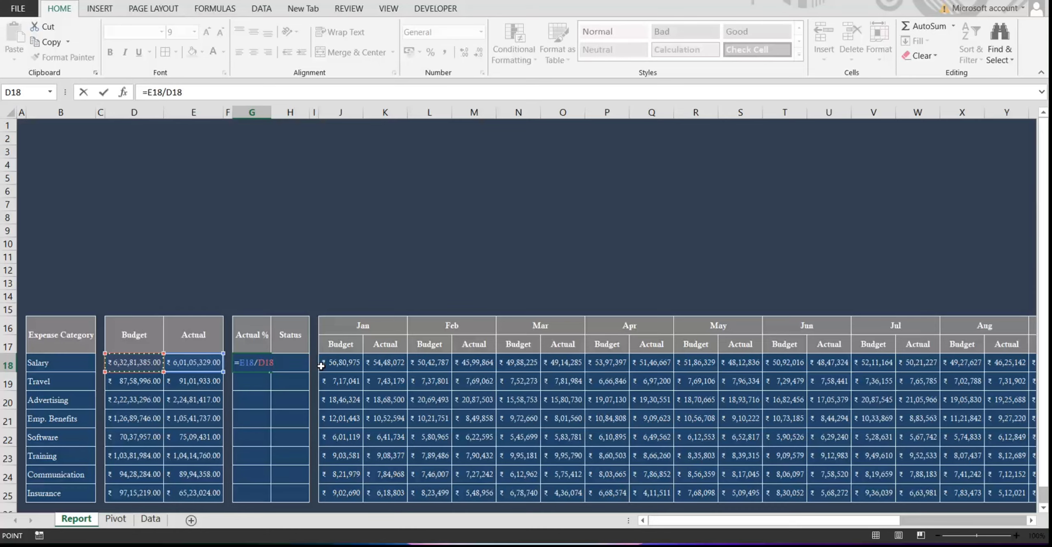
key(Return)
- Wrap D18's GETPIVOTDATA formula in IFERROR with "-" as the fallback, and fill it across D18:E25
click(134, 362)
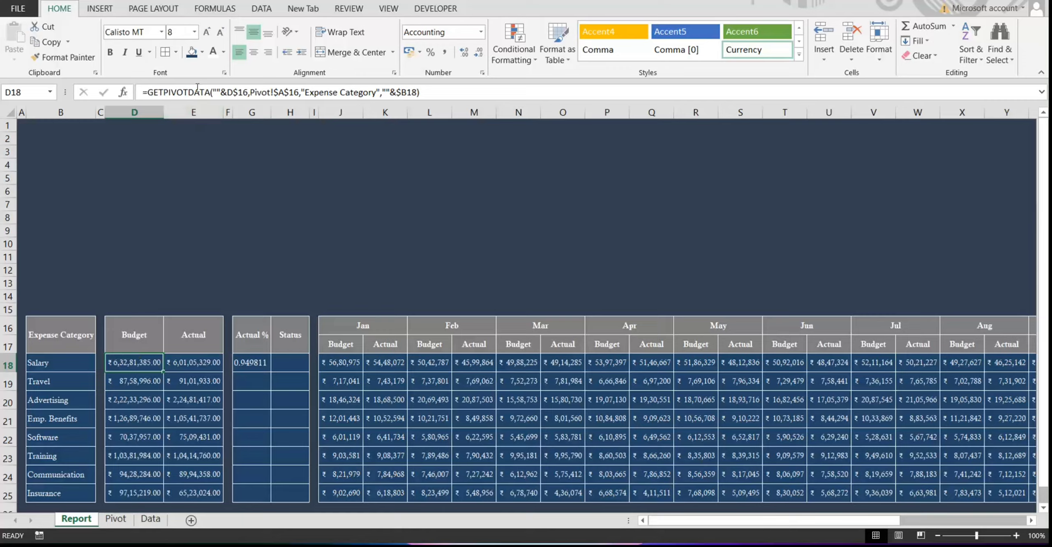
click(147, 92)
text(ife)
key(Tab)
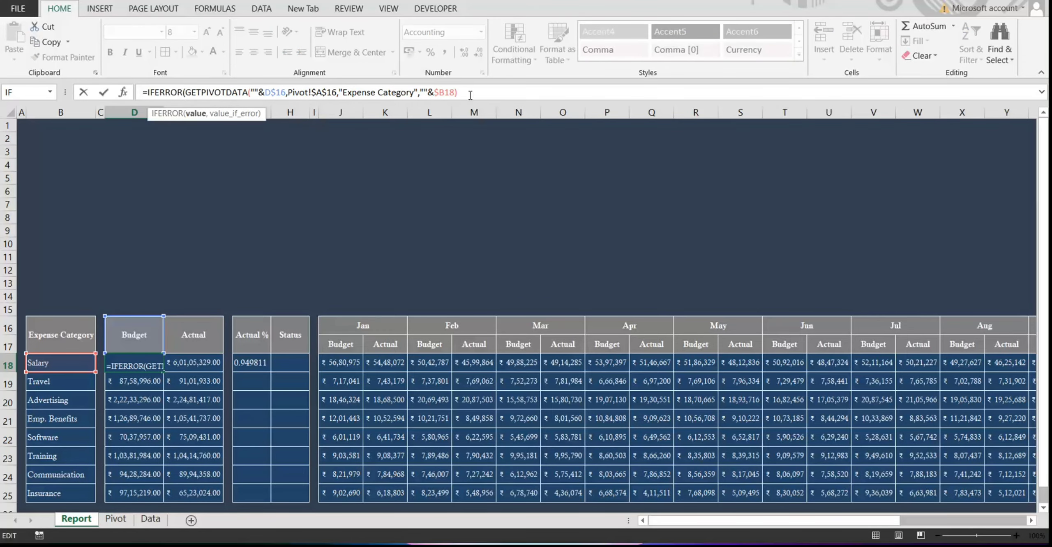
text(,"-)
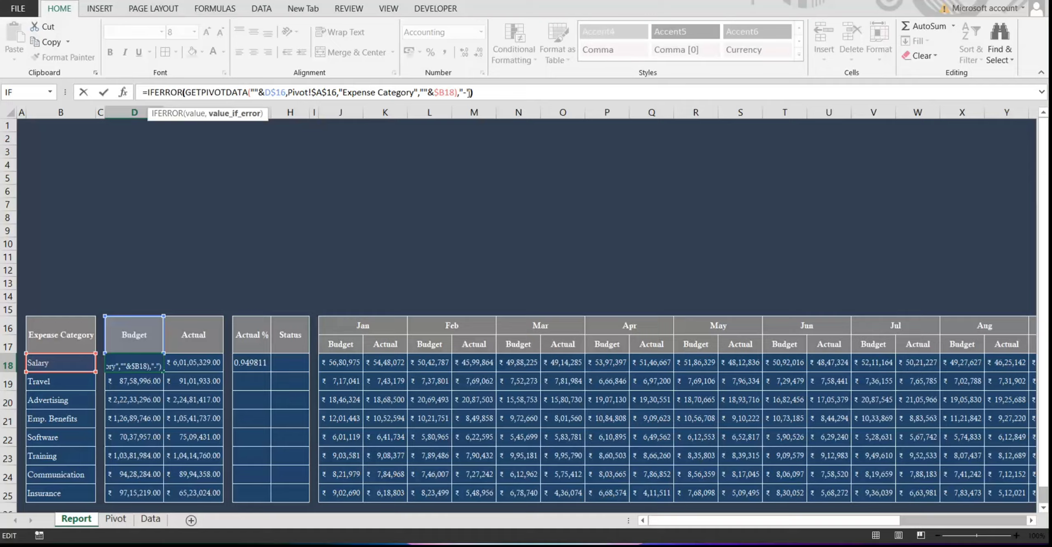
key(Return)
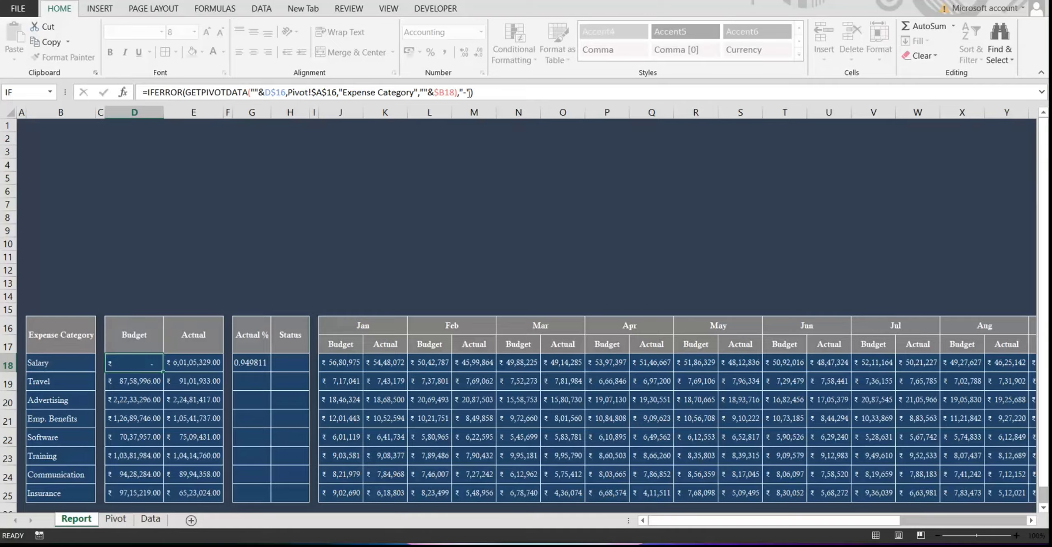
click(161, 363)
drag(164, 371, 223, 498)
- Format G18 as a percentage and wrap its E18/D18 calculation in IFERROR with "-" as the fallback
click(251, 362)
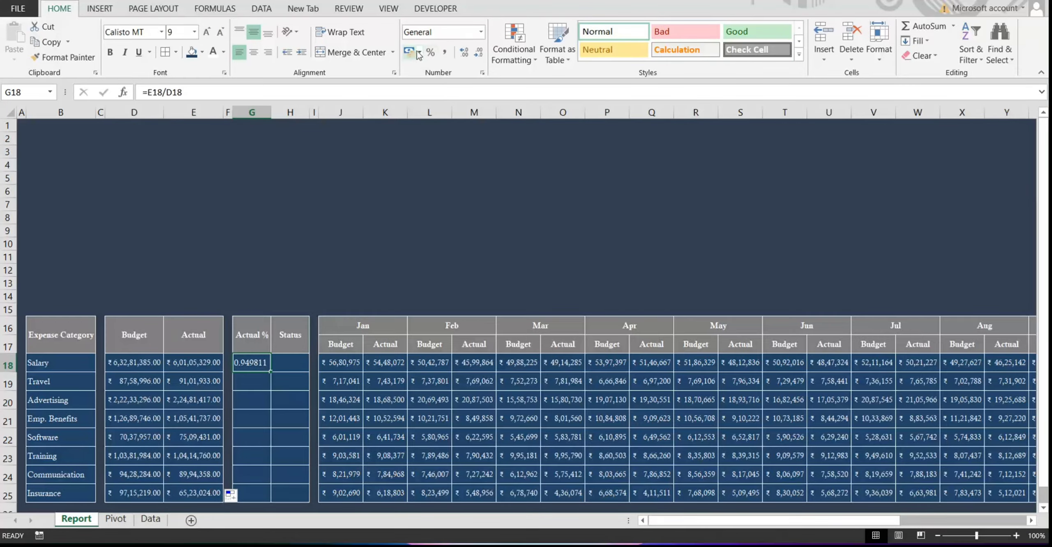
click(430, 52)
click(149, 92)
text(ife)
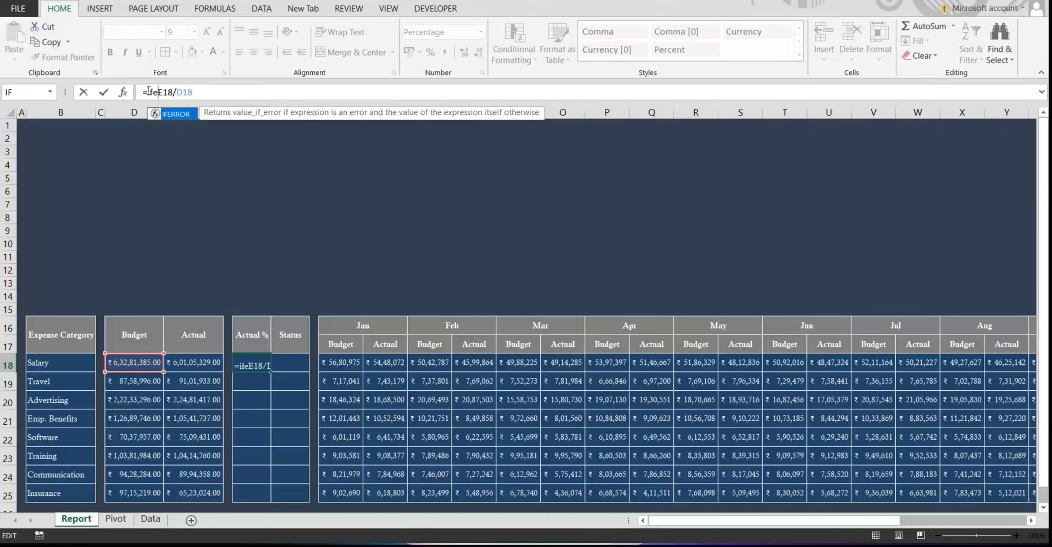
key(Tab)
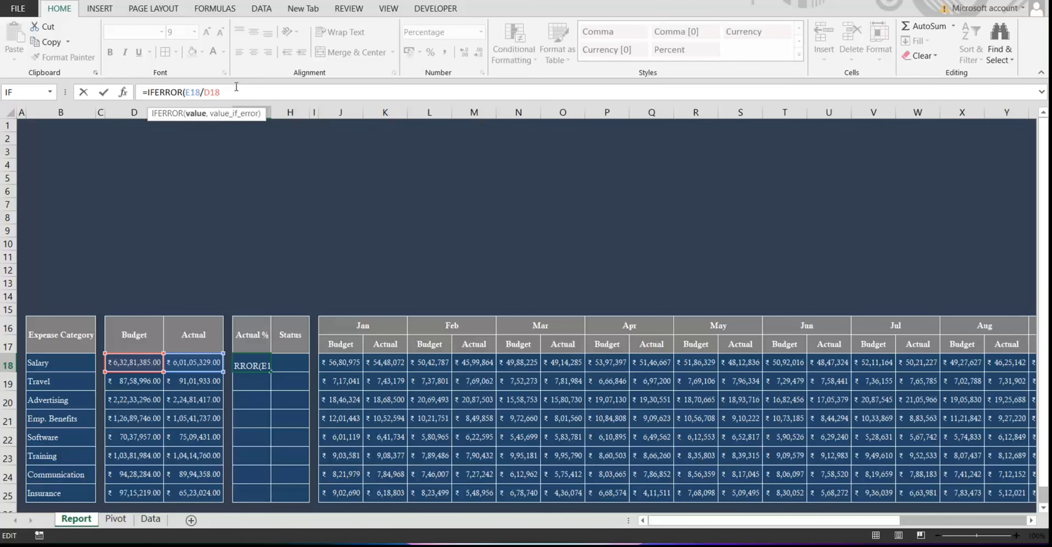
text(,)
key(BackSpace)
text(),"-")
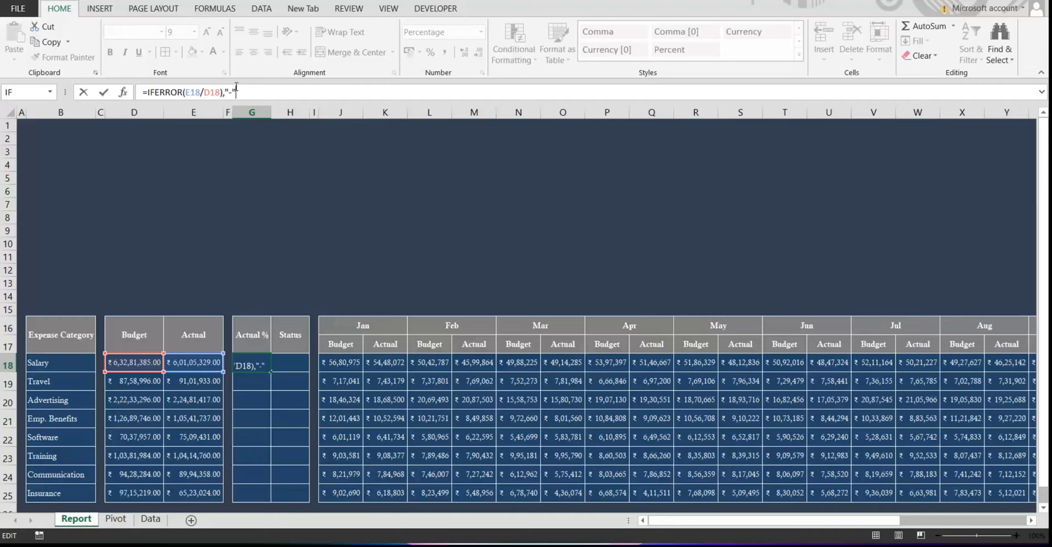
key(Return)
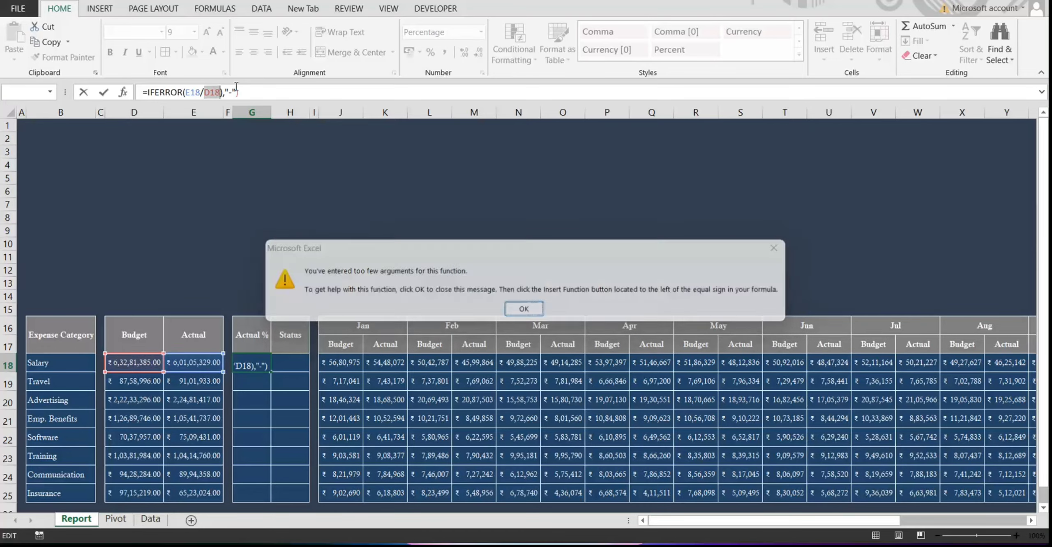
- Correct G18's formula to =IFERROR(E18/D18,"-") and fill it, centred, down to G25
key(Return)
click(226, 94)
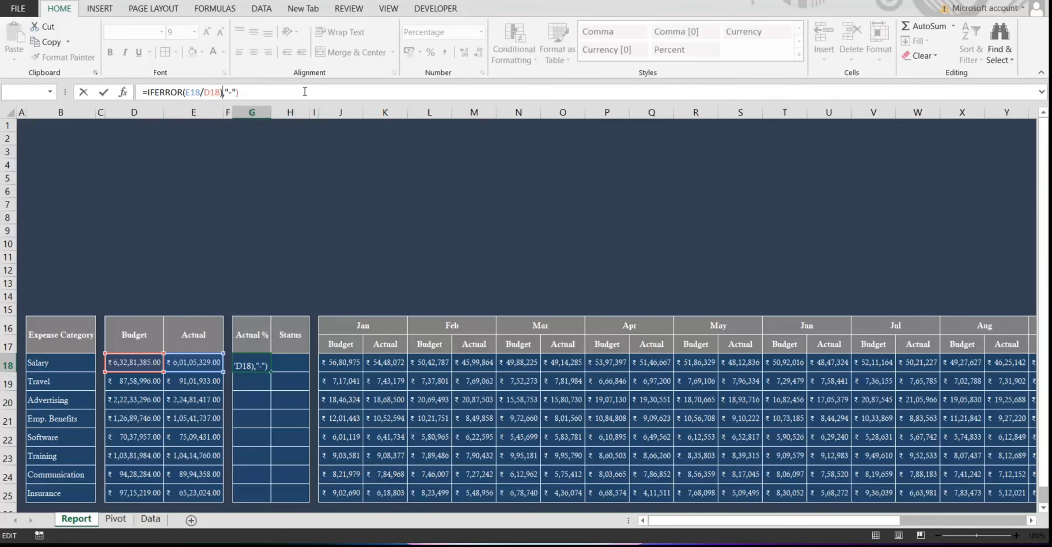
key(BackSpace)
click(292, 92)
key(ctrl+Return)
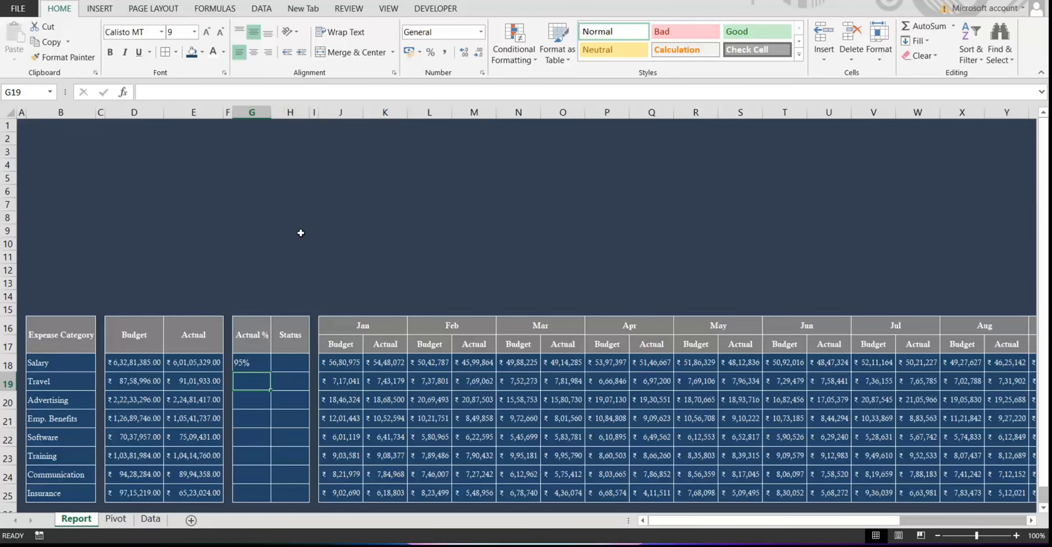
click(252, 53)
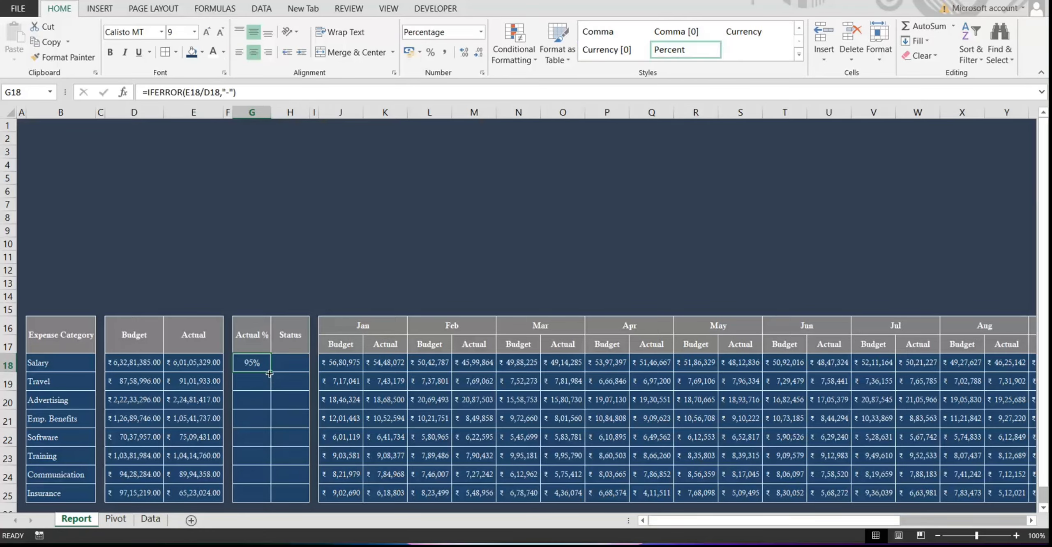
drag(271, 371, 269, 502)
- Link the Salary Status cell H18 to the Actual % cell with =G18
click(283, 360)
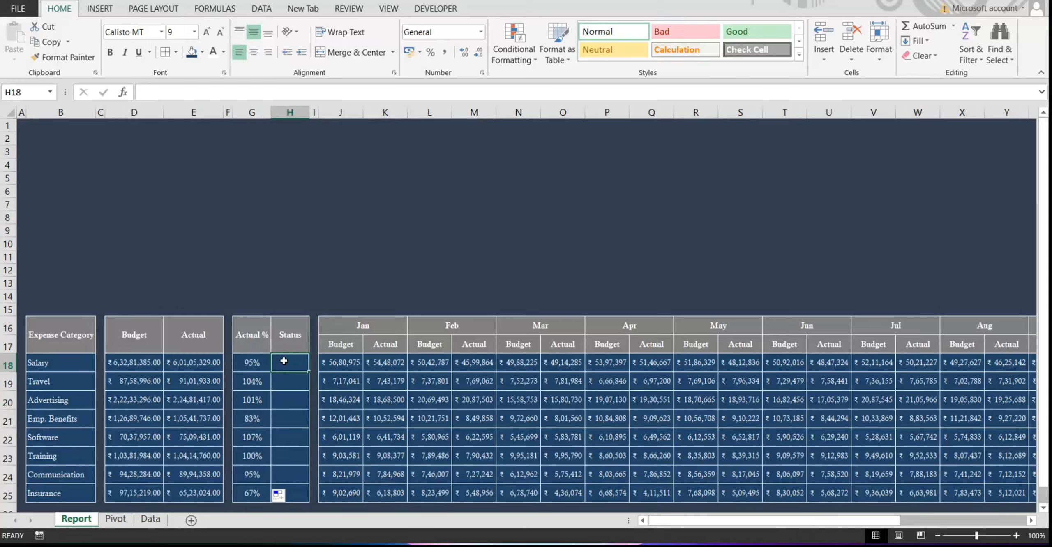
text(=)
key(Left)
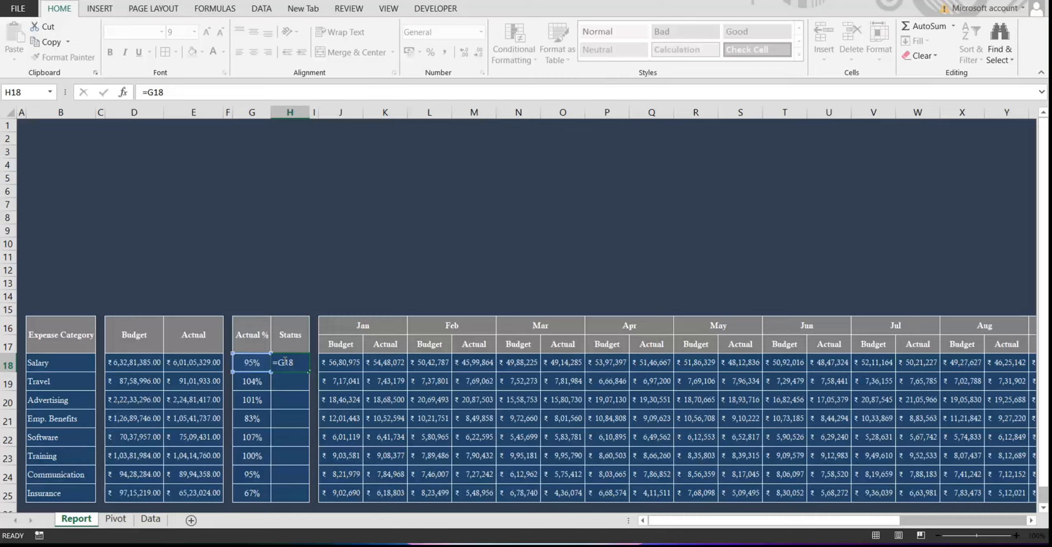
key(ctrl+Return)
key(Left)
key(Left)
key(Left)
key(Right)
key(Right)
- Centre H18 with a dark blue font colour matching the cell background, and fill it down to H25
click(292, 356)
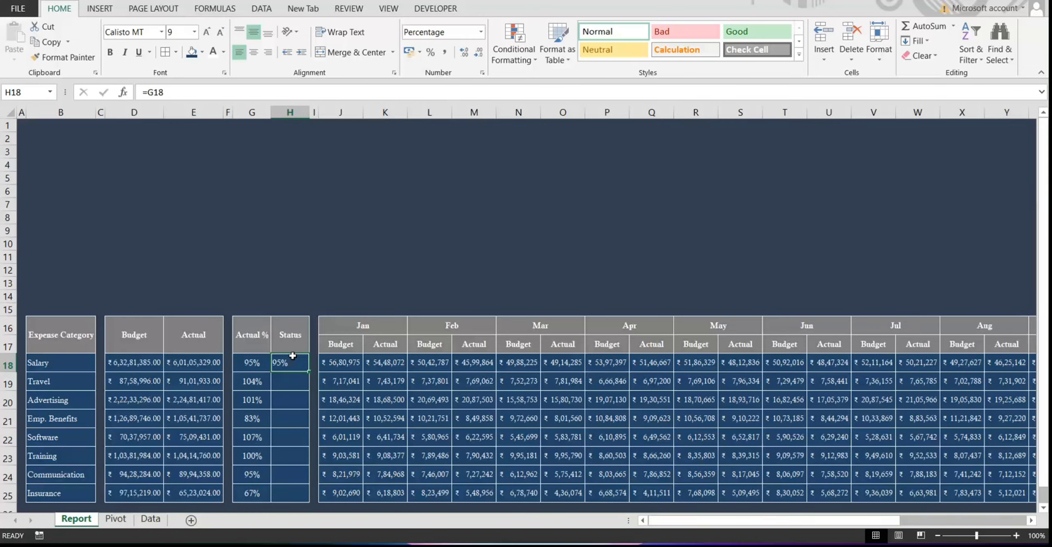
click(254, 52)
click(224, 52)
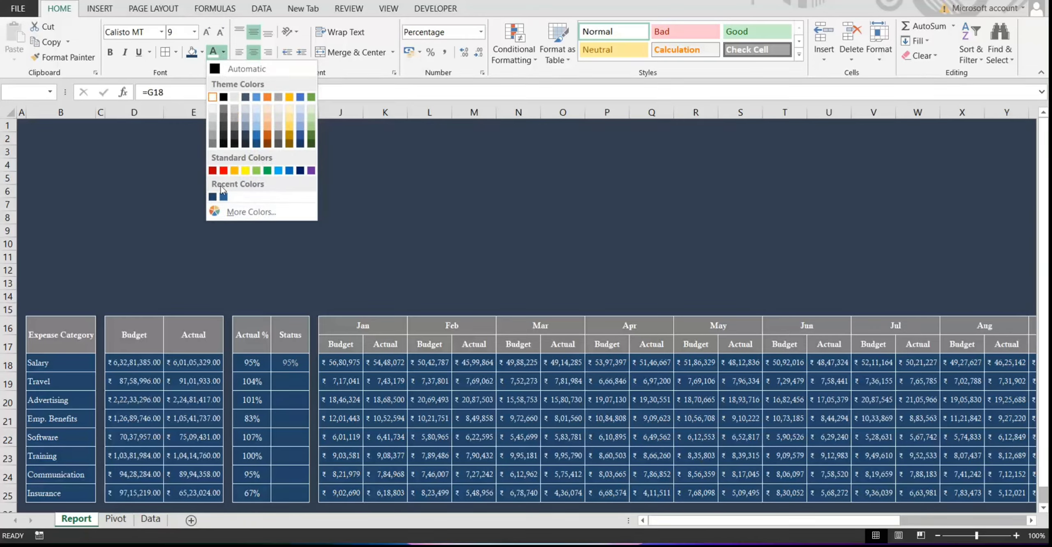
click(212, 197)
drag(310, 371, 301, 486)
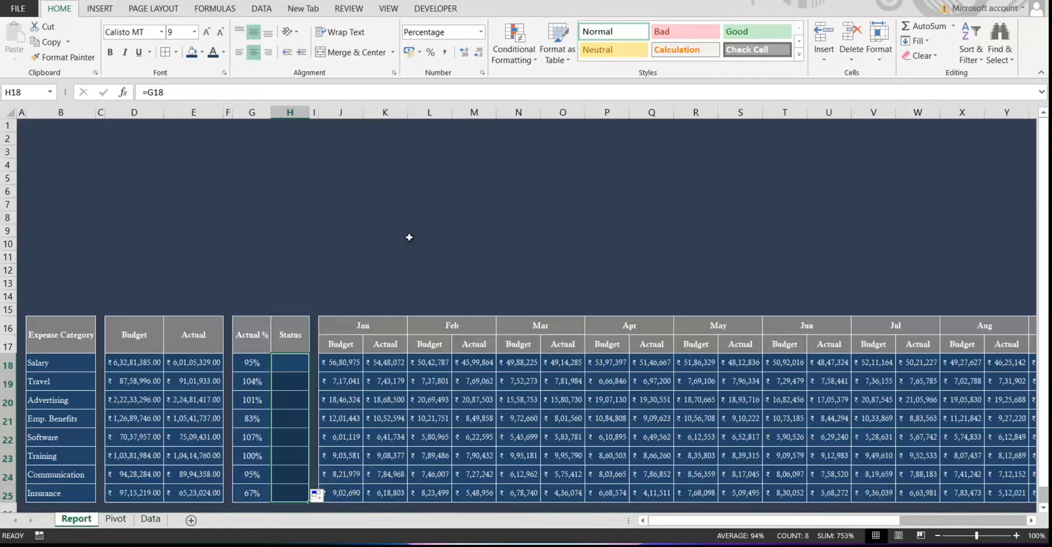
- Apply the unrimmed three traffic lights icon set to the Status cells H18:H25 as conditional formatting
click(514, 51)
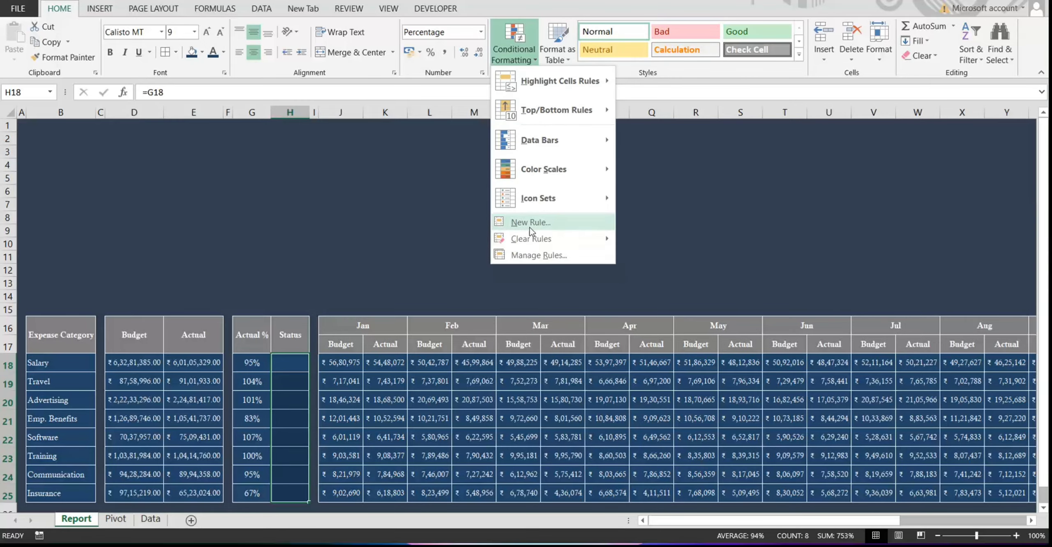
mouse_move(584, 198)
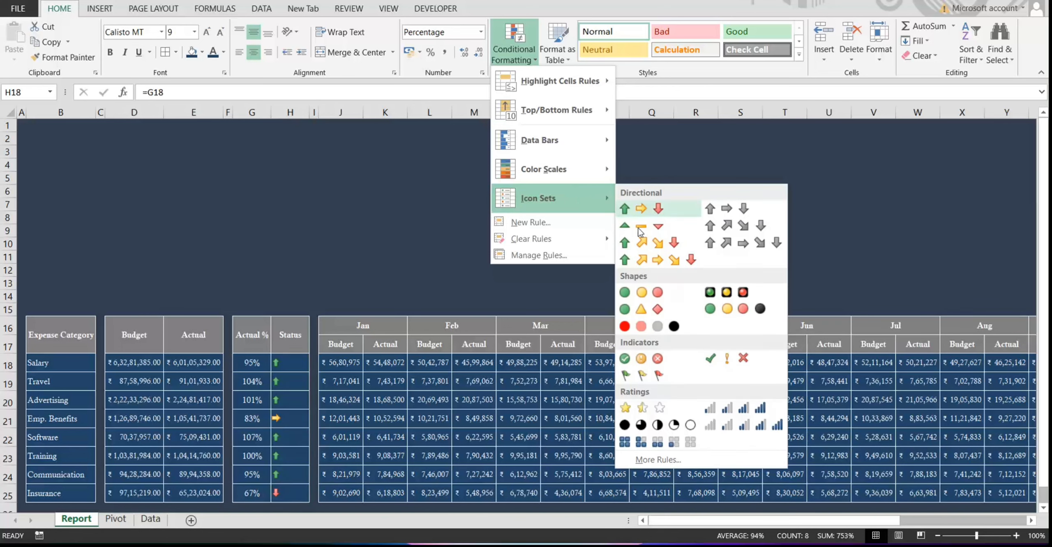
click(643, 292)
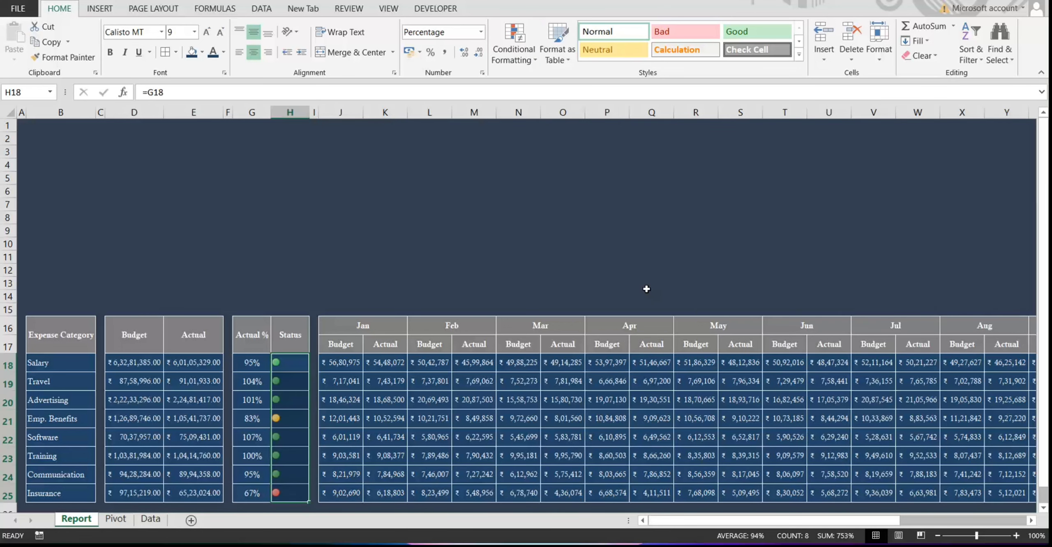
- Edit the icon set rule on H18:H25 to use Number thresholds: first icon at >= 1, second icon at > 0
click(514, 51)
click(519, 255)
click(393, 269)
double_click(393, 269)
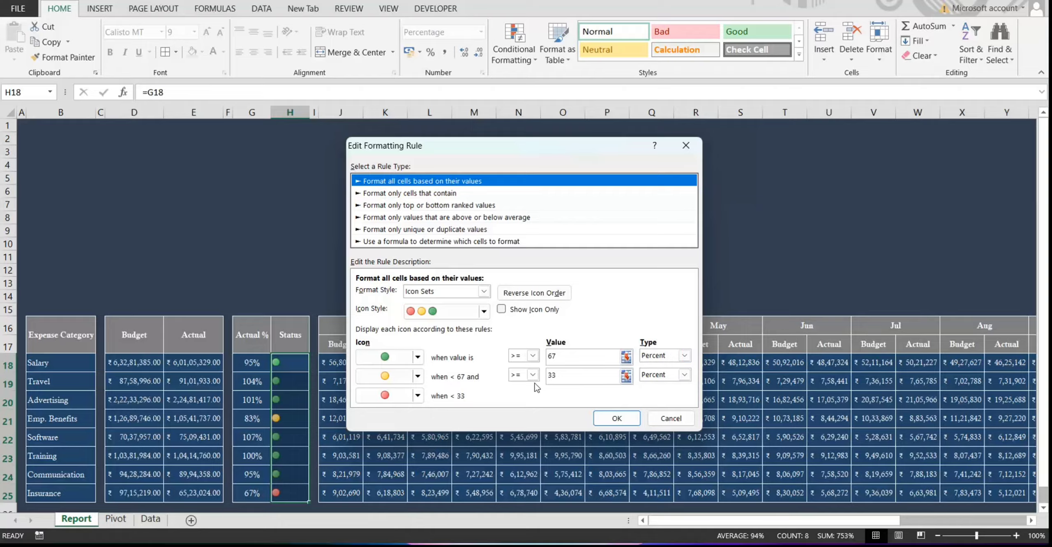
click(524, 374)
click(517, 389)
click(661, 355)
click(655, 368)
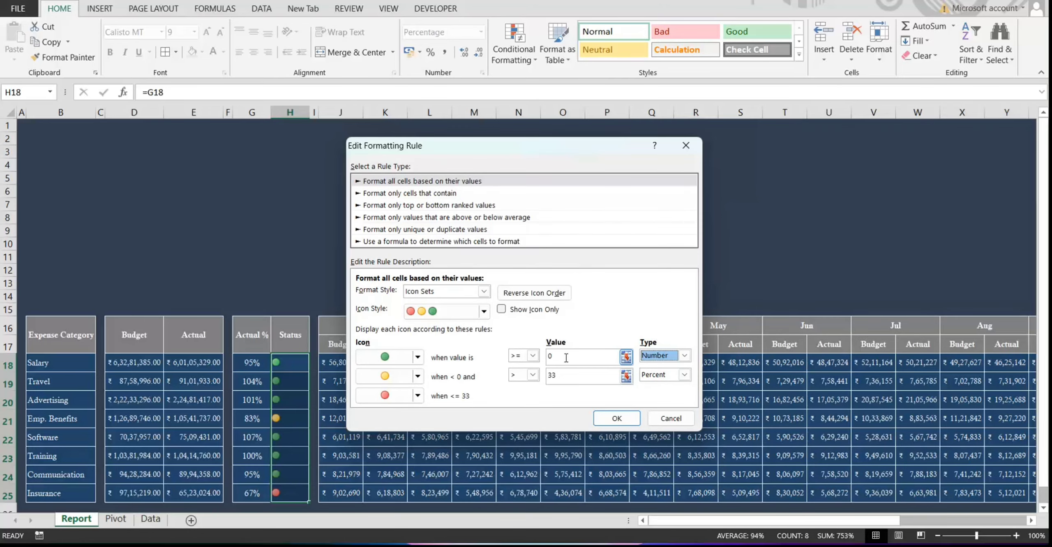
click(663, 374)
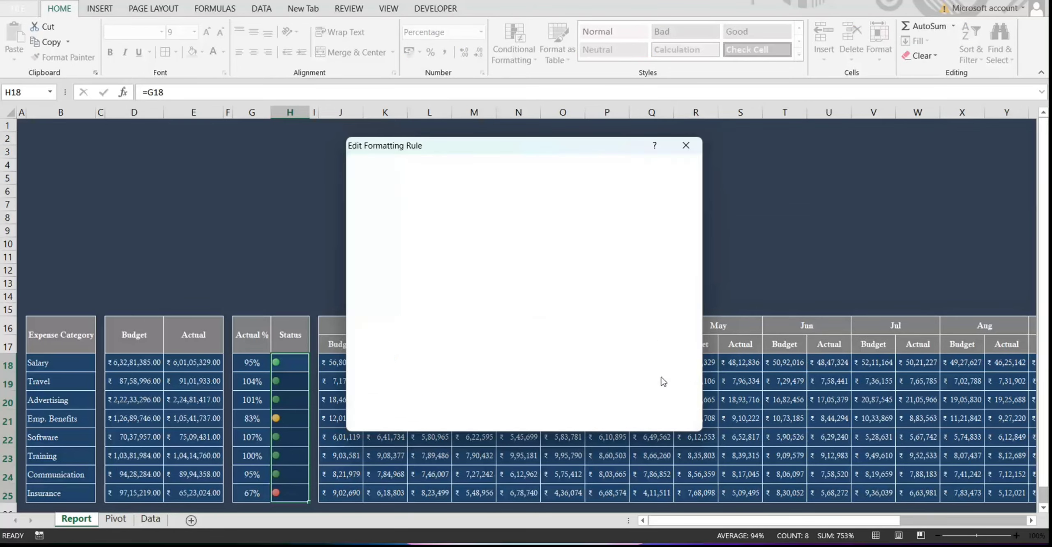
click(658, 387)
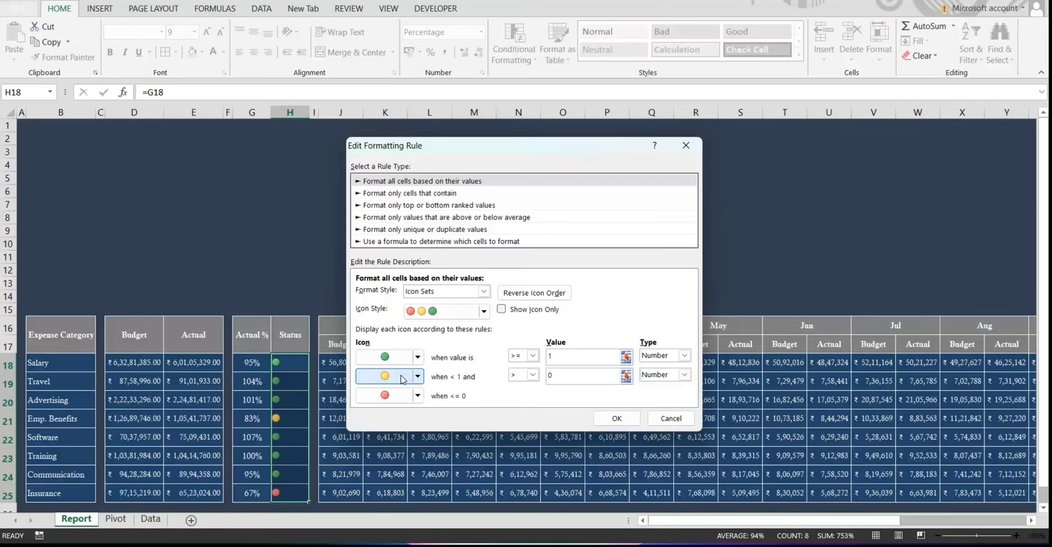
- Assign a red circle to values >= 1 and a green circle to values above 0, and apply the rule to the Status cells
click(417, 357)
click(416, 405)
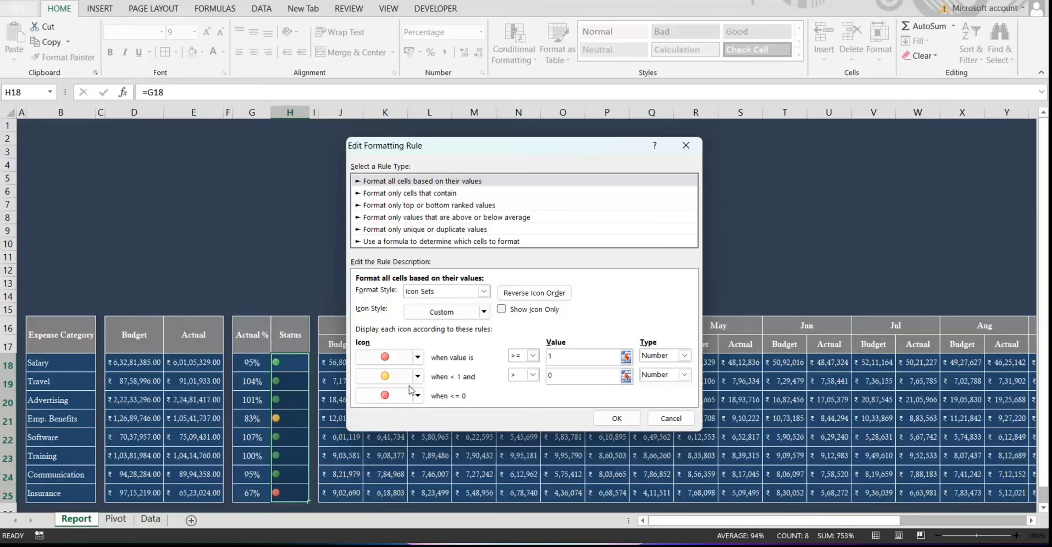
click(419, 376)
click(399, 425)
click(616, 418)
click(707, 368)
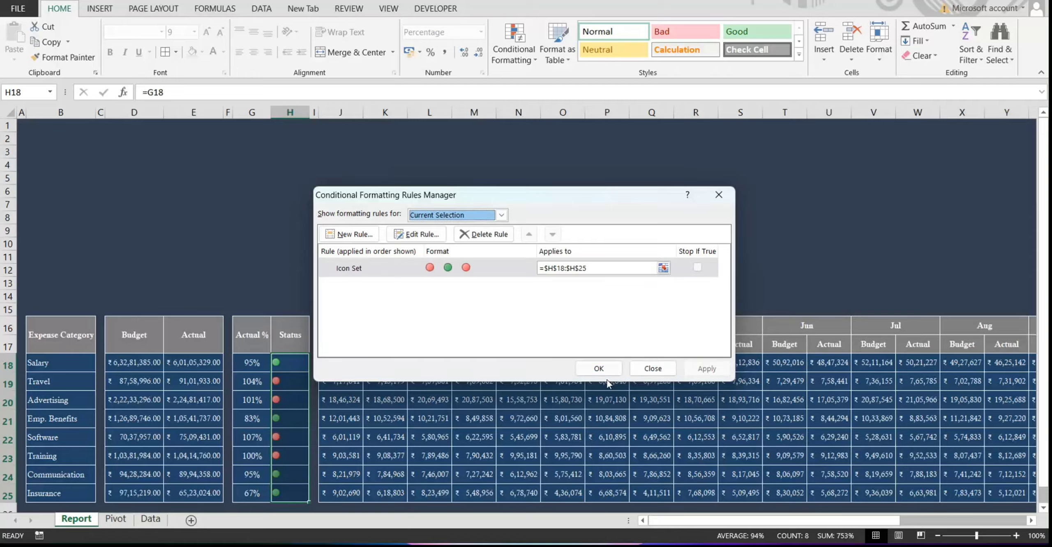
click(599, 368)
click(268, 378)
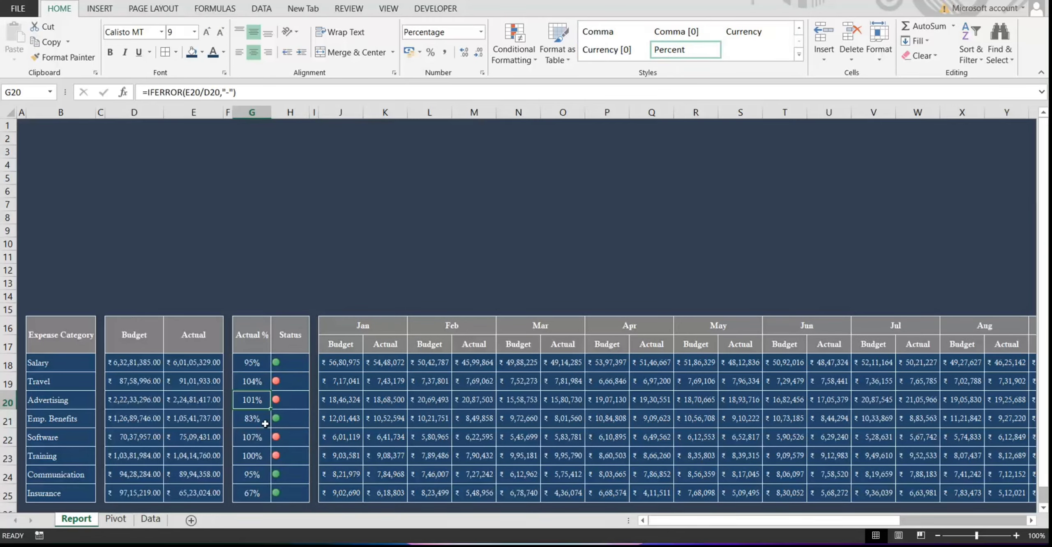
click(289, 399)
- Remove both decimal places from the Budget and Actual totals in D18:E25, narrow column D and widen column B
drag(138, 361, 200, 493)
click(480, 53)
click(480, 53)
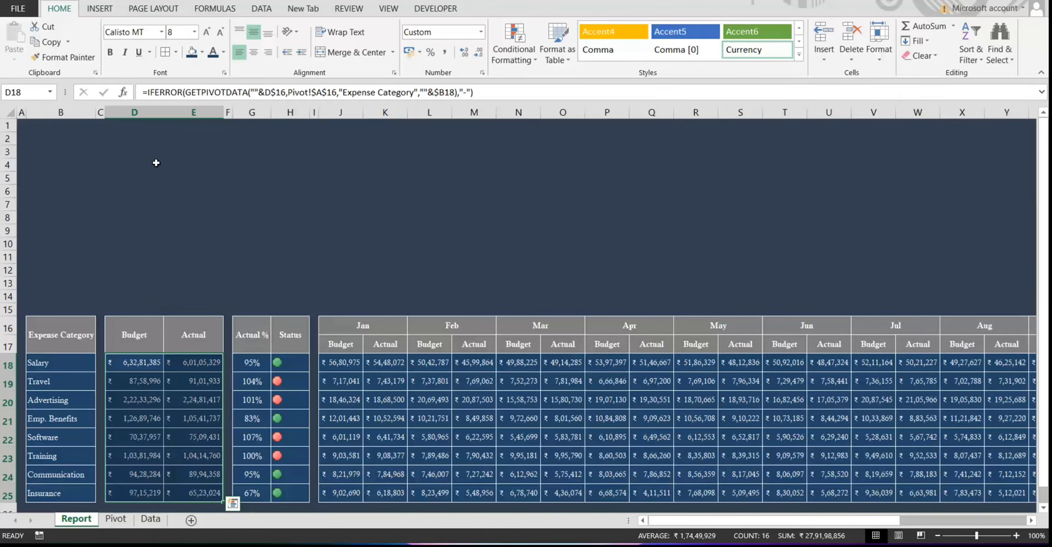
drag(134, 111, 109, 113)
click(146, 286)
click(94, 216)
- Fill B6:C9 with a custom darker blue-grey of RGB 78, 97, 122
click(76, 195)
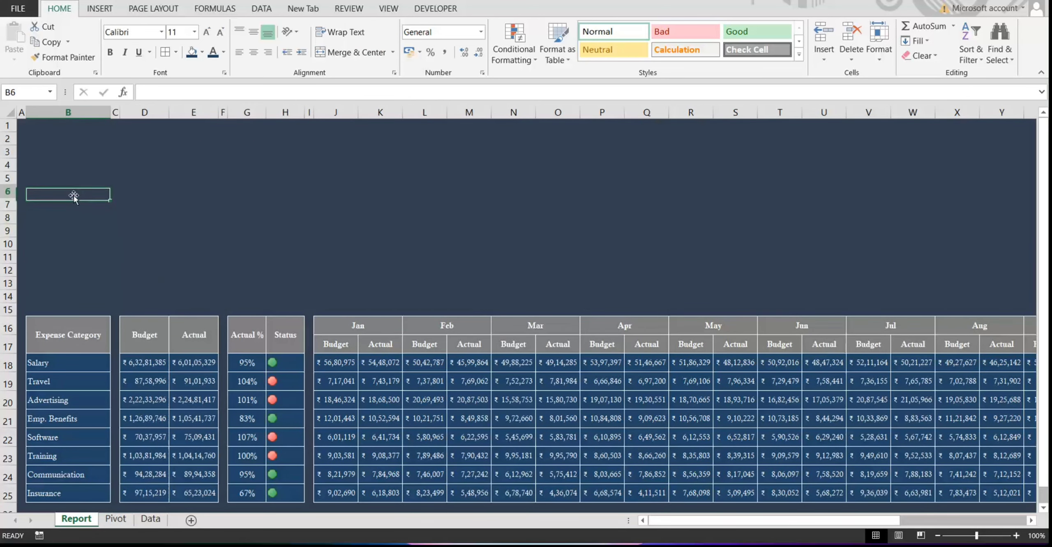
drag(77, 188, 117, 229)
click(201, 52)
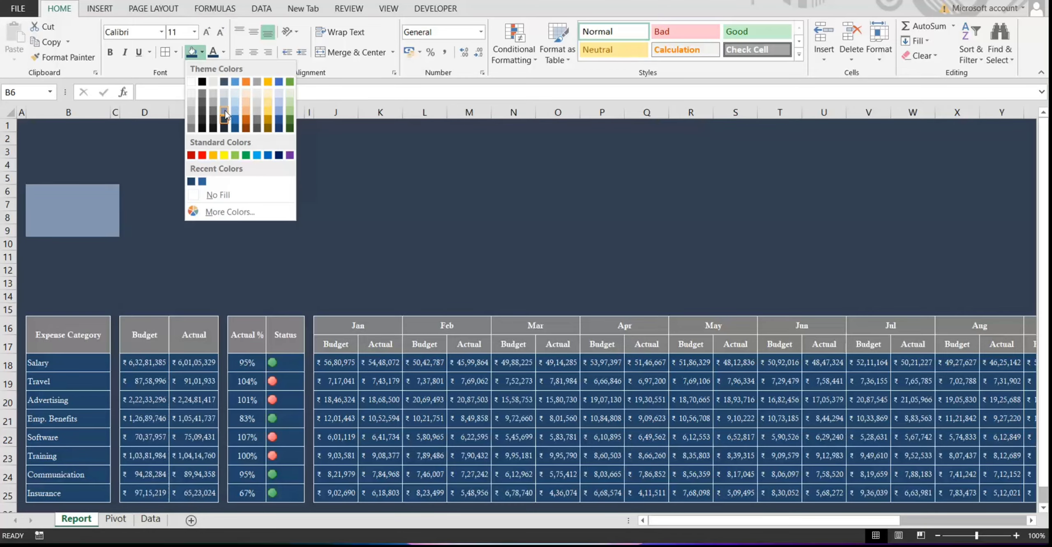
click(224, 112)
click(202, 52)
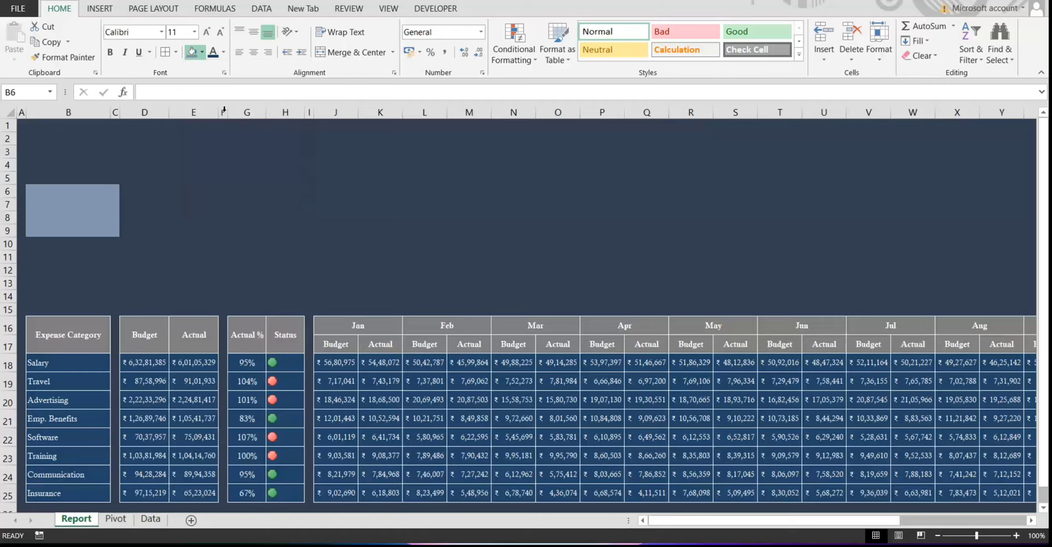
click(228, 212)
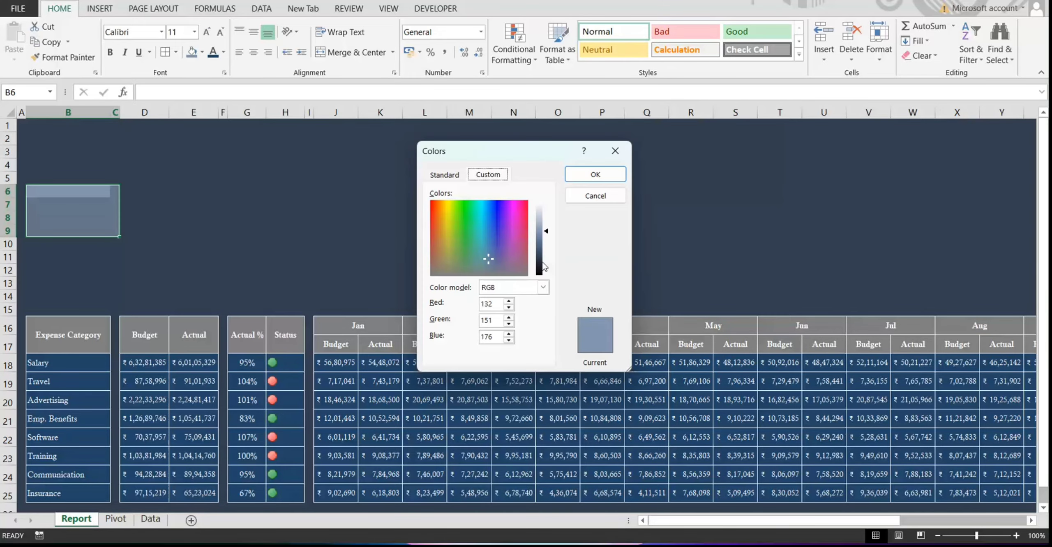
drag(546, 231, 546, 248)
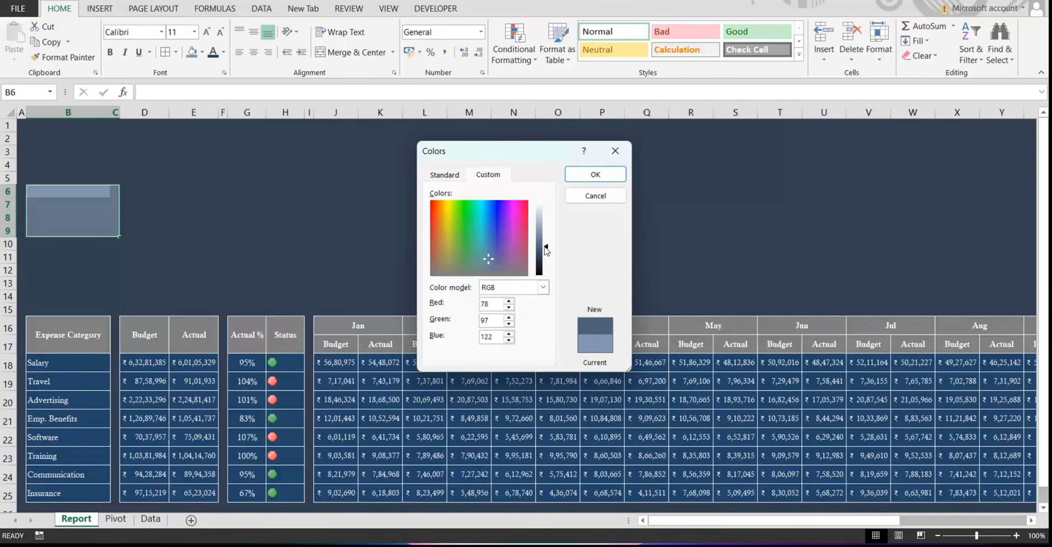
click(595, 174)
click(285, 237)
click(105, 203)
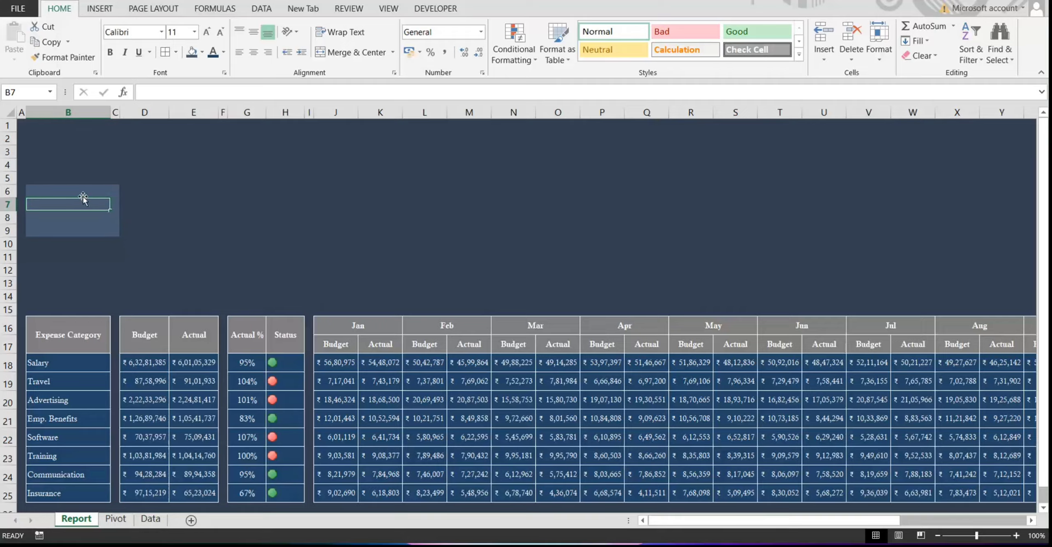
- Merge and centre B6:B9 into one card and restore the dark background in C6:C9 by copying D5
drag(83, 197, 104, 232)
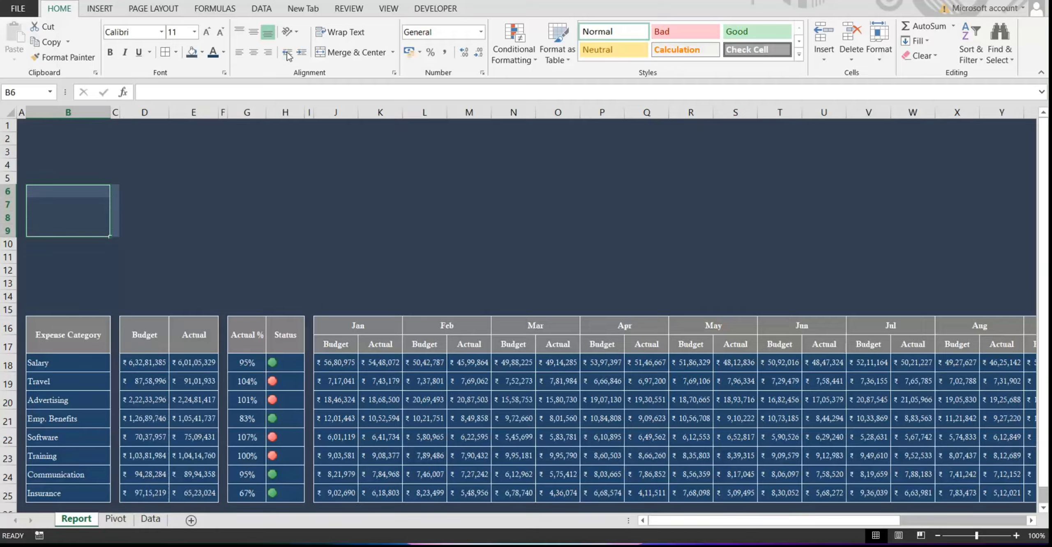
click(352, 52)
key(ctrl+c)
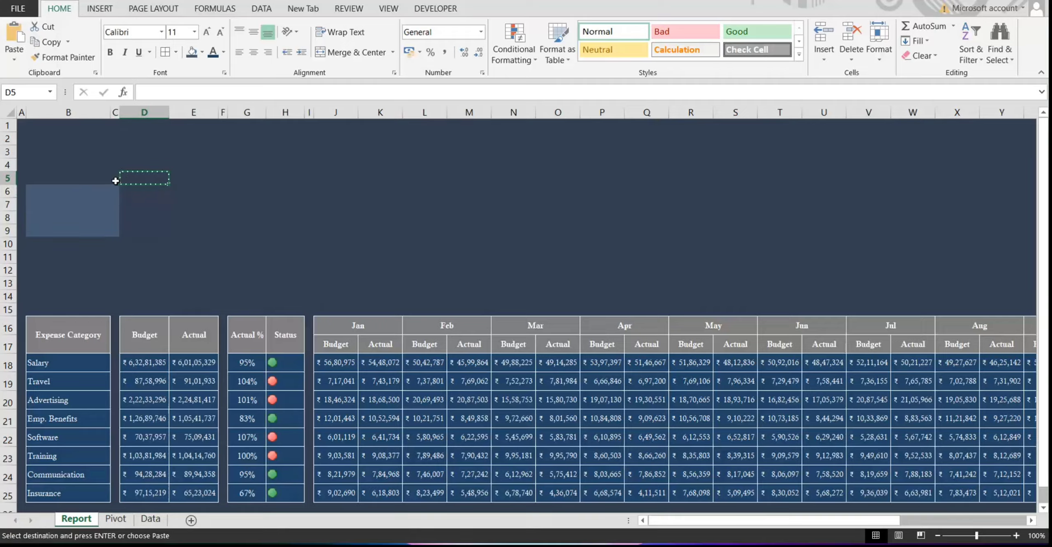
click(144, 177)
key(ctrl+v)
- Copy the merged B6:B9 card across D6:E9
key(ctrl+c)
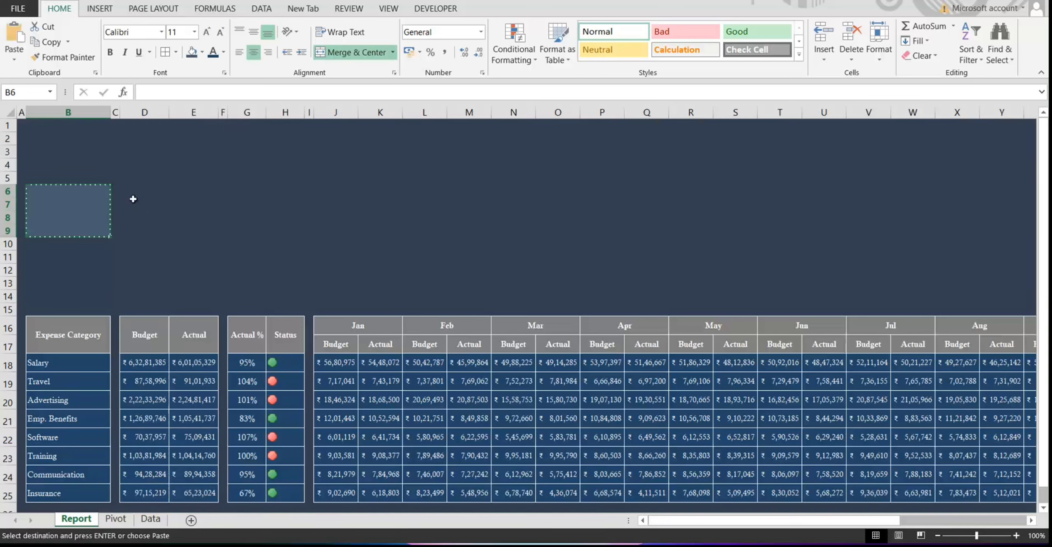
drag(140, 193, 185, 230)
key(ctrl+v)
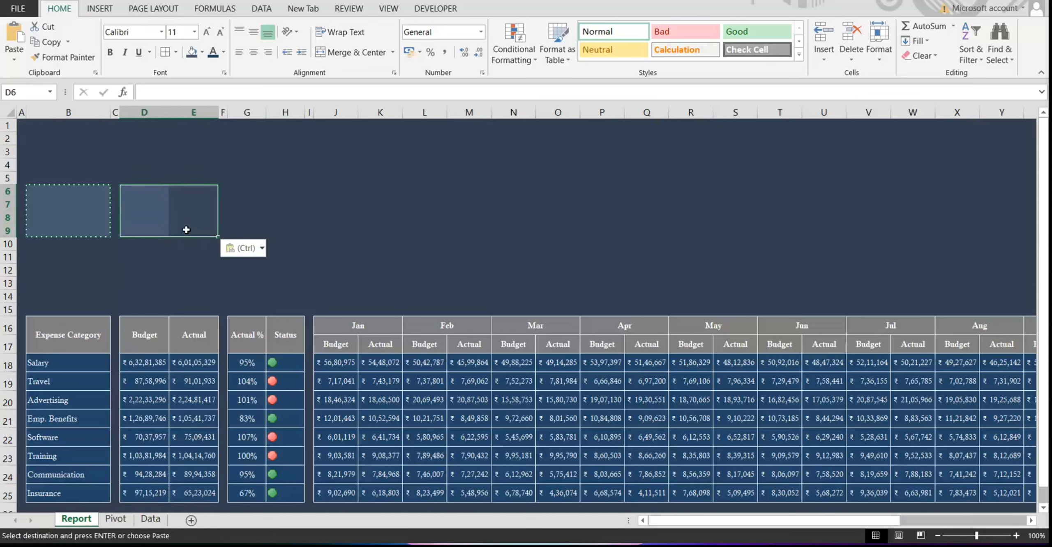
click(275, 204)
key(Left)
- Copy the D6:D9 block to G6:H9 above the Actual % and Status columns
click(158, 197)
key(Escape)
key(ctrl+c)
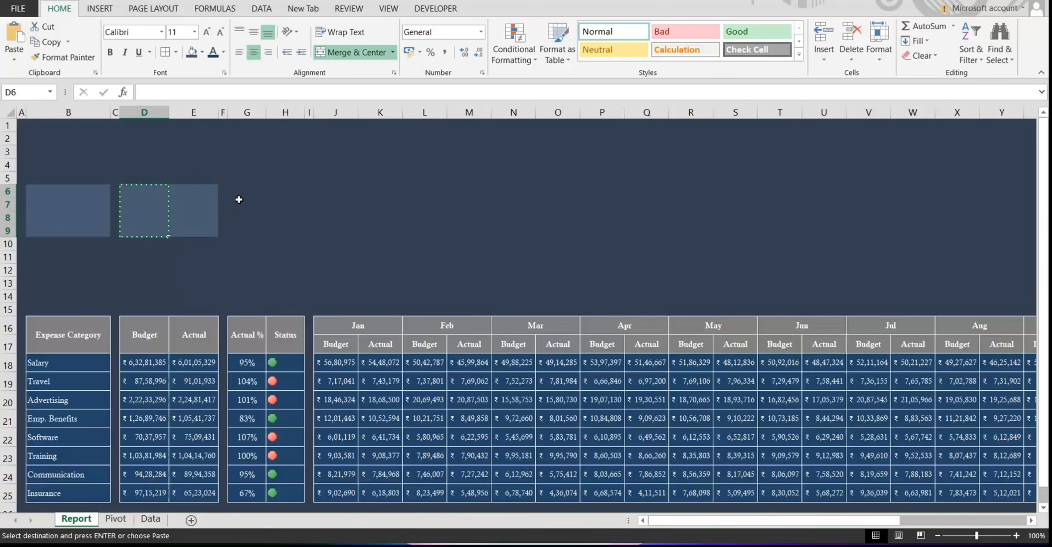
drag(234, 198, 278, 232)
key(ctrl+v)
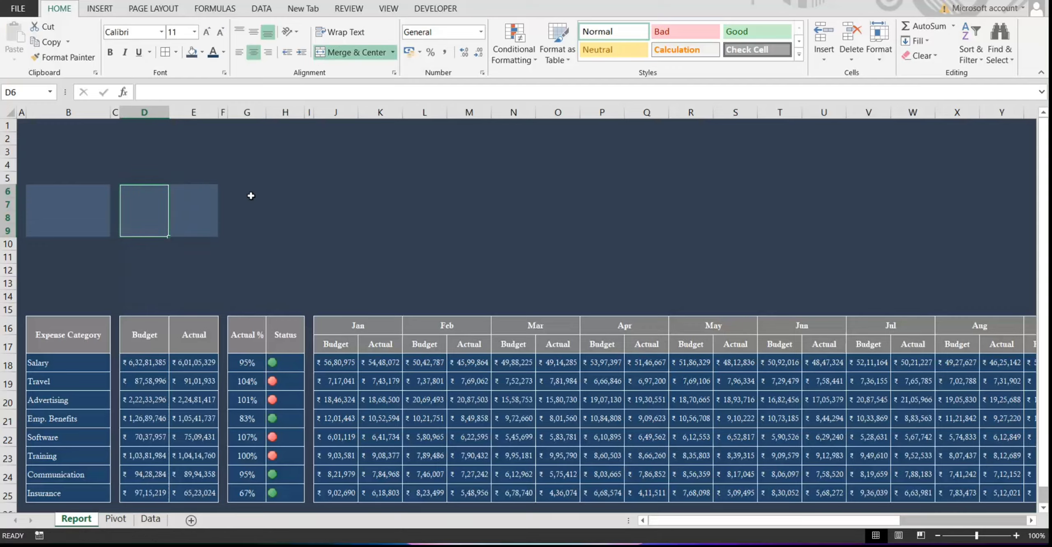
key(ctrl+z)
key(ctrl+v)
key(Escape)
- Merge and centre D6:E9 into a single card
click(174, 214)
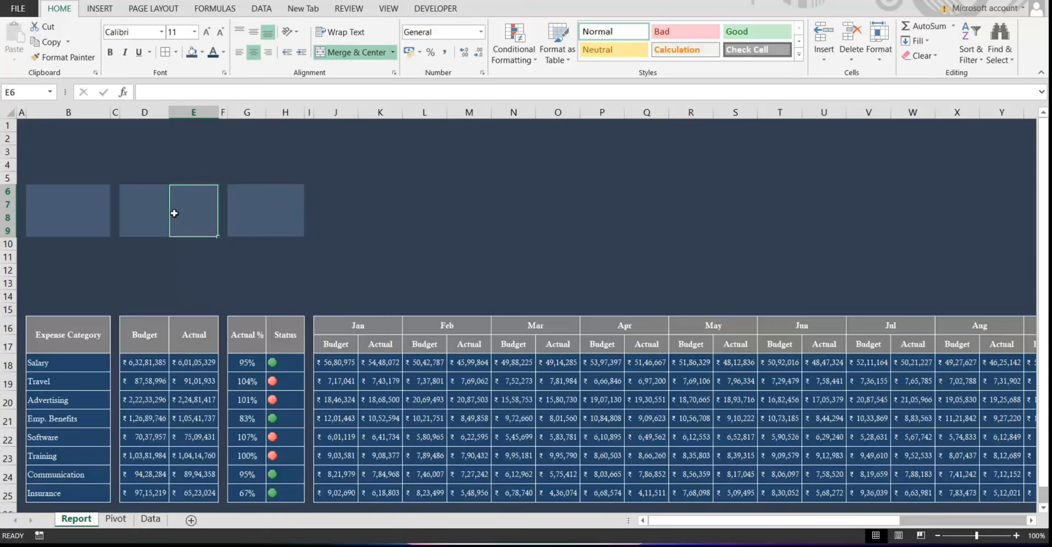
drag(174, 213, 141, 216)
key(alt+h)
key(m)
key(c)
mouse_move(88, 234)
mouse_down()
mouse_move(78, 242)
mouse_move(84, 221)
mouse_up()
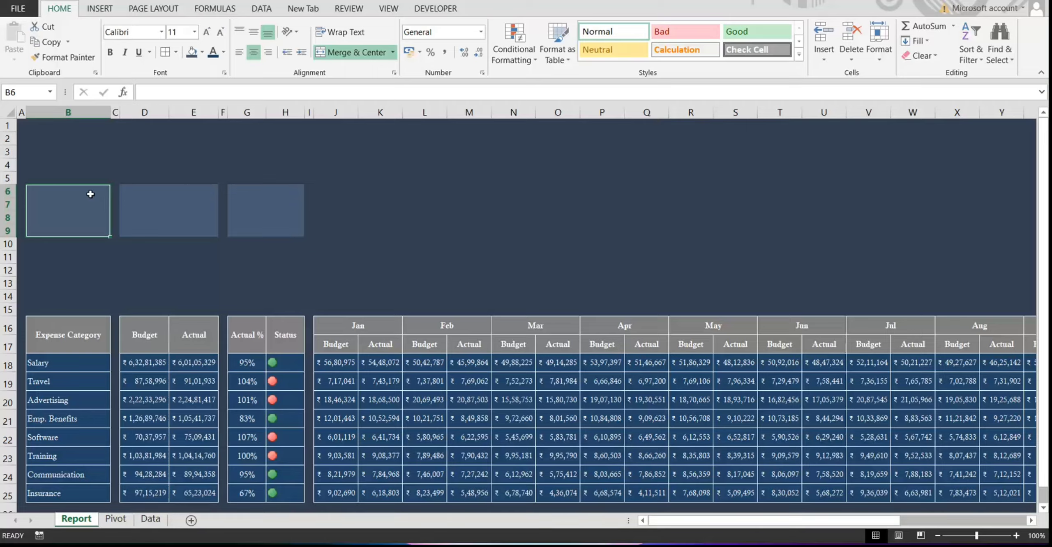
click(56, 169)
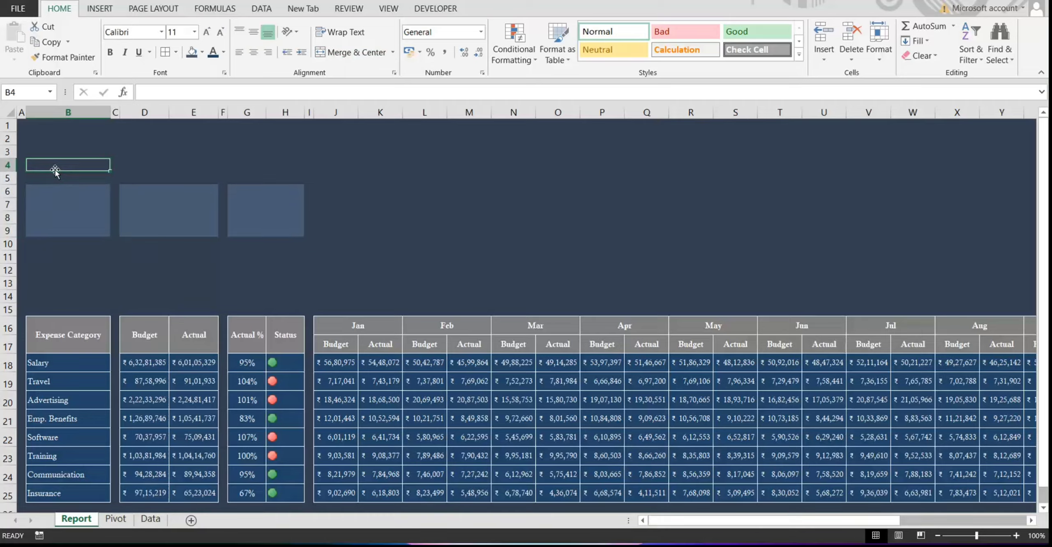
click(175, 53)
click(194, 119)
click(390, 179)
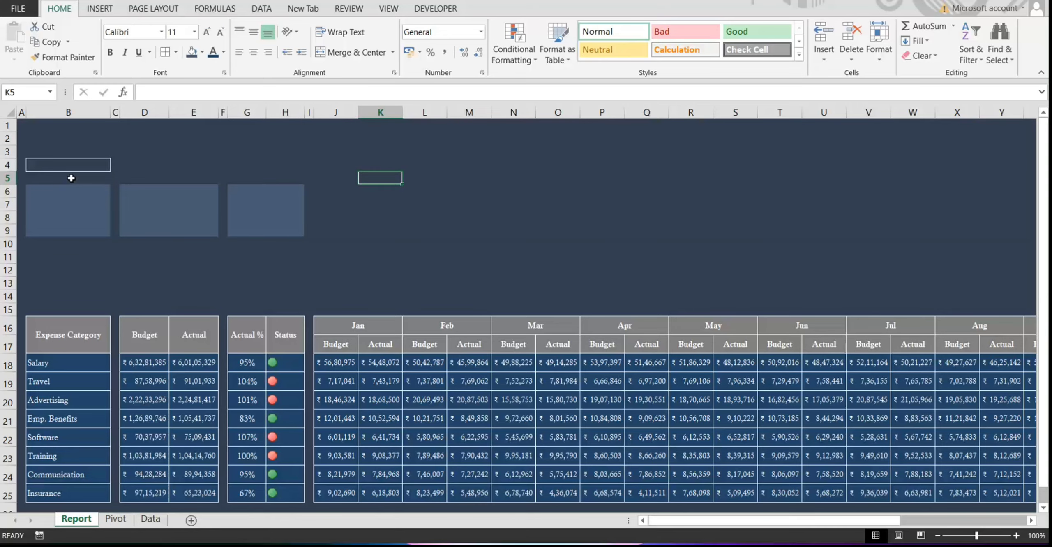
- Add a bottom border to cell B4 above the first card
click(60, 168)
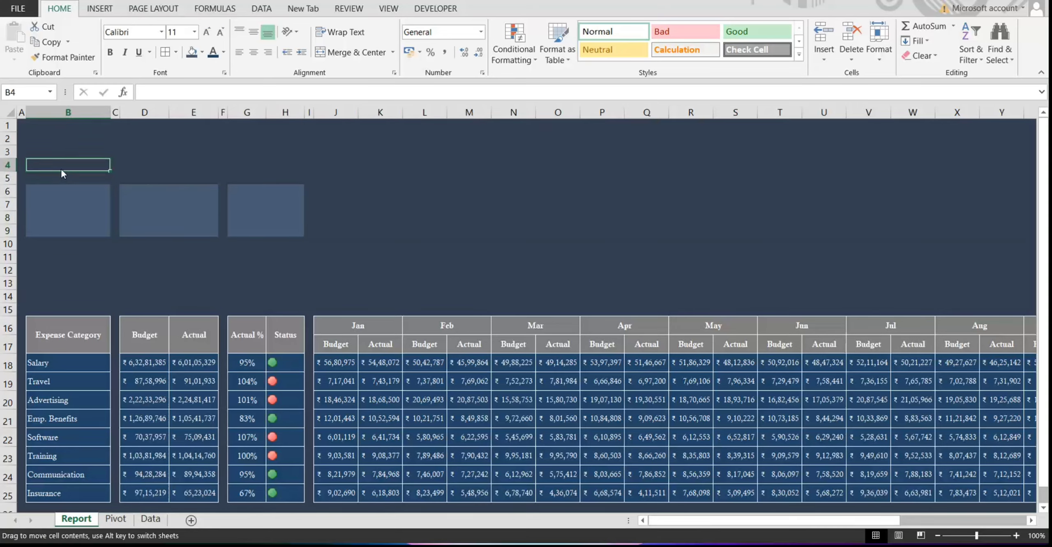
click(177, 54)
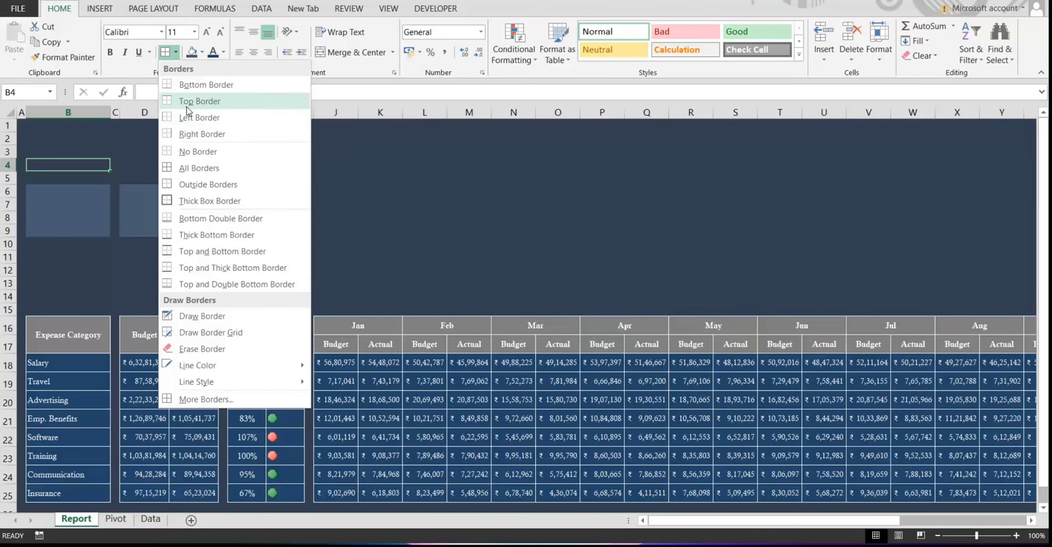
click(185, 87)
click(147, 169)
- Copy B4's bottom border to D4:E4 and G4:H4 above the other two cards
click(82, 164)
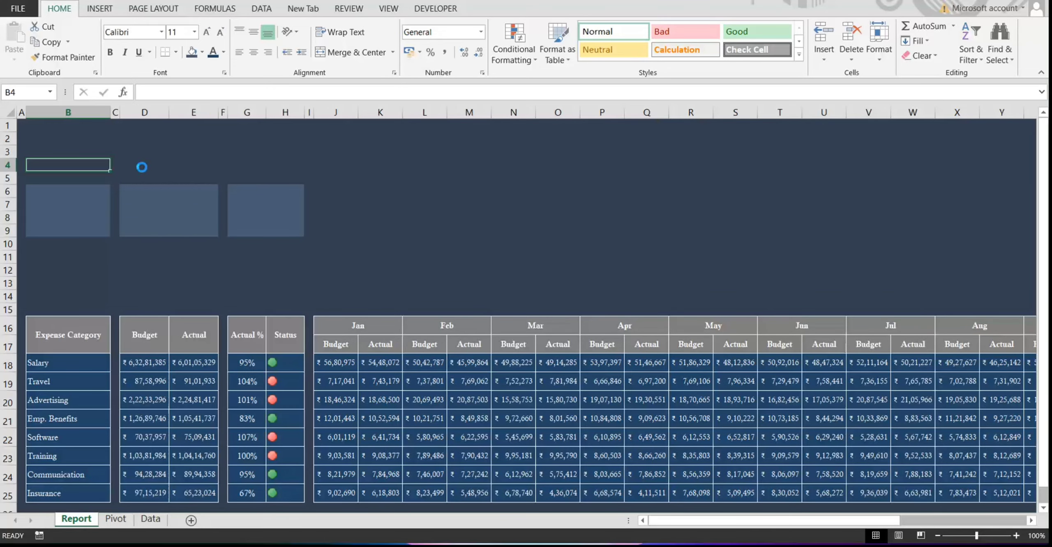
key(ctrl+c)
click(156, 164)
key(ctrl+v)
click(243, 164)
key(ctrl+v)
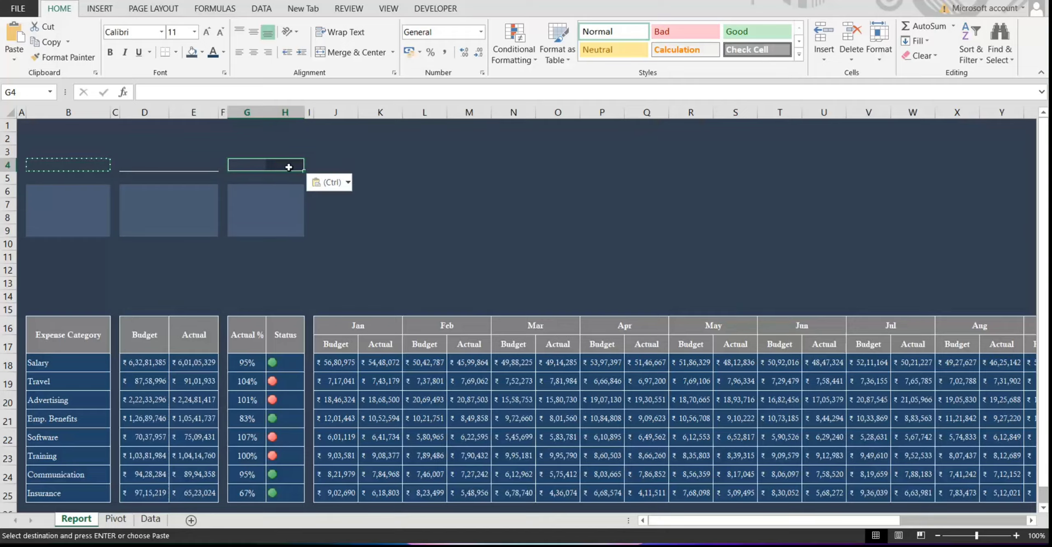
click(383, 165)
- Enter "Total Budget" in B4 and set its font colour to white
click(57, 164)
key(Escape)
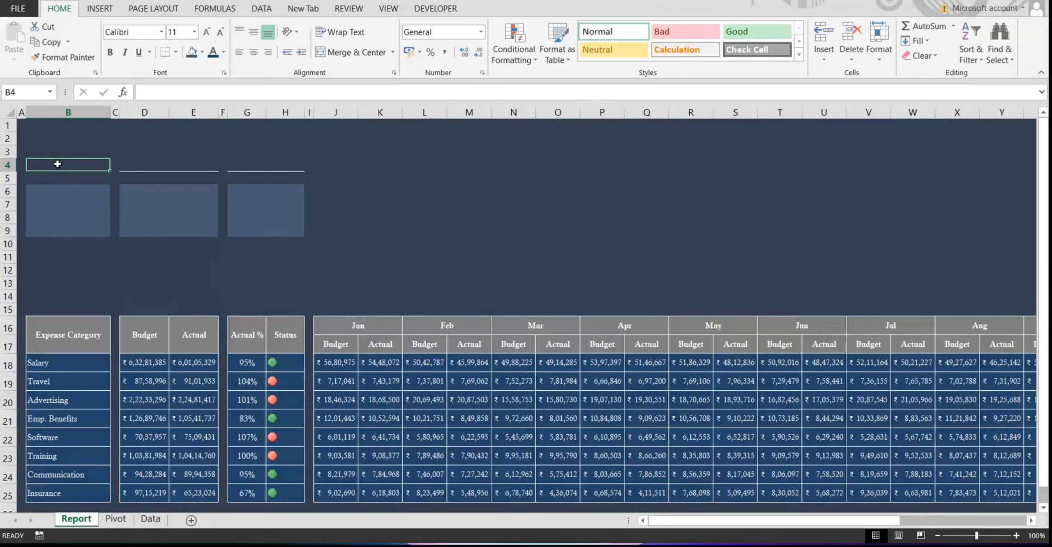
text(Budget)
click(222, 53)
click(215, 94)
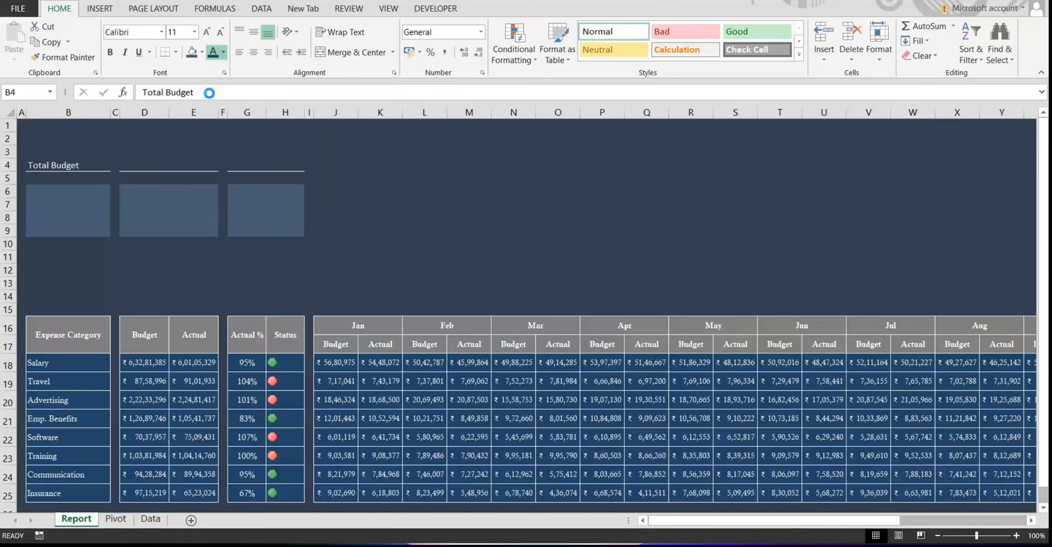
- Centre the Total Budget heading in B4 and format it in bold Calisto MT
click(253, 37)
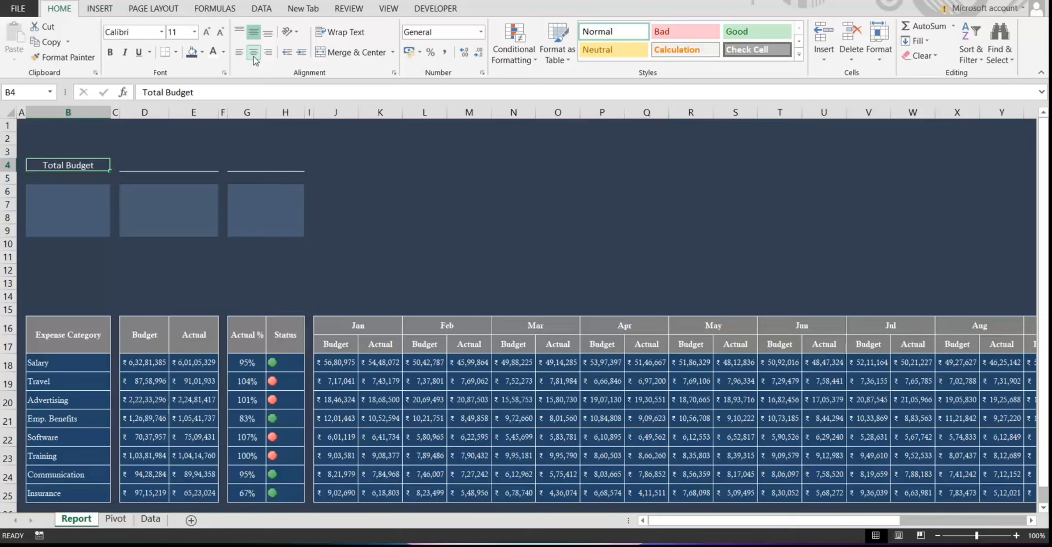
click(161, 32)
text(Cali)
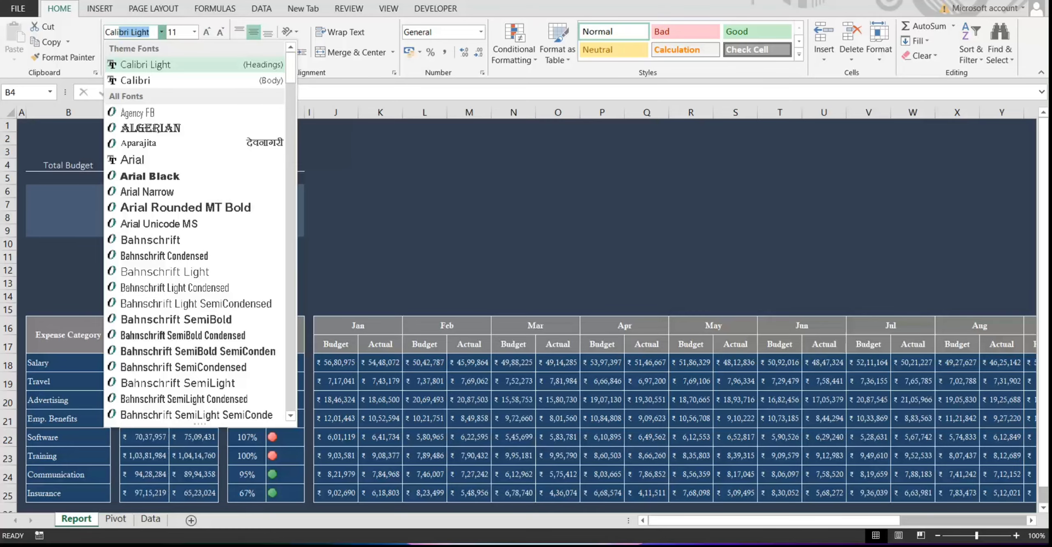
text(sto MT)
key(Return)
click(109, 53)
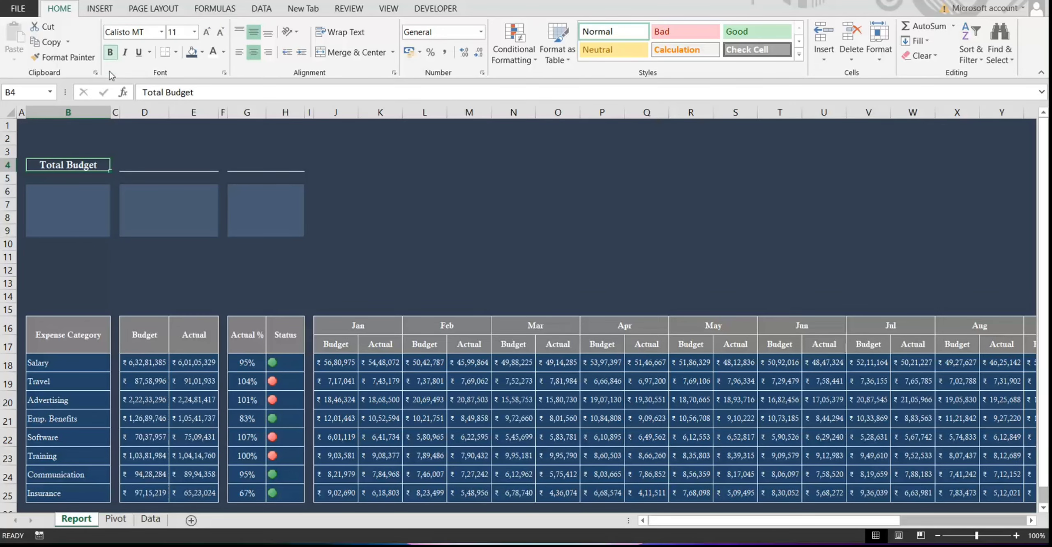
- Merge and centre D4:E4 above the second card and enter the heading "Actual Budget"
drag(132, 164, 198, 165)
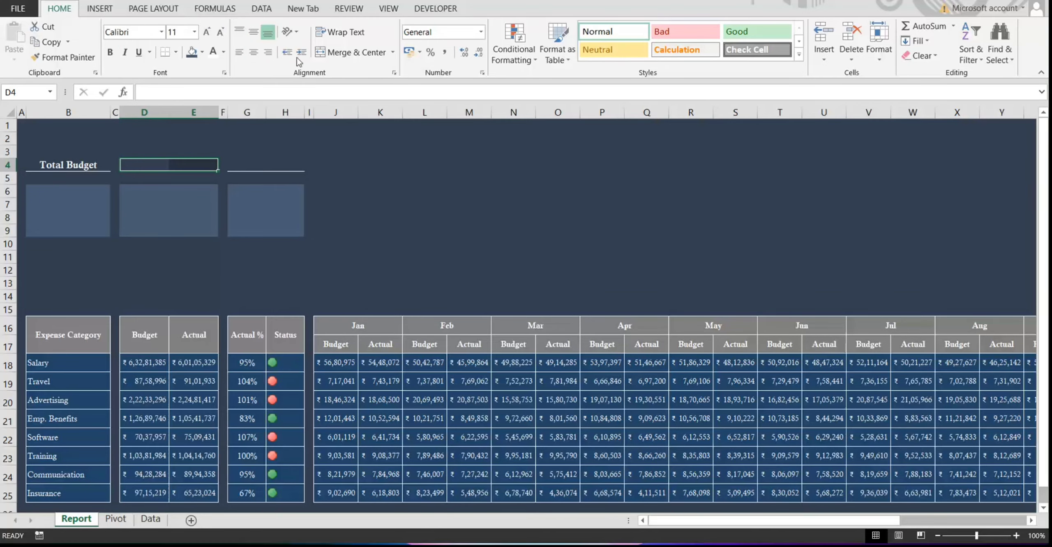
text(Actual Budget)
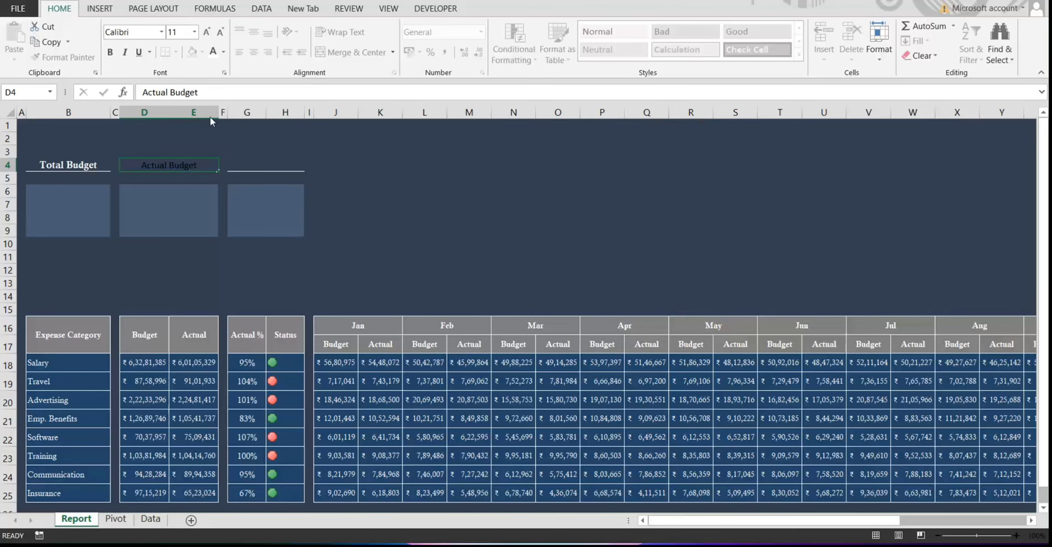
key(Tab)
- Format the Actual Budget heading in white, bold Calisto MT
click(172, 162)
click(213, 52)
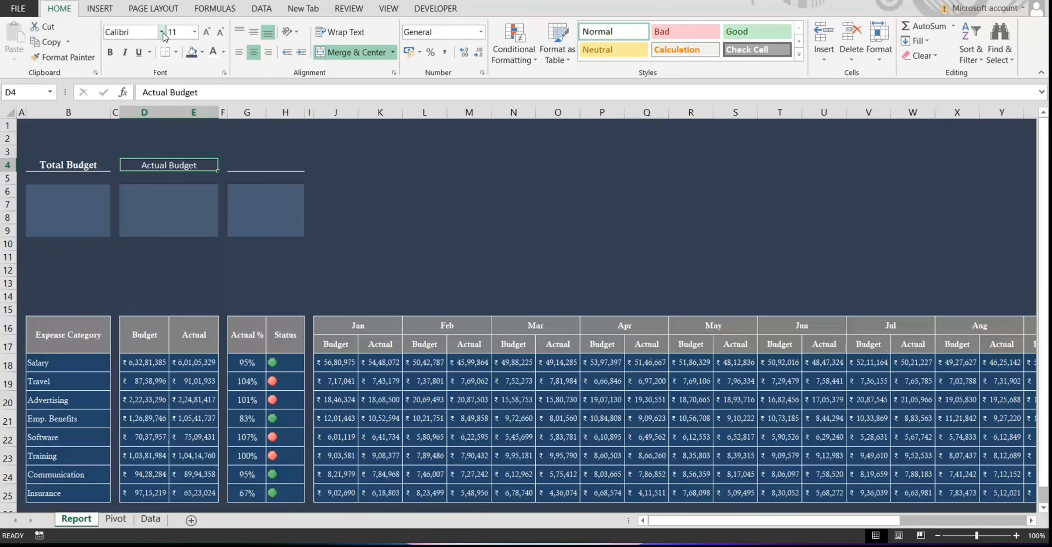
click(163, 35)
text(Calisto MT)
key(Return)
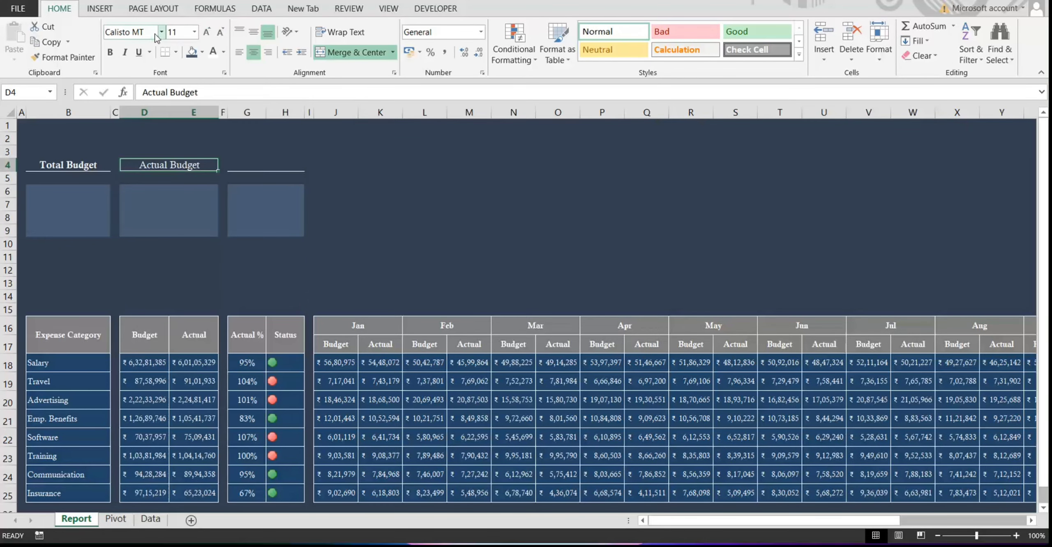
click(109, 52)
- Merge and centre G4:H4 above the third card and enter the heading "Balance"
drag(246, 165, 283, 164)
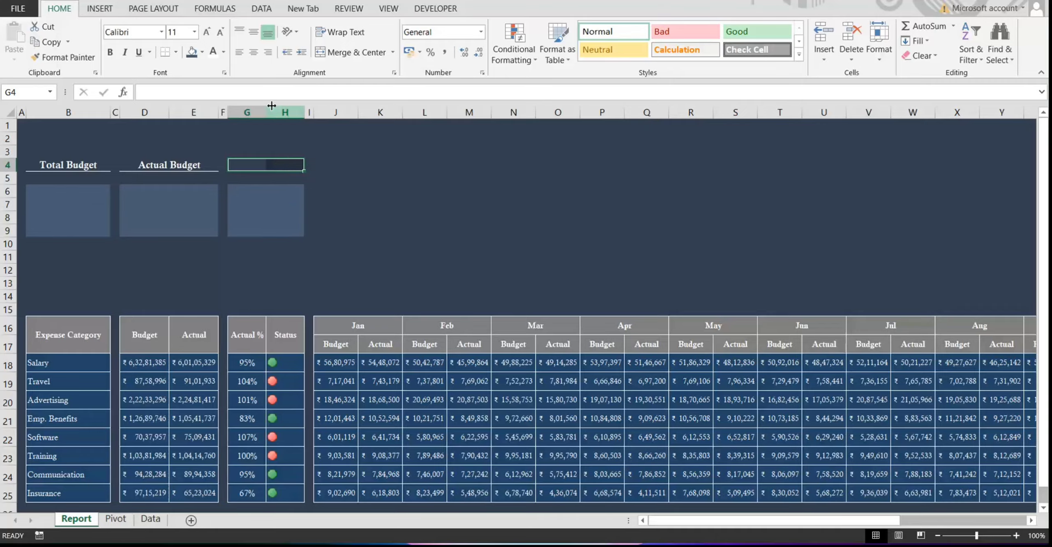
click(357, 53)
text(Balance)
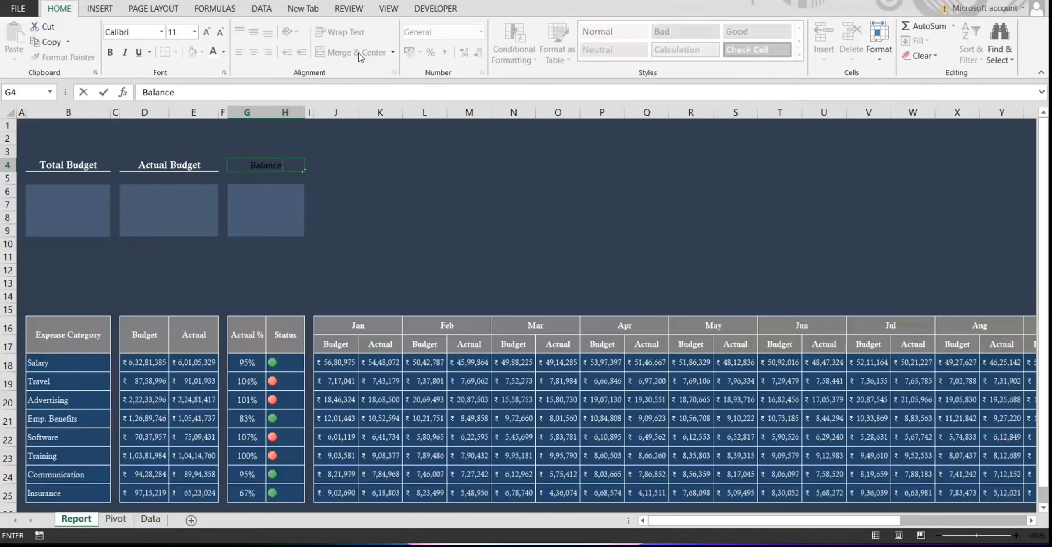
key(Return)
- Format the Balance heading in bold white with the same Calisto MT font as the other two headings
click(243, 165)
click(110, 52)
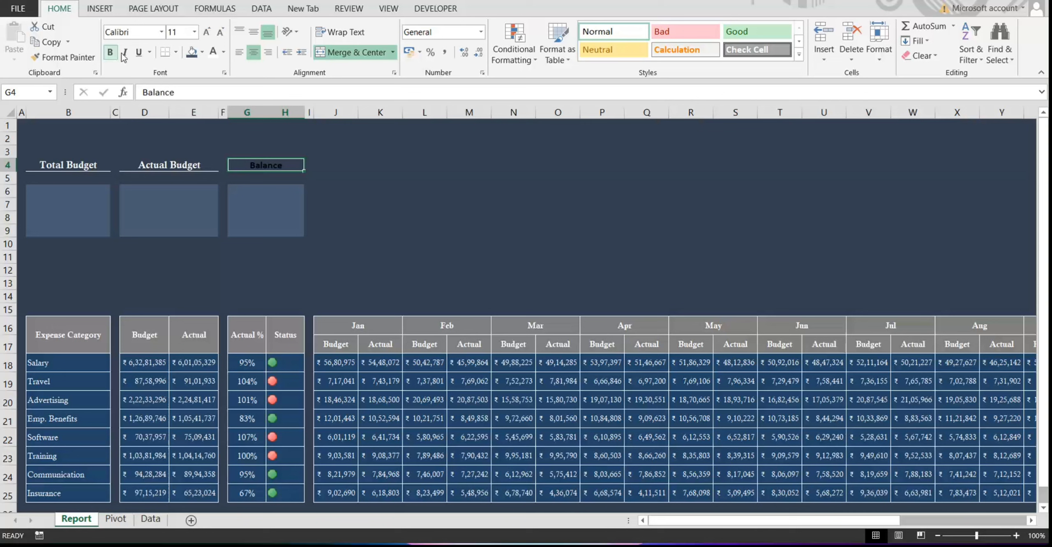
click(213, 52)
click(161, 31)
click(135, 63)
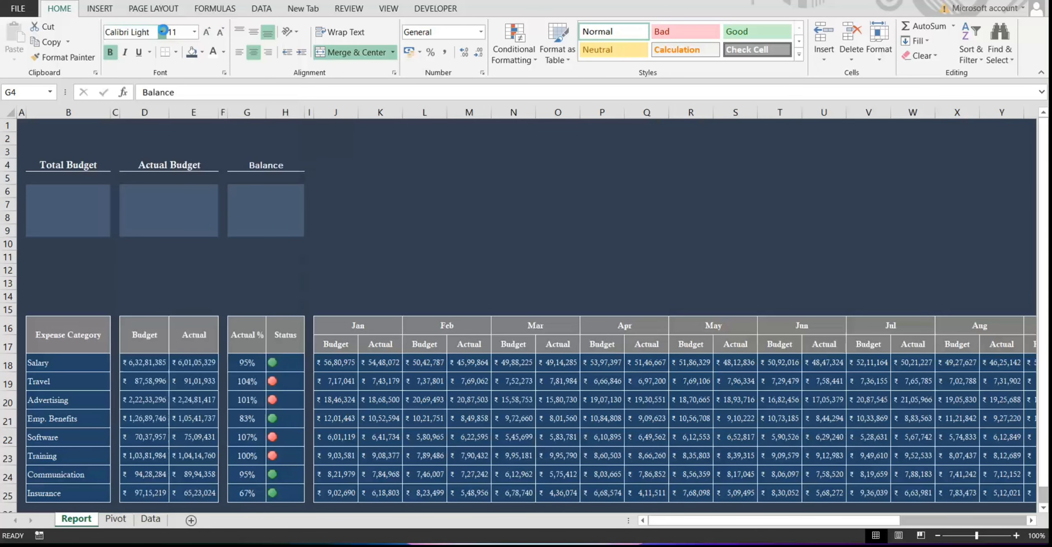
click(161, 32)
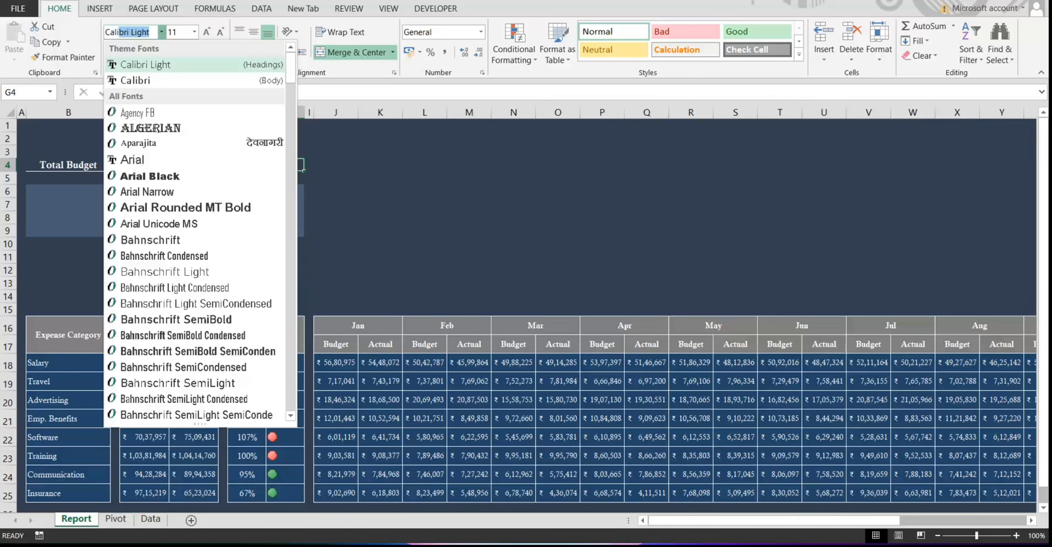
scroll(164, 247, down, 8)
click(136, 411)
click(349, 192)
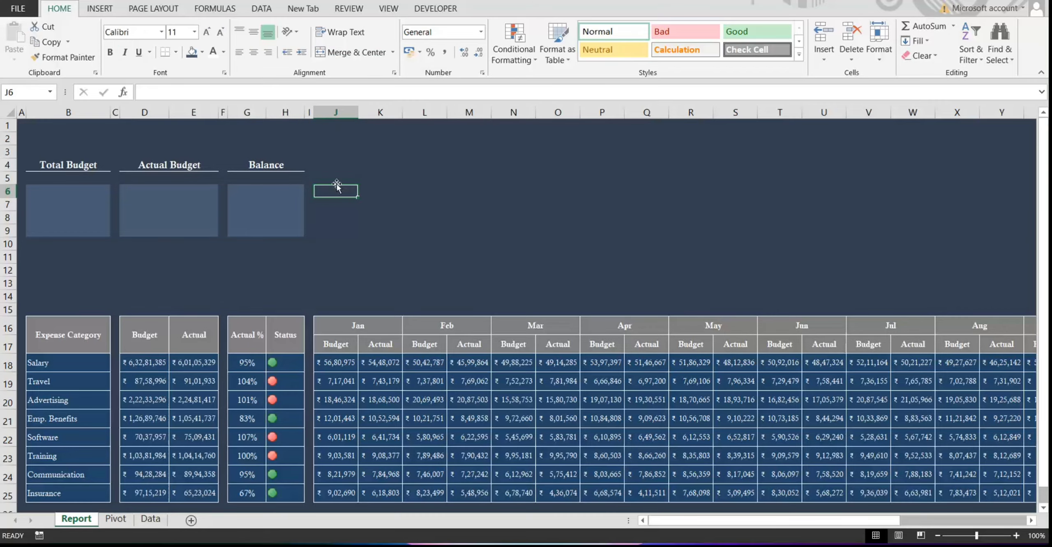
- Add a bottom border to K4:N4 in the heading row beside the Balance card
click(348, 166)
click(375, 166)
drag(386, 166, 510, 165)
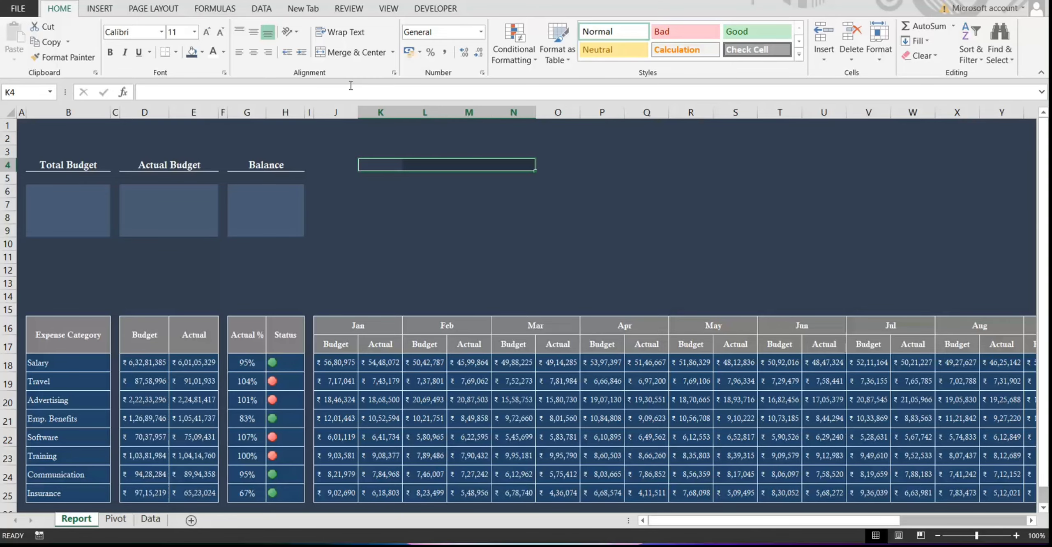
click(165, 52)
click(650, 217)
click(578, 165)
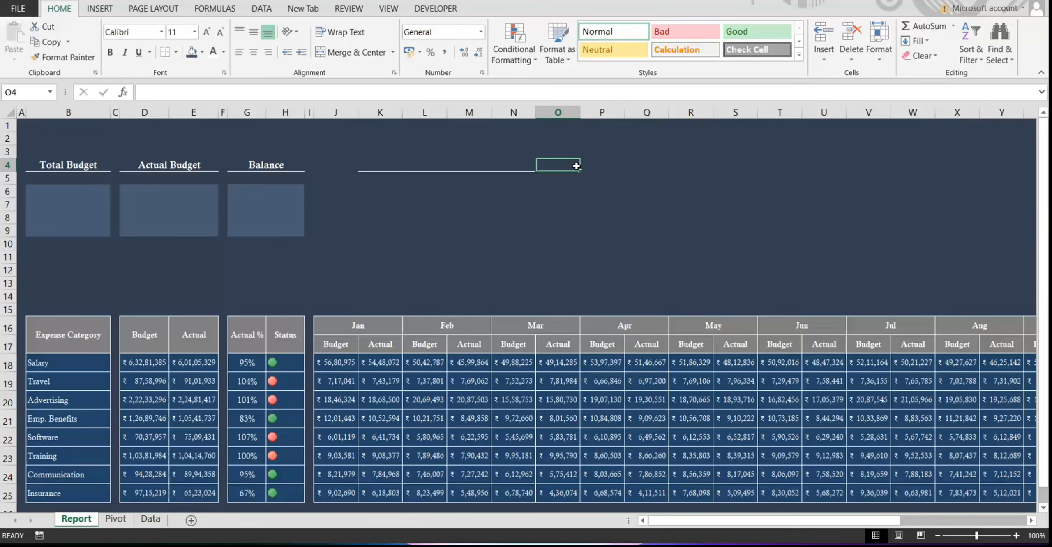
- Add a bottom border to P4:Y4 in the heading row
drag(591, 164, 862, 164)
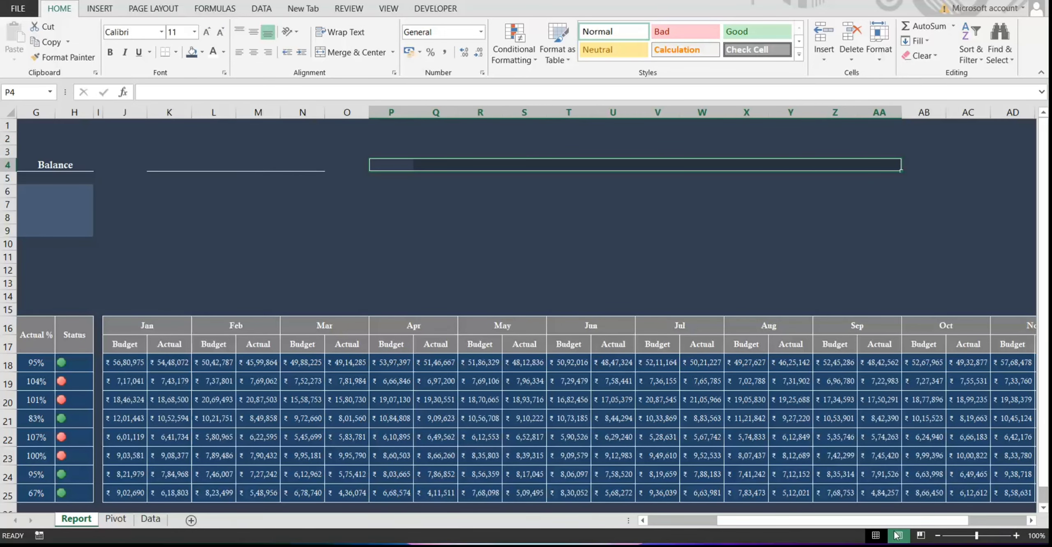
drag(892, 520, 876, 520)
drag(633, 174, 990, 164)
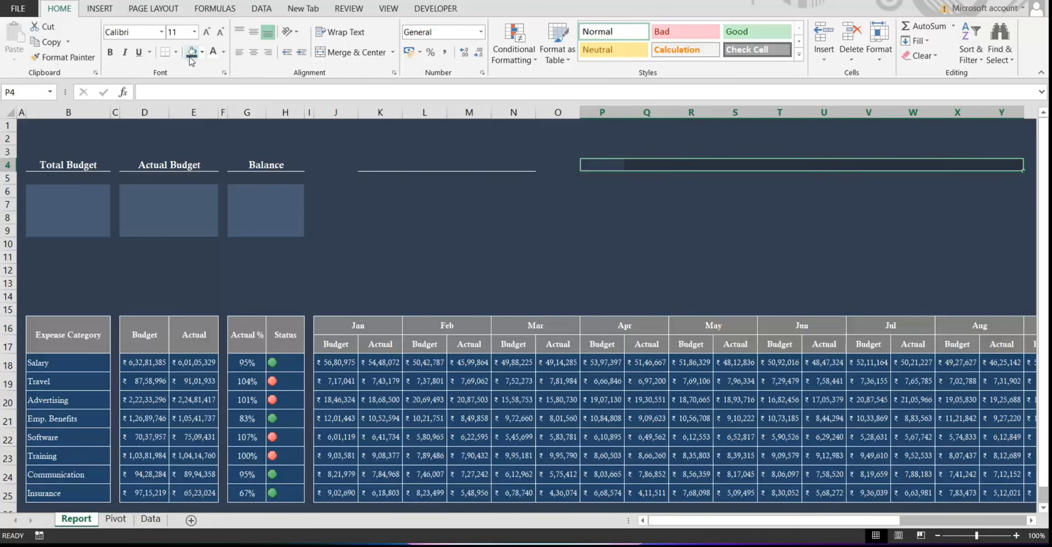
drag(734, 257, 711, 253)
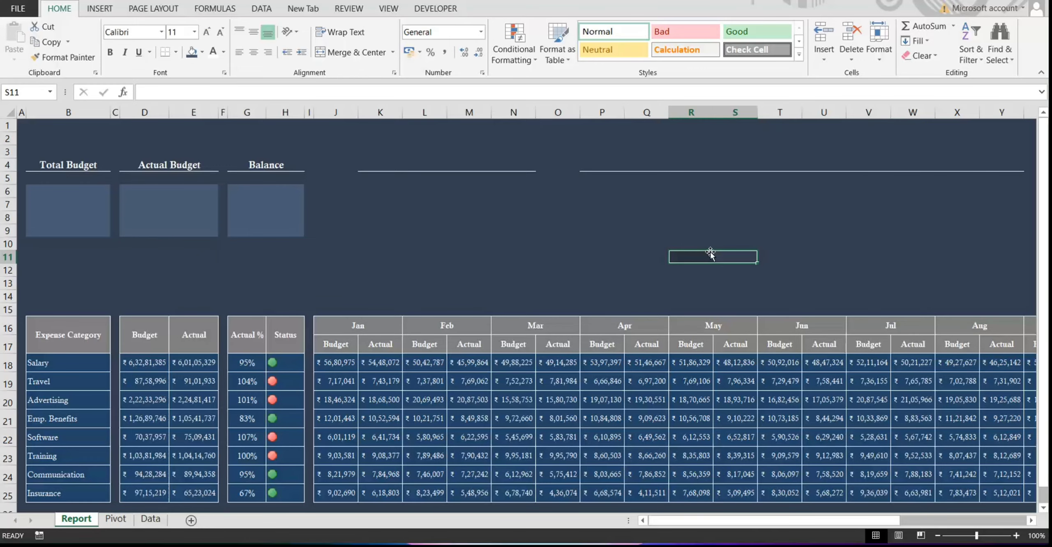
- Merge and centre cells L4:M4 in the middle of the K4:N4 underline
click(411, 164)
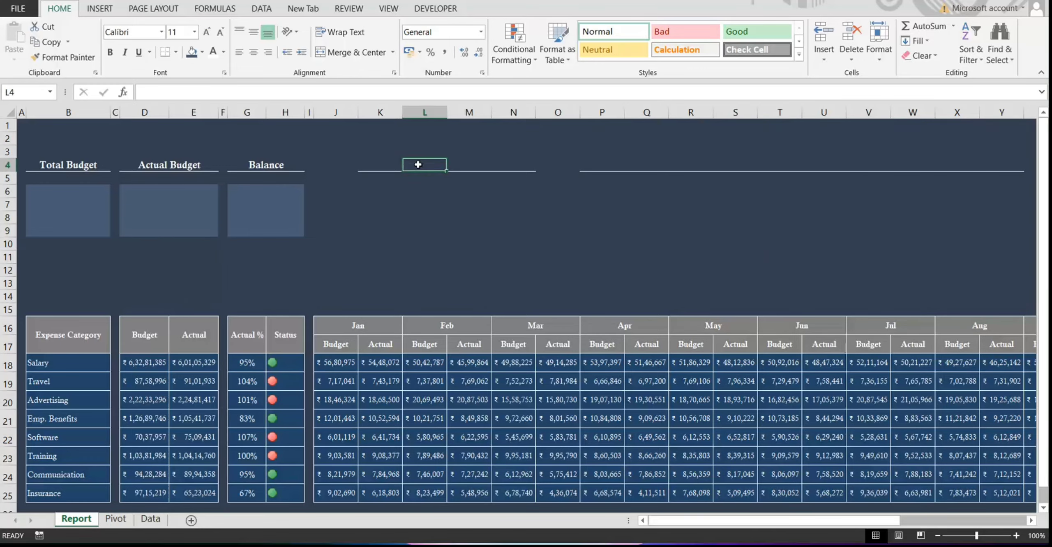
drag(417, 165, 460, 164)
click(353, 53)
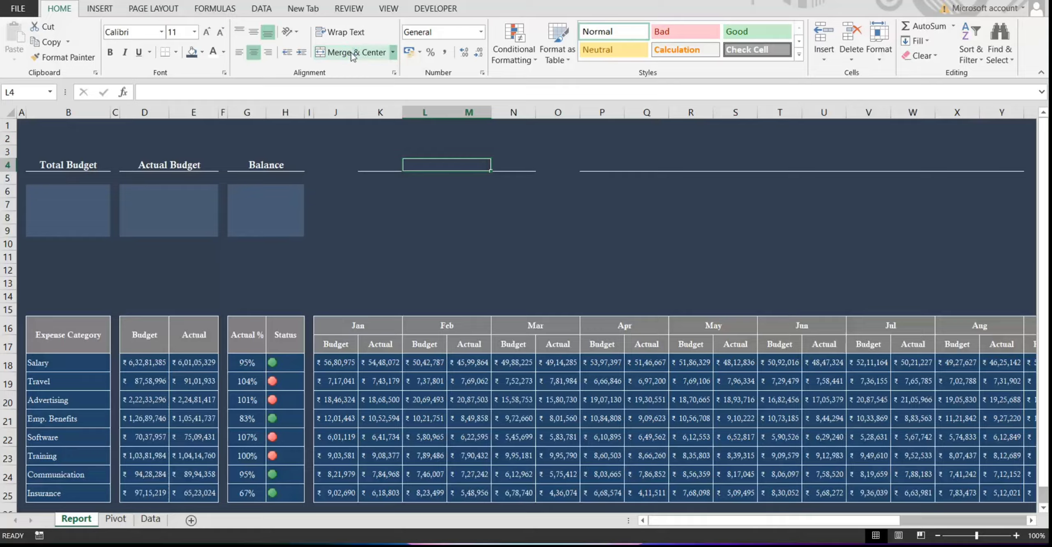
drag(569, 225, 569, 218)
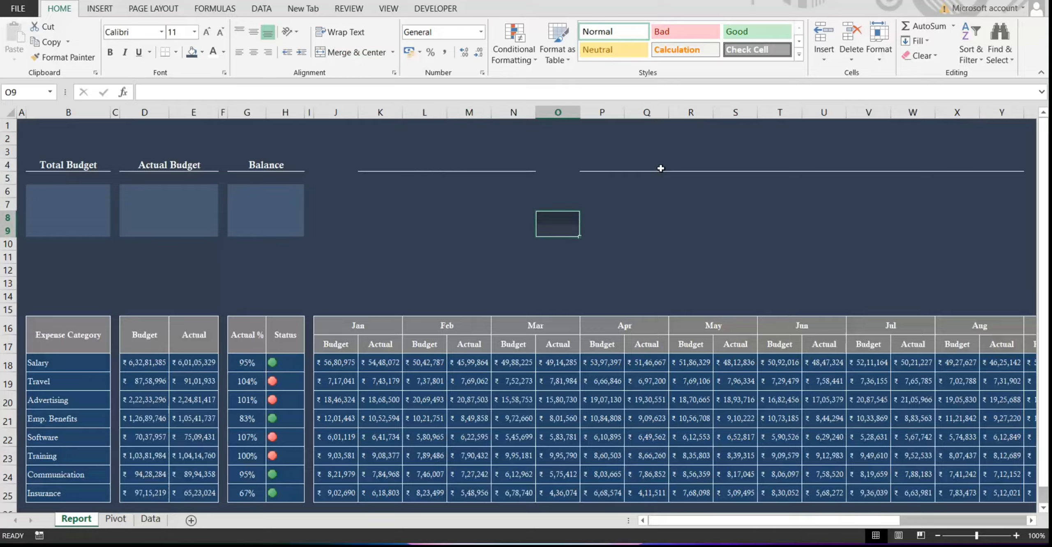
click(776, 164)
drag(766, 164, 861, 162)
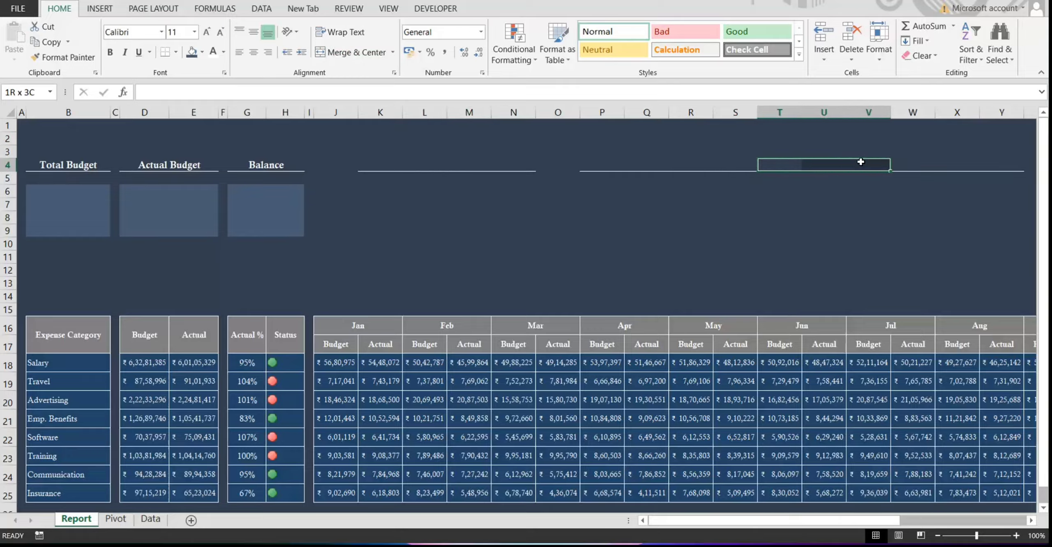
click(513, 269)
- Link the Total Budget card in B6 to the budget grand total of the Pivot sheet's lower table with =GETPIVOTDATA("Sum of Budget",Pivot!$A$16)
click(74, 217)
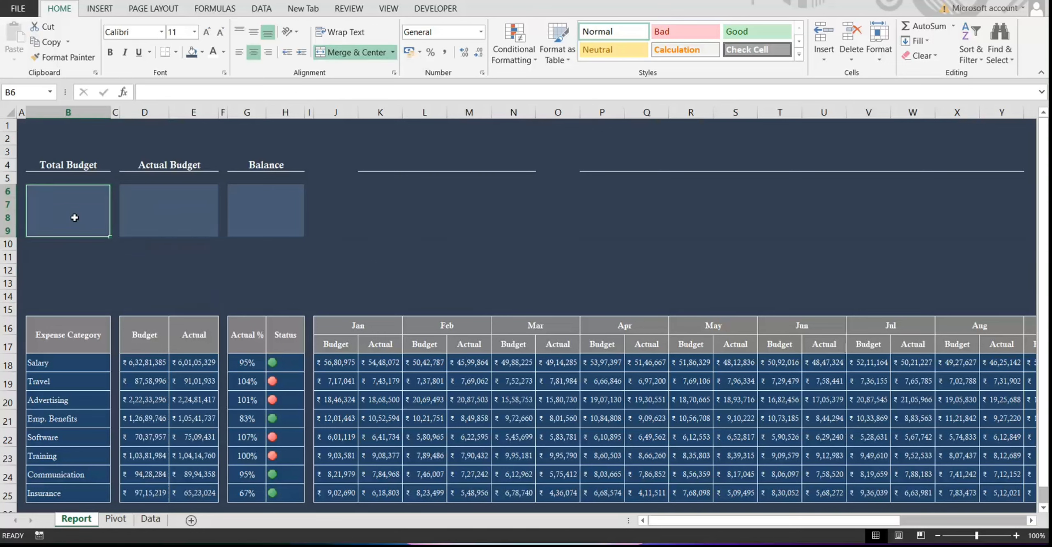
click(115, 519)
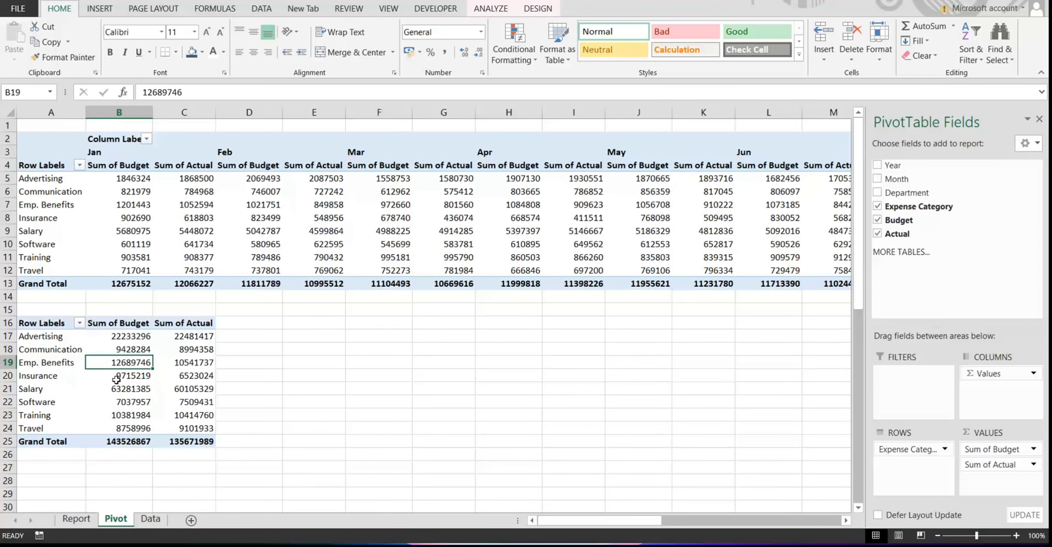
scroll(116, 380, down, 1)
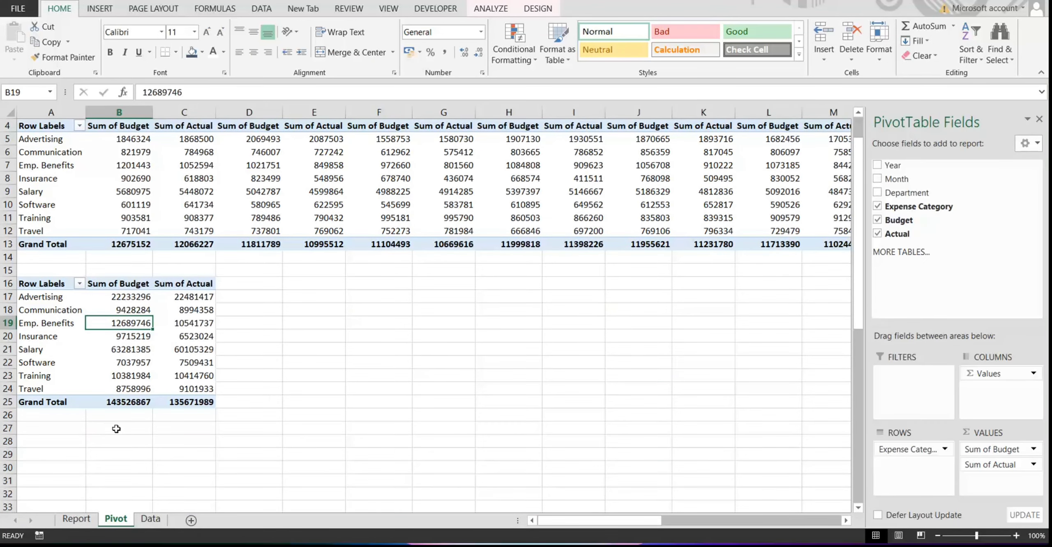
click(78, 521)
text(=)
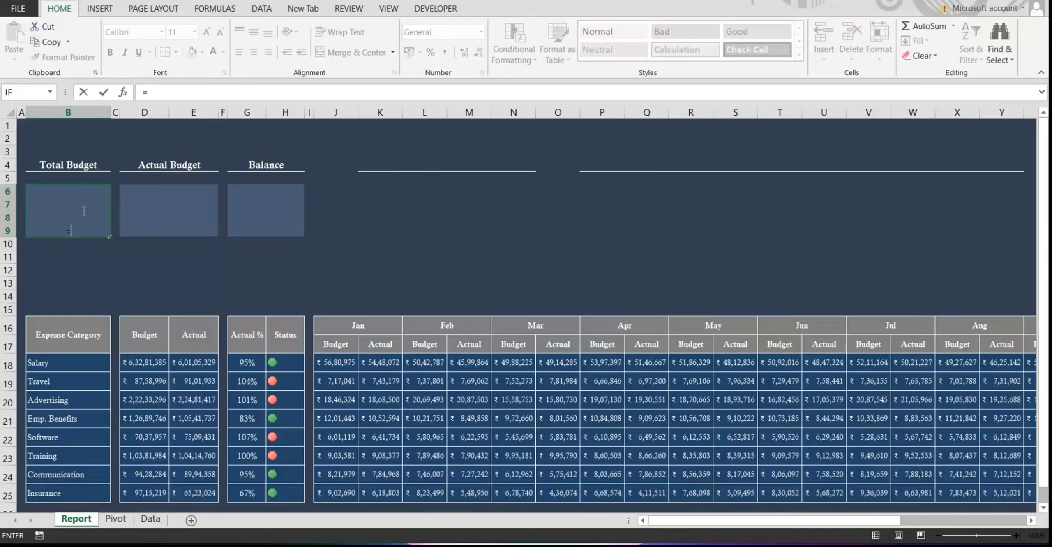
click(116, 519)
click(137, 402)
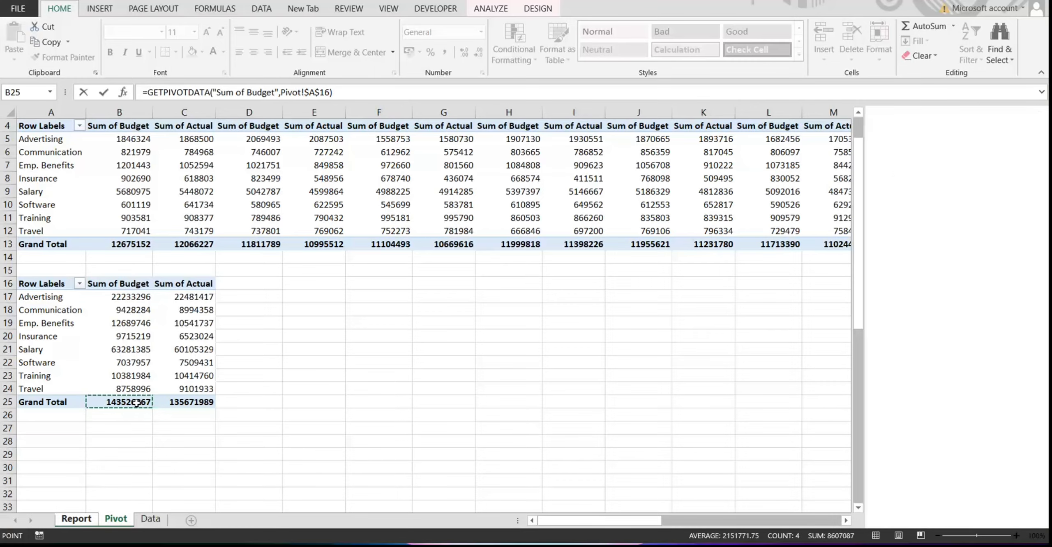
key(Return)
- Merge the Actual Budget card D6:E9 and link it to the pivot's actual grand total with =GETPIVOTDATA("Sum of Actual",Pivot!$A$16)
click(151, 213)
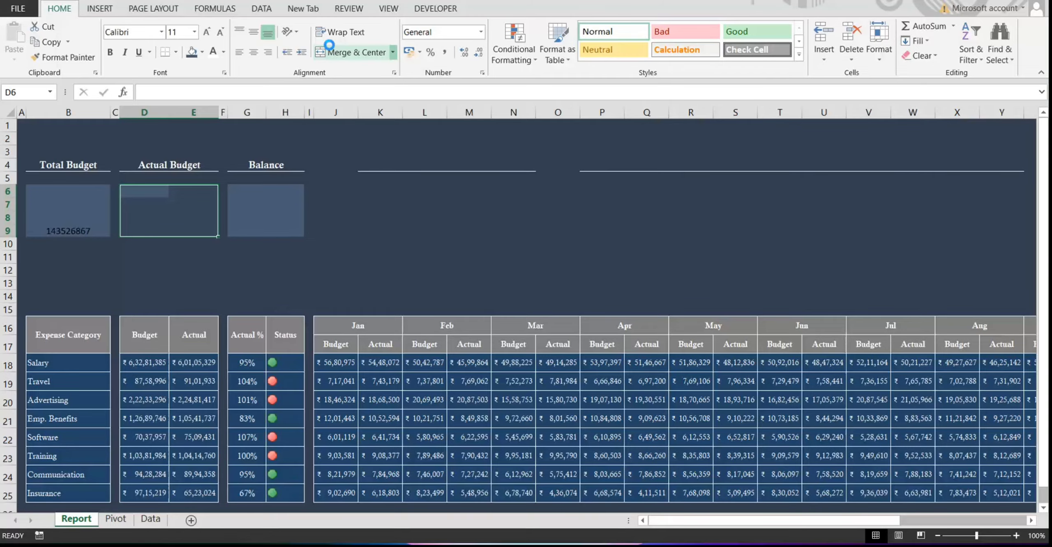
click(356, 52)
text(=)
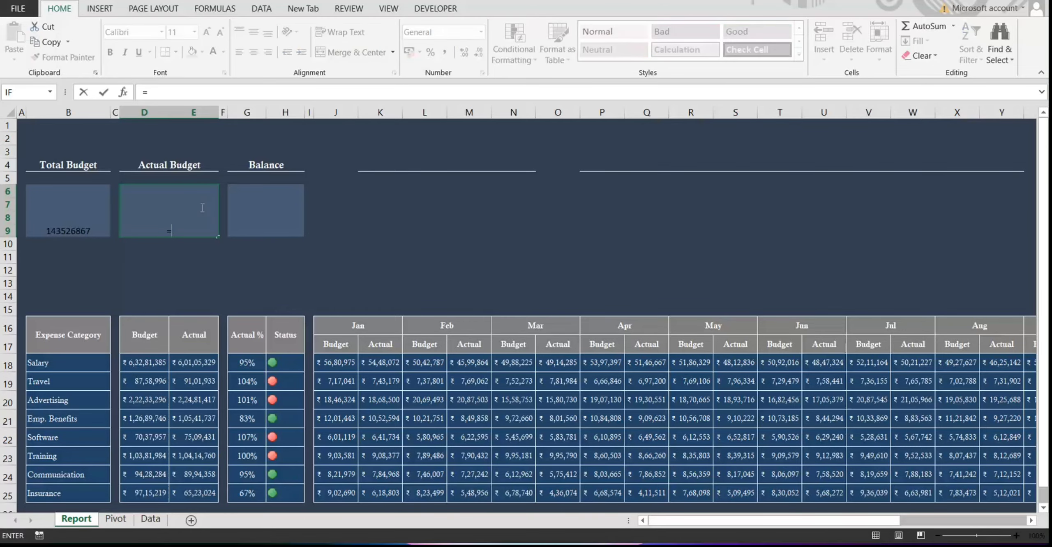
click(115, 519)
click(191, 403)
key(Return)
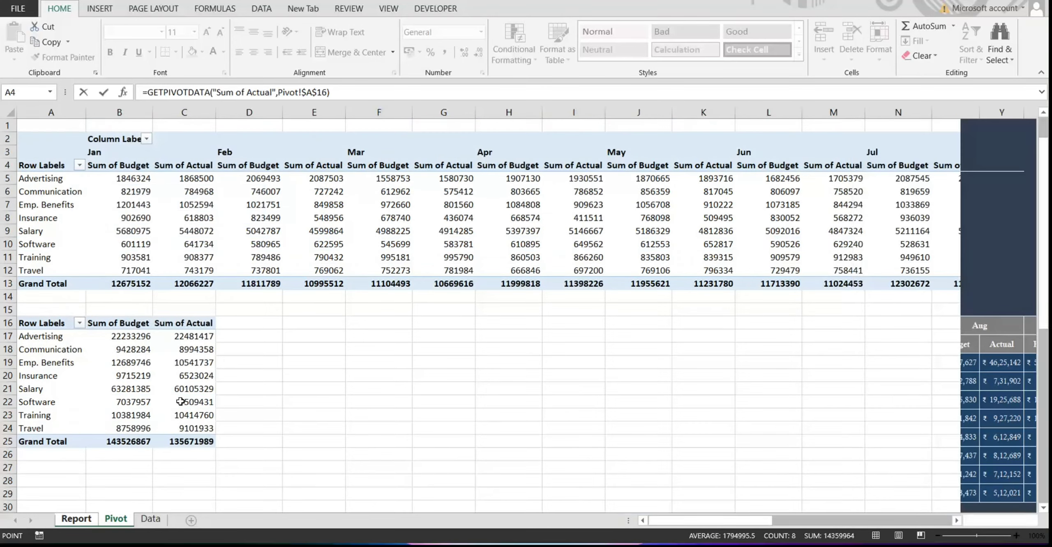
- Merge and centre the Balance card cells G6:H9
click(238, 205)
drag(238, 204, 288, 229)
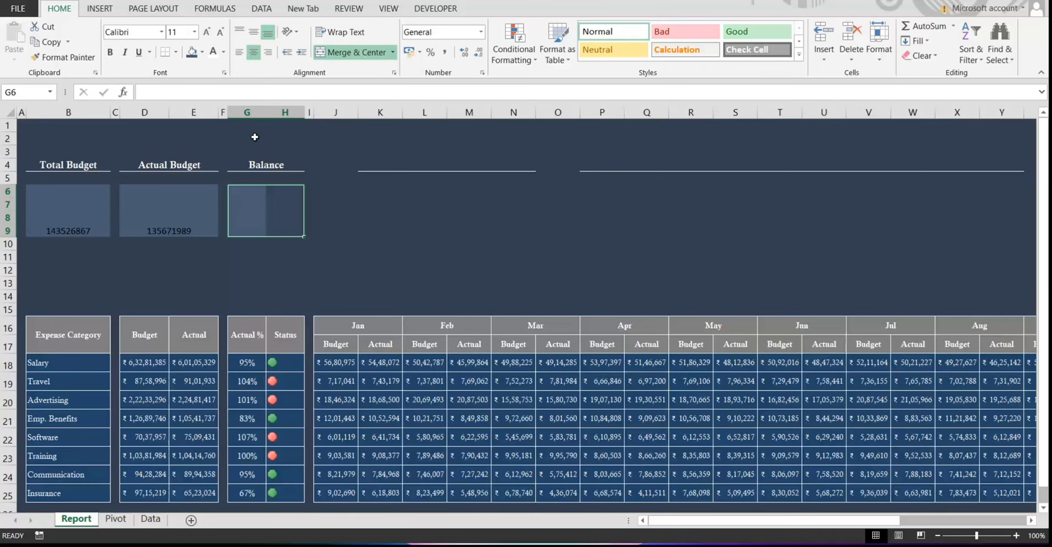
click(350, 56)
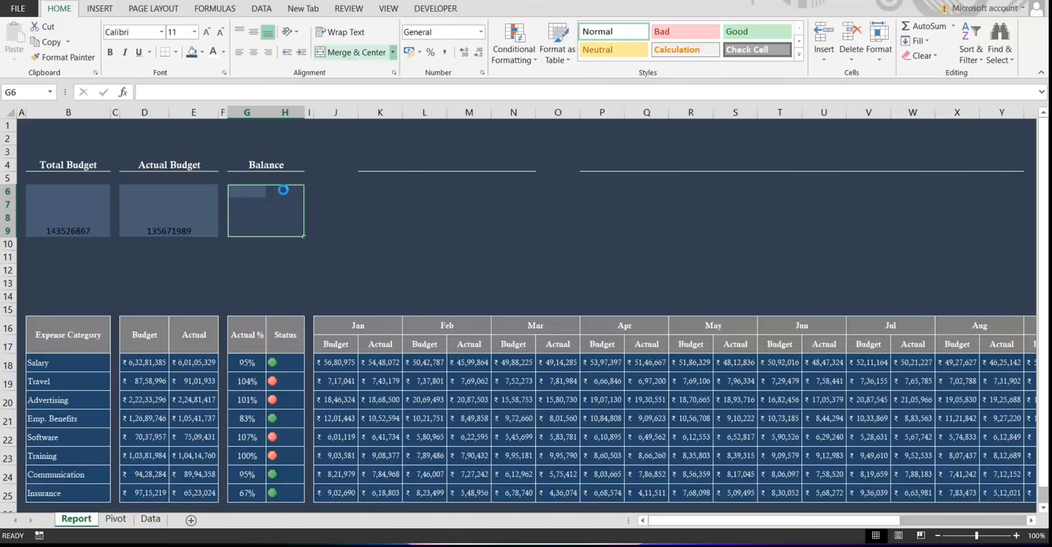
- Enter the formula =D6/B6 in the Balance card, dividing the actual total by the total budget
text(=)
key(Left)
key(Left)
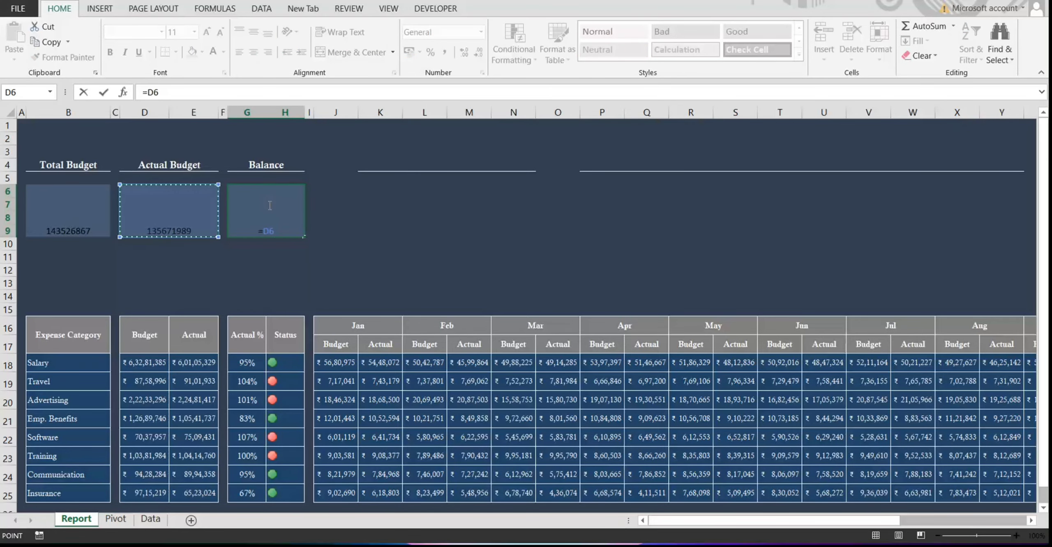
text(/)
key(Left)
key(Left)
key(Return)
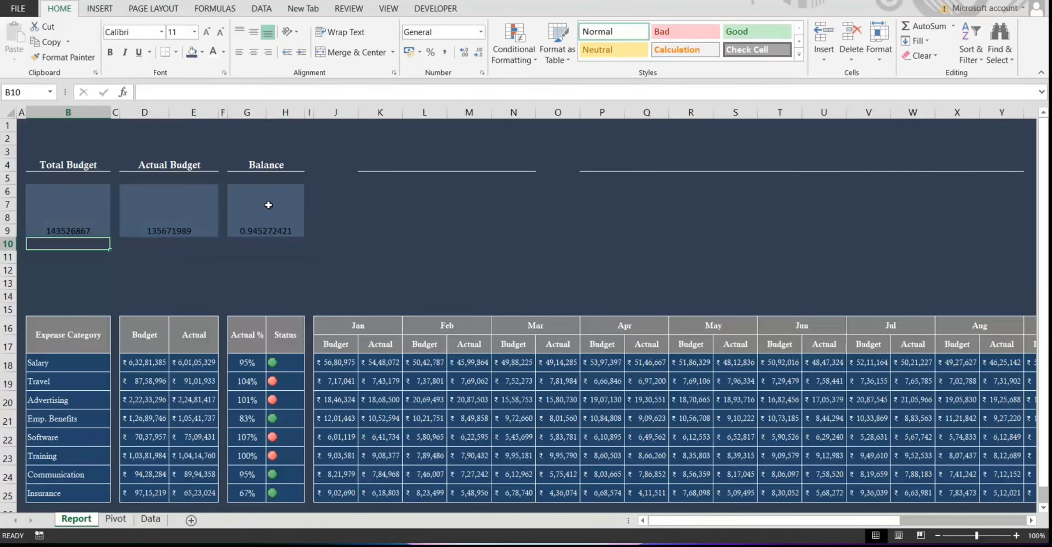
- Apply the rupee Accounting number format to the Total Budget, Actual Budget and Balance cards
click(99, 222)
ctrl+click(183, 217)
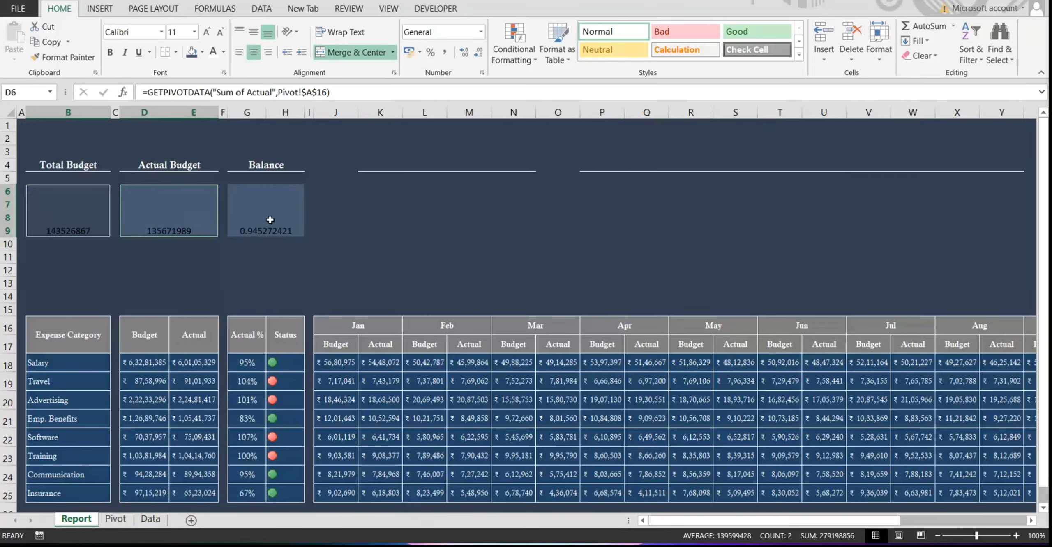
ctrl+click(270, 219)
click(410, 52)
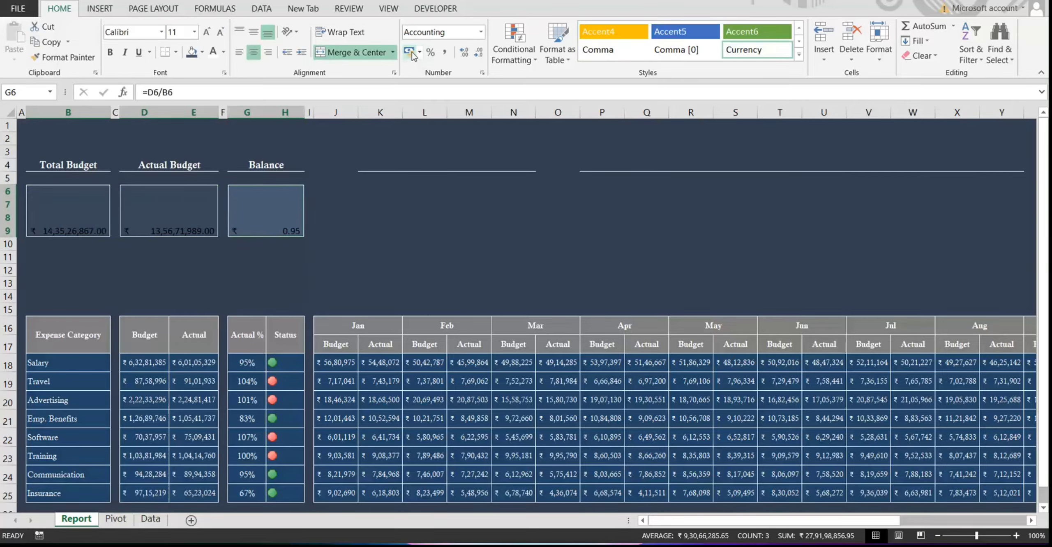
- Replace the Balance card's formula with =B6-D6, subtracting the actual total from the total budget
click(270, 214)
text(=)
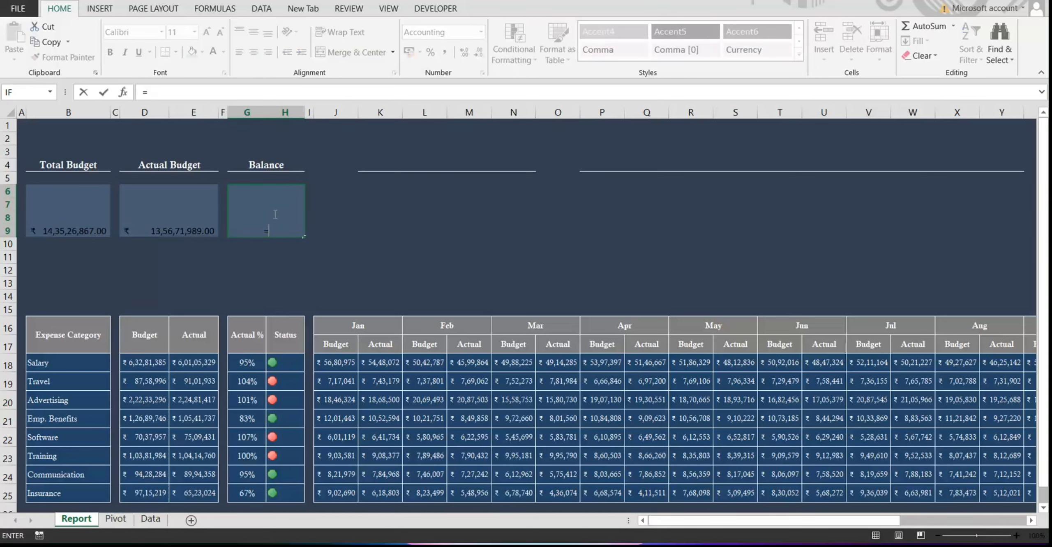
click(101, 206)
text(-)
click(148, 214)
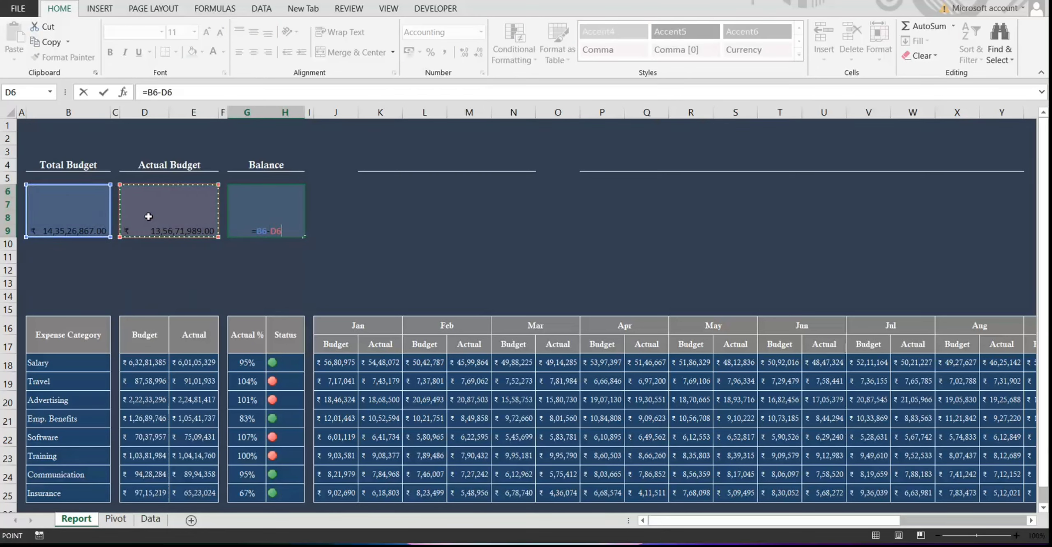
key(Return)
- Remove the decimals from the Total Budget, Actual Budget and Balance card values and middle-align them vertically
click(97, 205)
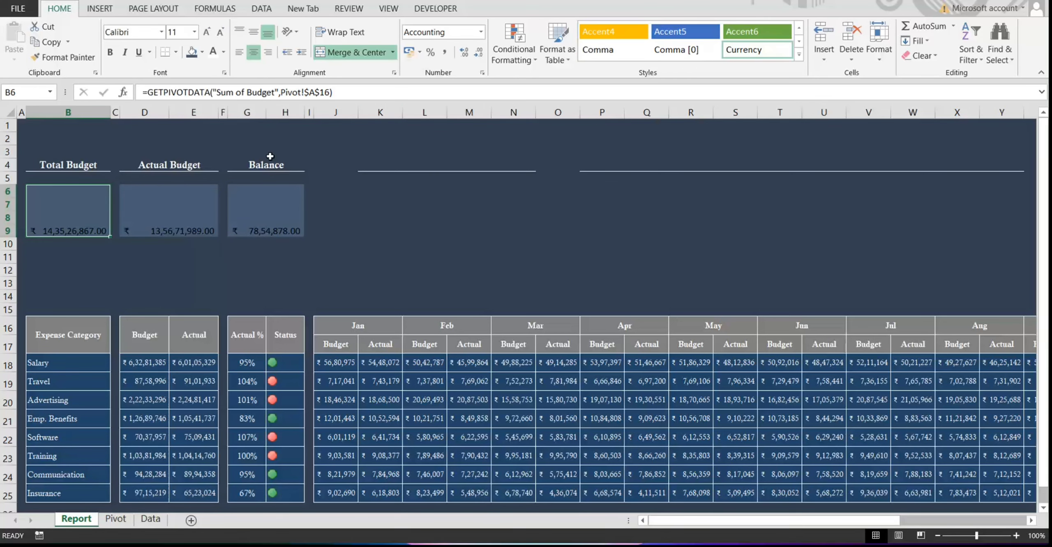
ctrl+click(169, 210)
ctrl+click(265, 212)
click(478, 53)
click(479, 52)
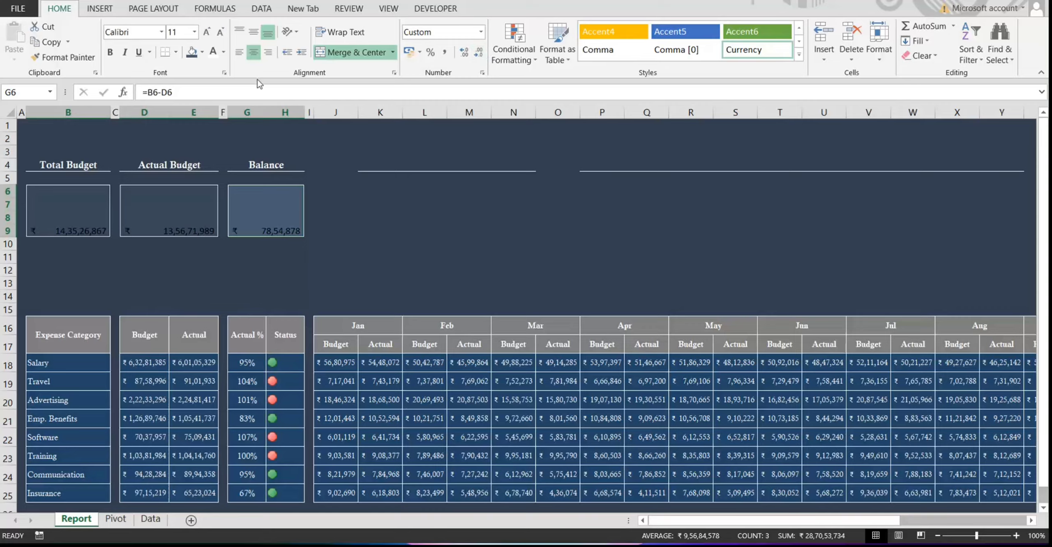
click(256, 35)
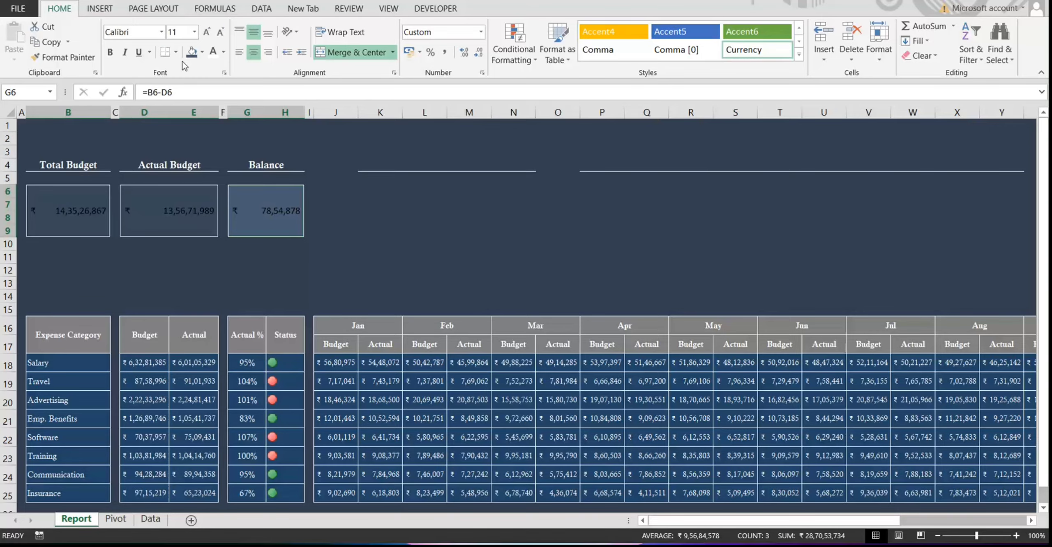
- Format the three card values in white Calisto MT at font size 13
click(207, 33)
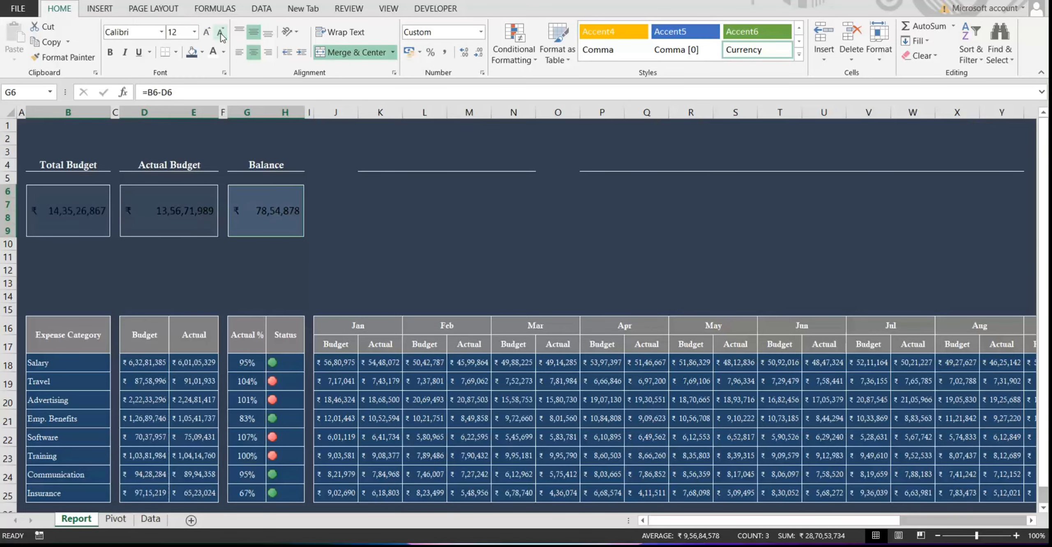
click(162, 33)
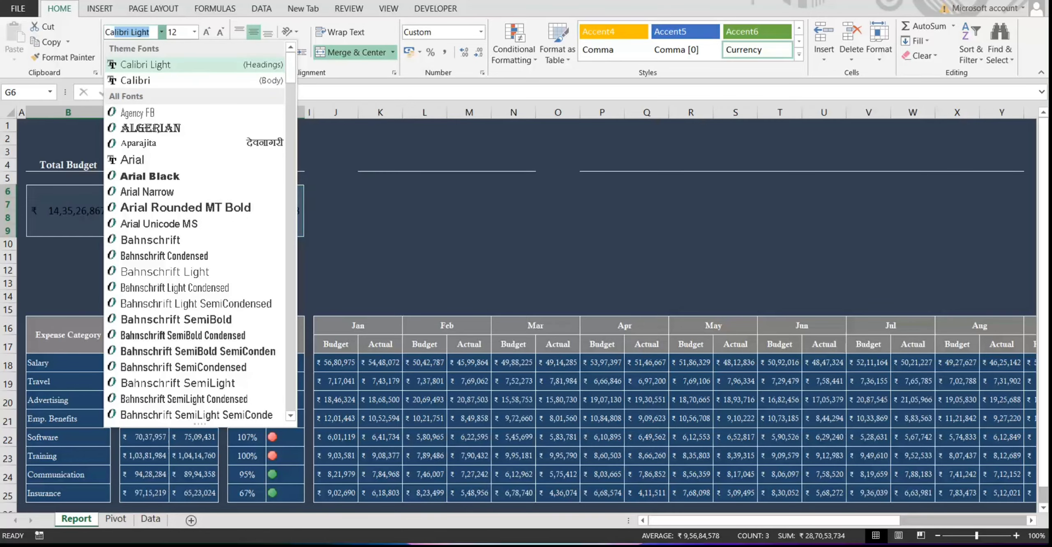
text(Calisto MT)
key(Return)
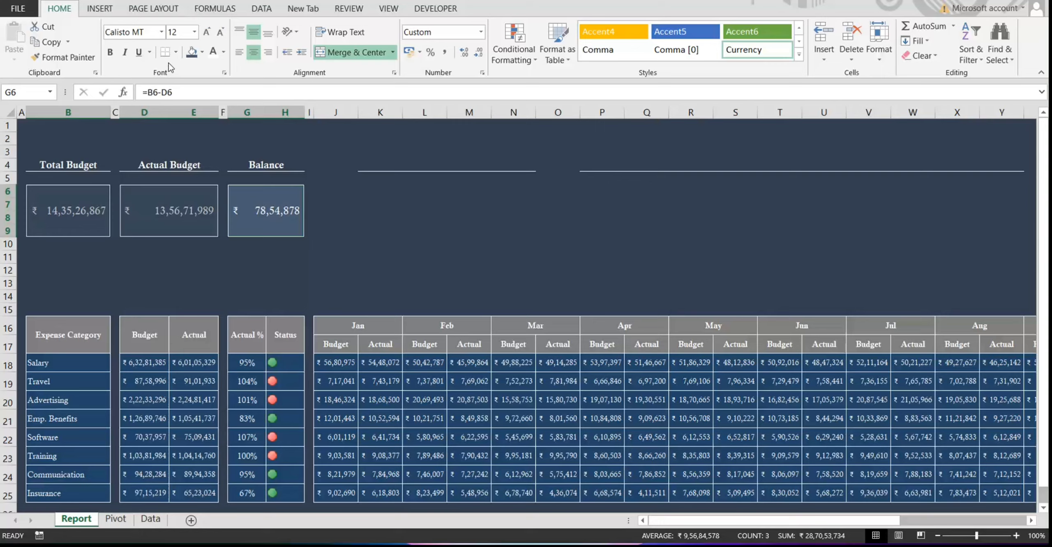
click(207, 32)
click(177, 31)
text(13)
key(Return)
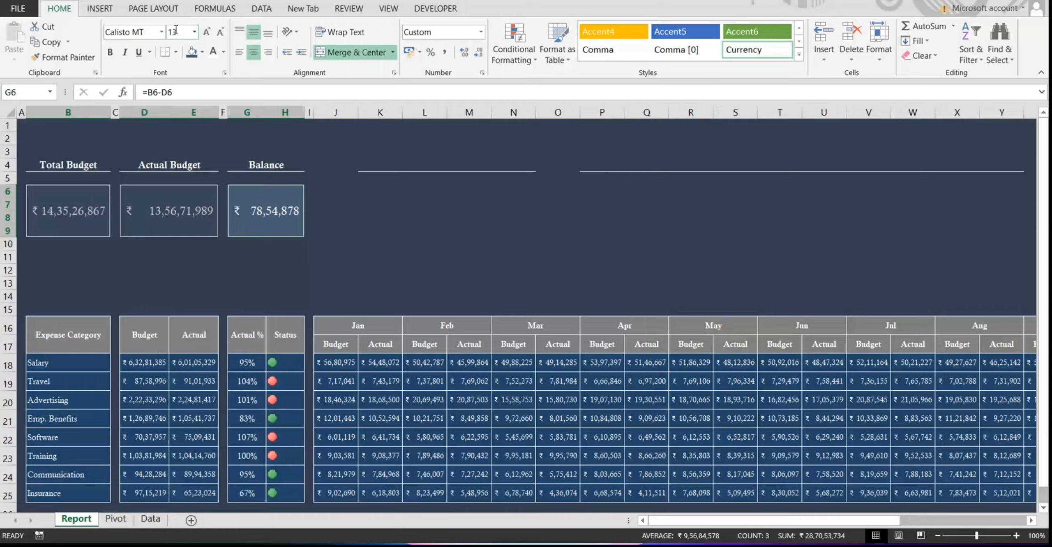
click(353, 230)
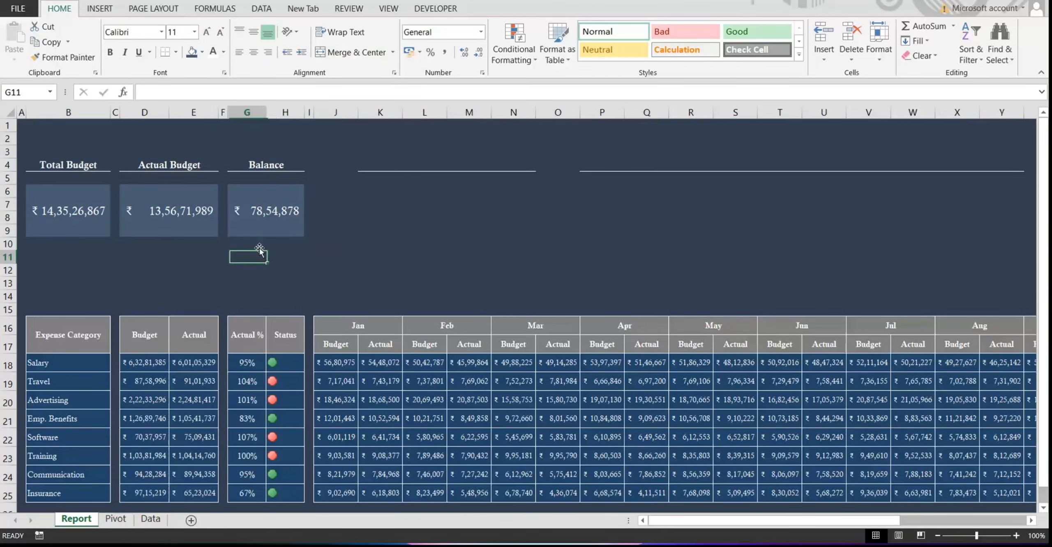
- Add a white outline border around the Total Budget, Actual Budget and Balance cards
click(73, 210)
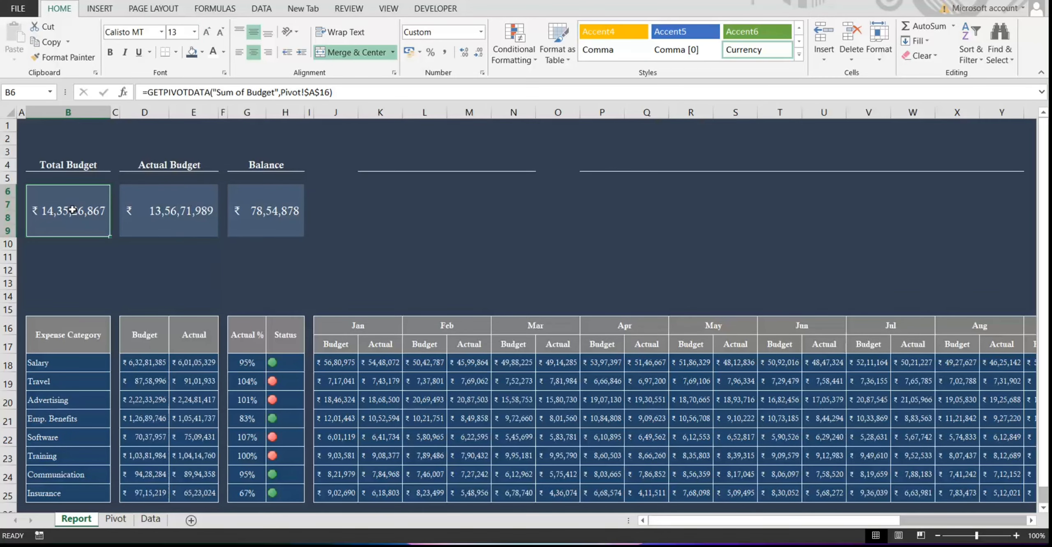
click(176, 53)
click(187, 169)
click(163, 212)
click(263, 206)
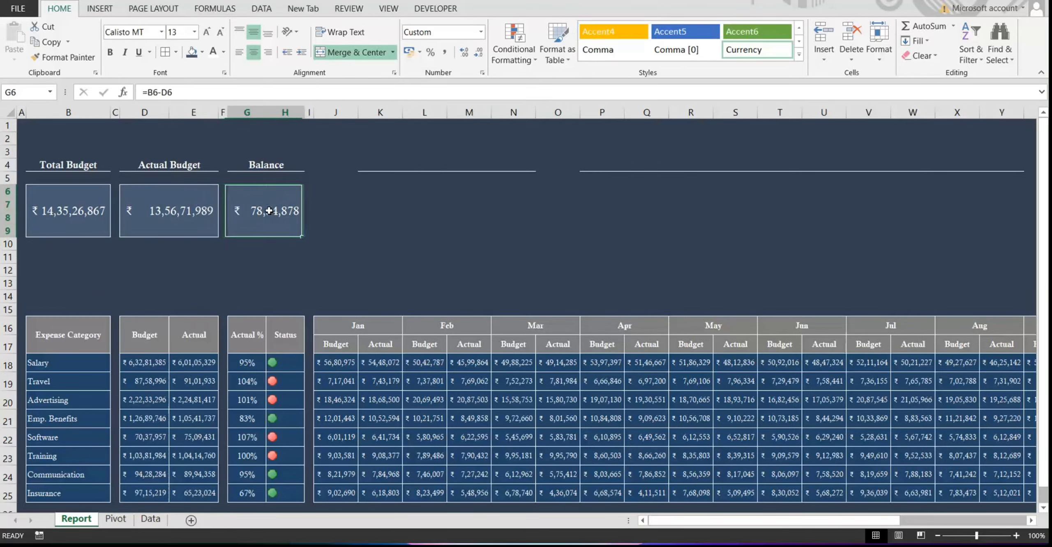
click(165, 52)
click(423, 230)
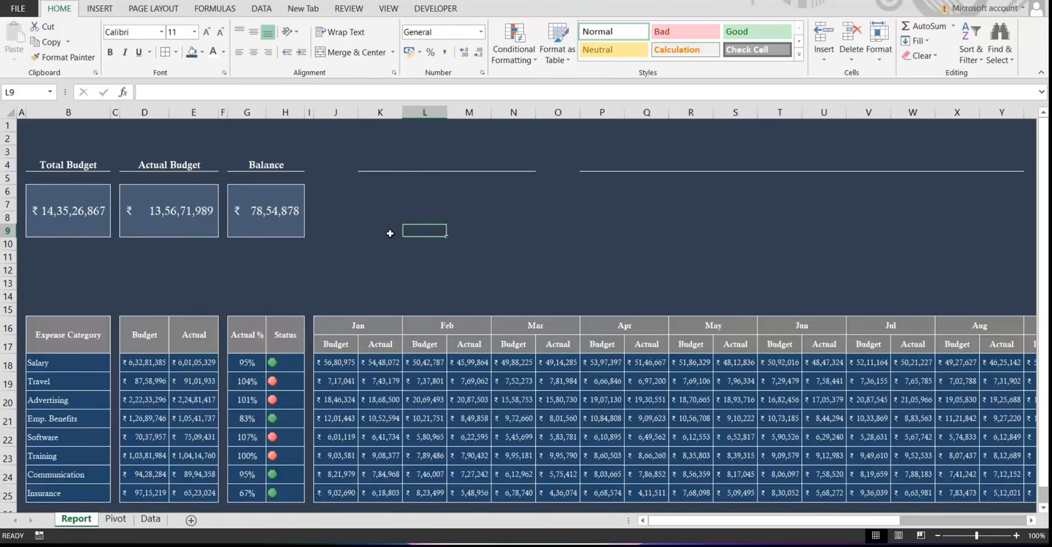
click(382, 217)
click(377, 192)
key(Down)
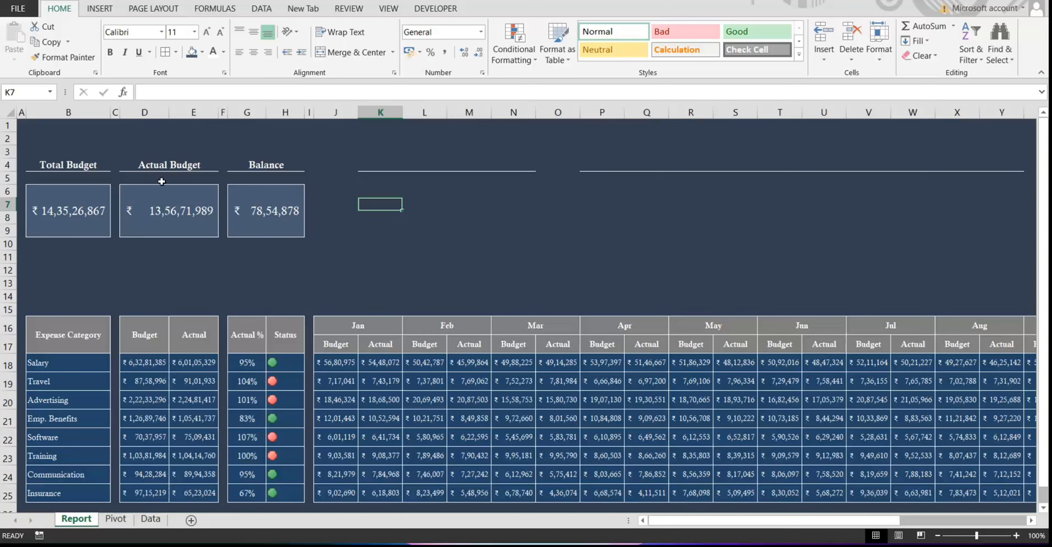
- Slightly reduce the height of the expense table's rows 16 to 25
drag(5, 328, 5, 462)
drag(9, 349, 9, 345)
- Insert one blank row at row 15 above the expense table and another at row 1 of the sheet
click(7, 305)
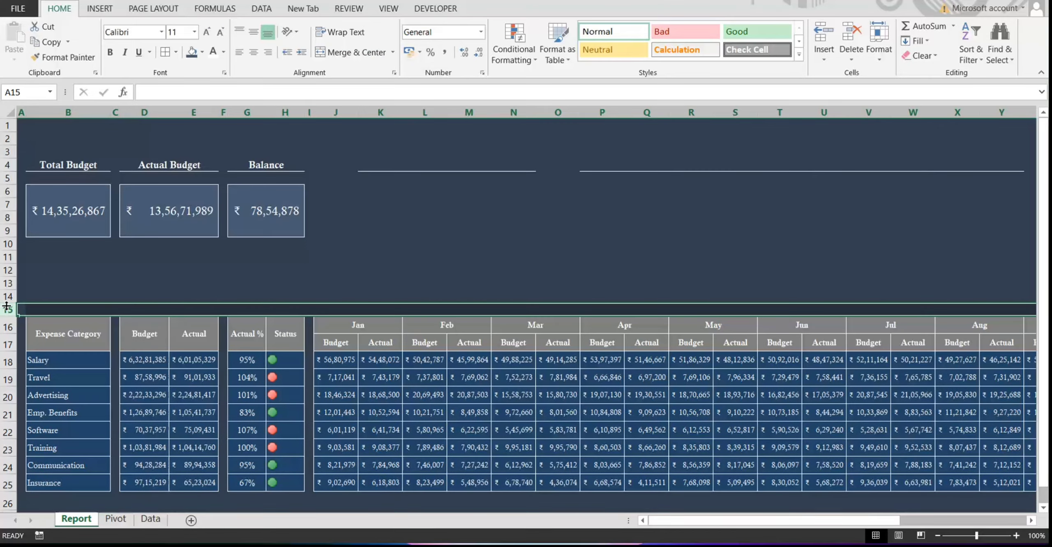
click(824, 37)
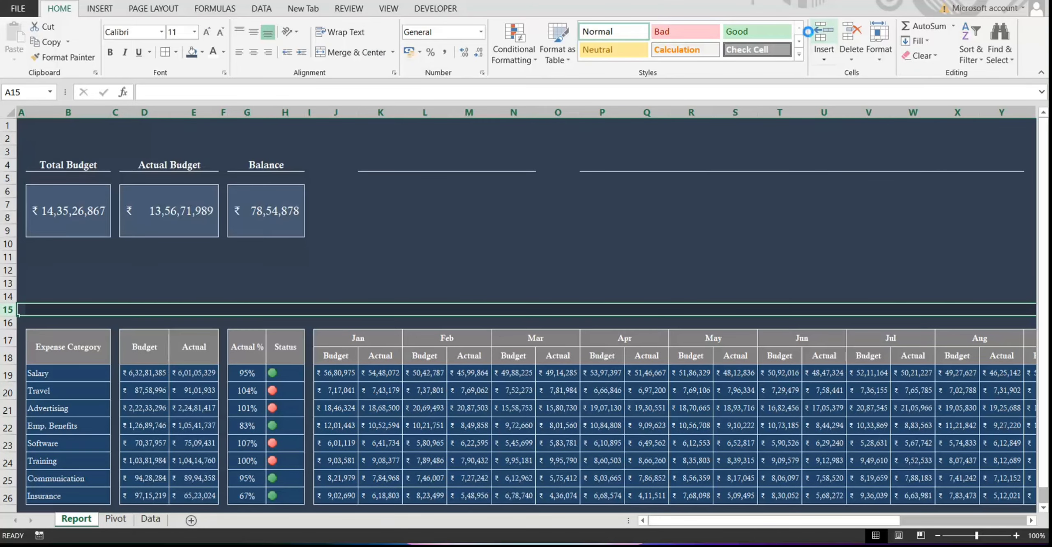
click(8, 125)
click(824, 37)
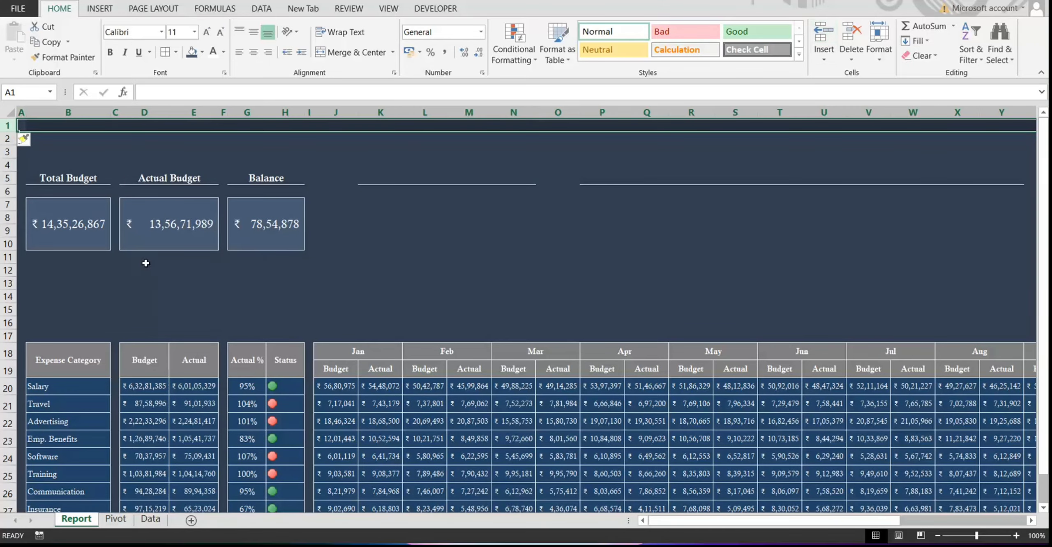
click(144, 257)
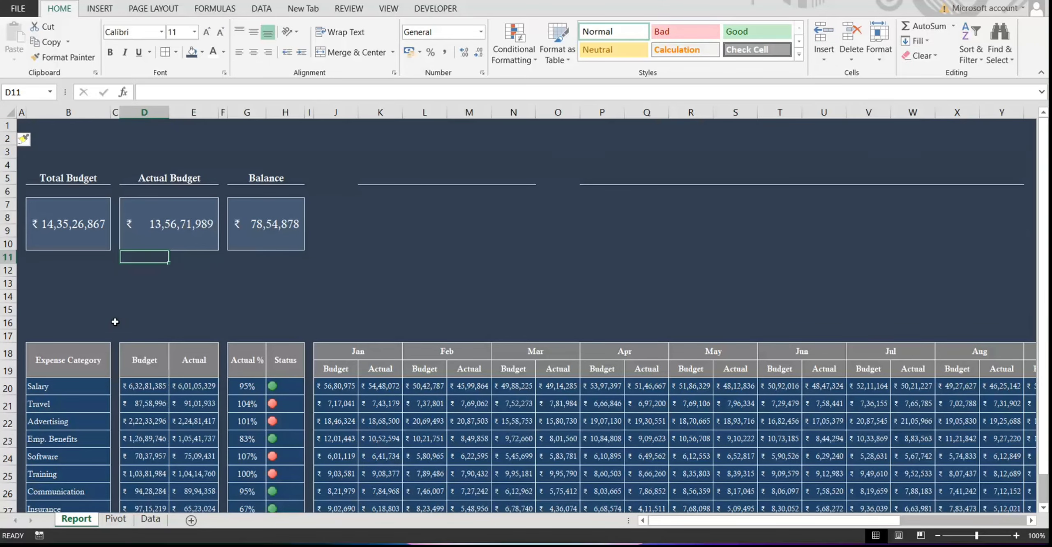
- Reduce the height of the expense category rows 20 to 27 so the whole table fits in view
click(4, 355)
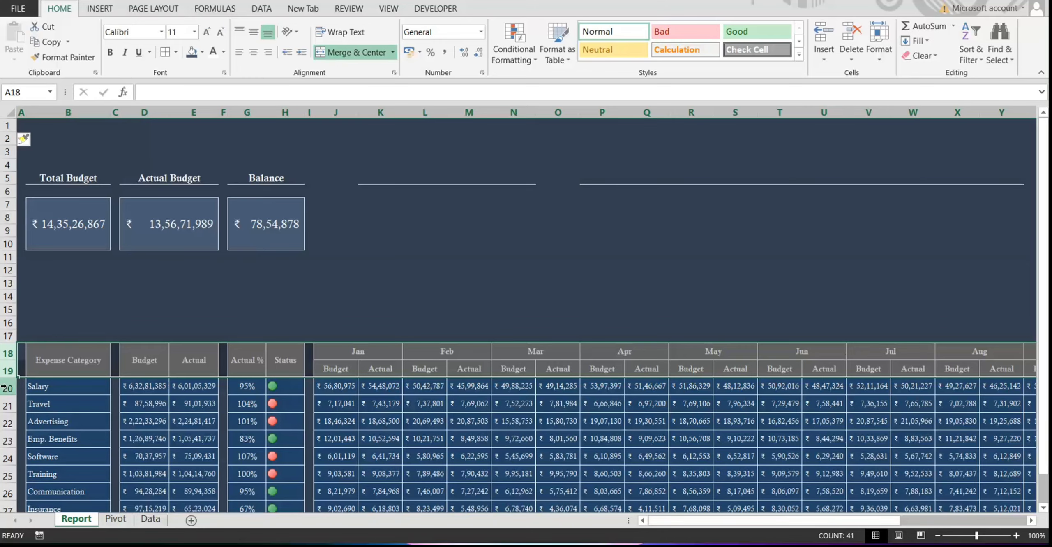
drag(8, 388, 3, 489)
scroll(157, 436, up, 1)
click(416, 310)
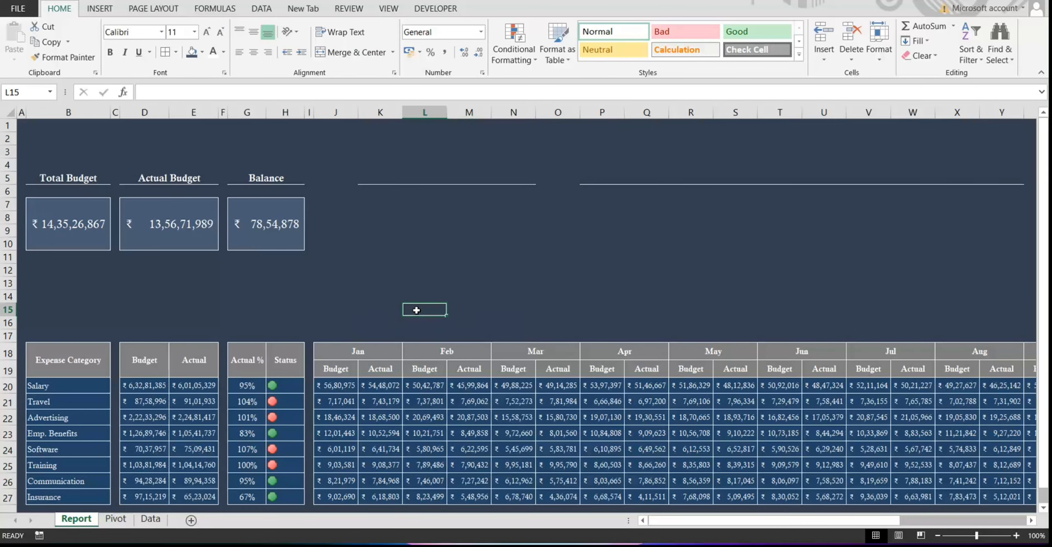
key(Up)
key(Up)
key(Up)
key(Up)
key(Up)
key(Up)
key(Up)
key(Up)
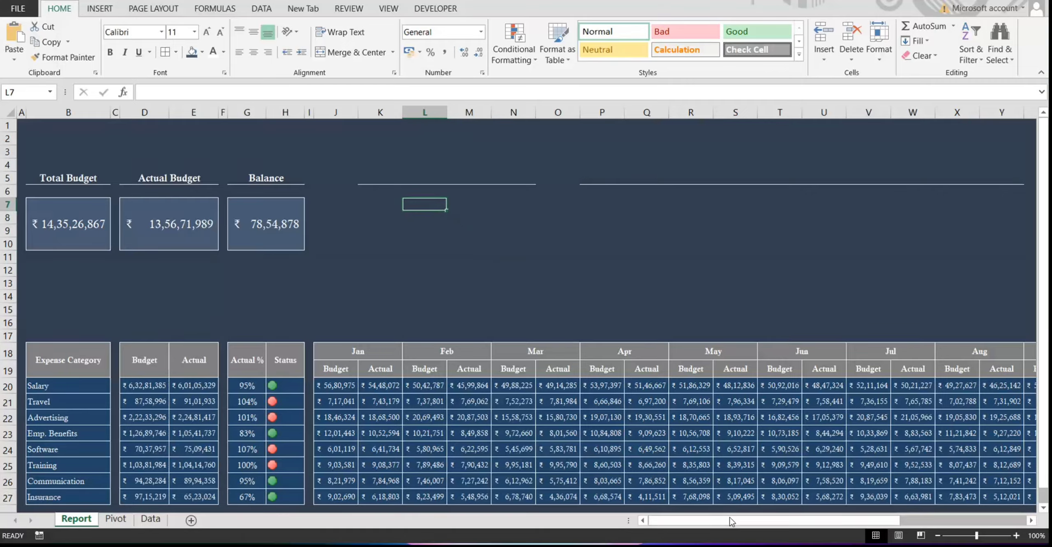
- Merge and centre L5:M5 and enter the heading "Budget Utilise"
click(428, 179)
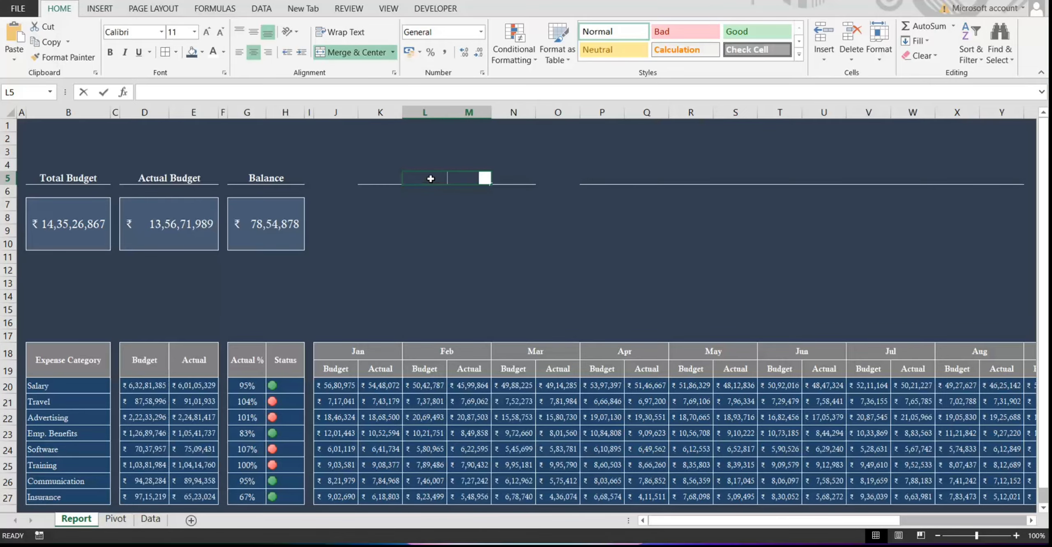
text(Bude)
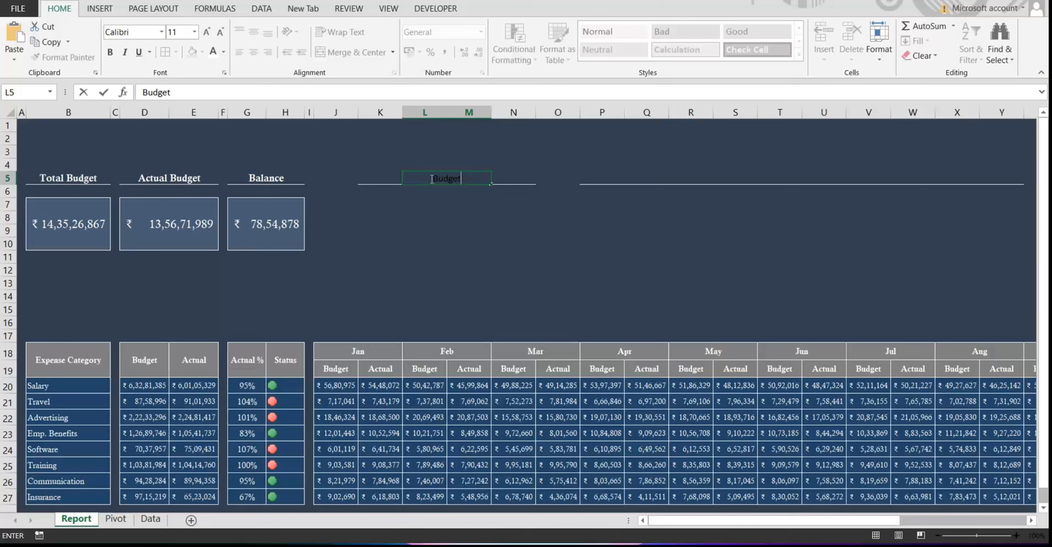
text(et Utilise)
key(Tab)
- Format the Budget Utilise heading in bold white Calisto MT
click(439, 177)
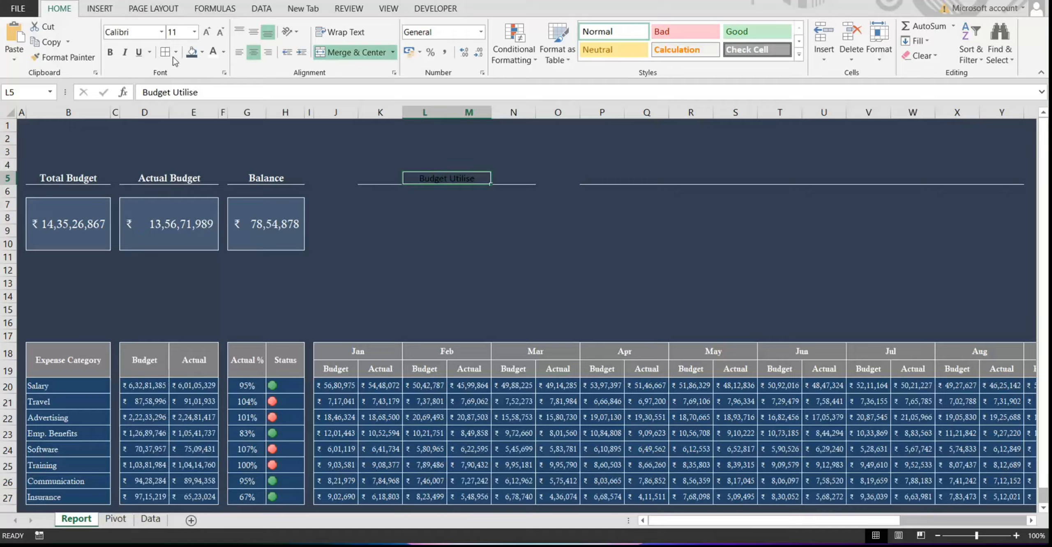
click(161, 32)
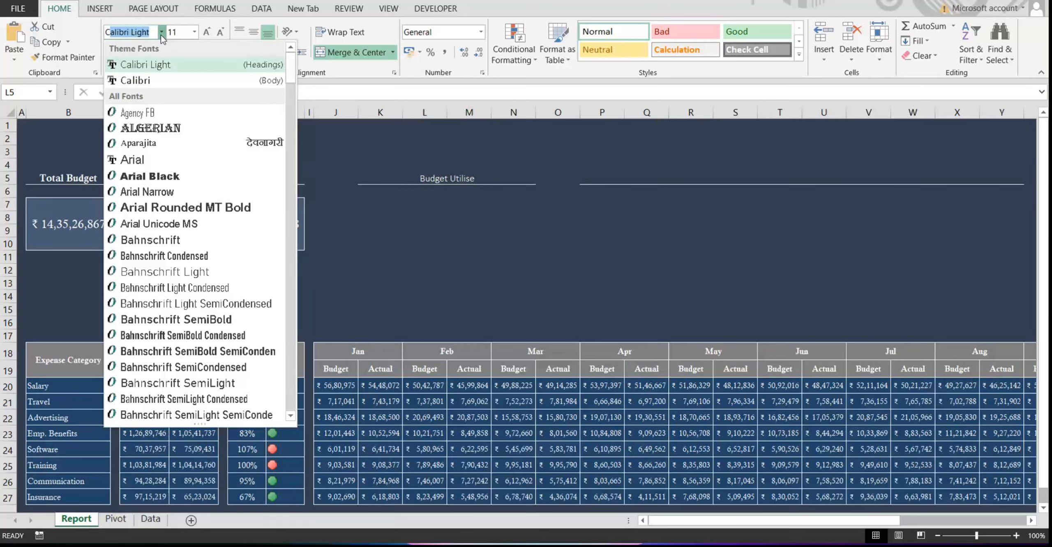
text(Calisto MT)
key(Return)
click(110, 52)
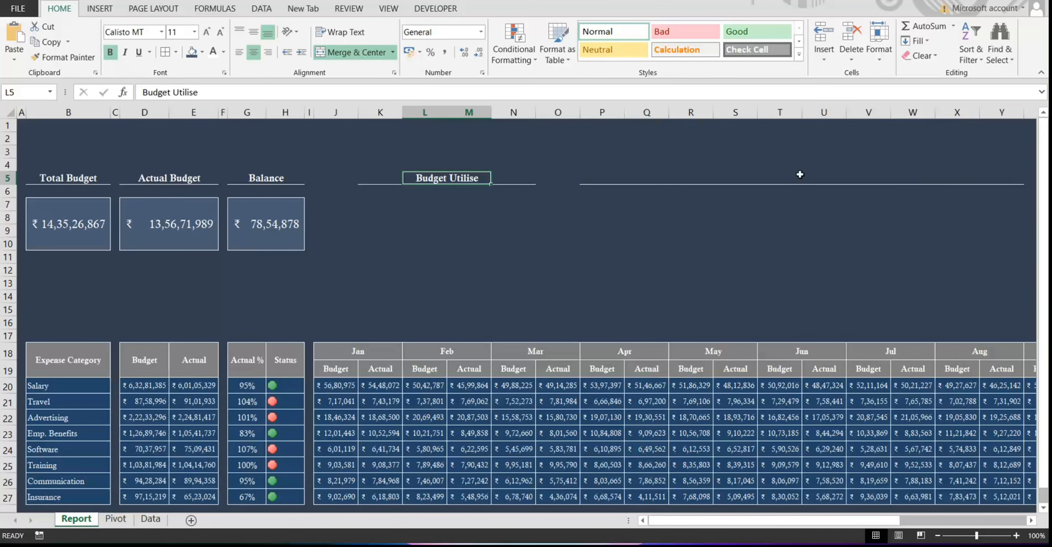
- Merge and centre T5:U5 and enter the heading "Trend Line"
click(795, 179)
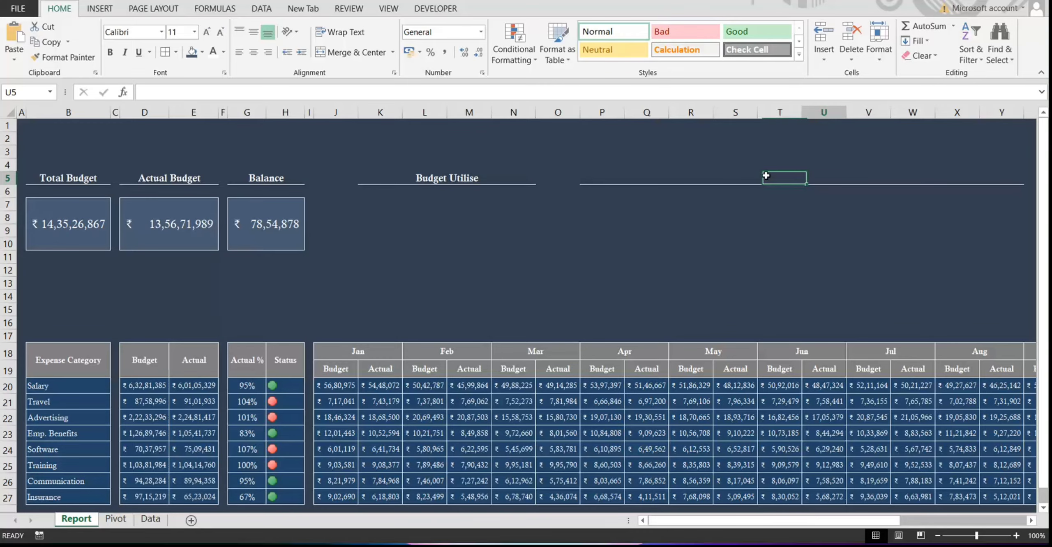
drag(768, 177, 827, 176)
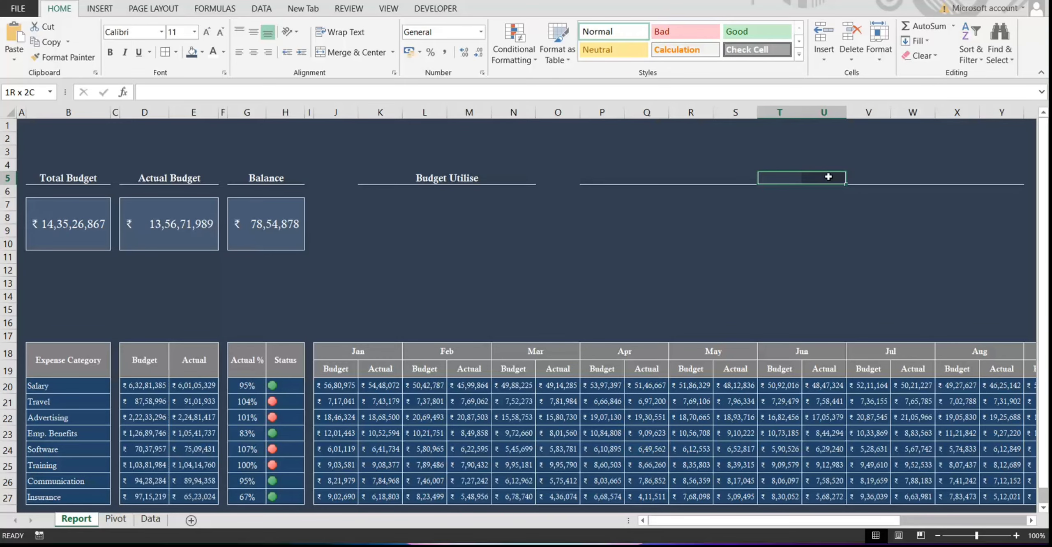
click(340, 53)
text(T)
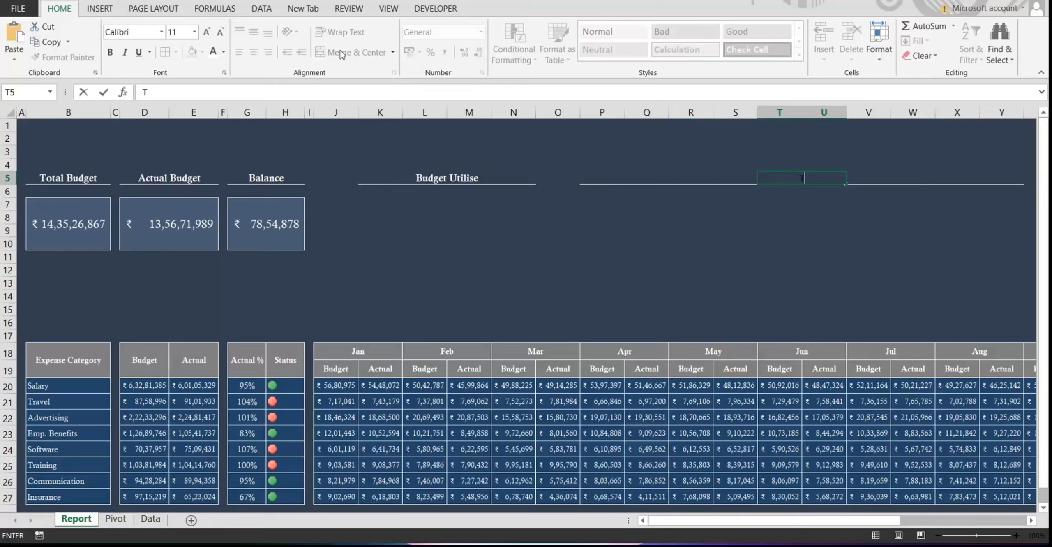
text(eend Line)
key(Tab)
- Format the Trend Line heading in bold white Calisto MT
click(792, 176)
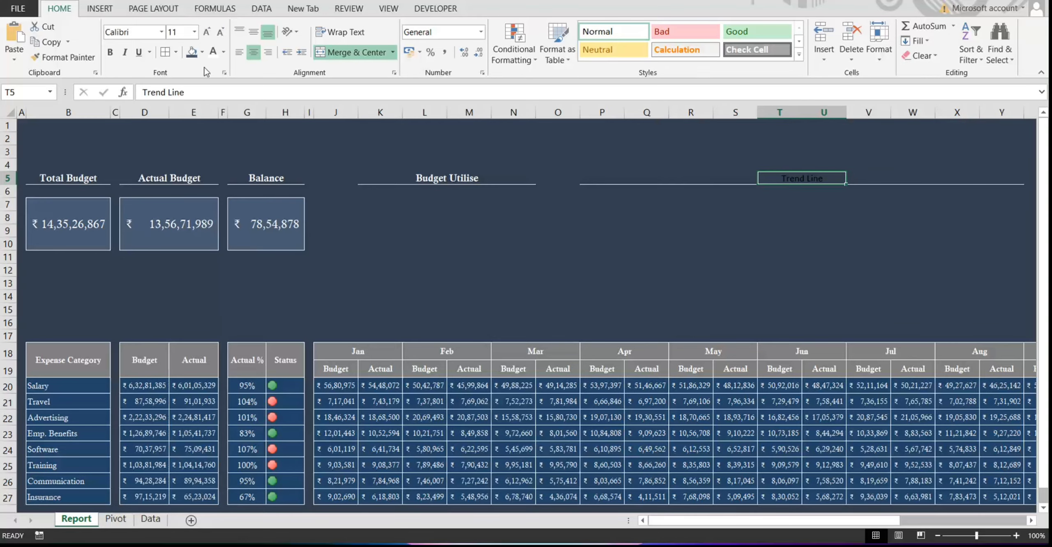
click(213, 52)
click(110, 52)
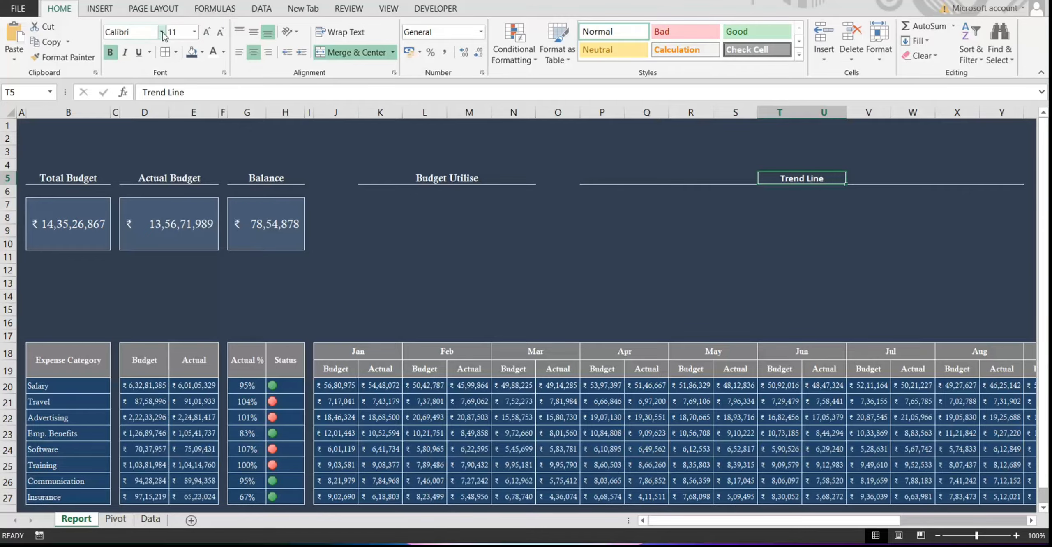
click(161, 32)
text(Calisto MT)
key(Return)
click(548, 221)
- Enter the label "Completed" in cell A29 of the Pivot sheet, below the second PivotTable
click(116, 518)
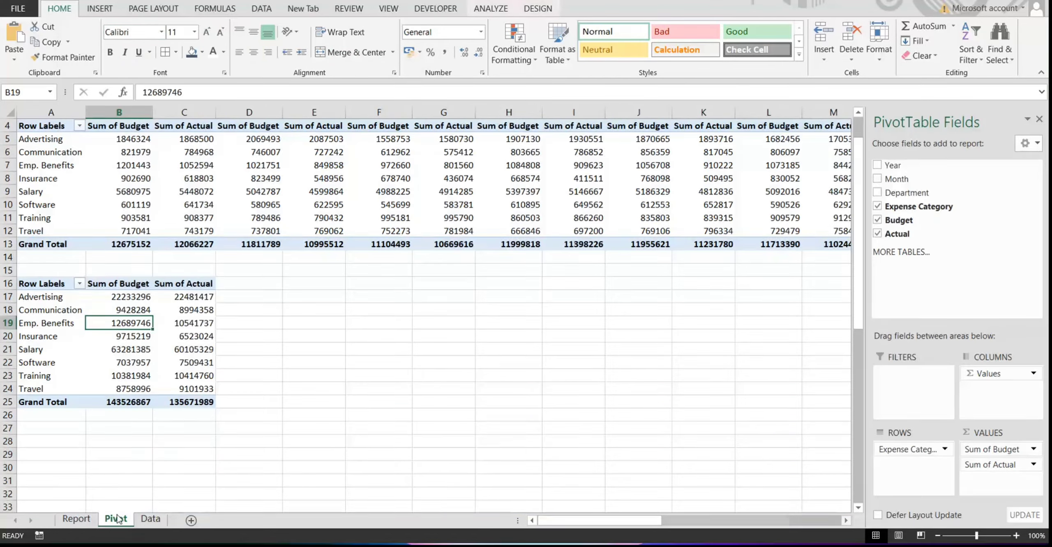
click(119, 453)
click(70, 454)
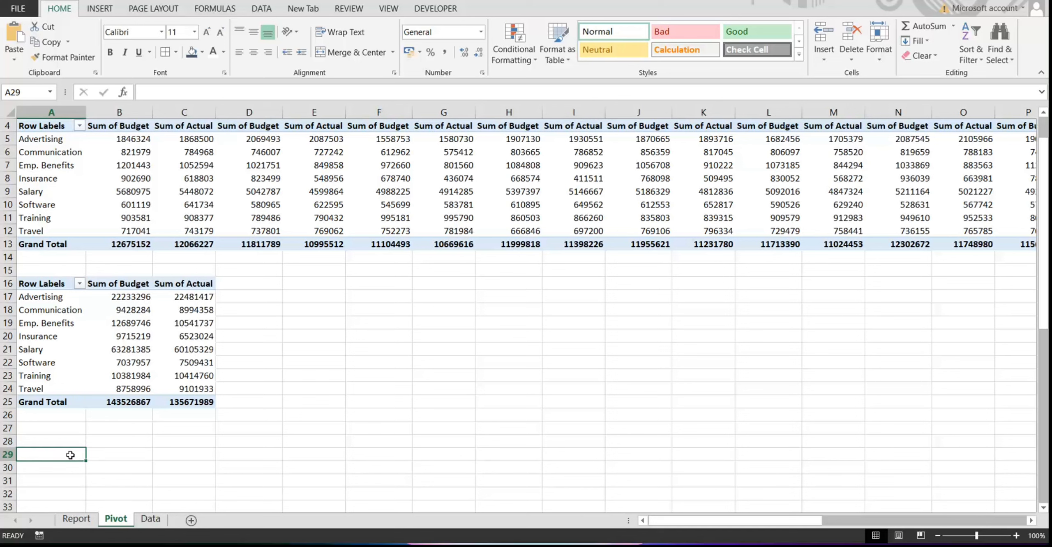
text(Completed)
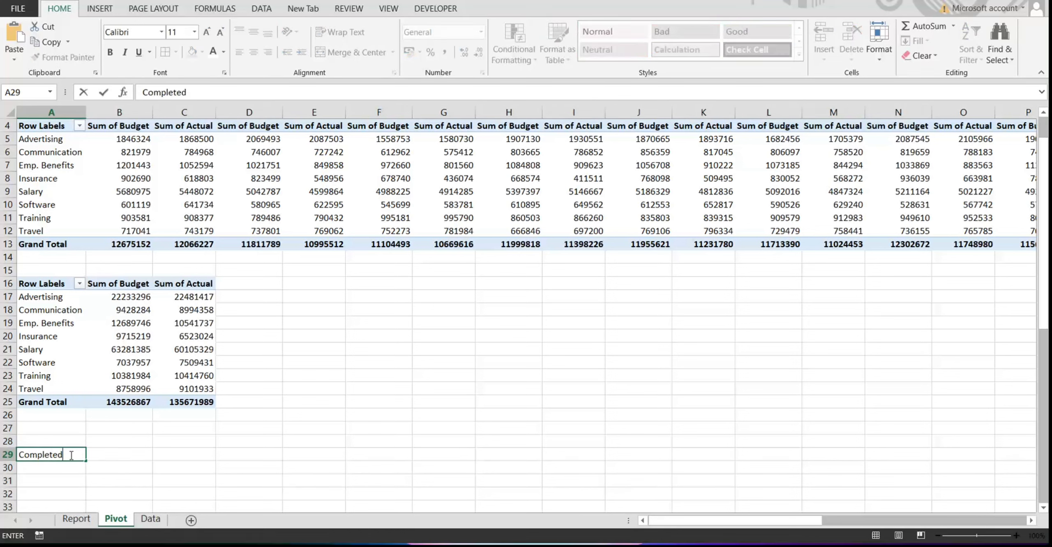
key(Tab)
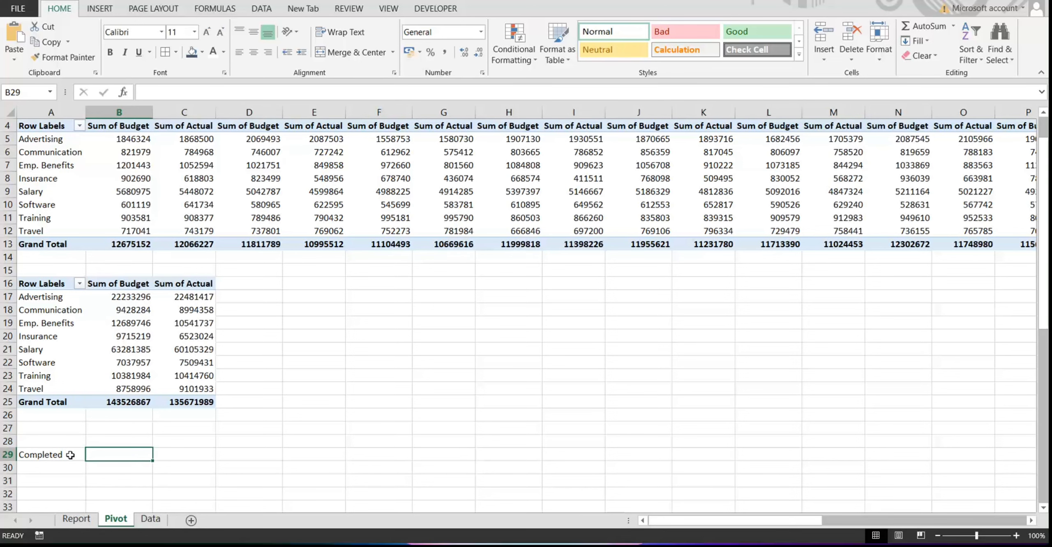
- Enter the label "Pending" in B29 and the formula =C25/B25 in A30, formatted as a percentage
text(Pending)
key(Return)
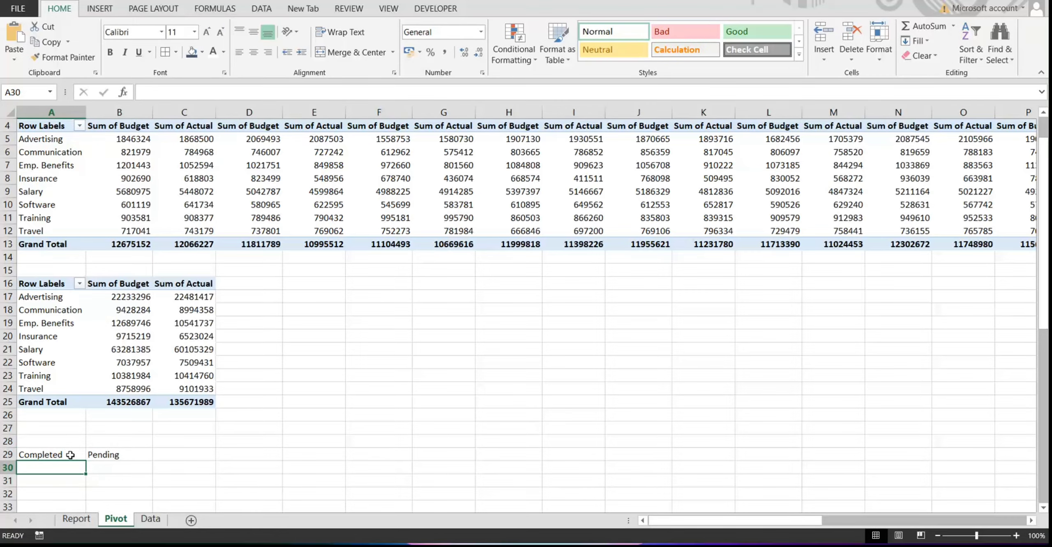
text(=c25/b25)
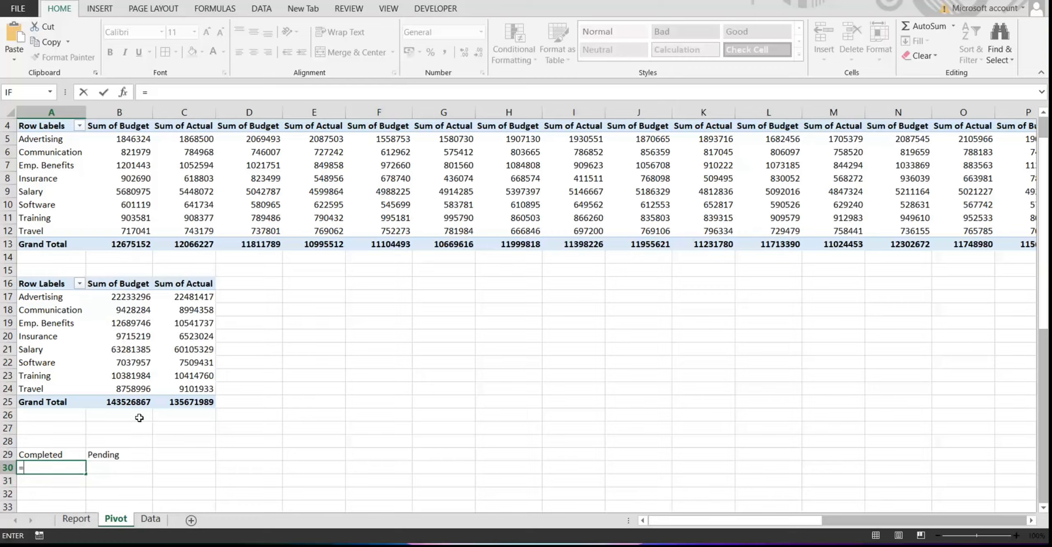
text(c25)
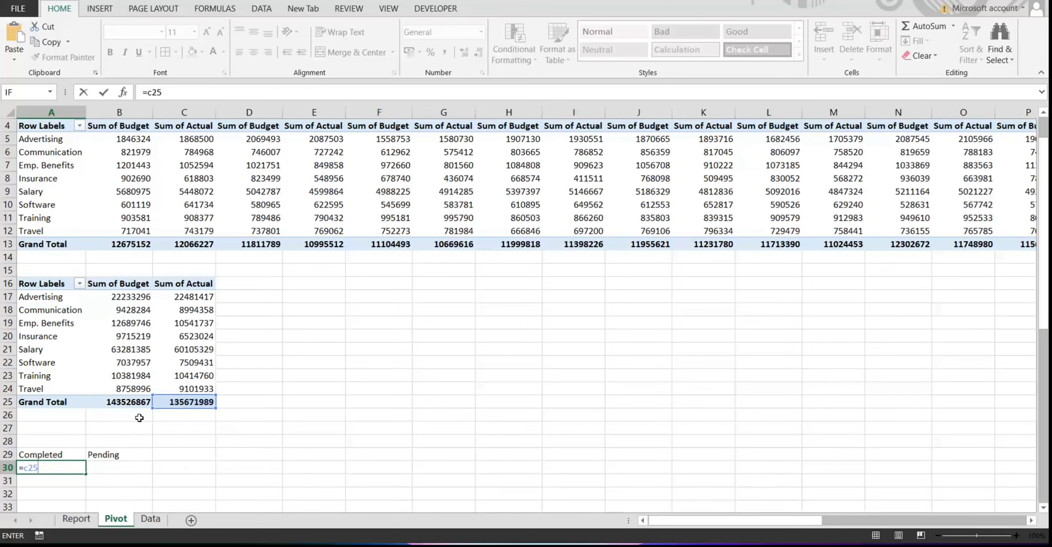
text(/b25)
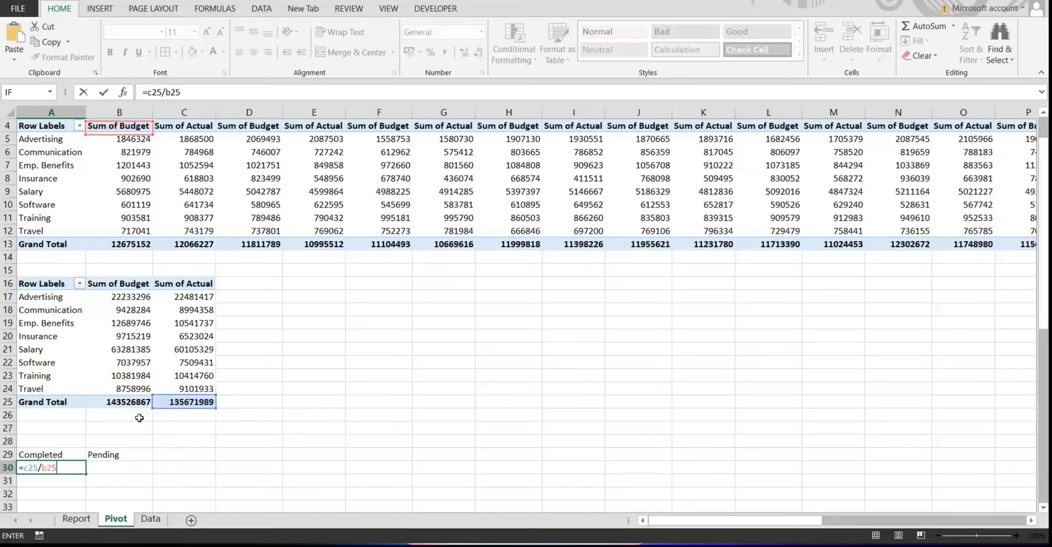
key(Return)
click(64, 467)
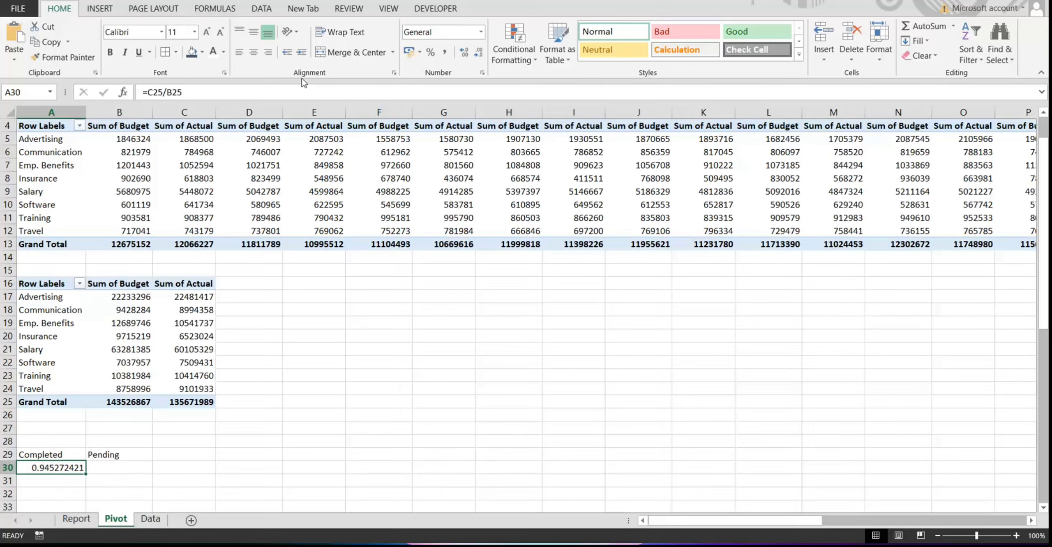
click(431, 52)
- Enter the formula =110%-A30 in B30 and display A30:B30 as percentages without decimals
click(116, 466)
text(=1)
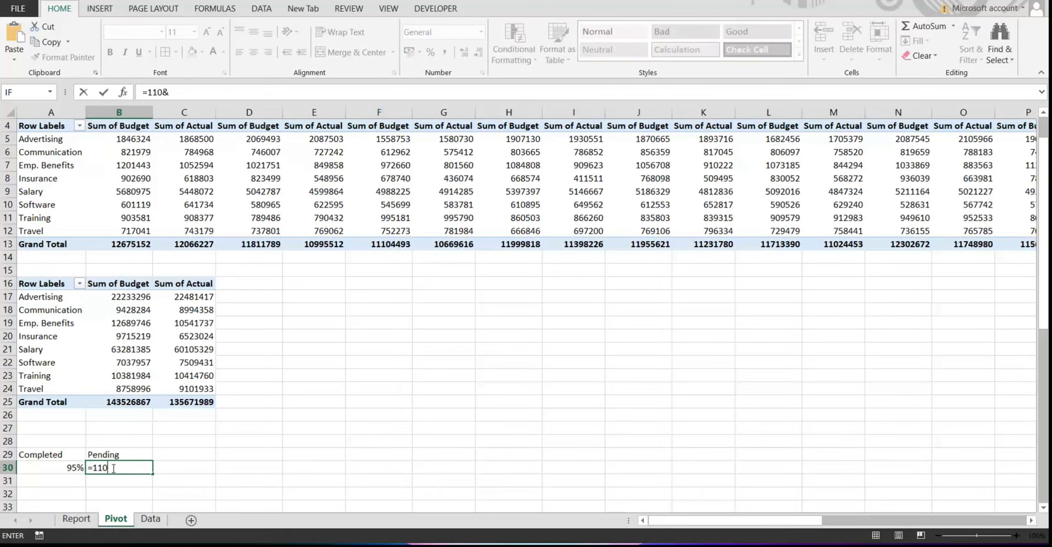
text(10%-)
click(64, 467)
key(Return)
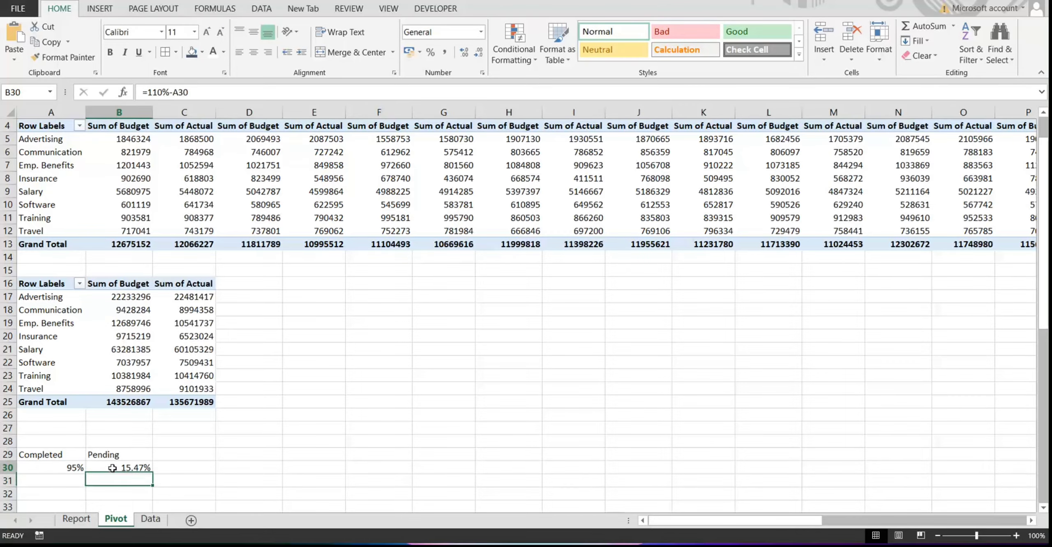
drag(64, 467, 119, 467)
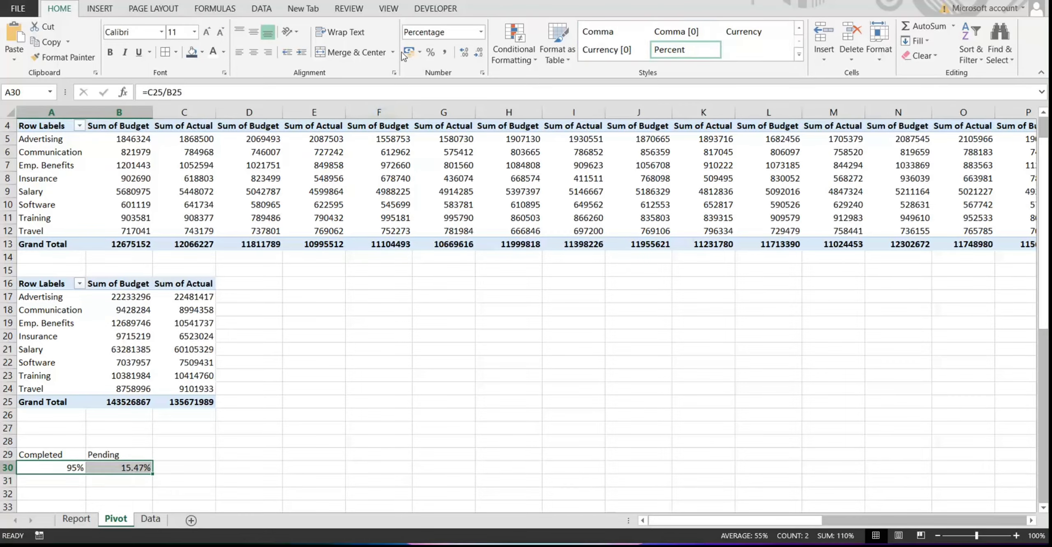
click(478, 52)
- Insert a doughnut chart from the Completed and Pending data in A29:B30
drag(47, 453, 123, 468)
click(99, 9)
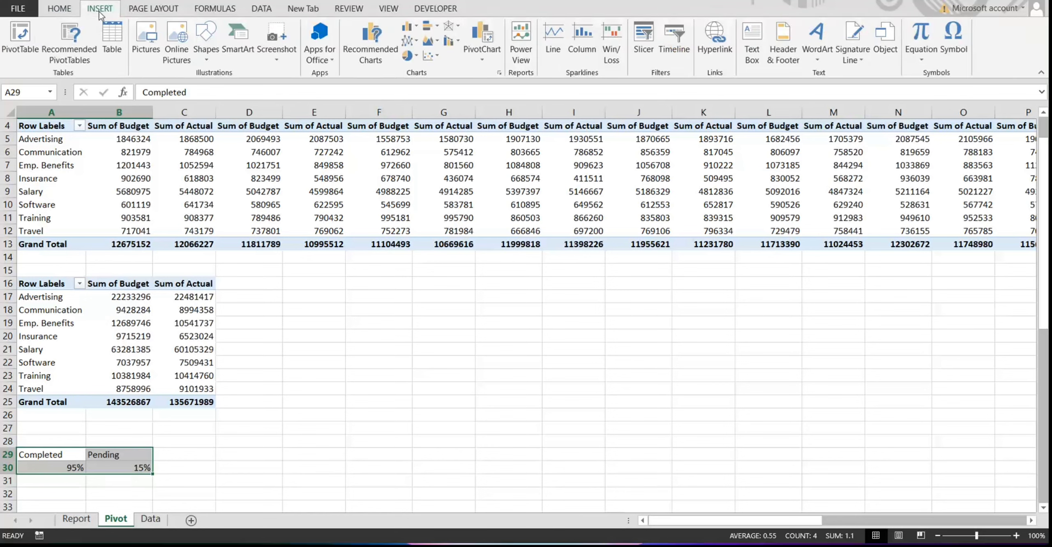
click(409, 55)
click(449, 228)
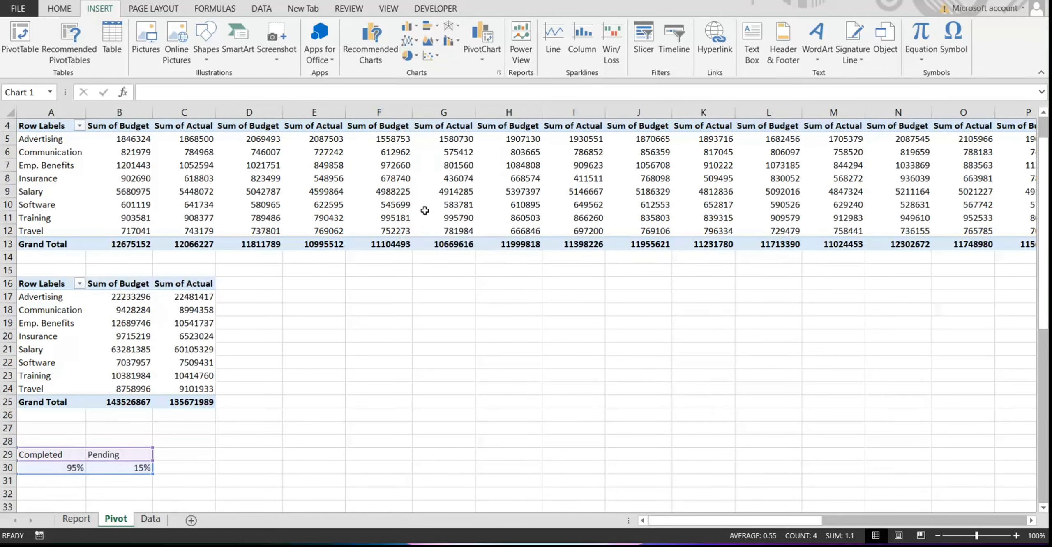
- Remove the title and the legend from the doughnut chart
click(718, 232)
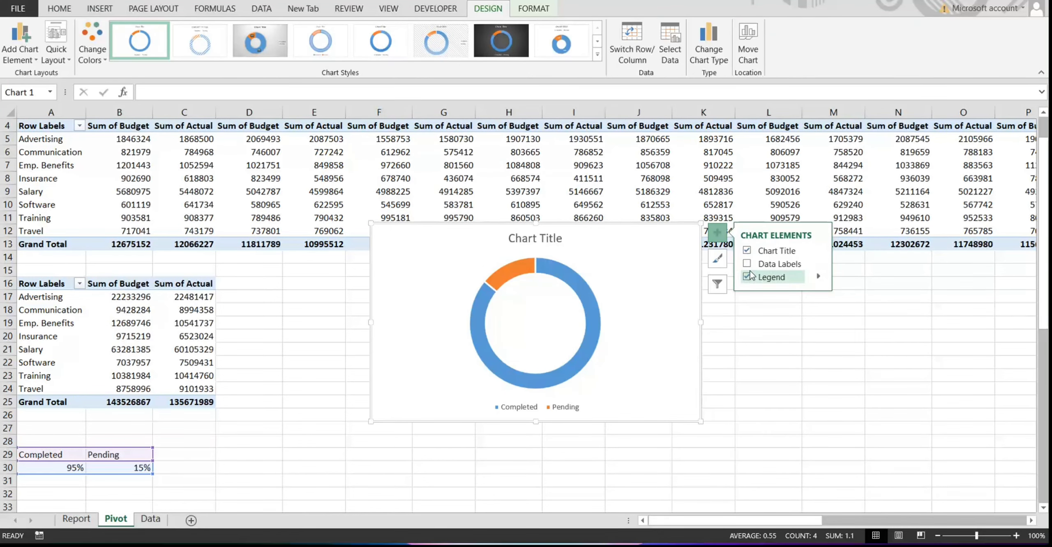
click(747, 250)
click(747, 276)
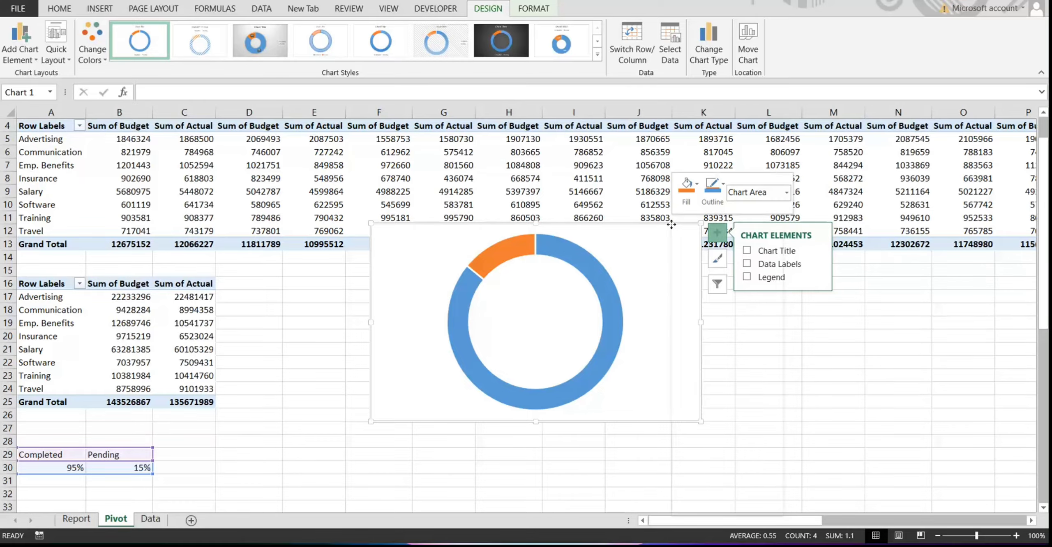
- Cut the doughnut chart from the Pivot sheet and paste it into the Report sheet at K10
key(Delete)
click(84, 515)
click(364, 243)
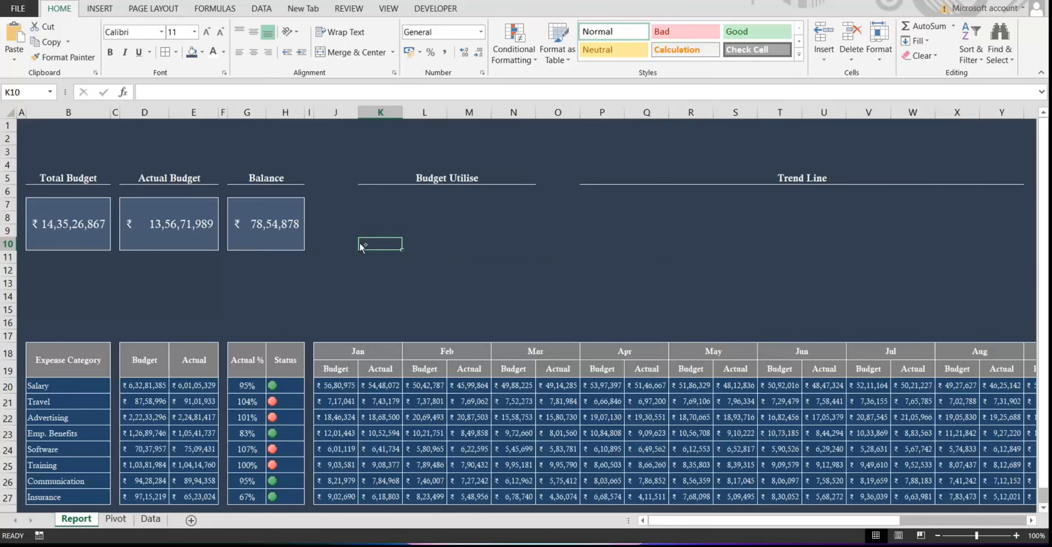
key(ctrl+v)
- Shrink the doughnut chart to about 5.4 cm high and 7.98 cm wide and place it below the Budget Utilise heading
drag(688, 438, 588, 377)
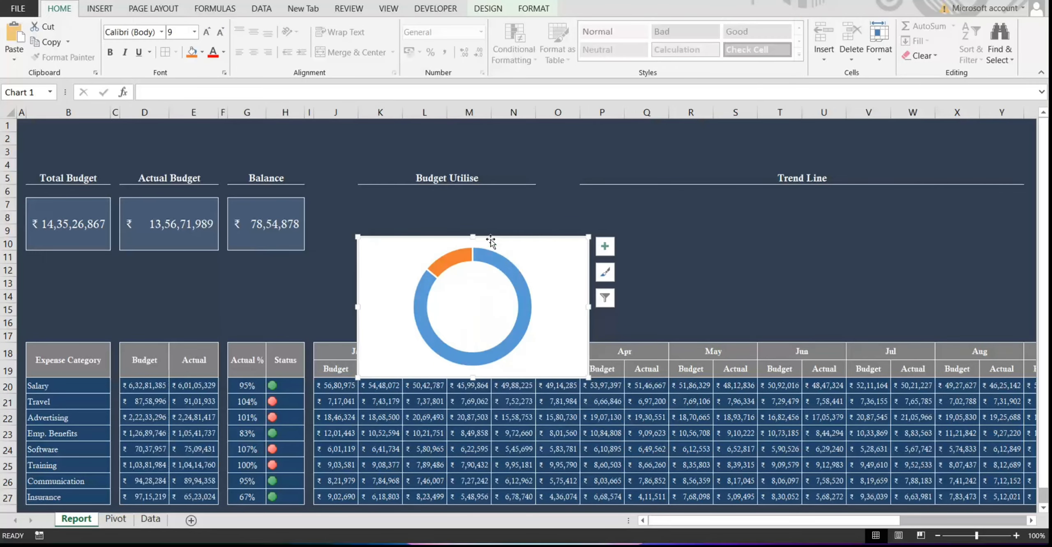
drag(449, 241, 430, 192)
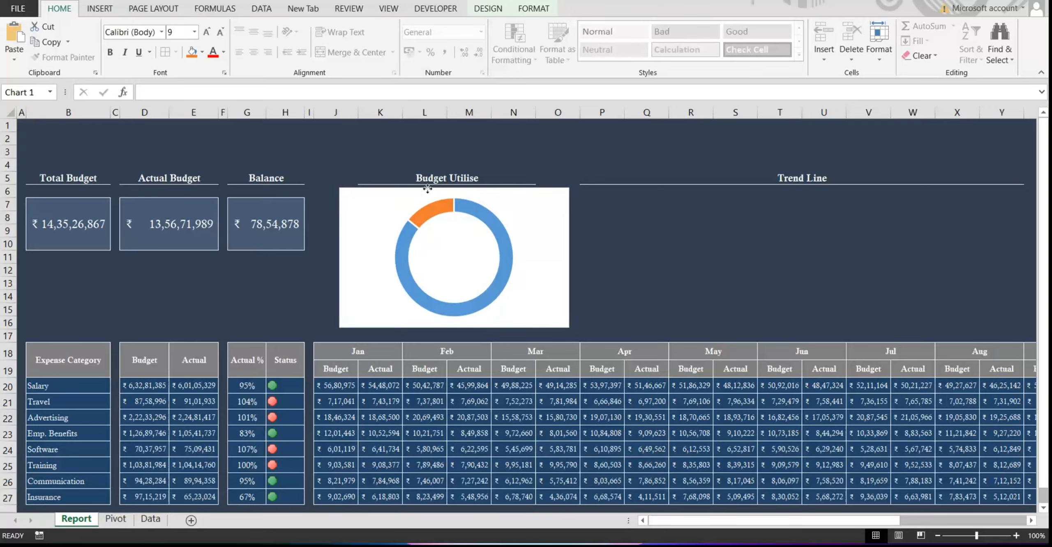
drag(570, 257, 548, 257)
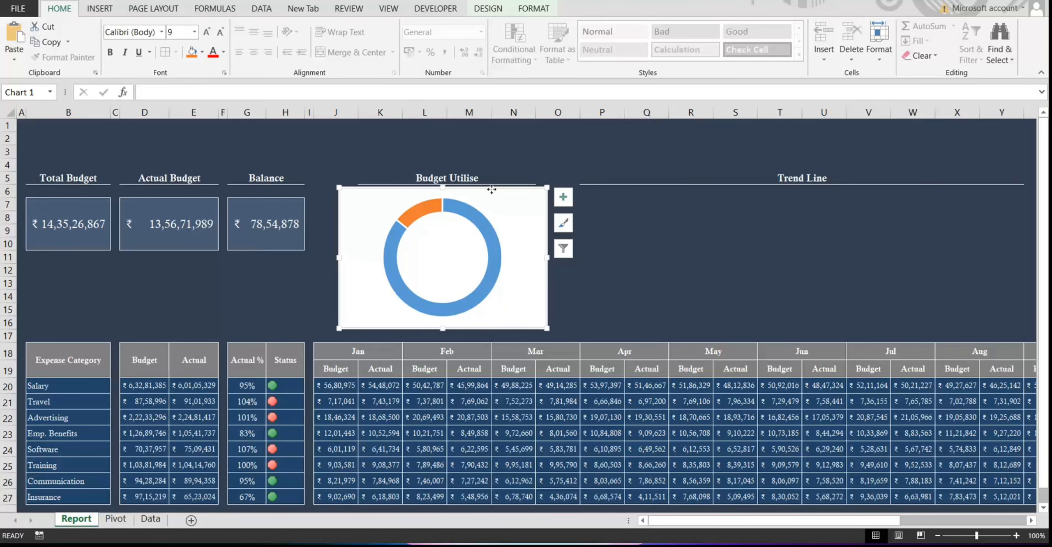
- Set the doughnut chart area to no fill and no outline
click(518, 12)
click(523, 26)
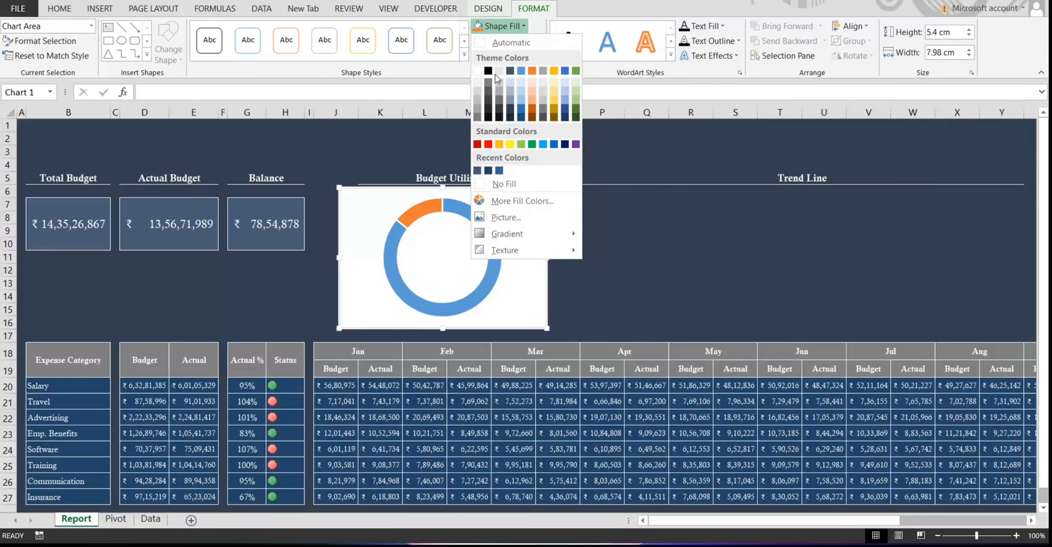
click(501, 202)
click(498, 46)
click(507, 202)
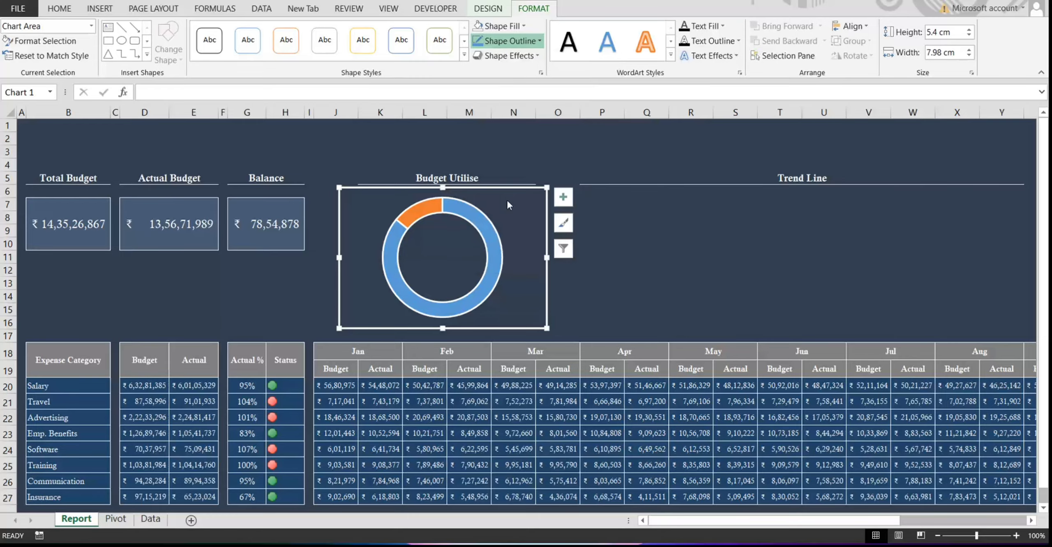
- Set the doughnut hole size of the chart series to 55%
click(473, 214)
right_click(473, 215)
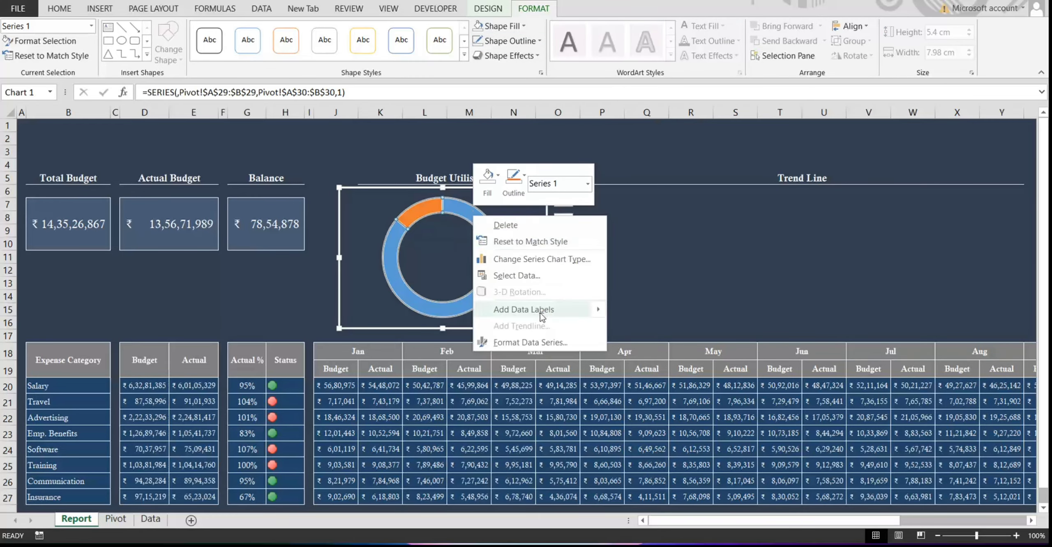
click(575, 344)
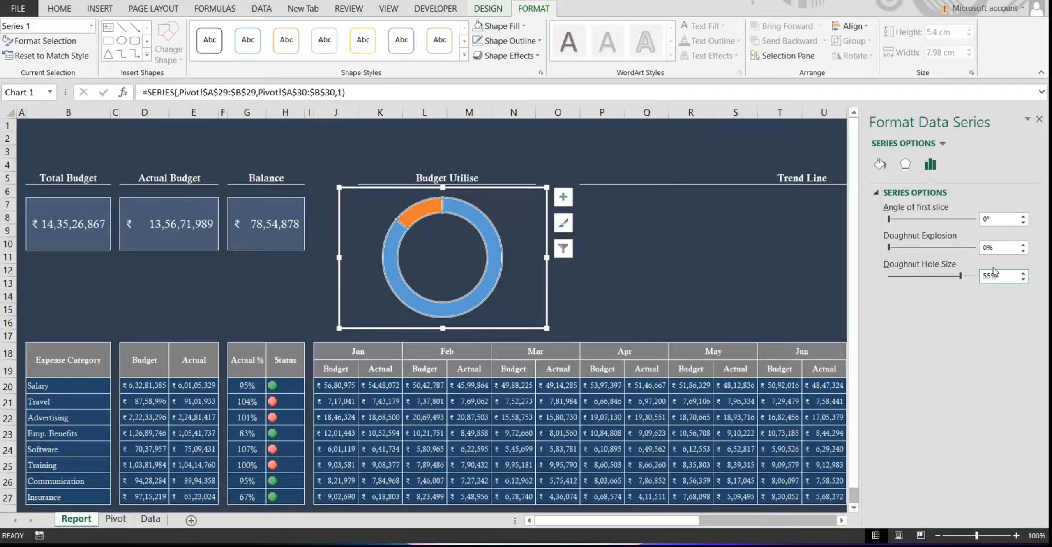
text(5)
key(Return)
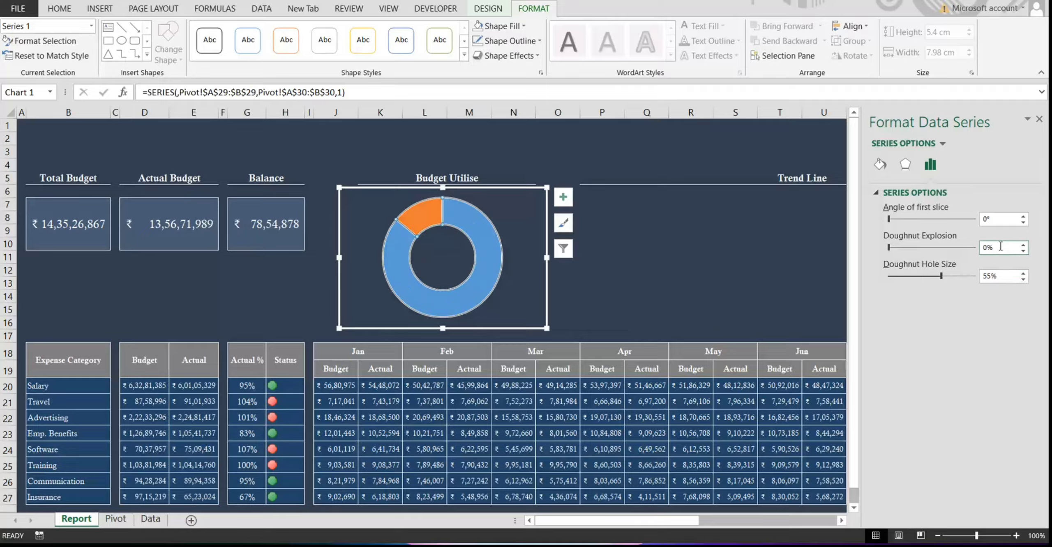
- Remove the border of the Pending slice and give it a solid light grey fill
click(880, 165)
click(420, 218)
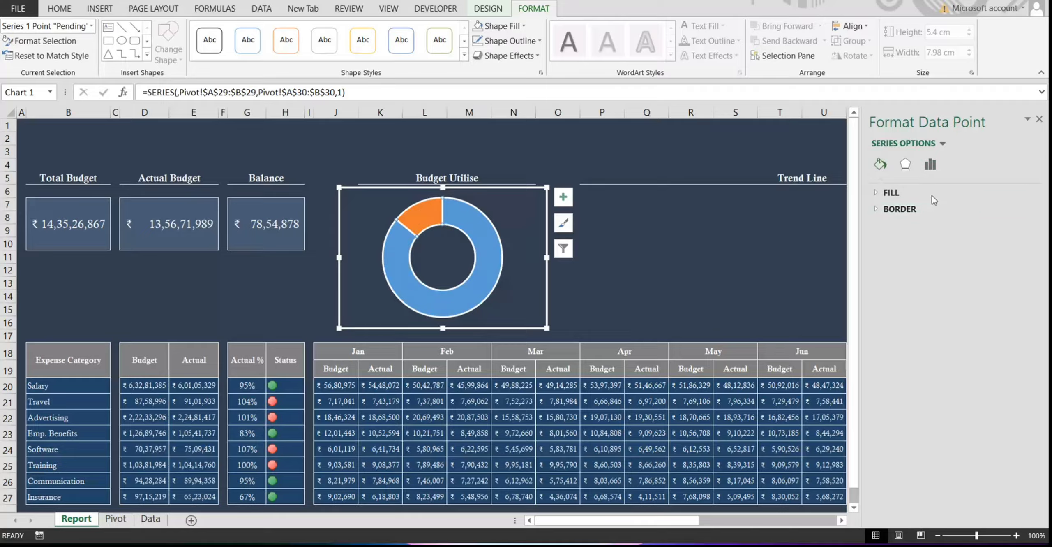
click(900, 209)
click(903, 224)
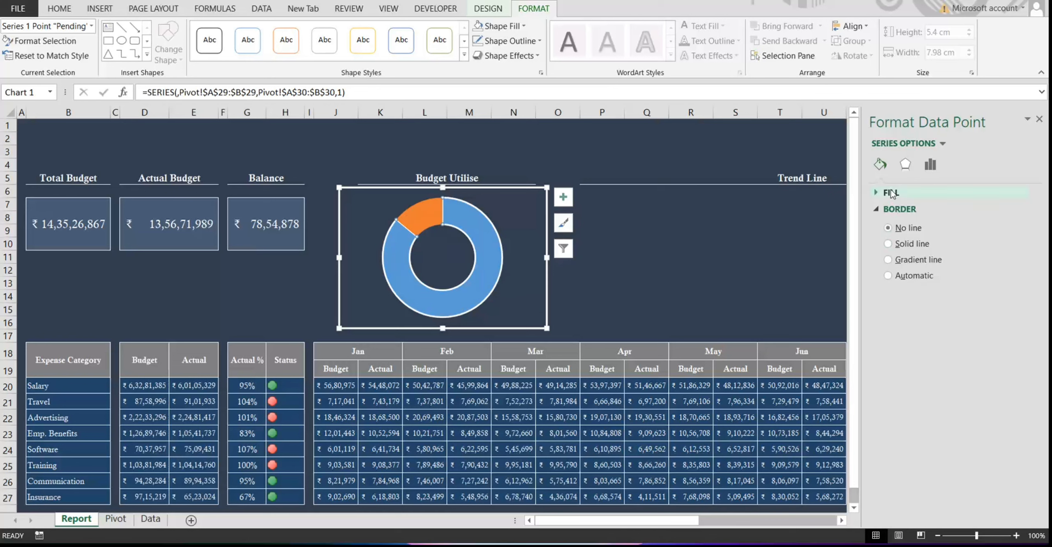
click(891, 193)
click(1015, 330)
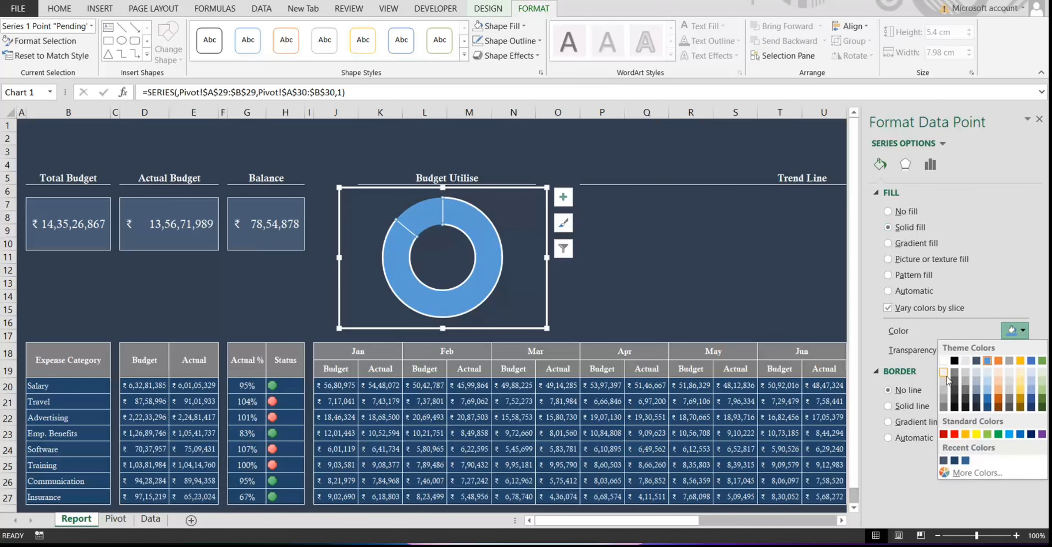
click(947, 386)
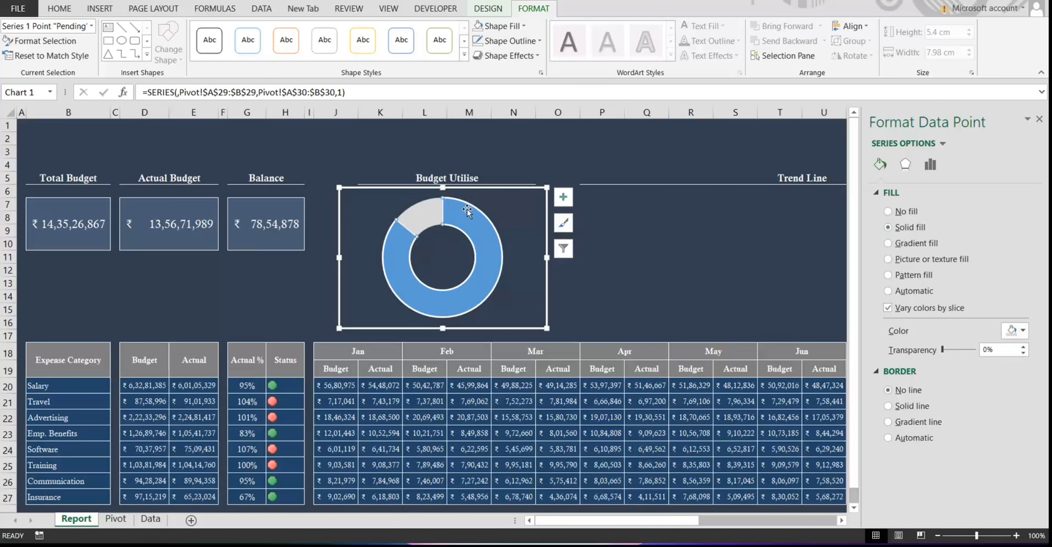
click(1015, 330)
click(938, 373)
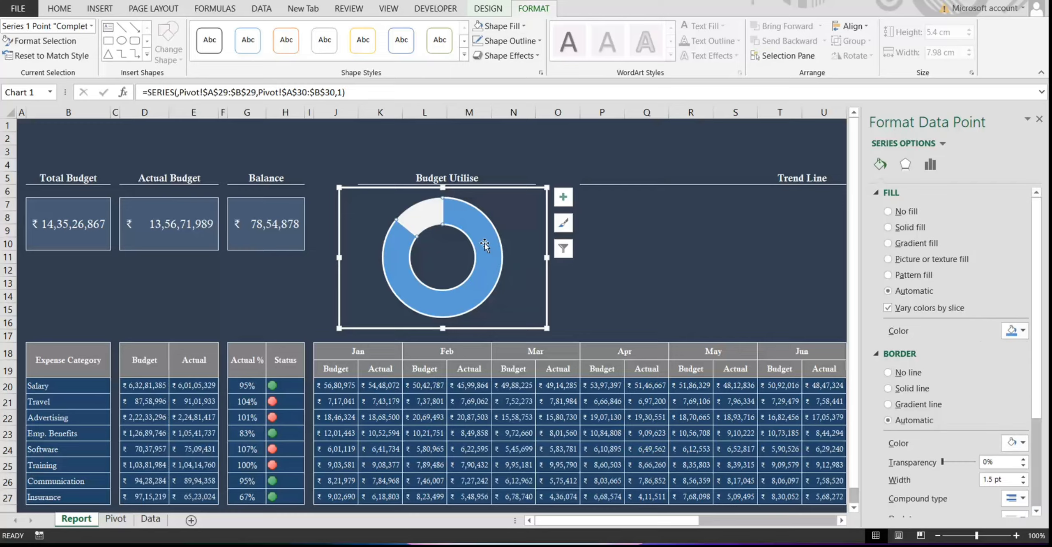
click(1016, 330)
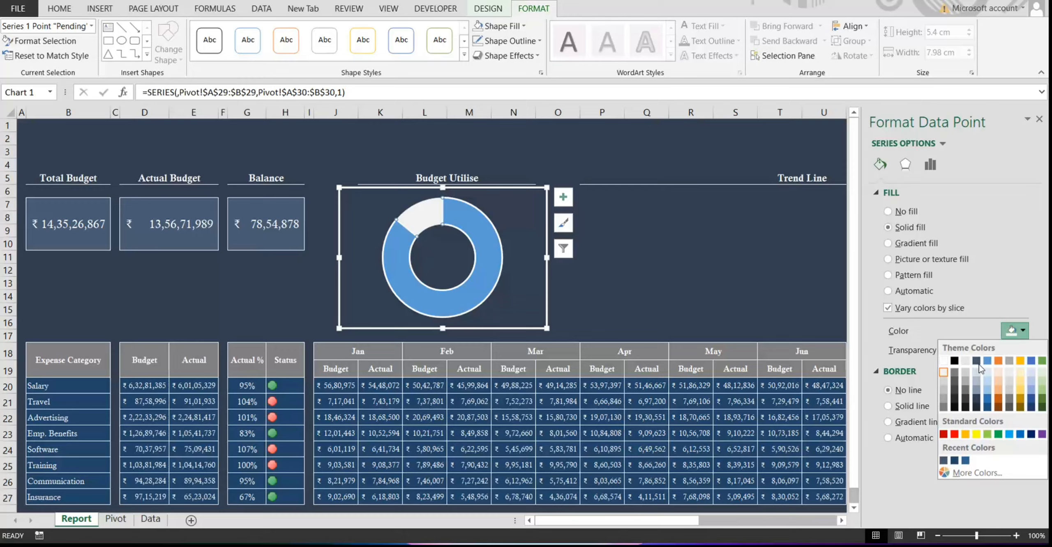
click(944, 388)
- Fill the Completed slice with the recent blue-grey colour used on the summary cards and remove its border
click(493, 240)
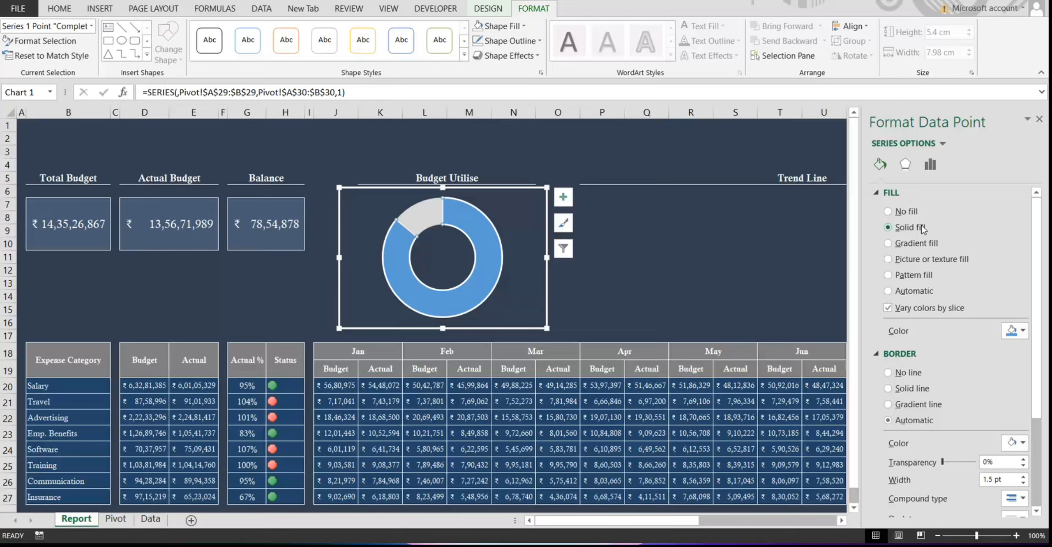
click(1015, 330)
click(946, 464)
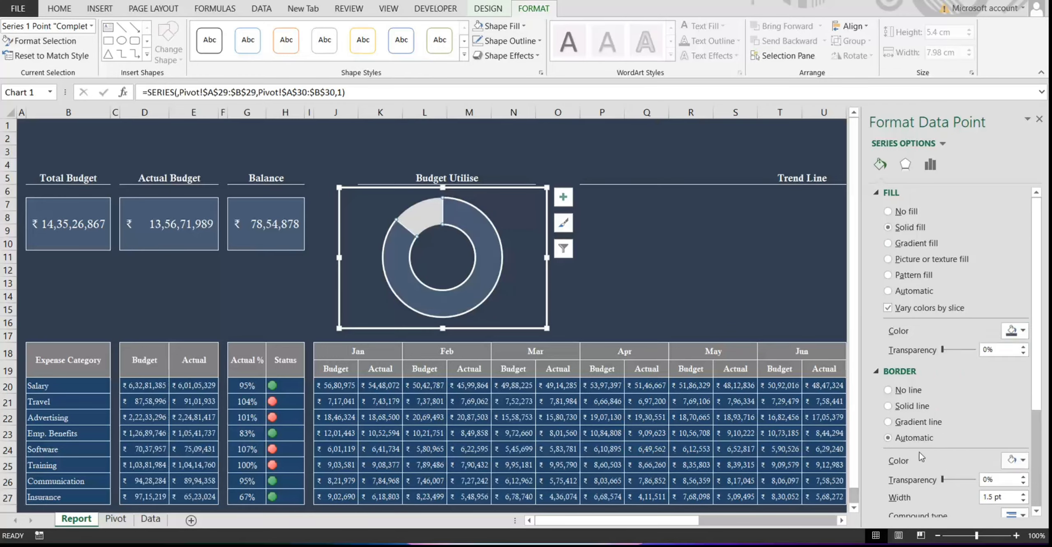
click(915, 393)
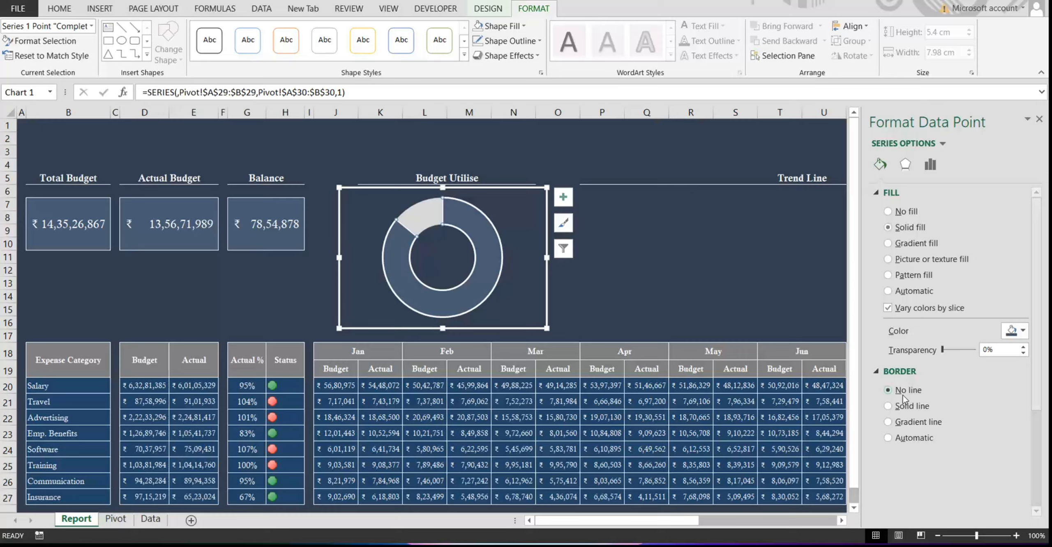
click(623, 245)
click(611, 229)
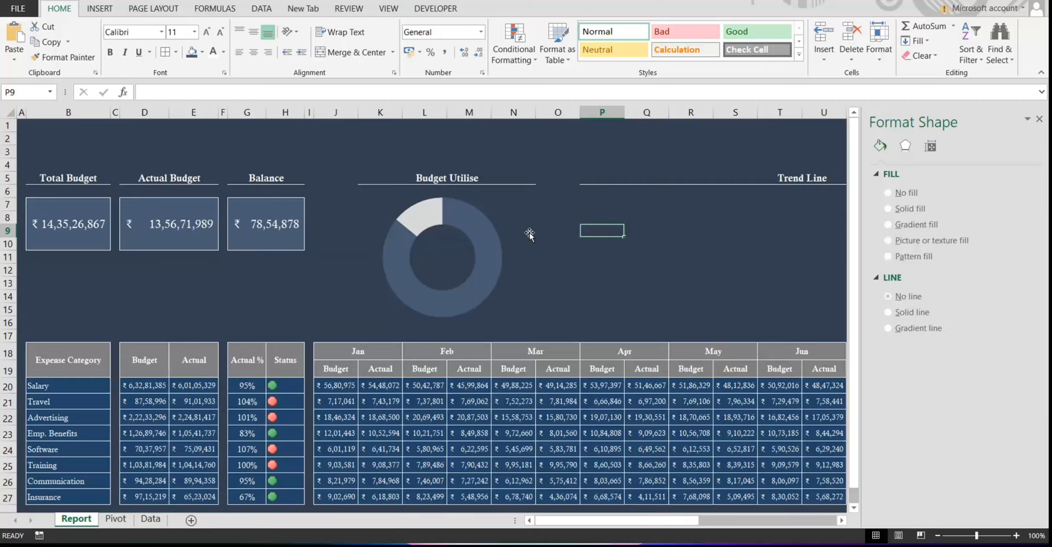
- Change the fill of the Pending slice to a darker, medium grey
click(426, 215)
click(426, 214)
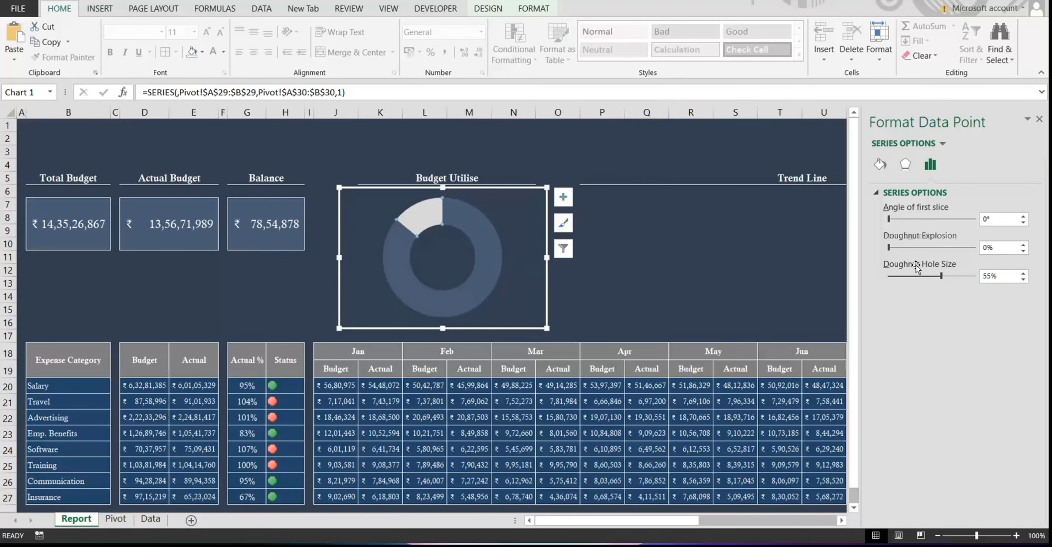
click(879, 165)
click(1015, 330)
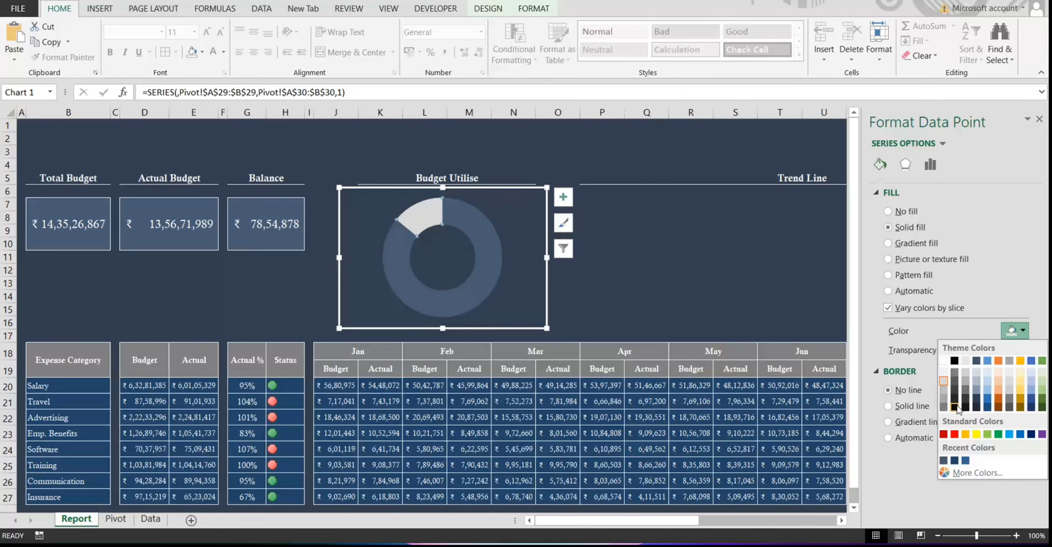
click(943, 401)
click(647, 296)
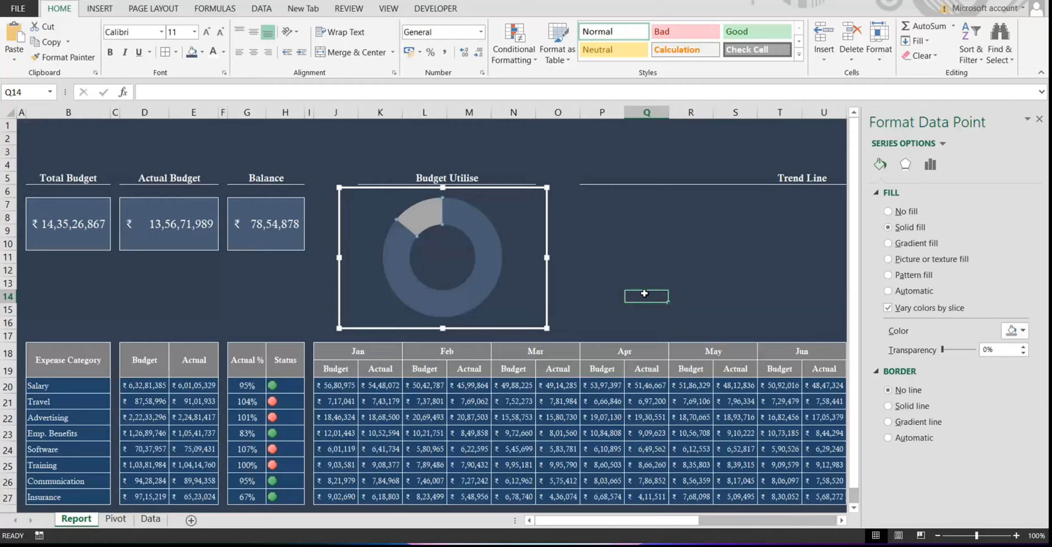
- Insert a text box about 1.12 cm high and 1.72 cm wide in the doughnut's centre, with no fill and no outline
click(590, 240)
click(91, 9)
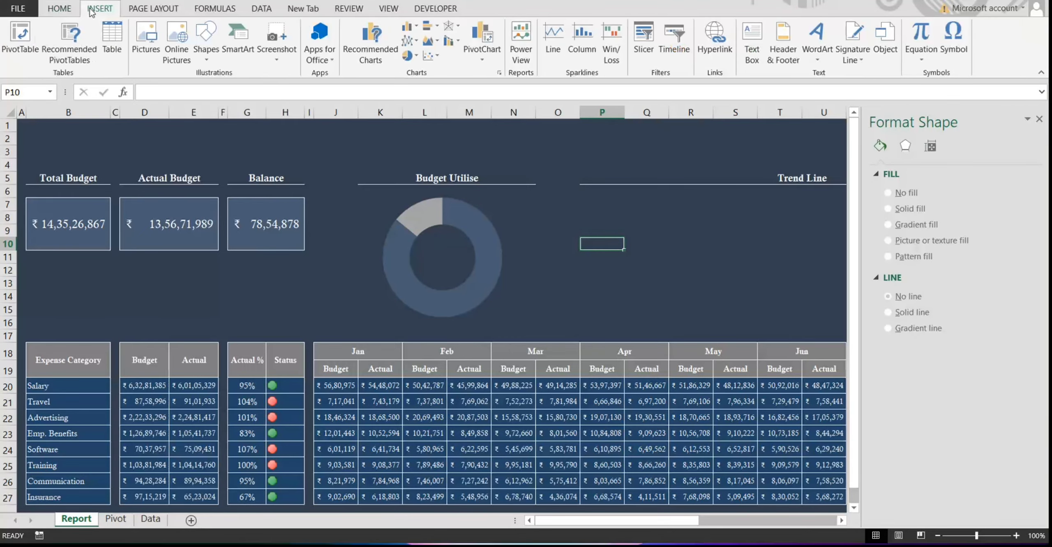
click(746, 56)
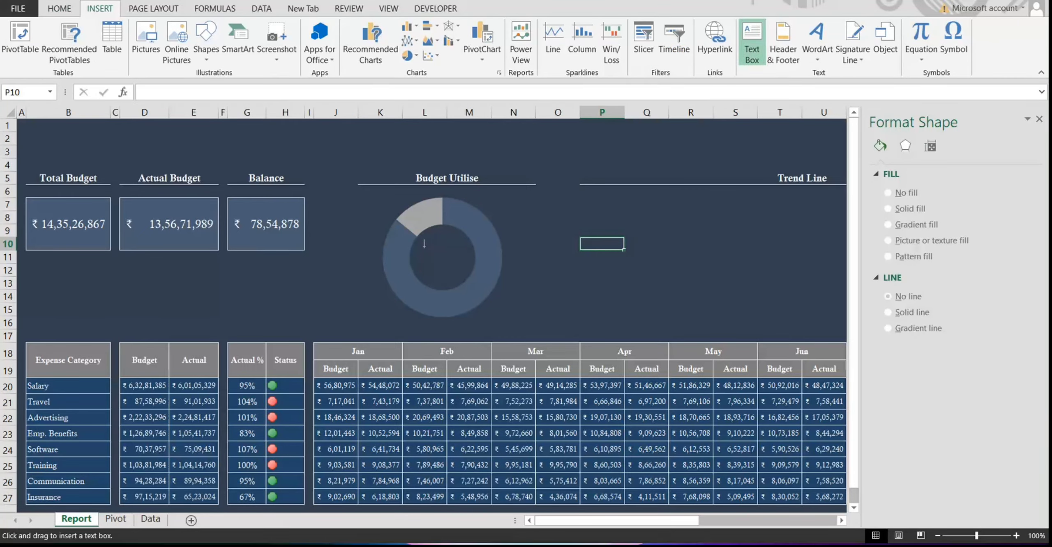
drag(420, 244, 465, 273)
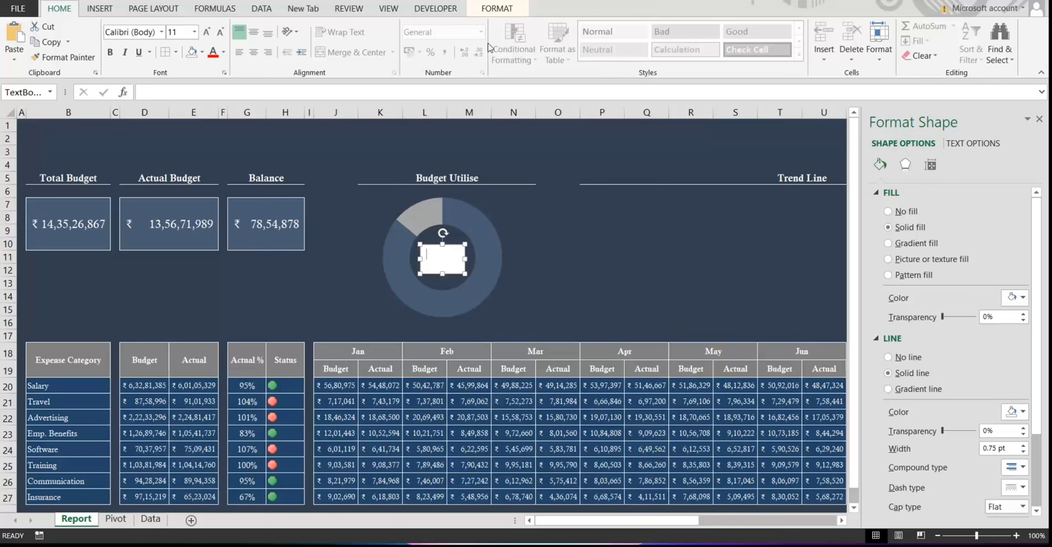
click(497, 8)
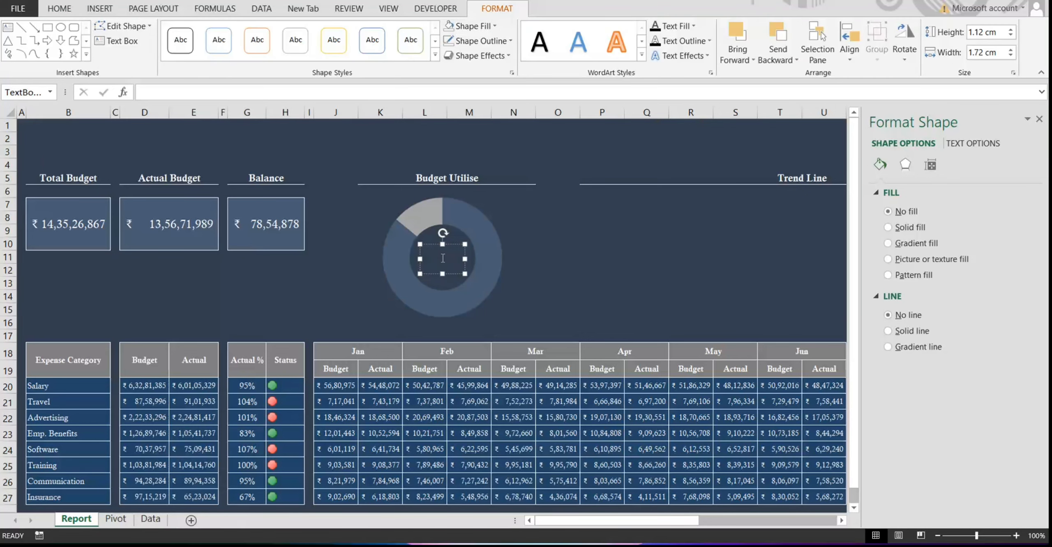
- Link the text box in the doughnut to the Completed percentage with the formula =Pivot!A30
click(193, 92)
text(=)
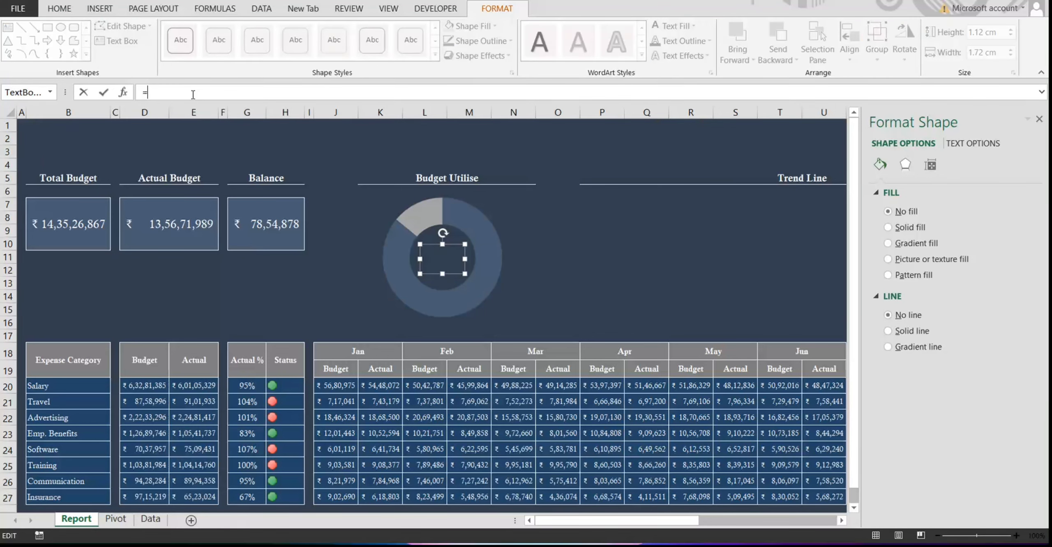
click(115, 518)
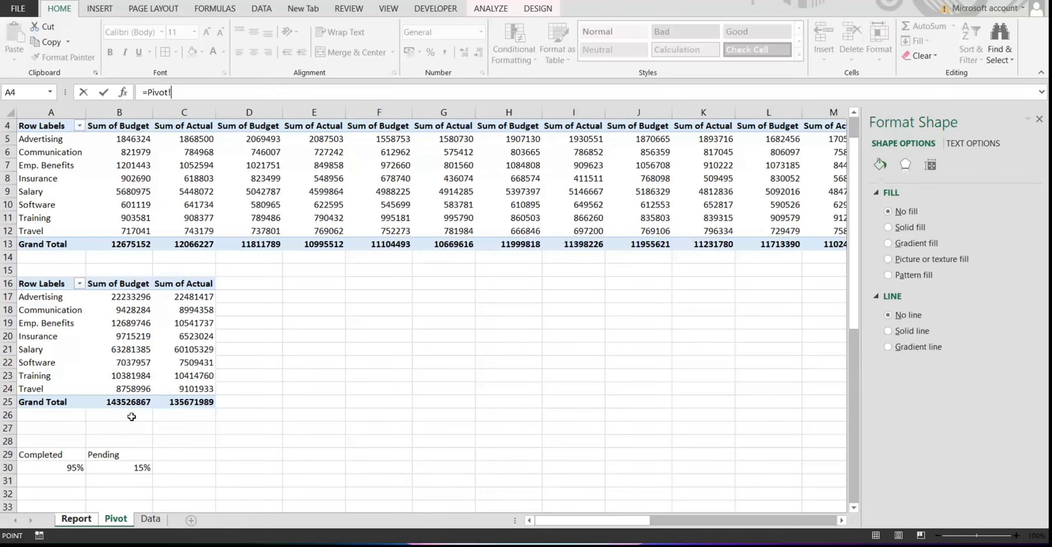
click(74, 467)
key(Return)
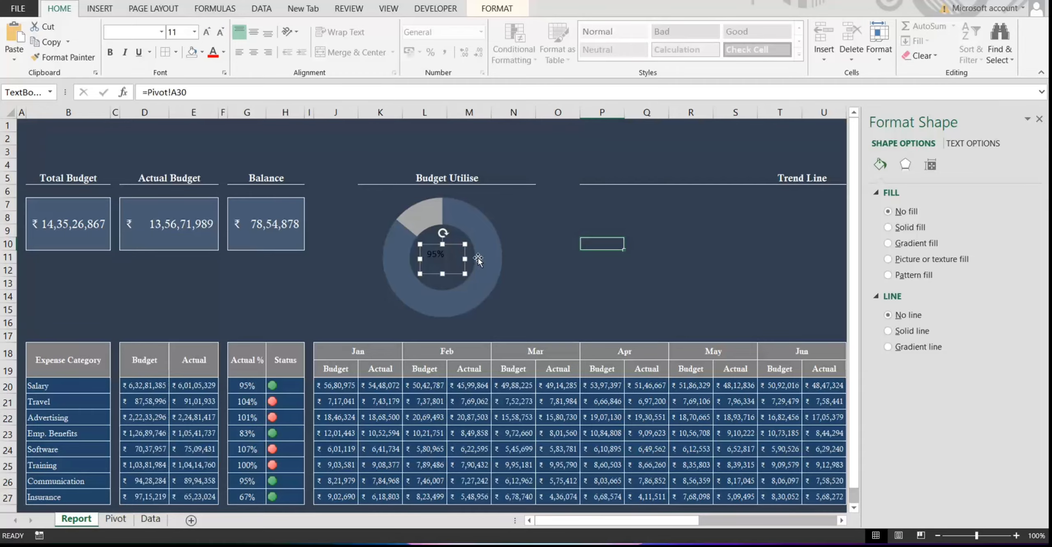
- Set the doughnut text box's font to Calisto MT at size 14
click(161, 32)
text(Calisto MT)
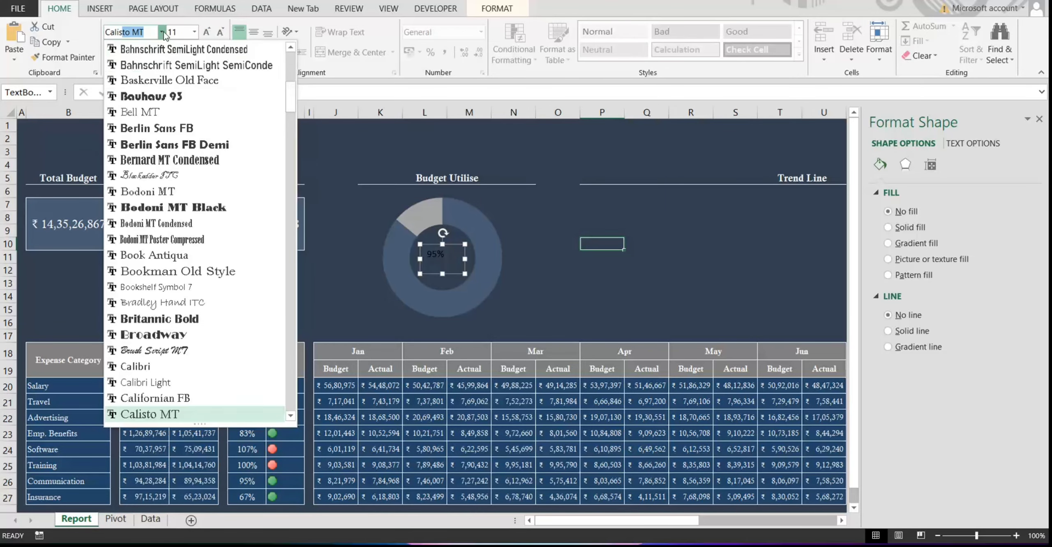
key(Return)
click(206, 32)
click(206, 31)
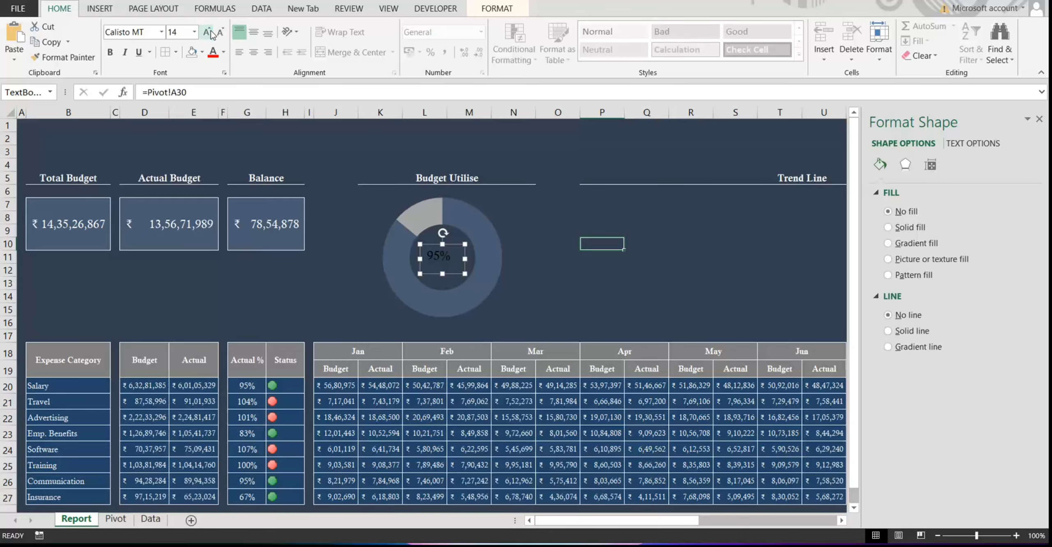
- Centre the doughnut percentage horizontally and vertically, make it white and bold, and close the formatting pane
click(253, 32)
click(253, 52)
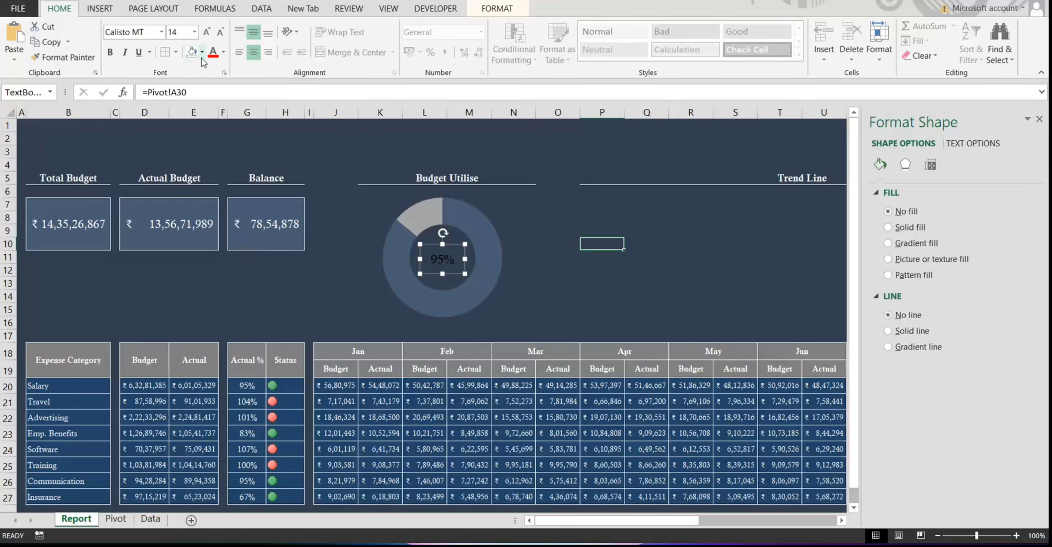
click(223, 52)
click(215, 85)
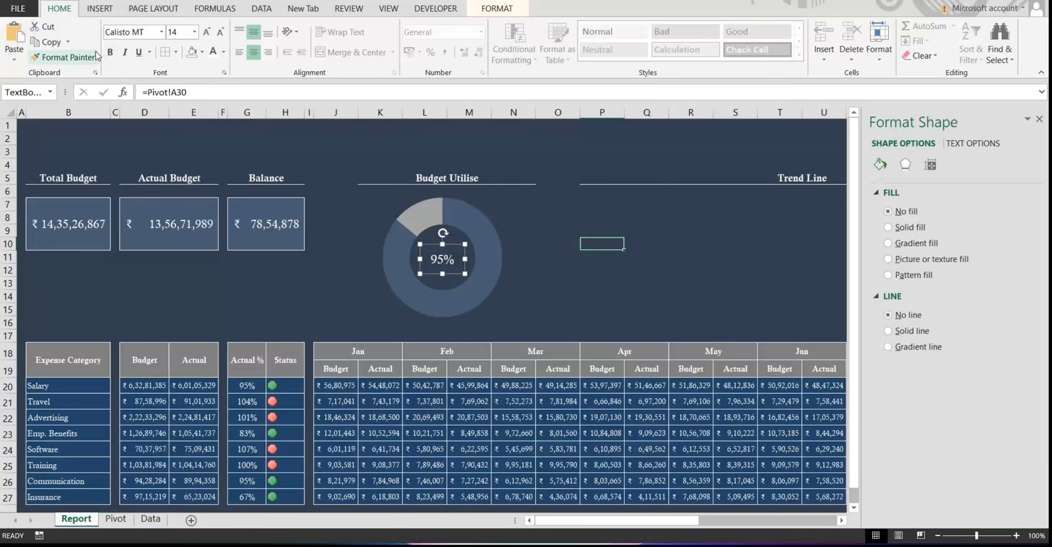
click(110, 52)
click(308, 297)
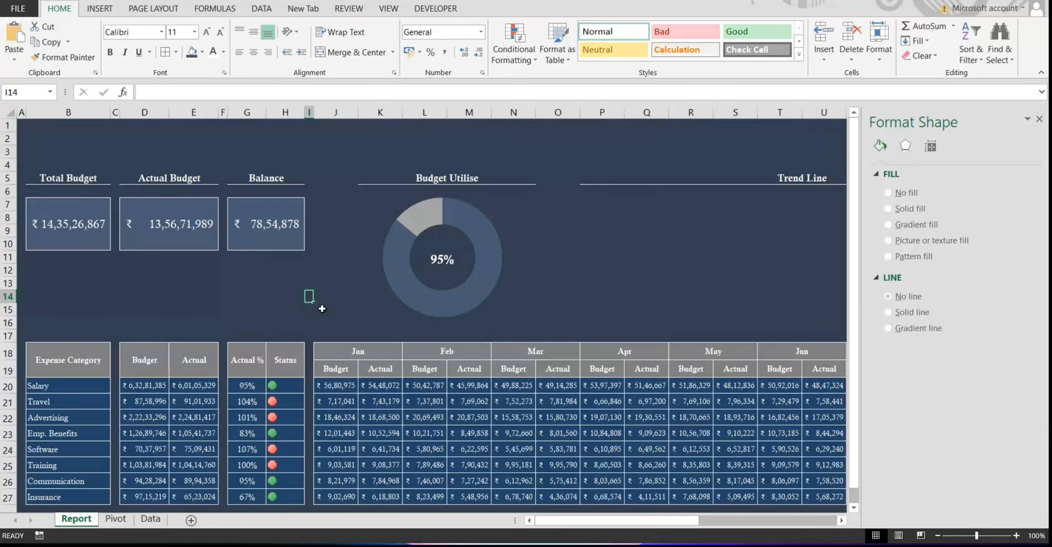
click(1039, 120)
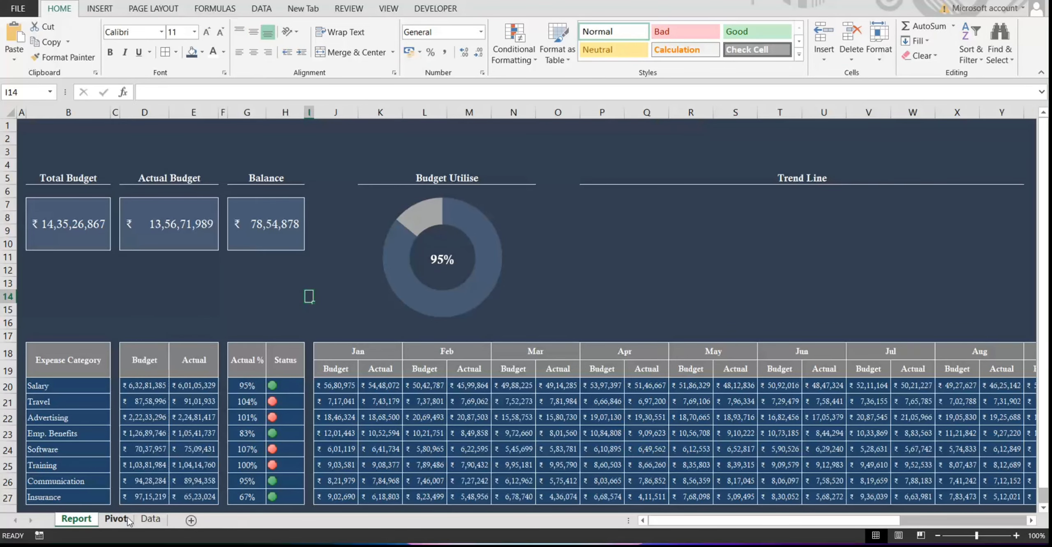
- Copy the expense category PivotTable in A16:C25 of the Pivot sheet and paste it at A33
click(115, 519)
drag(60, 323, 185, 441)
key(ctrl+c)
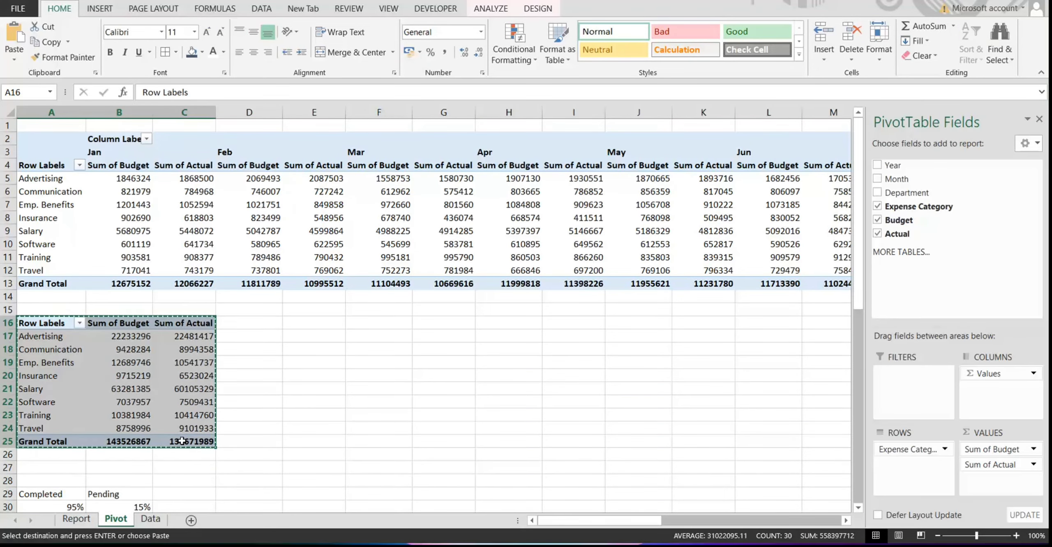
scroll(57, 386, down, 4)
click(57, 386)
key(Return)
- Replace Expense Category with Month as the row field of the pasted PivotTable
click(103, 428)
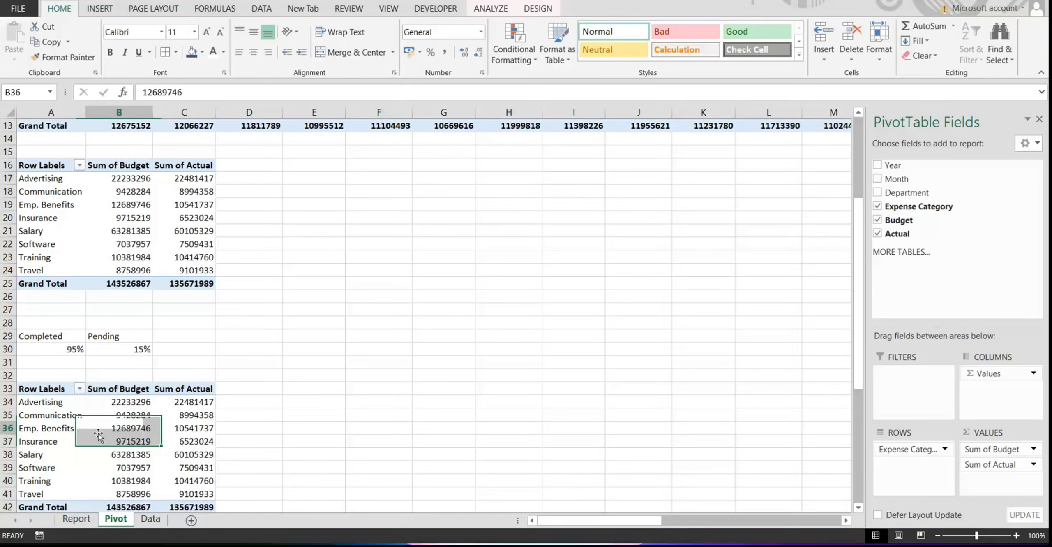
click(877, 206)
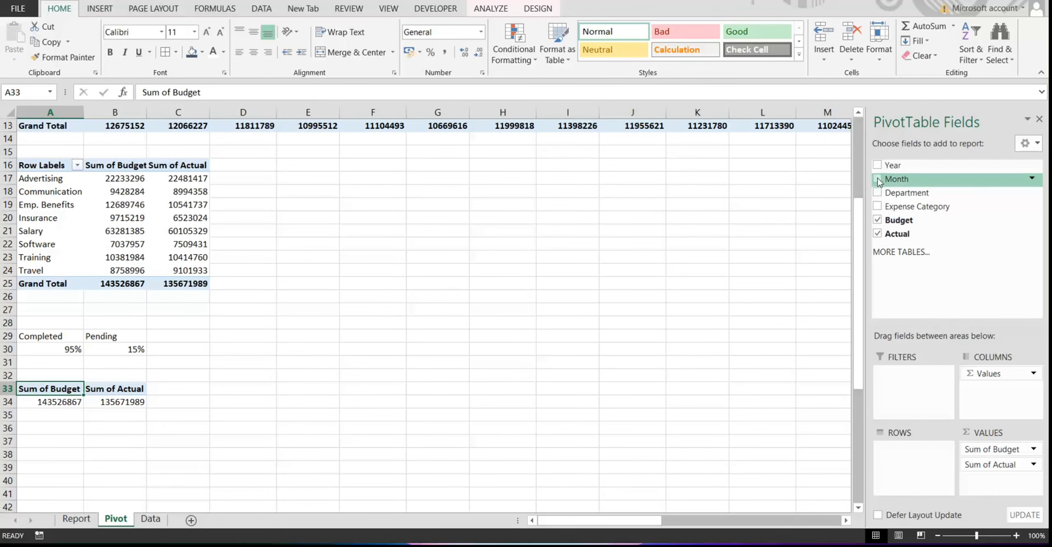
click(877, 179)
- Insert a 2-D stacked line chart from the monthly budget and actual PivotTable, covering Jan to Dec
scroll(270, 388, down, 4)
drag(42, 228, 185, 389)
click(103, 10)
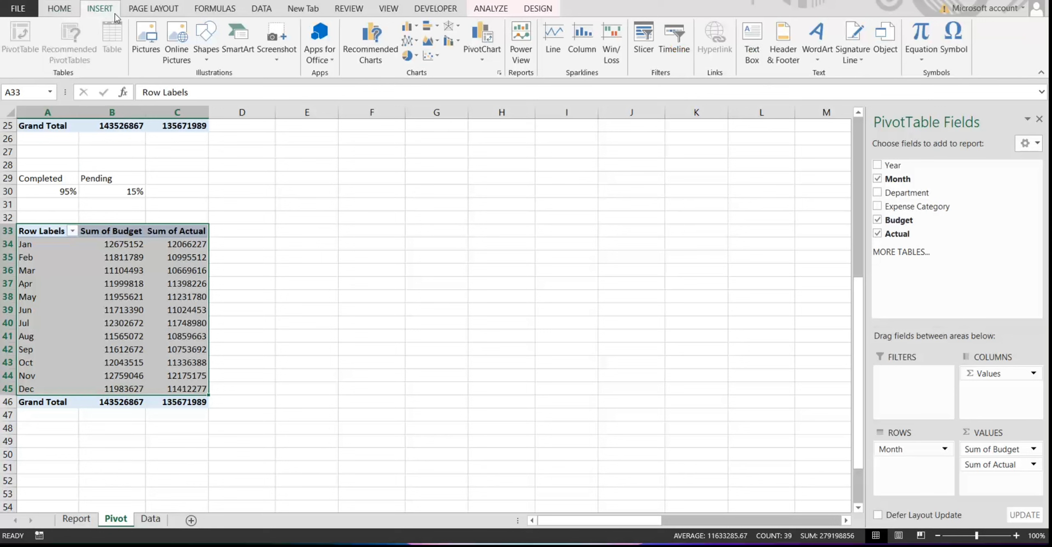
click(410, 41)
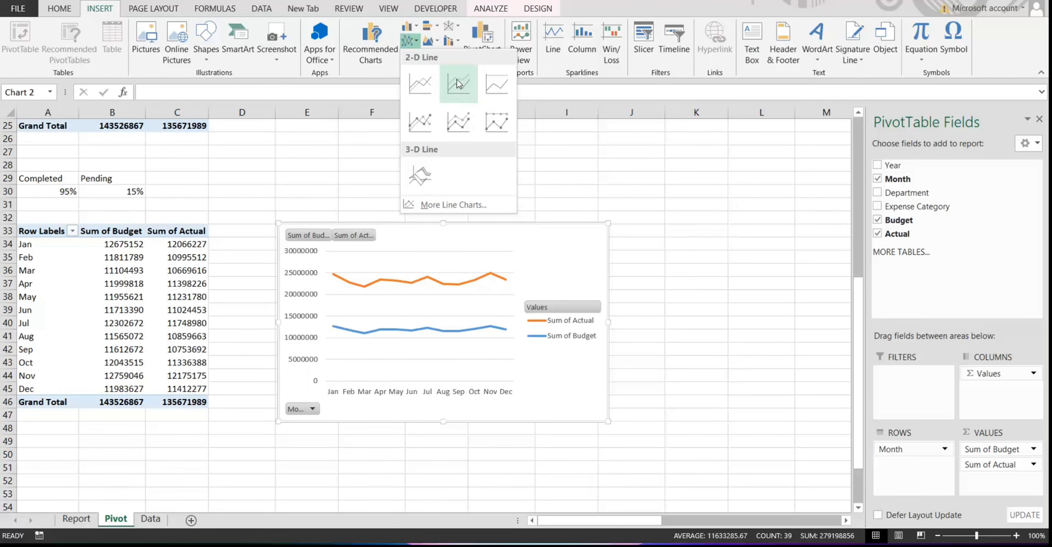
click(459, 84)
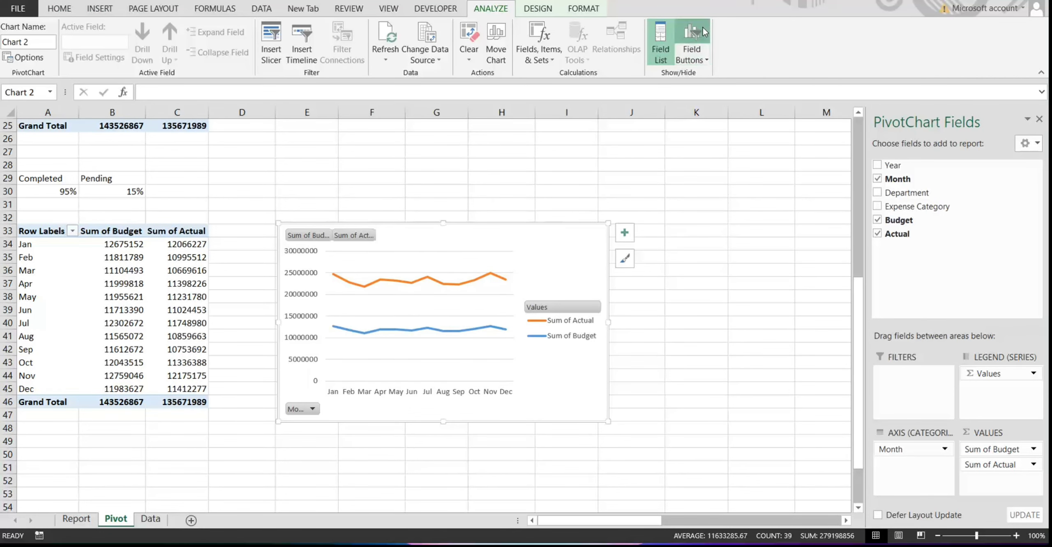
- Hide all field buttons on the line chart and delete its vertical axis
click(704, 31)
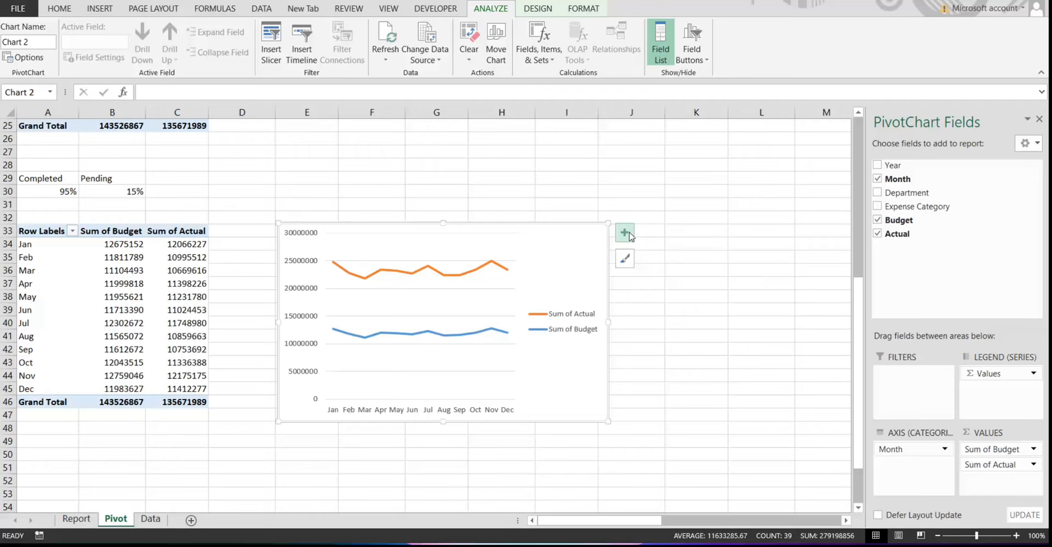
click(302, 290)
key(Delete)
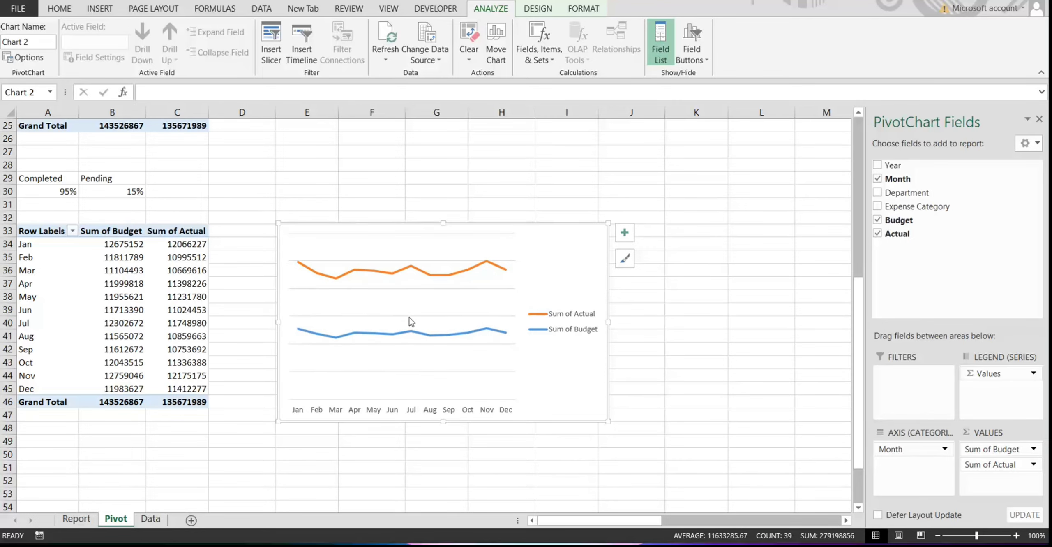
- Remove the line chart's gridlines and place its legend at the top
click(624, 232)
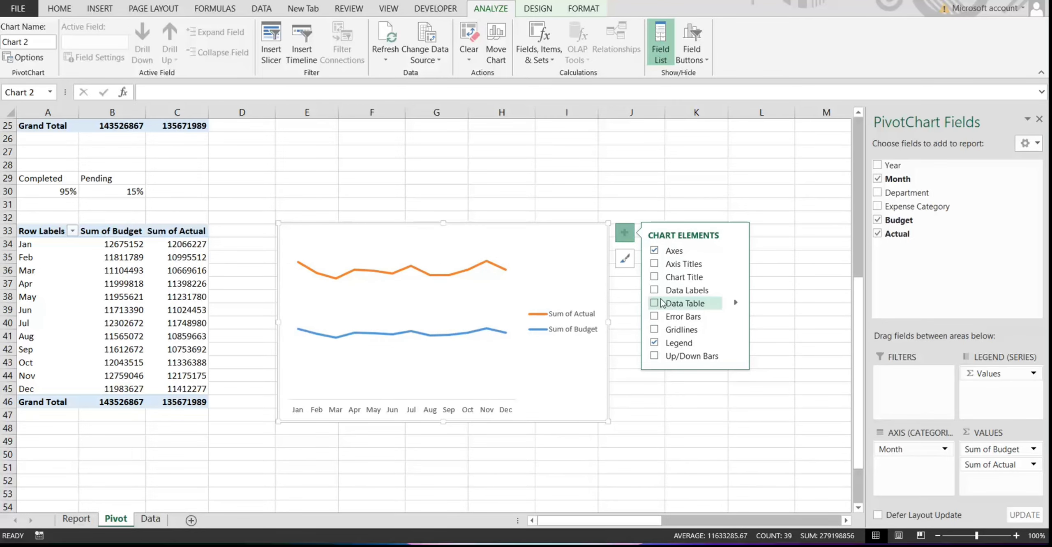
mouse_move(735, 344)
click(761, 364)
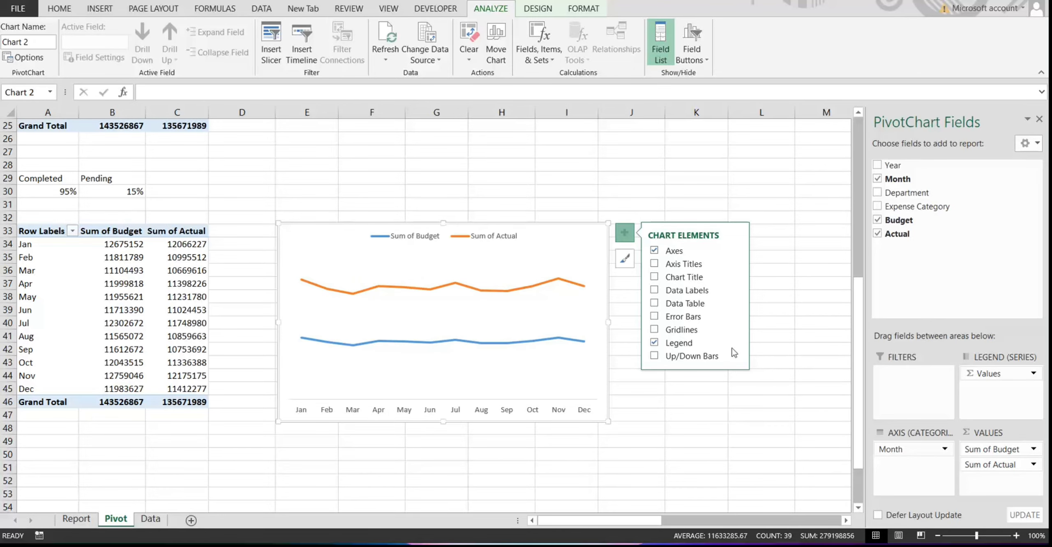
- Rename the Sum of Budget header in B33 to Budget, keeping a leading space
click(112, 232)
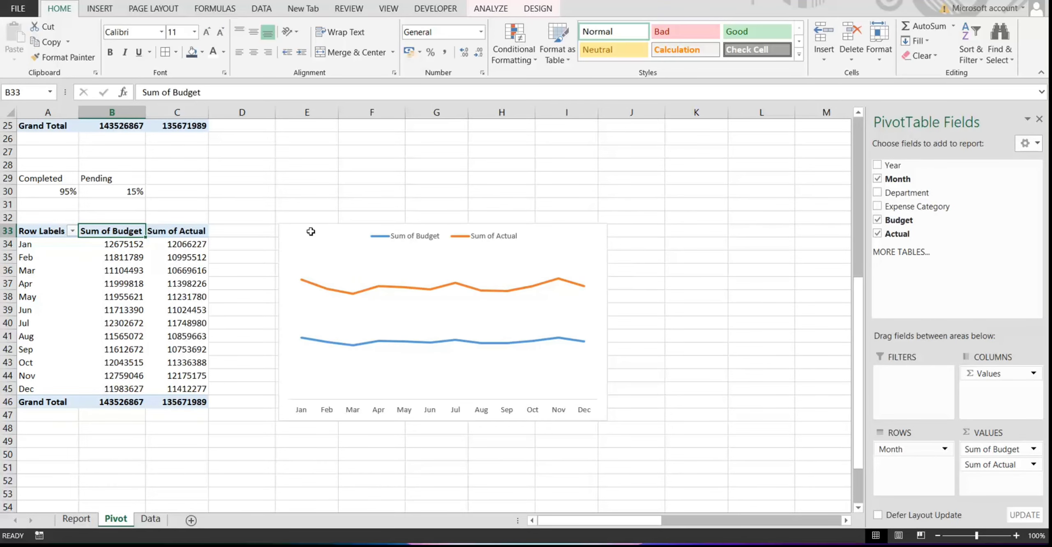
double_click(111, 232)
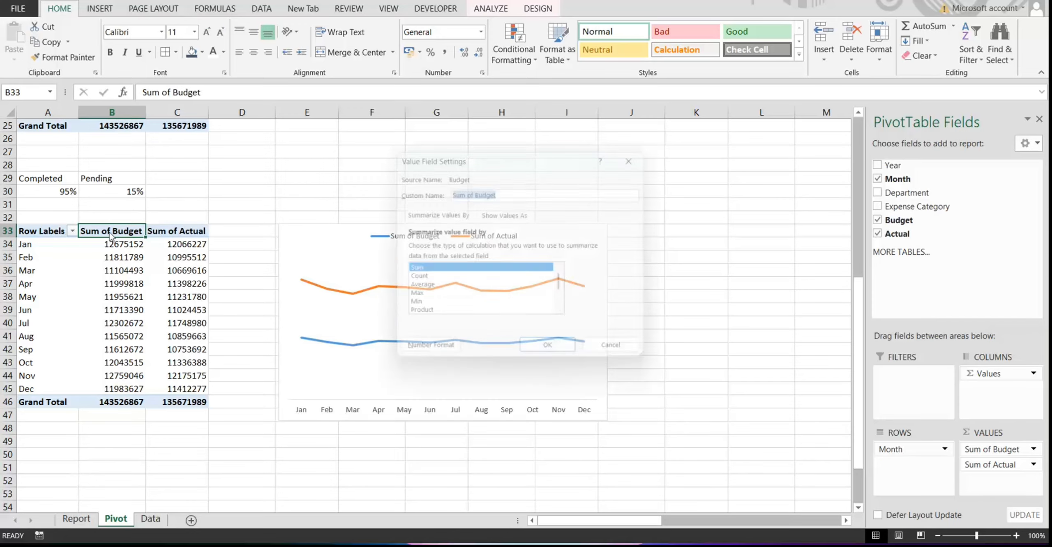
key(Escape)
click(200, 93)
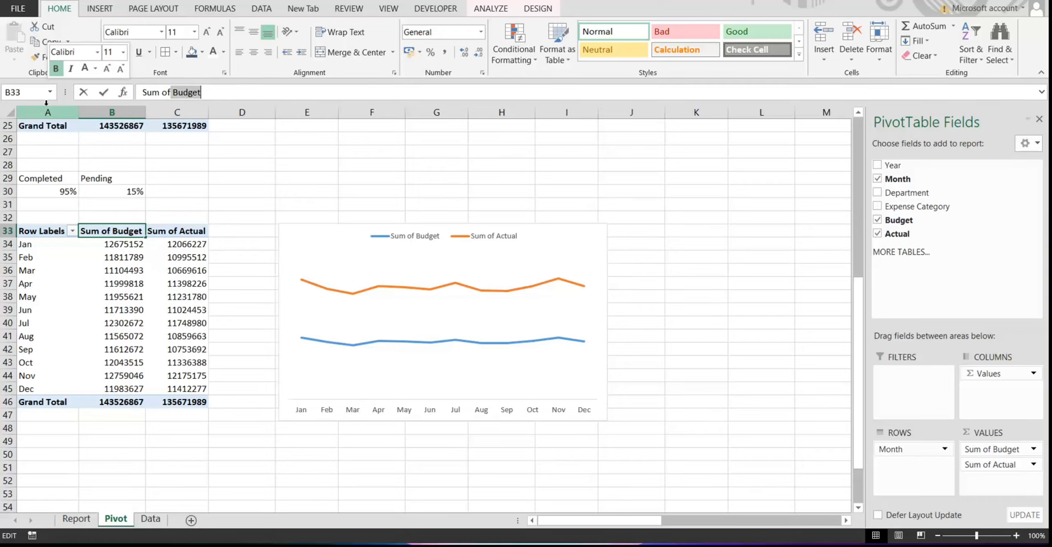
drag(167, 92, 142, 92)
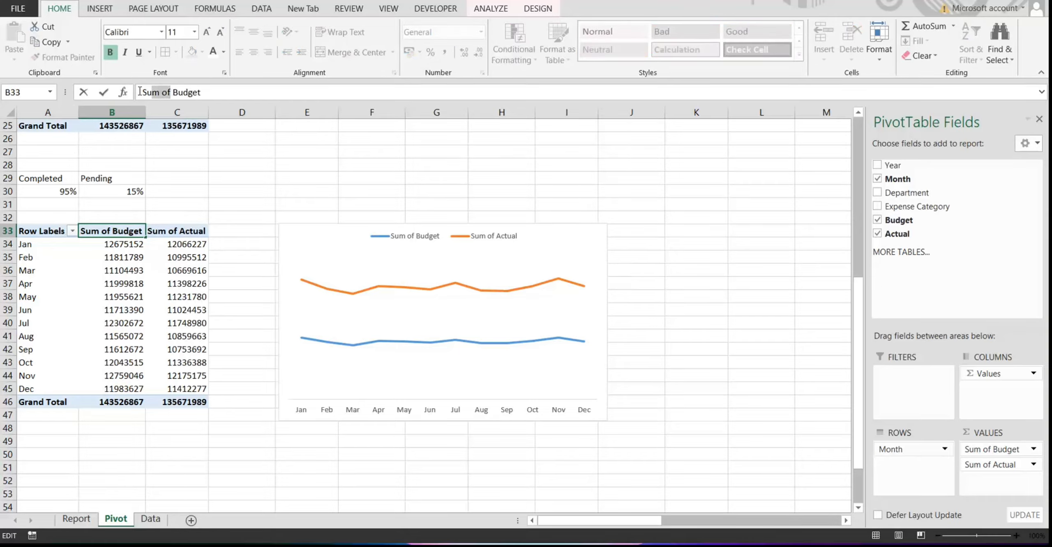
key(Delete)
key(Return)
- Rename the Sum of Actual header in C33 to Actual, keeping a leading space
click(185, 226)
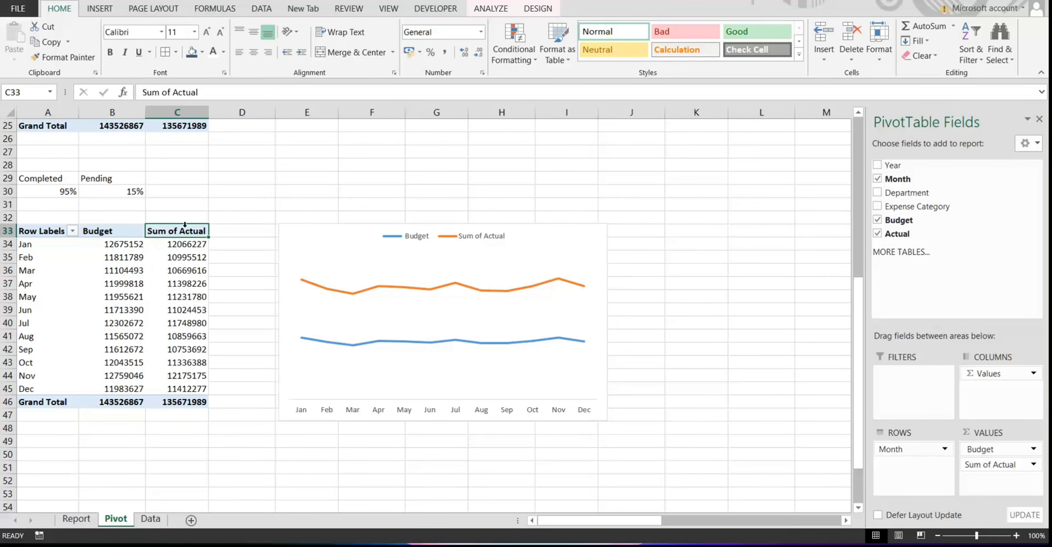
drag(171, 92, 142, 92)
key(Delete)
key(Tab)
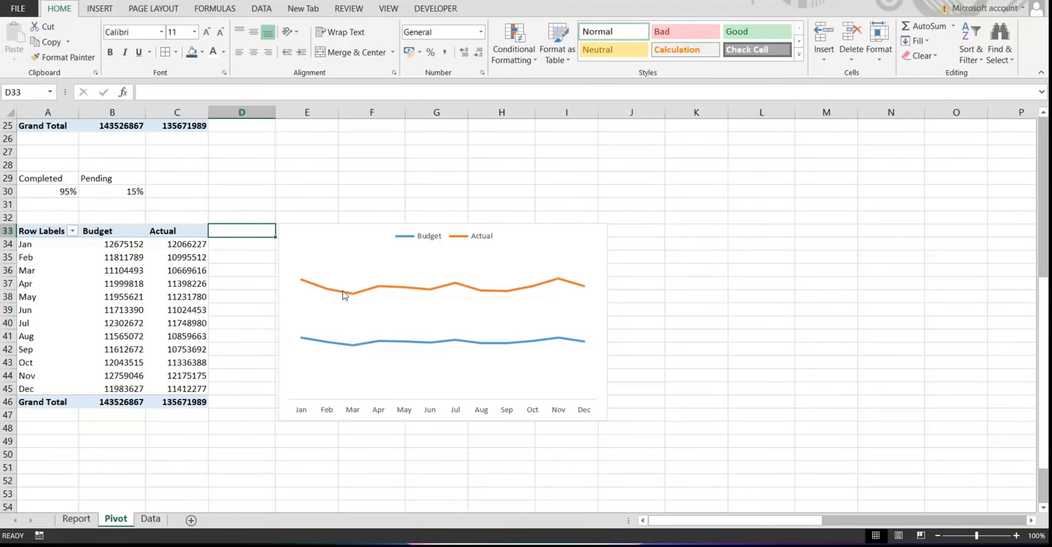
- Cut the line chart from the Pivot sheet, paste it below the Trend Line heading in Report, and close the field list
click(509, 232)
right_click(505, 223)
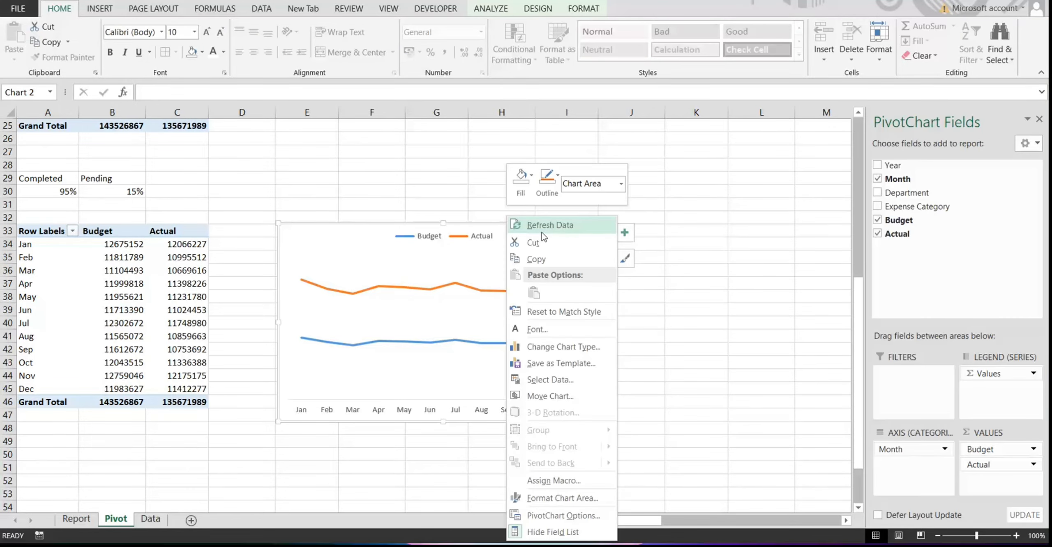
click(541, 247)
click(76, 519)
click(690, 218)
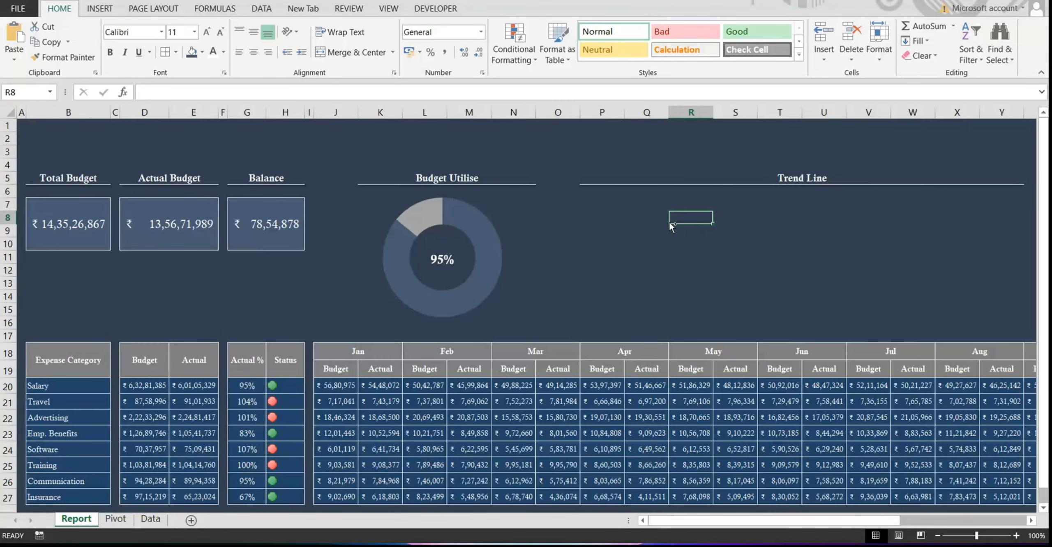
key(ctrl+v)
drag(719, 214, 635, 199)
click(1039, 119)
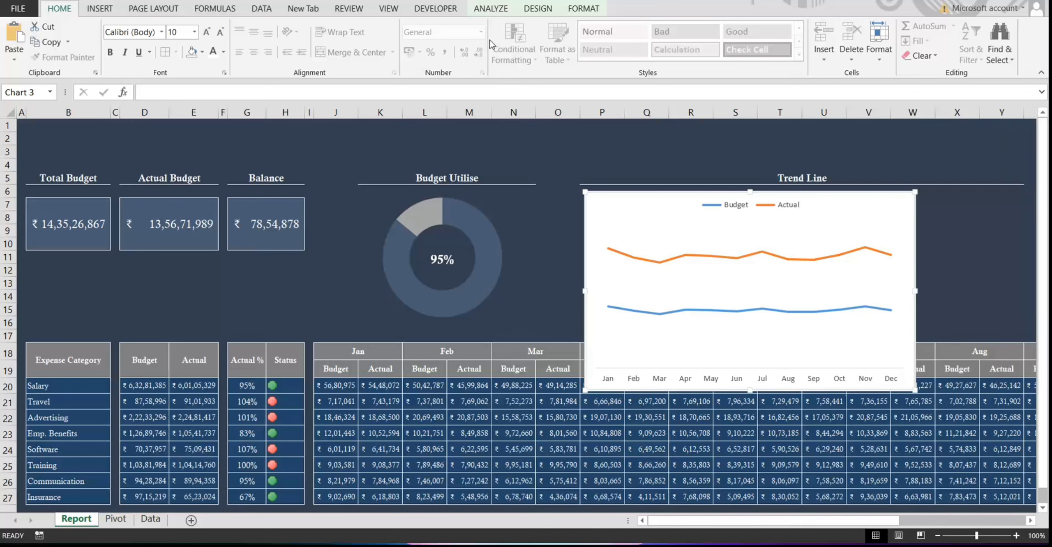
- Remove the background fill of the line chart in the Trend Line section
click(583, 8)
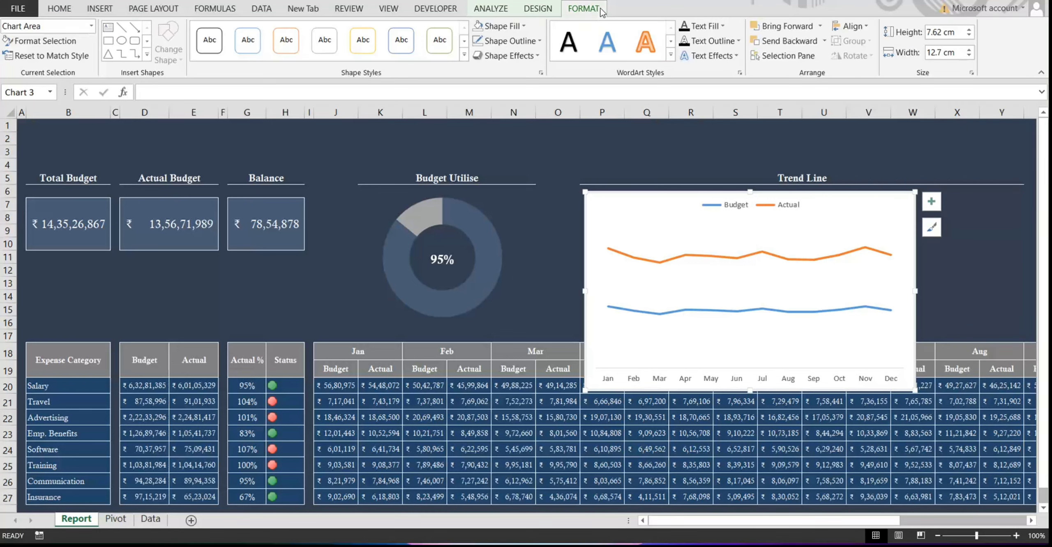
click(478, 26)
- Change the legend text of the Trend Line chart to white
click(801, 205)
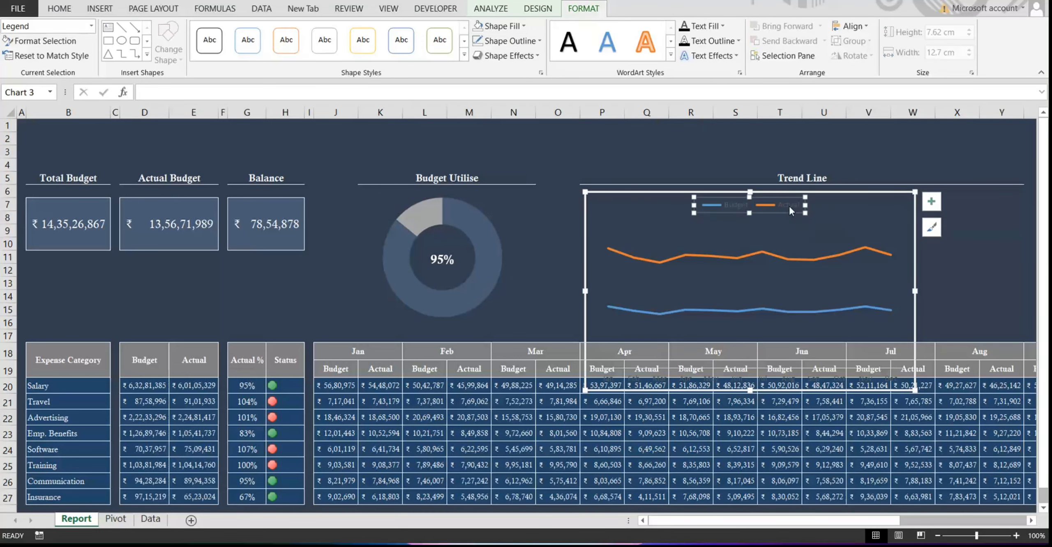
click(59, 8)
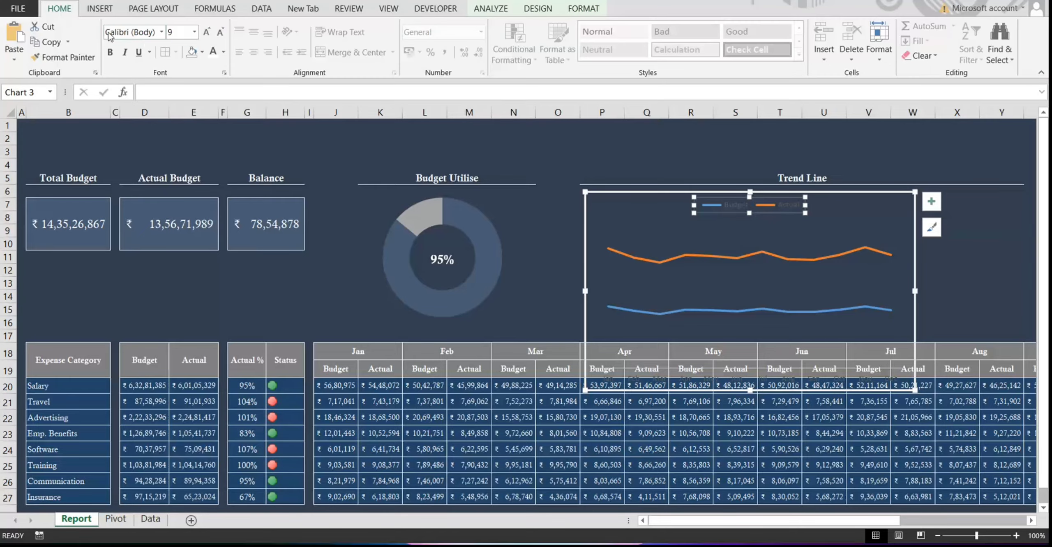
click(213, 51)
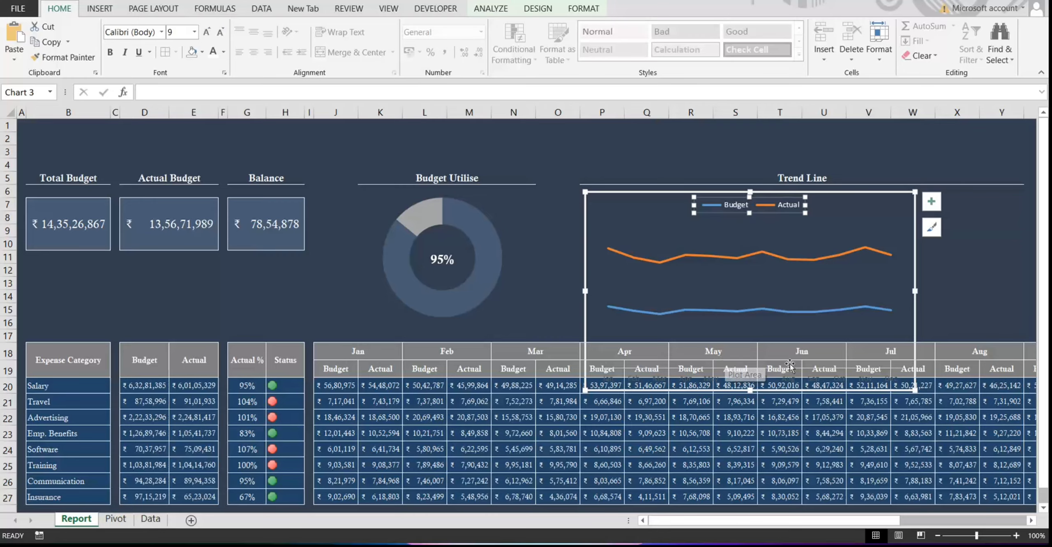
- Resize the line chart to span the Trend Line heading's width and end above the table, and make its month labels white
drag(915, 389, 1025, 323)
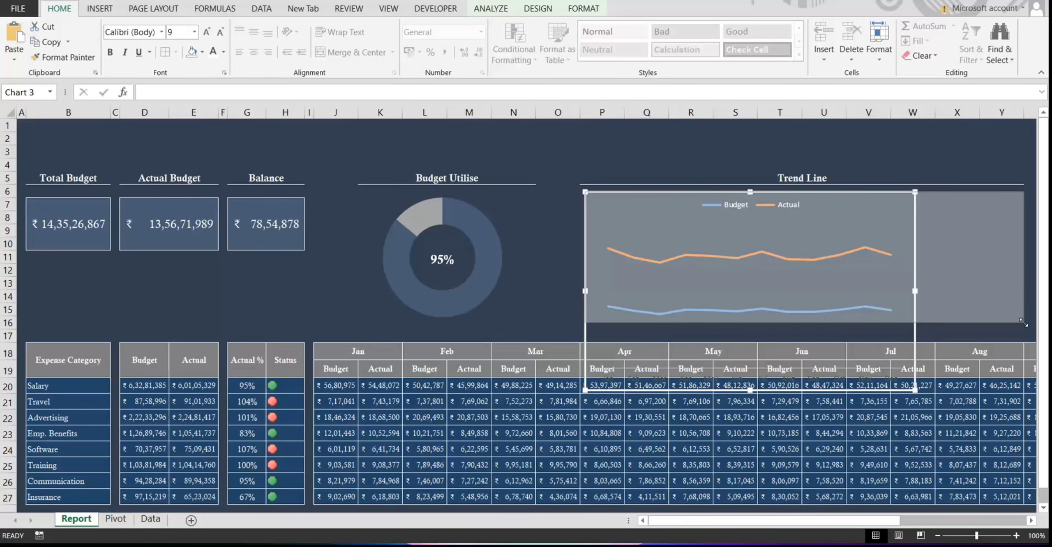
drag(585, 258, 575, 258)
click(712, 309)
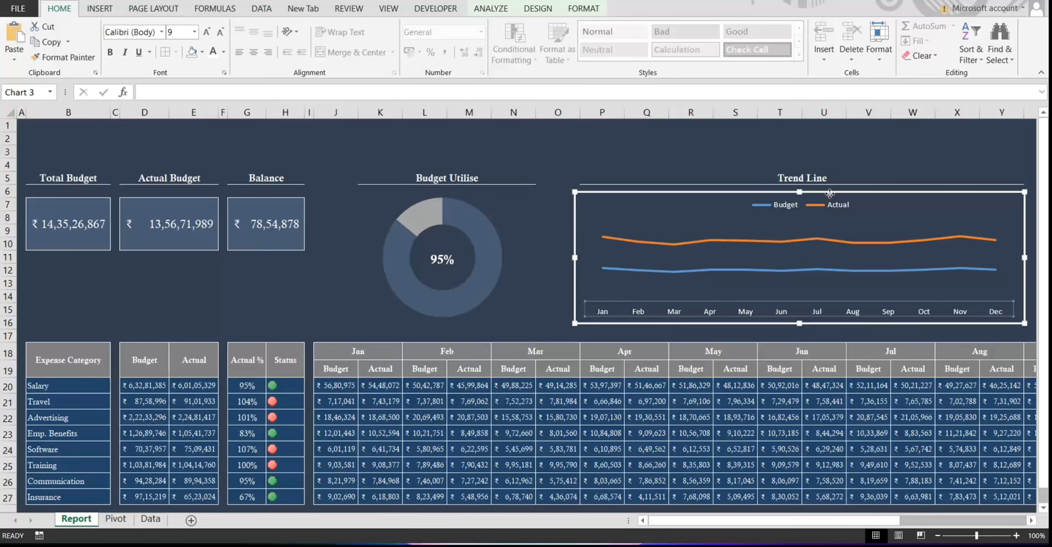
drag(799, 191, 796, 184)
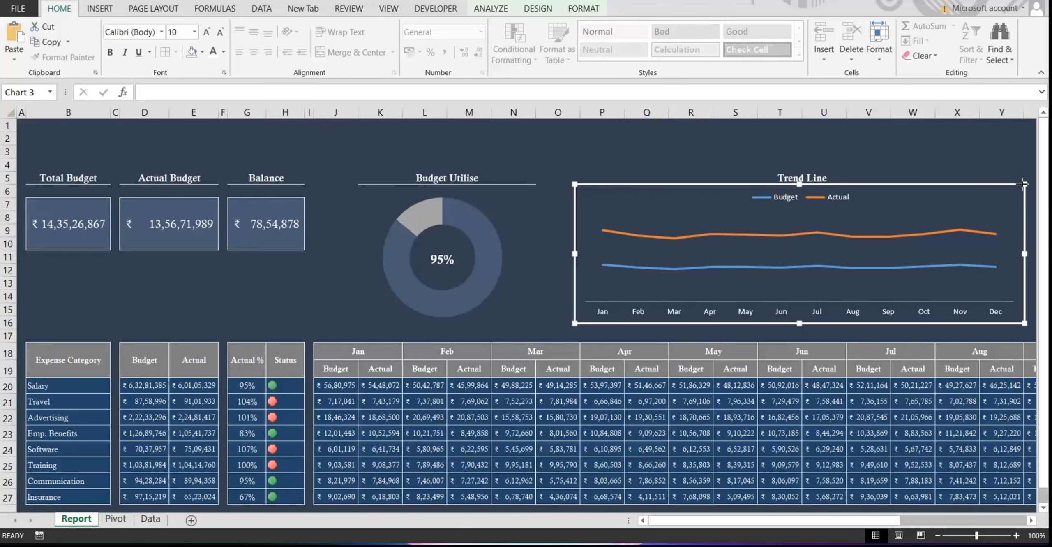
- Add data labels to the Trend Line chart and set the Budget series labels to white text
drag(869, 520, 911, 520)
click(655, 196)
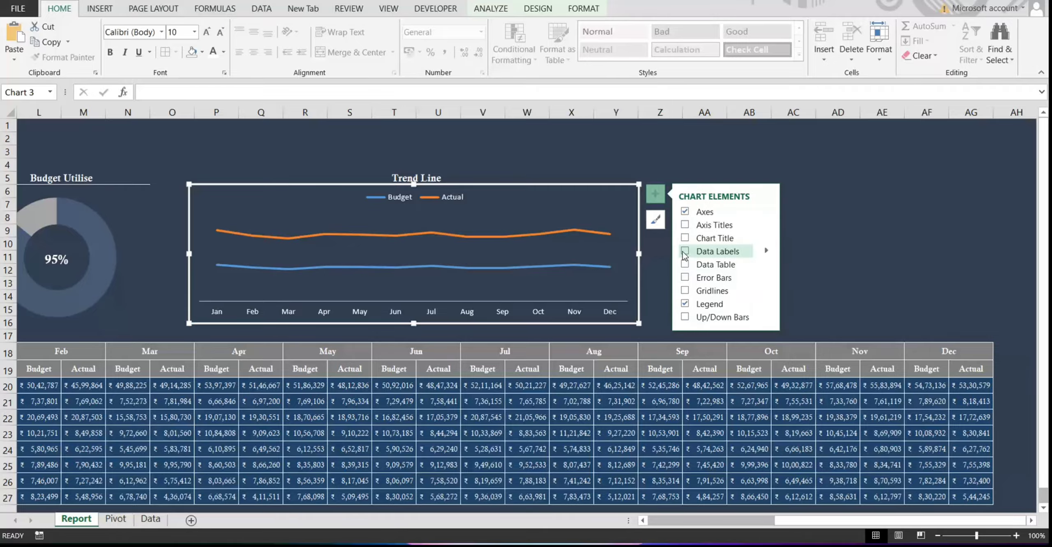
click(684, 251)
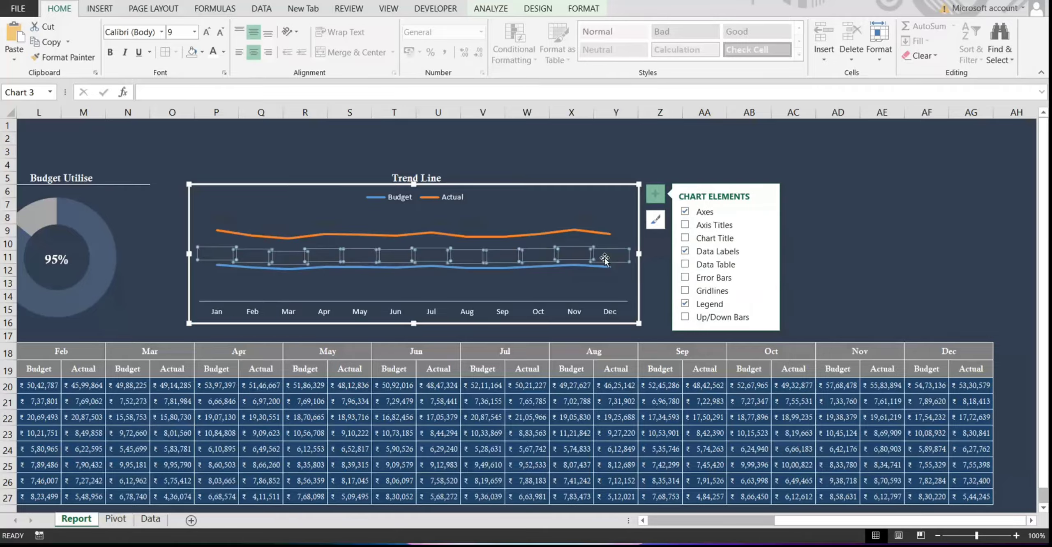
click(212, 53)
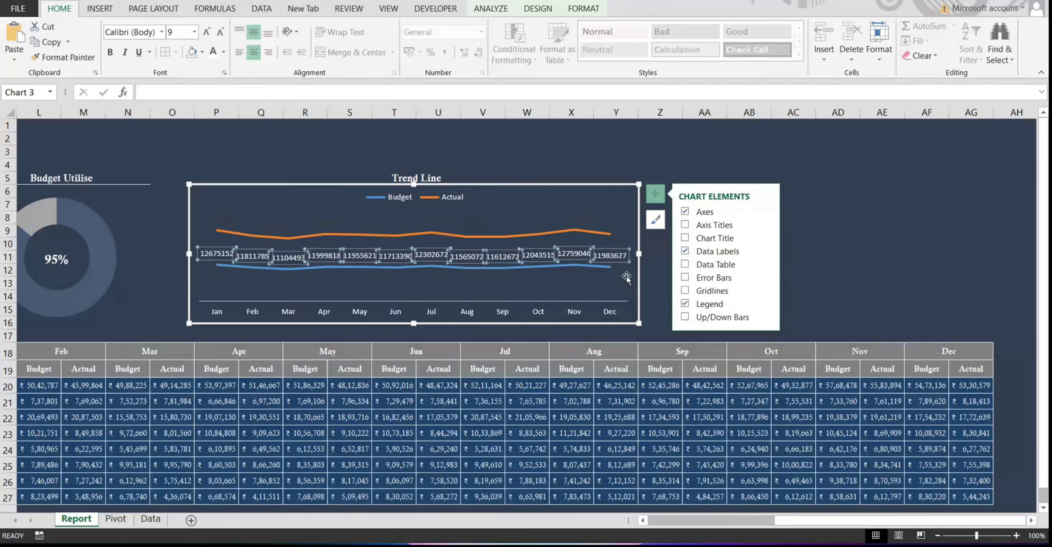
- Format the Budget series data labels in millions with the custom number format #,##0.00,,"M"
right_click(617, 259)
click(679, 399)
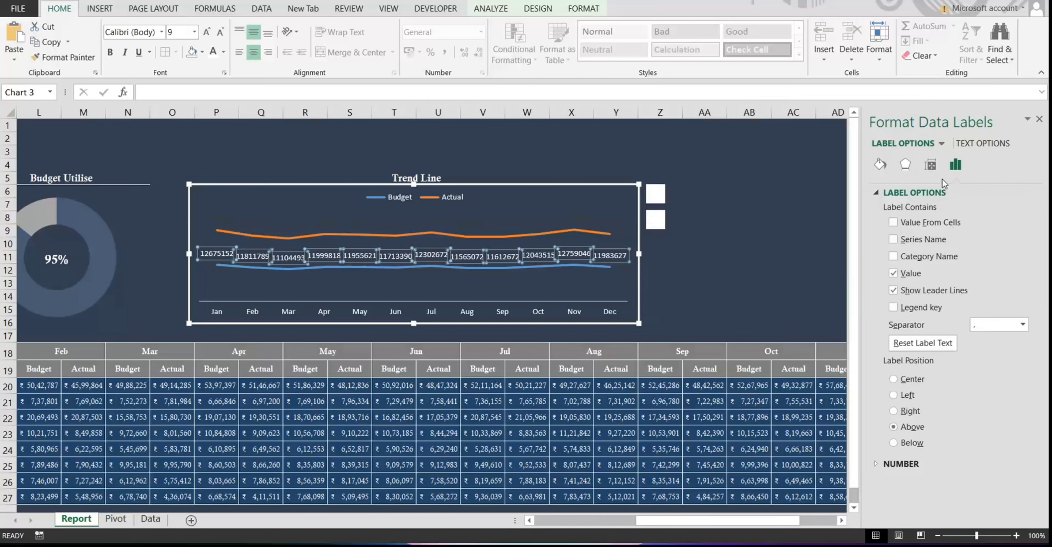
click(904, 193)
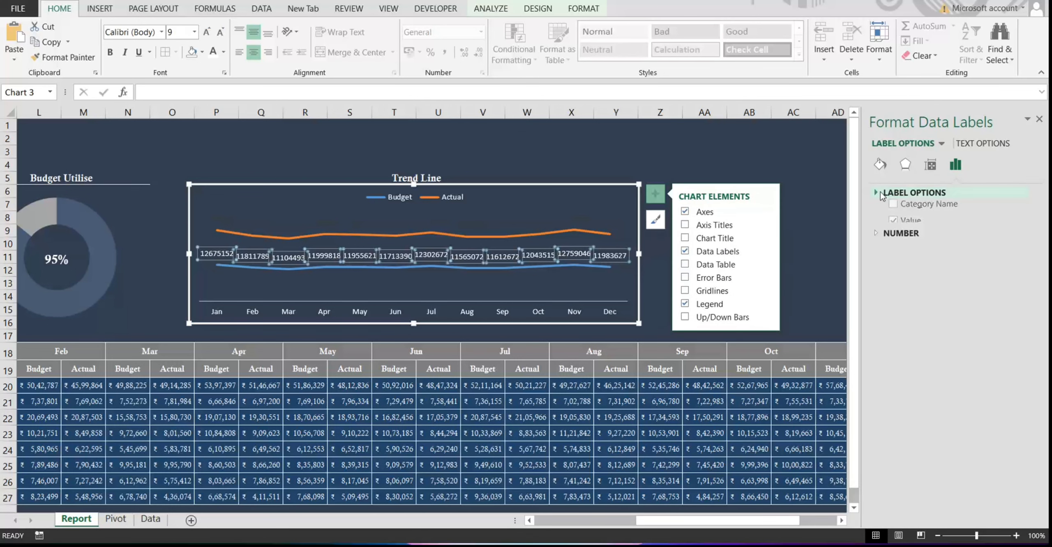
click(901, 209)
click(946, 239)
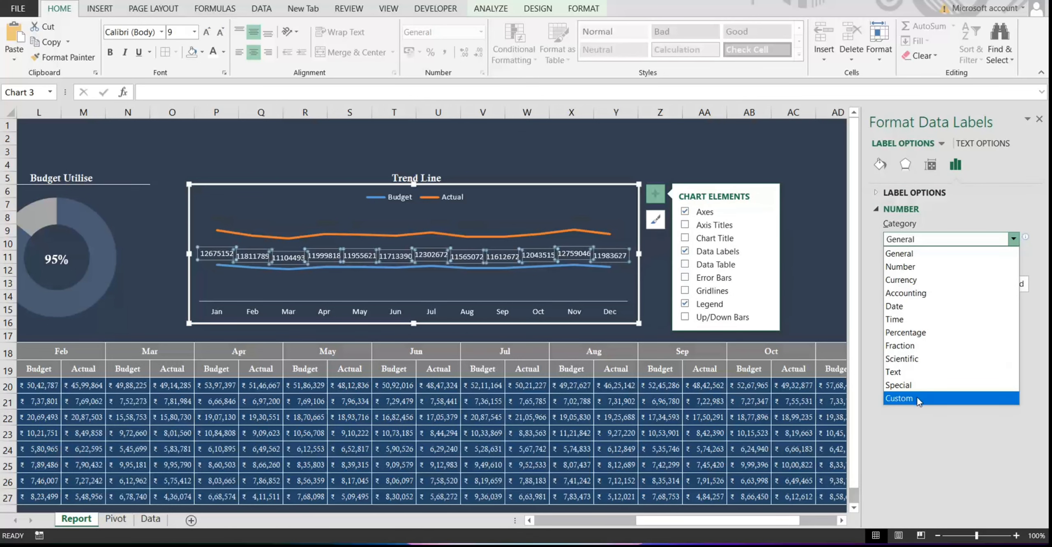
click(899, 398)
click(918, 271)
click(918, 289)
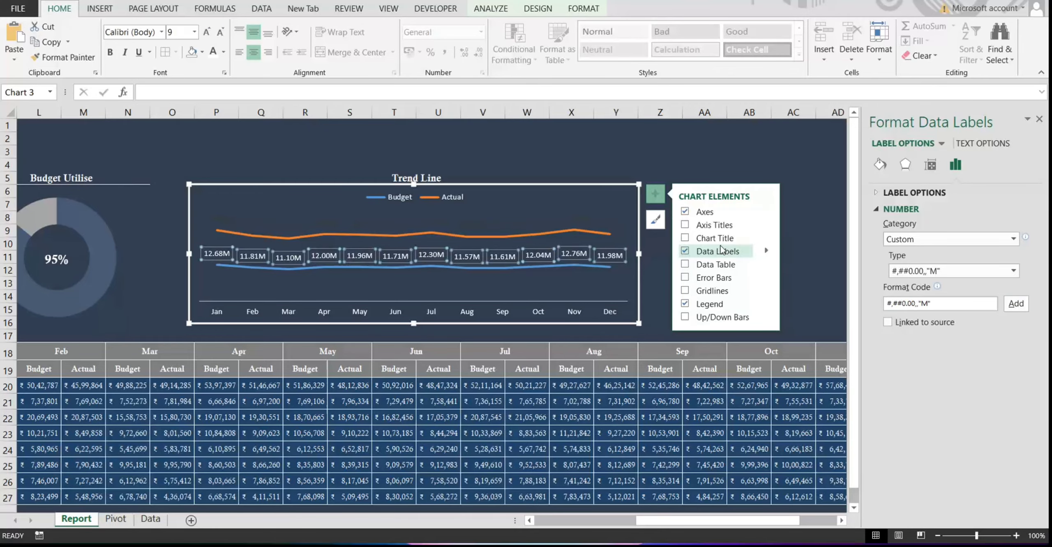
- Apply the custom number format #,##0.00,,"M" to the Actual series data labels and close the label formatting options
click(617, 222)
click(918, 242)
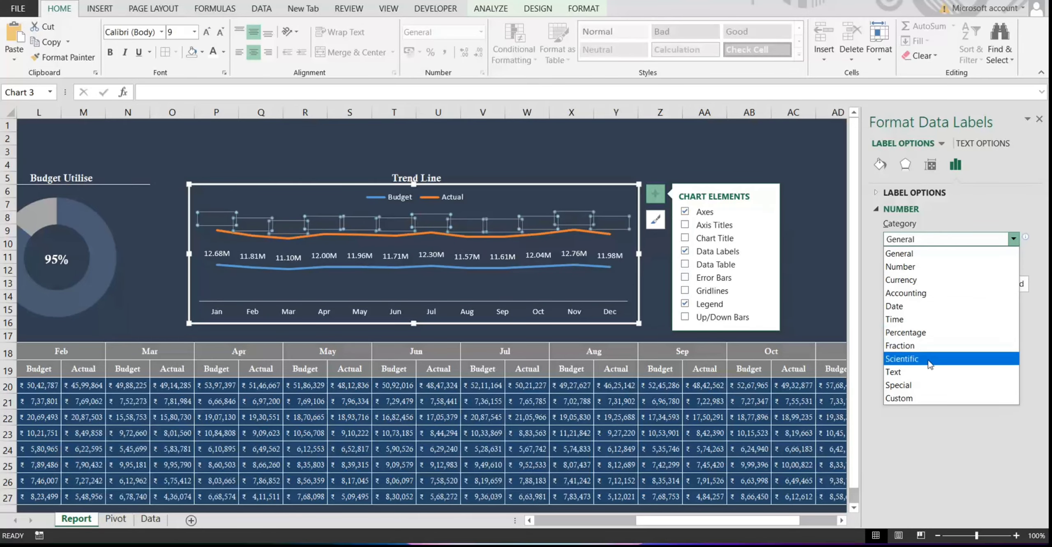
click(899, 395)
click(1016, 304)
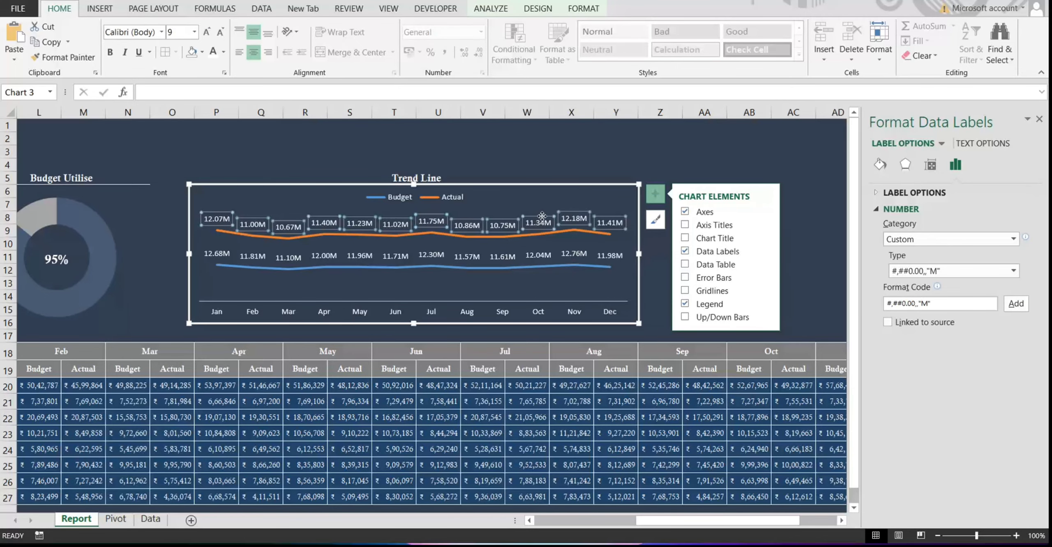
click(1040, 119)
click(793, 204)
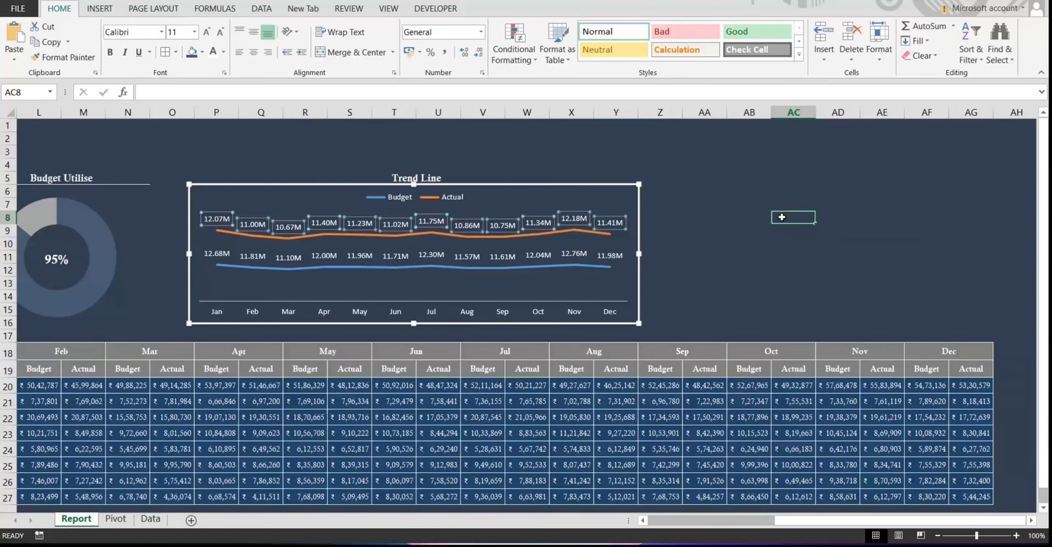
scroll(617, 329, left, 5)
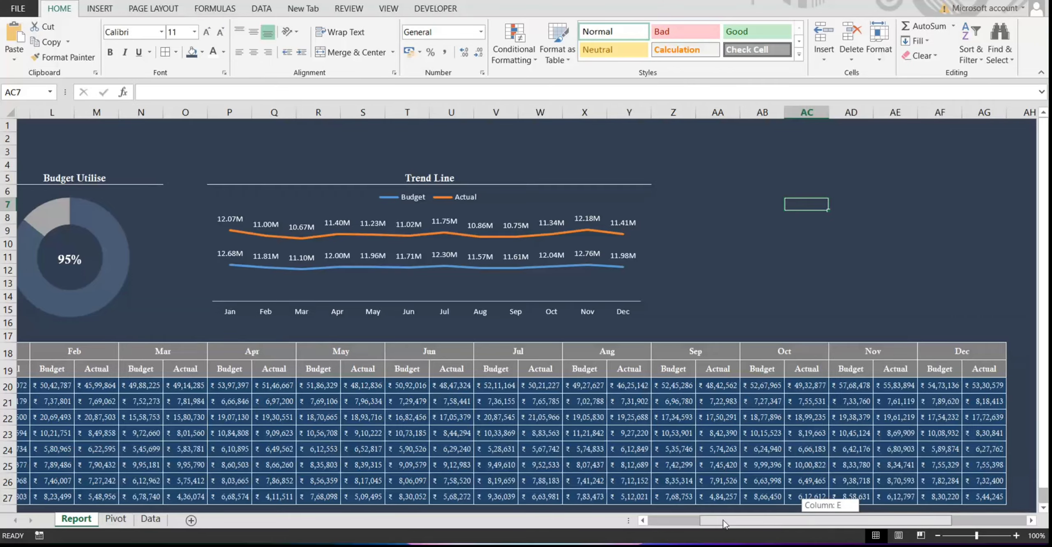
click(541, 126)
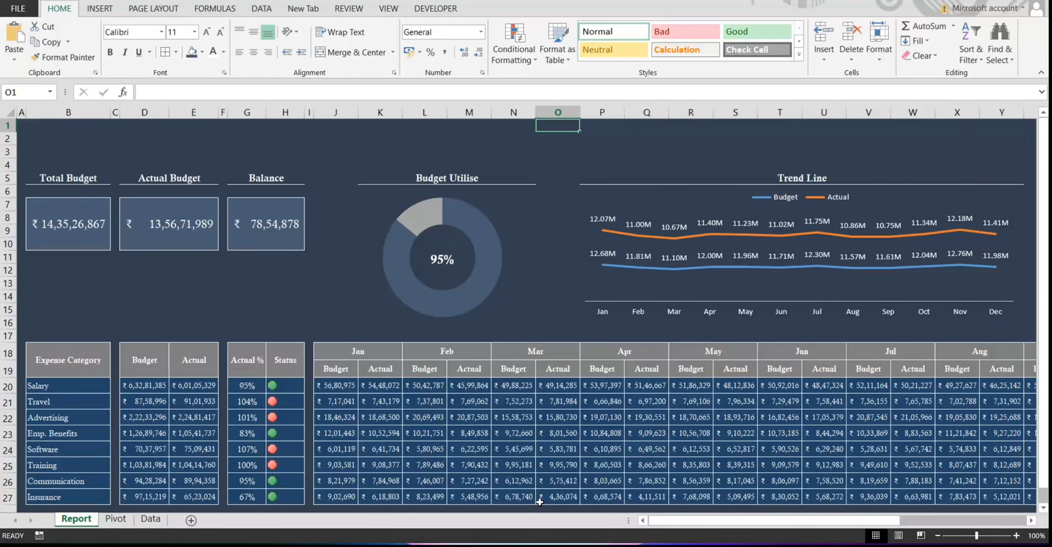
key(ctrl+Home)
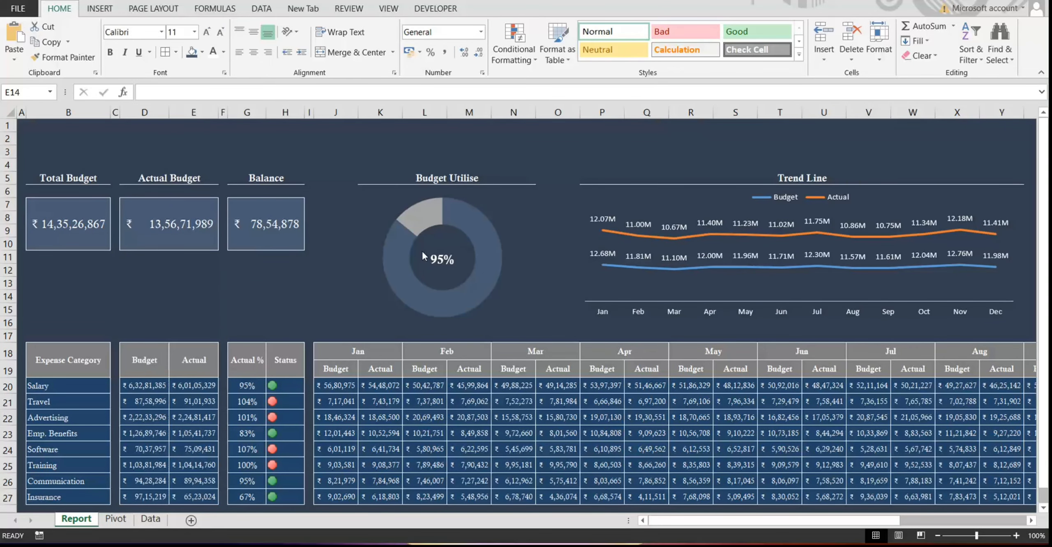
- Replace the Completed formula in Pivot cell A30 with =GETPIVOTDATA("Sum of Actual",$A$16)/GETPIVOTDATA("Sum of Budget",$A$16), and return to the Report sheet
click(116, 519)
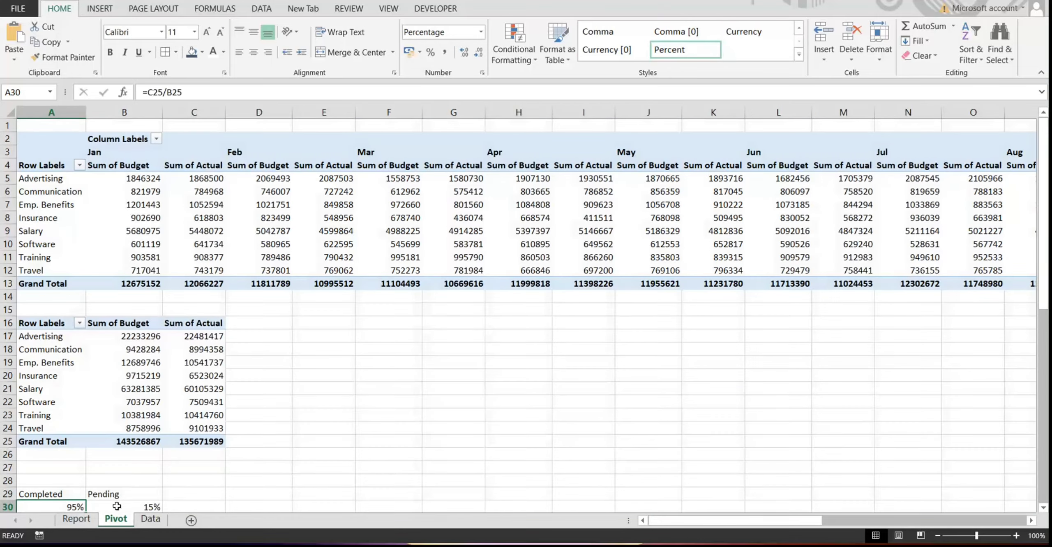
scroll(111, 492, down, 1)
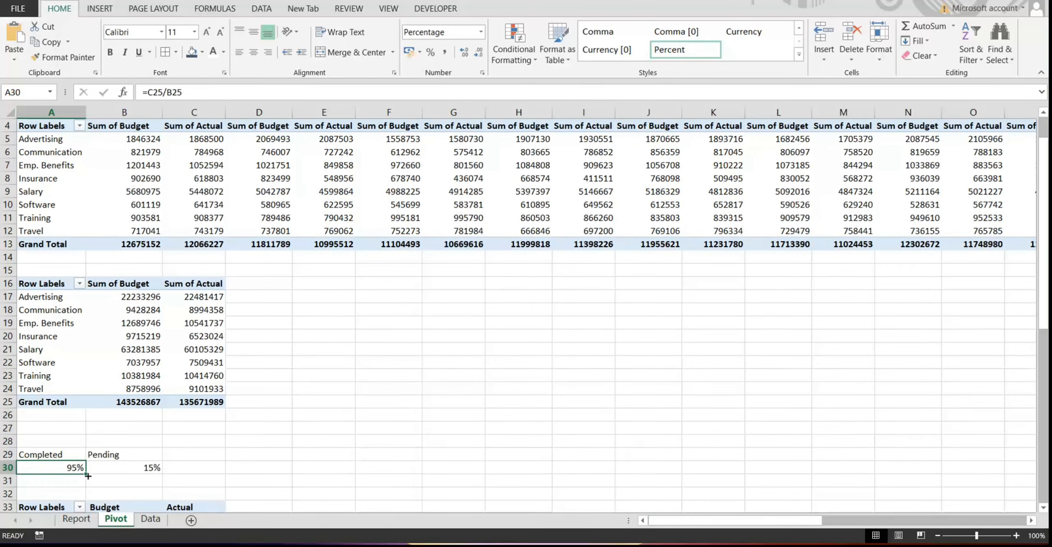
click(199, 93)
drag(199, 103, 108, 102)
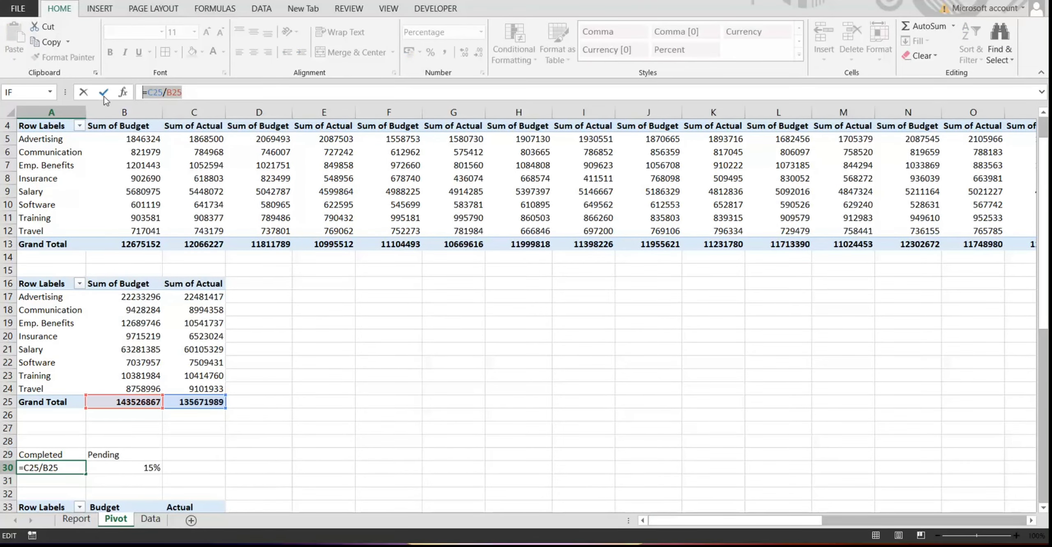
text(=)
click(206, 401)
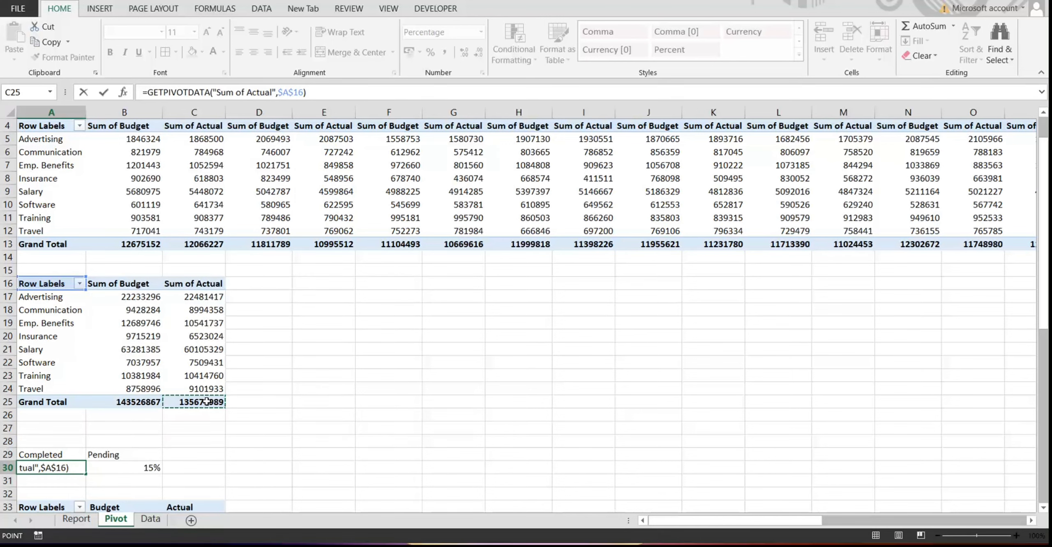
text(/)
click(137, 400)
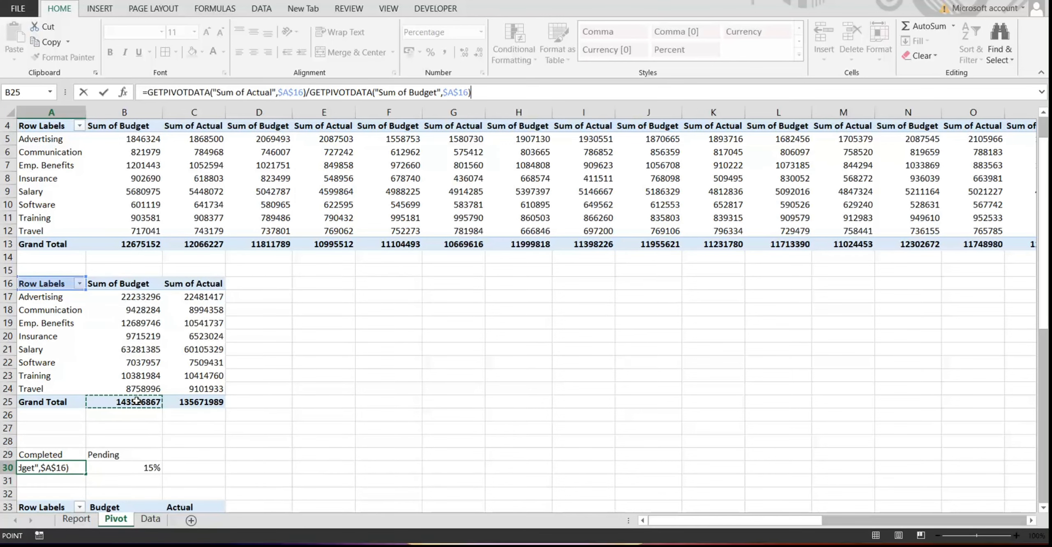
key(Return)
click(73, 468)
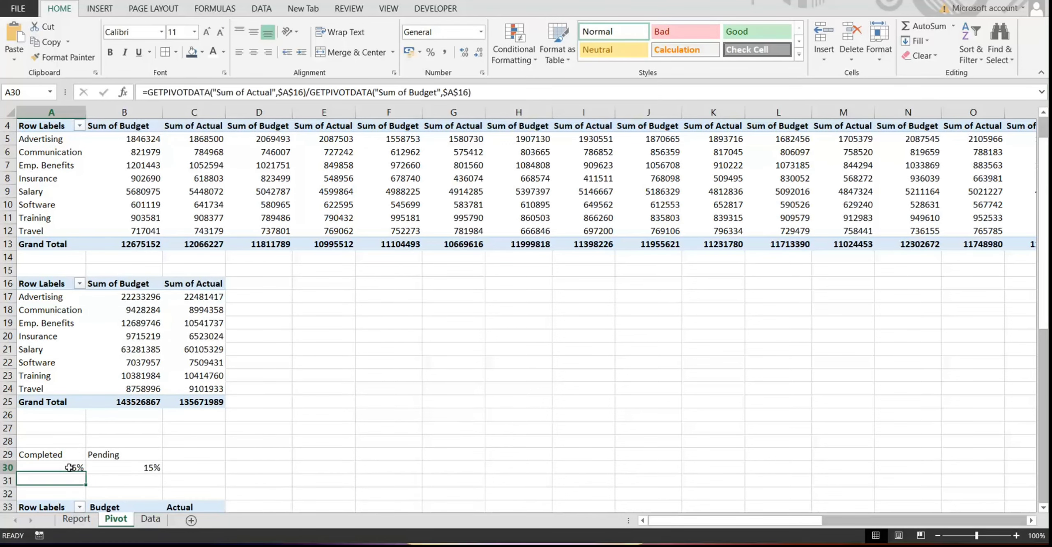
click(76, 519)
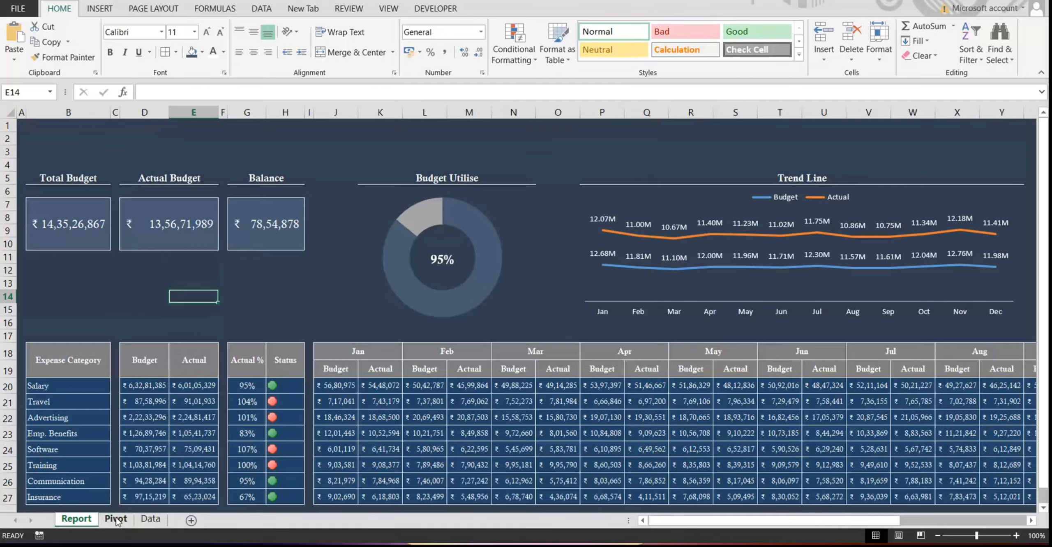
- Insert slicers for Year, Department and Expense Category from the monthly PivotTable at the top of the Pivot sheet
click(116, 519)
scroll(88, 187, up, 1)
click(88, 187)
click(99, 8)
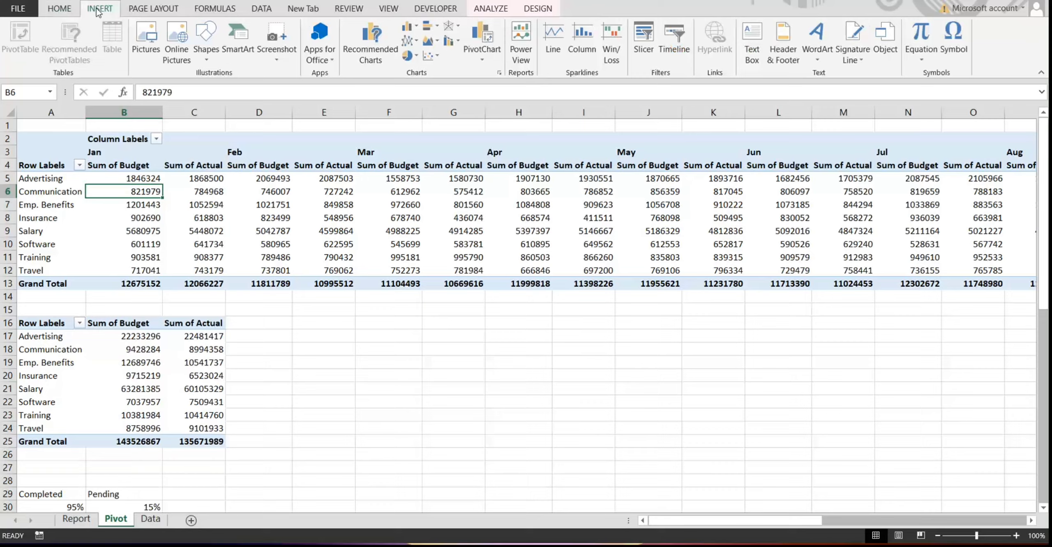
click(645, 44)
click(694, 164)
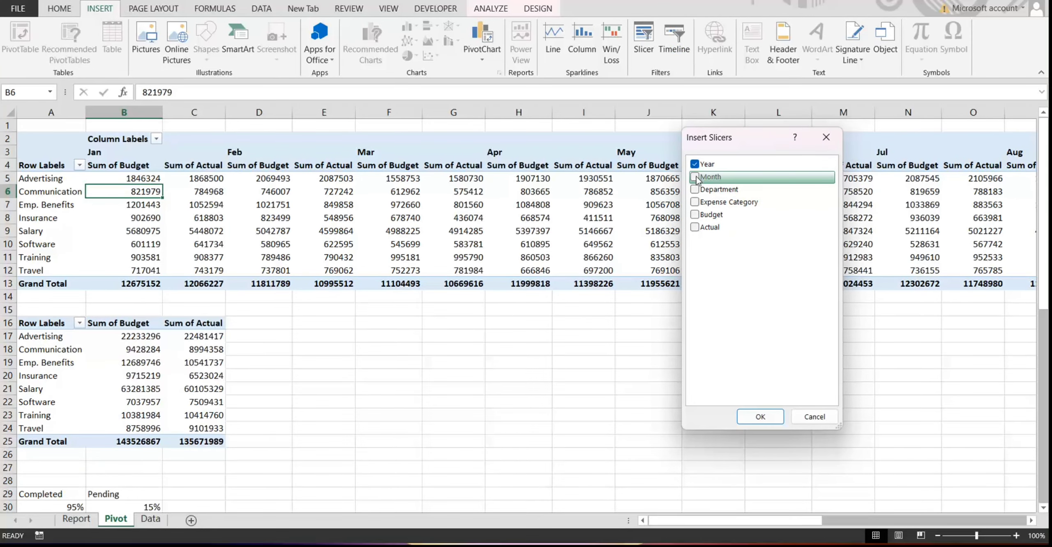
click(695, 190)
click(696, 202)
click(760, 416)
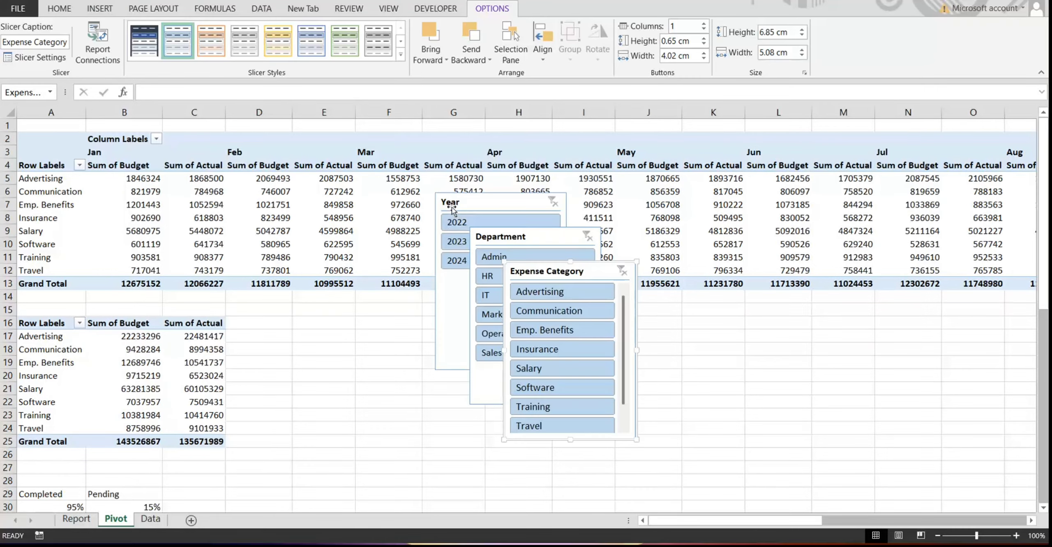
- Cut the three slicers from the Pivot sheet and paste them into the Report sheet at cell E12
click(459, 203)
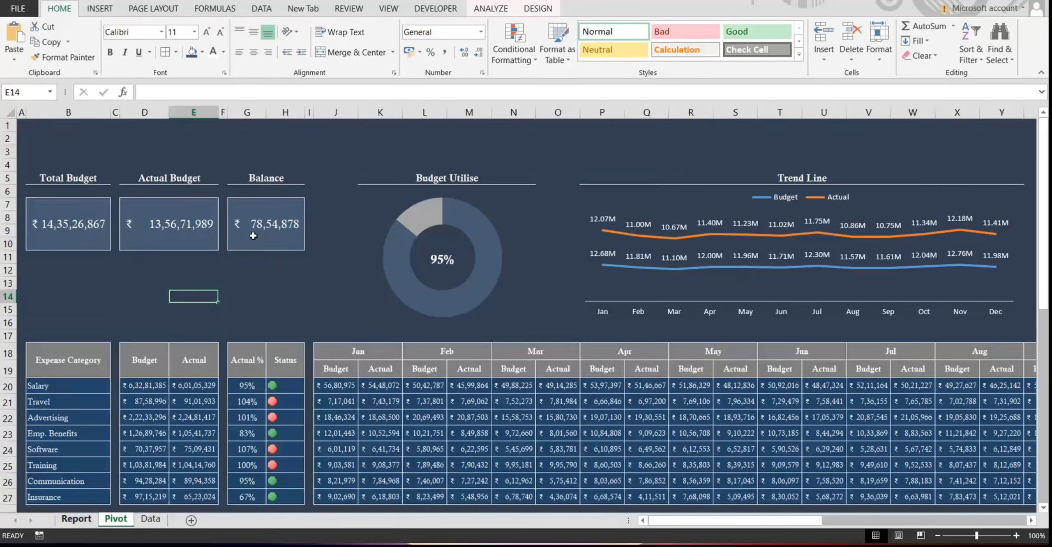
click(344, 220)
click(258, 282)
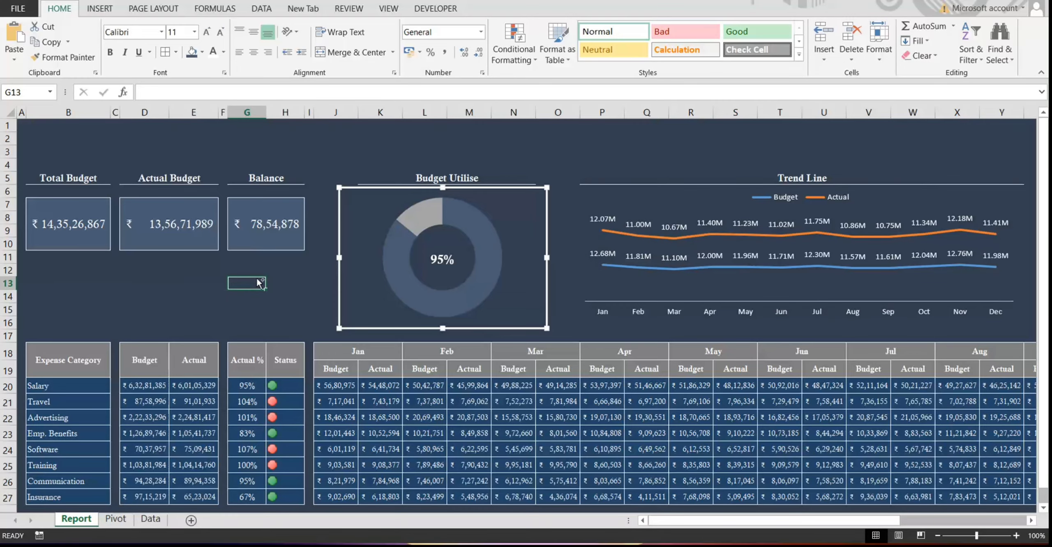
click(196, 272)
key(ctrl+v)
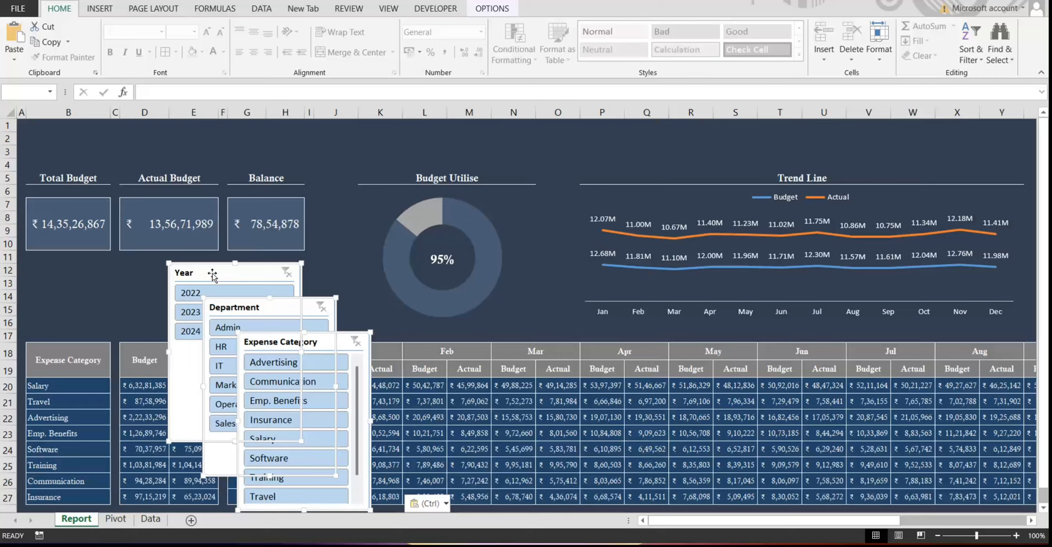
- Move the Year slicer above the Total Budget card, apply the dark blue slicer style, and resize it to about 1.33 by 12.26 cm
drag(197, 271, 47, 132)
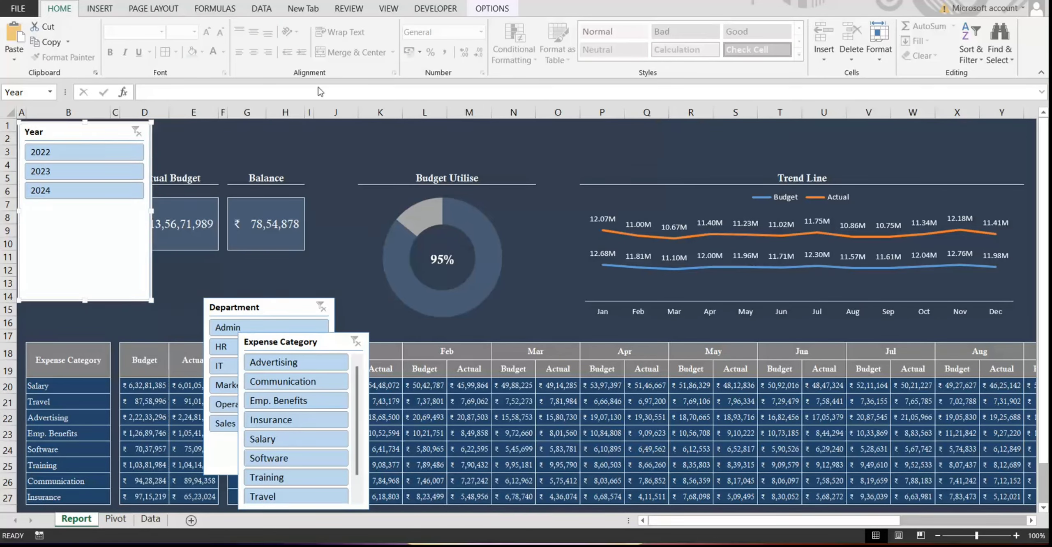
click(492, 8)
click(144, 41)
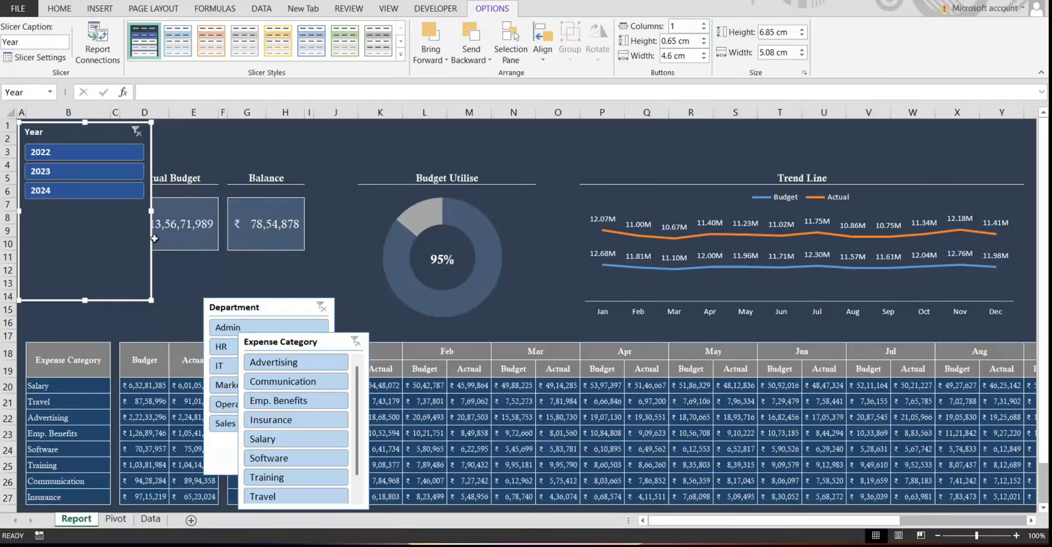
drag(151, 301, 337, 157)
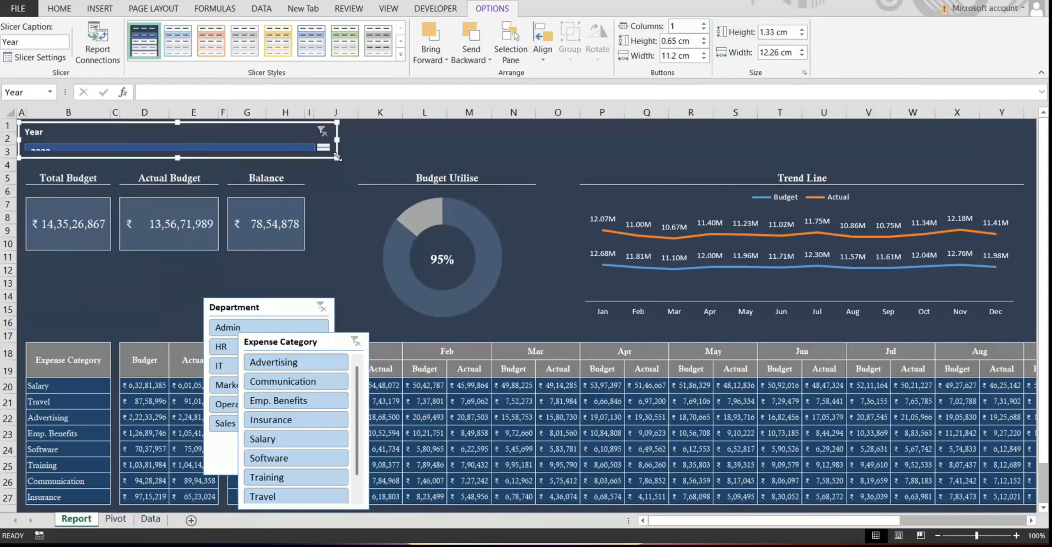
- Set the Year slicer to three columns and 1.7 cm high, and narrow it to about 5.08 cm wide
click(705, 23)
click(705, 23)
triple_click(797, 33)
text(1.7)
key(Return)
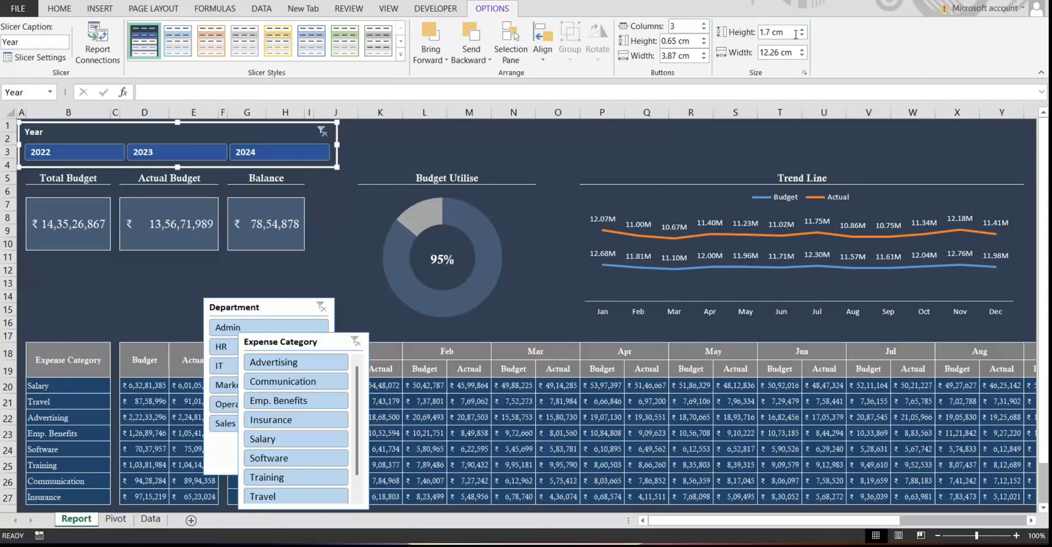
drag(337, 143, 147, 152)
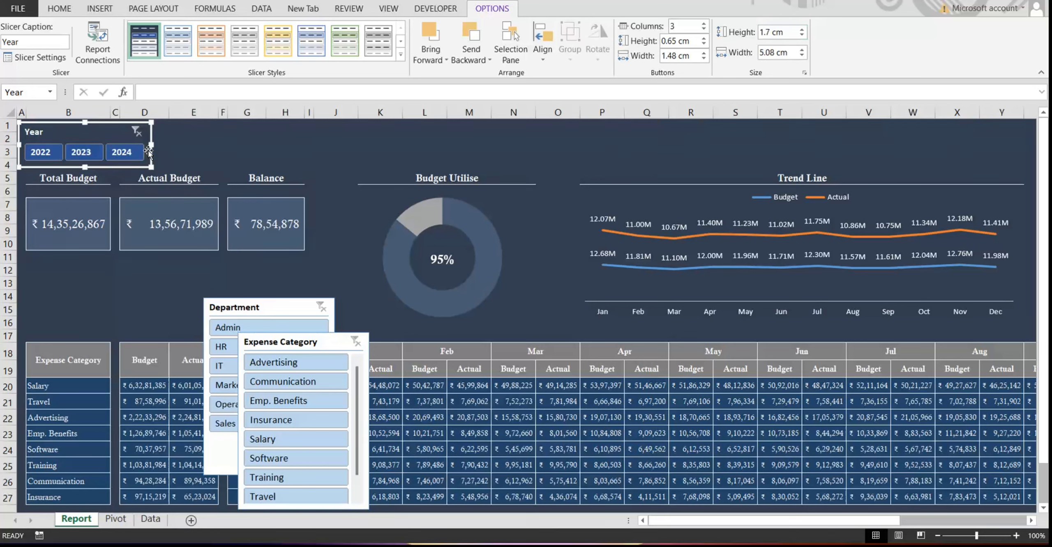
click(177, 134)
- Move the Department slicer beside the Year slicer, set its height to 1.7 cm, and widen it to about 14.65 cm
drag(241, 312, 213, 143)
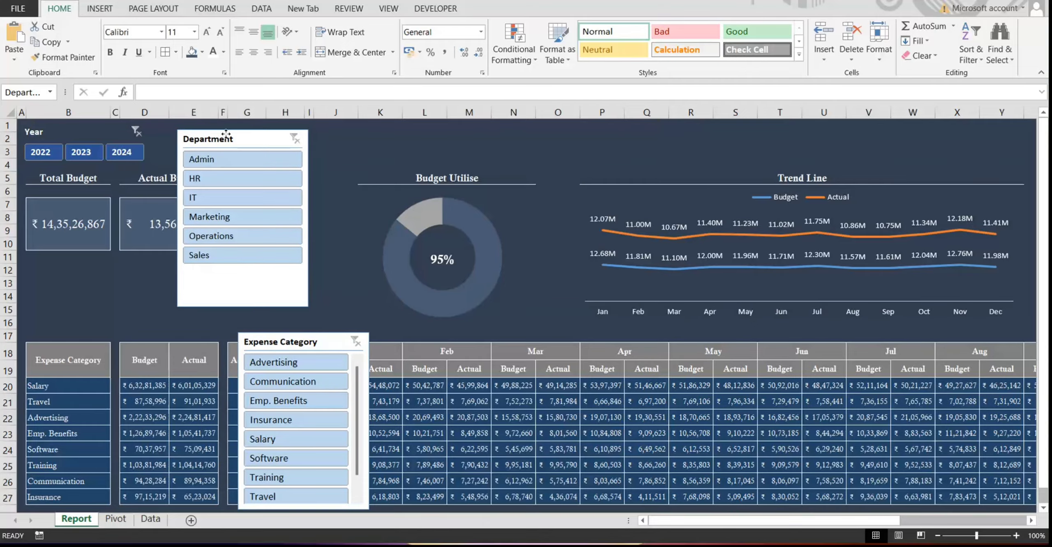
click(788, 33)
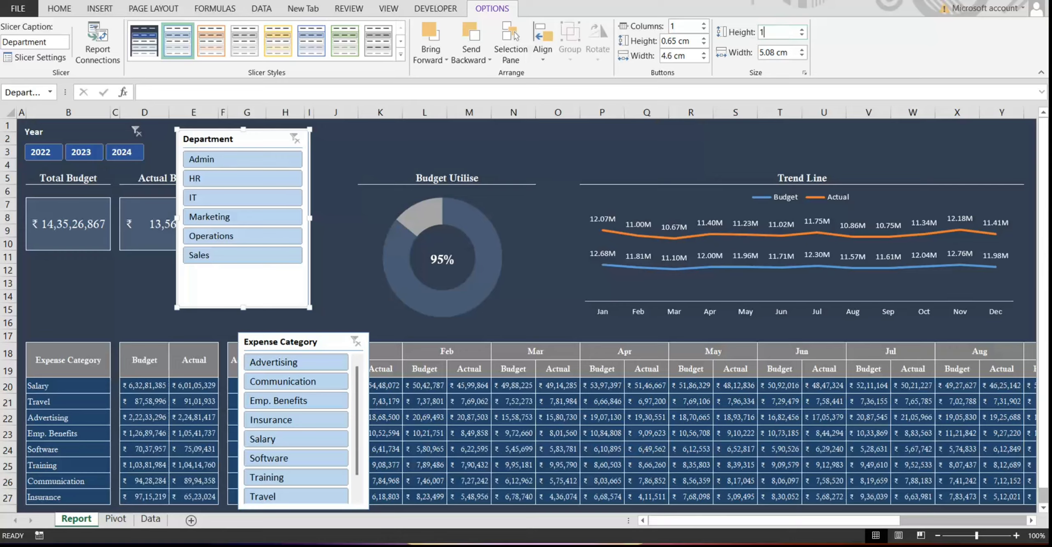
text(1.7 cm)
key(Return)
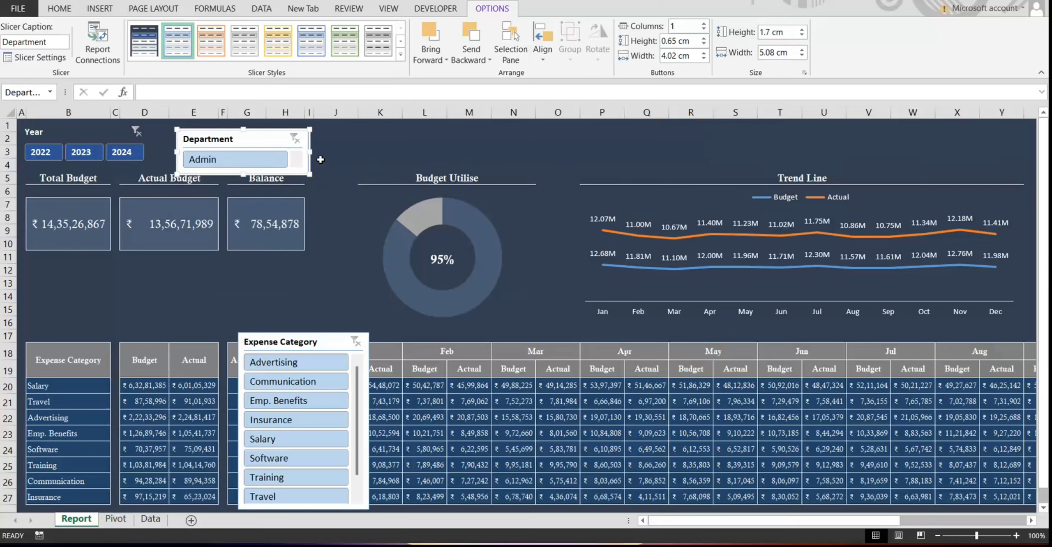
drag(315, 151, 561, 151)
drag(217, 138, 204, 131)
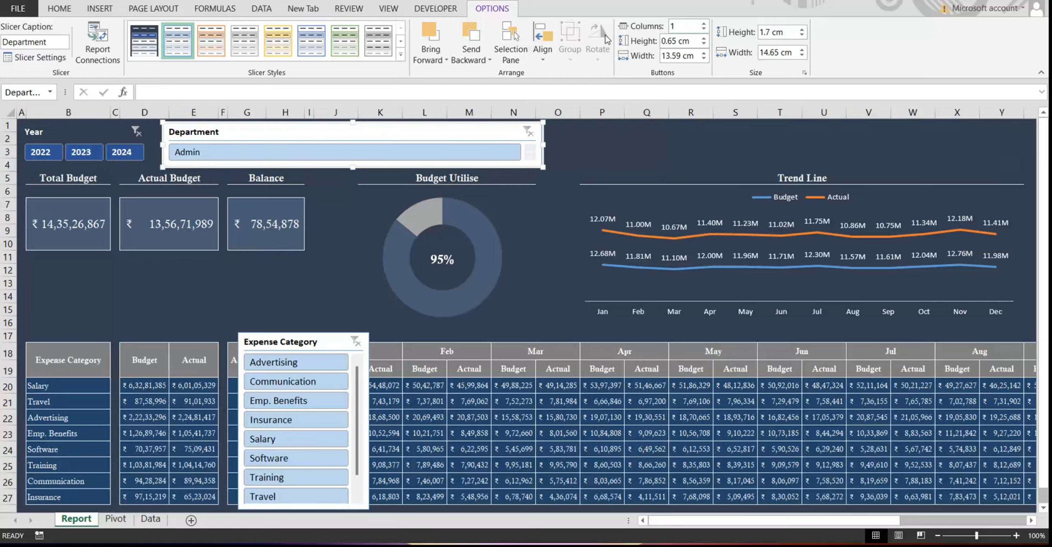
- Arrange the Department slicer's buttons in 6 columns and apply the dark blue slicer style
key(BackSpace)
text(6)
key(Return)
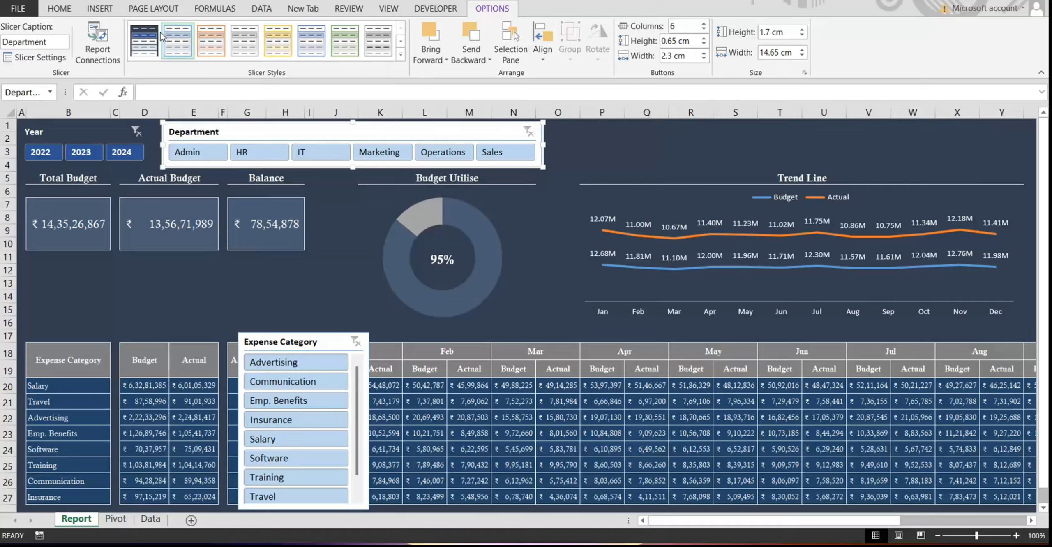
click(144, 40)
click(590, 131)
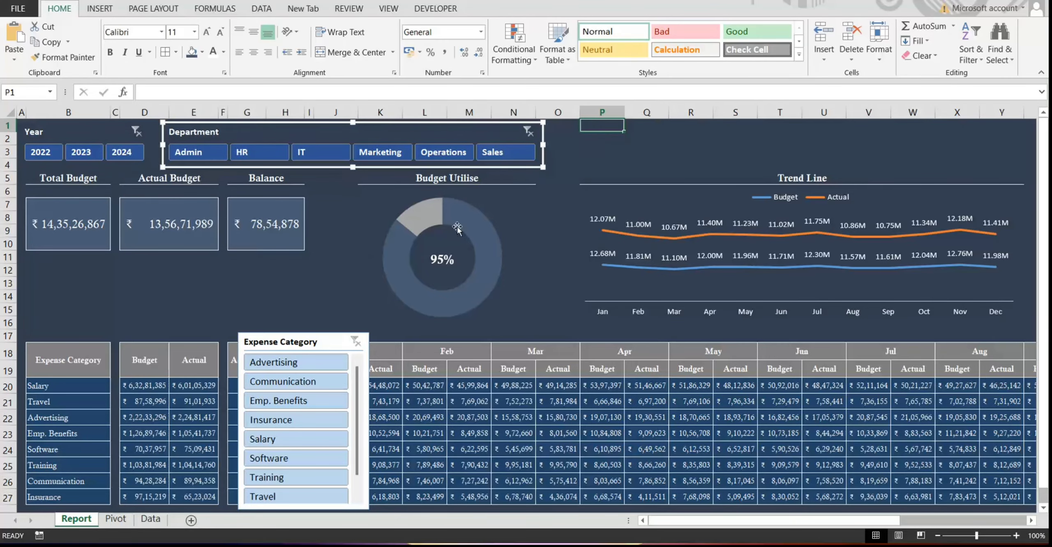
- Move the Expense Category slicer above the Trend Line chart and arrange its buttons in 8 columns
drag(292, 343, 620, 141)
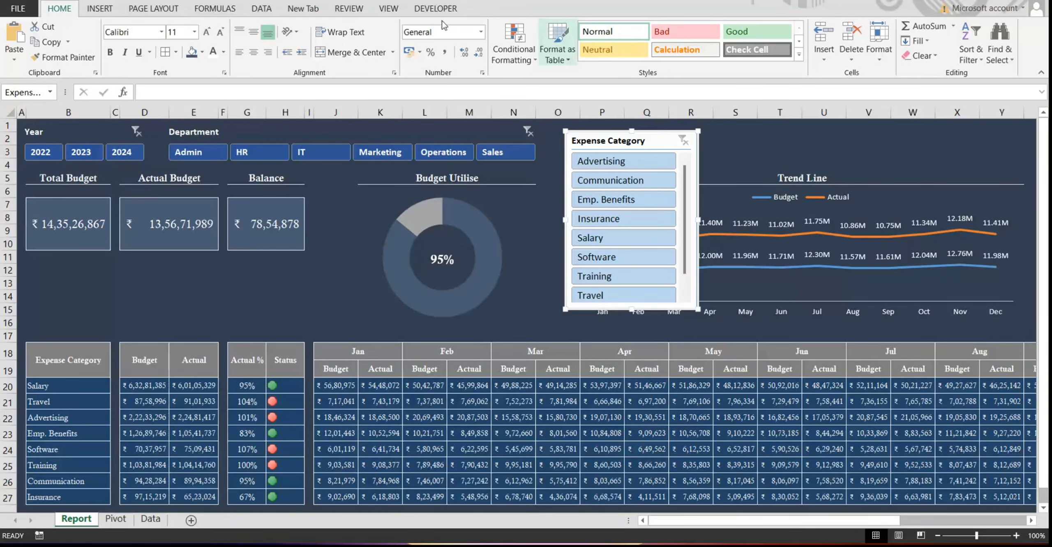
click(493, 12)
click(704, 24)
click(704, 24)
click(704, 24)
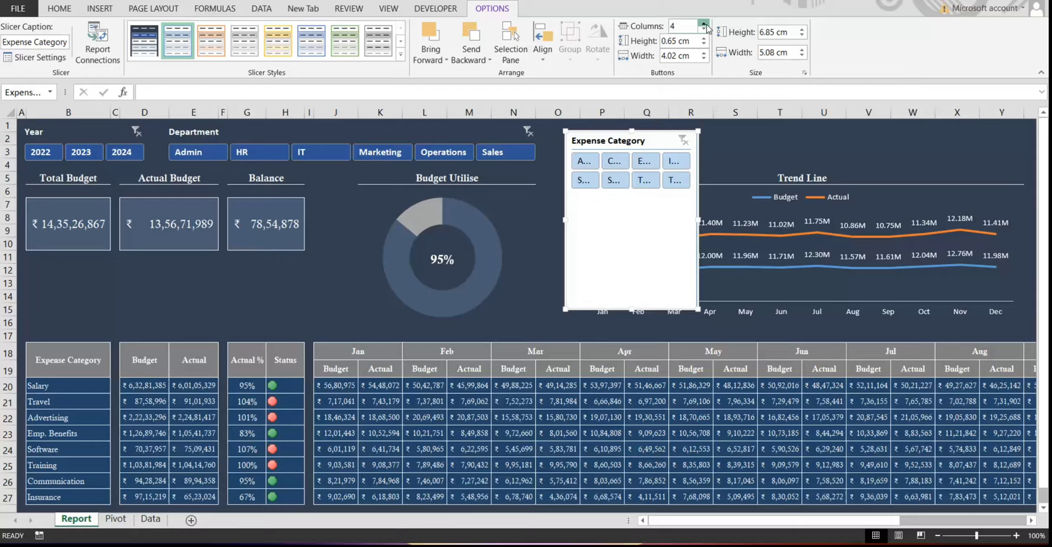
click(704, 24)
click(704, 24)
click(704, 24)
click(704, 24)
click(703, 24)
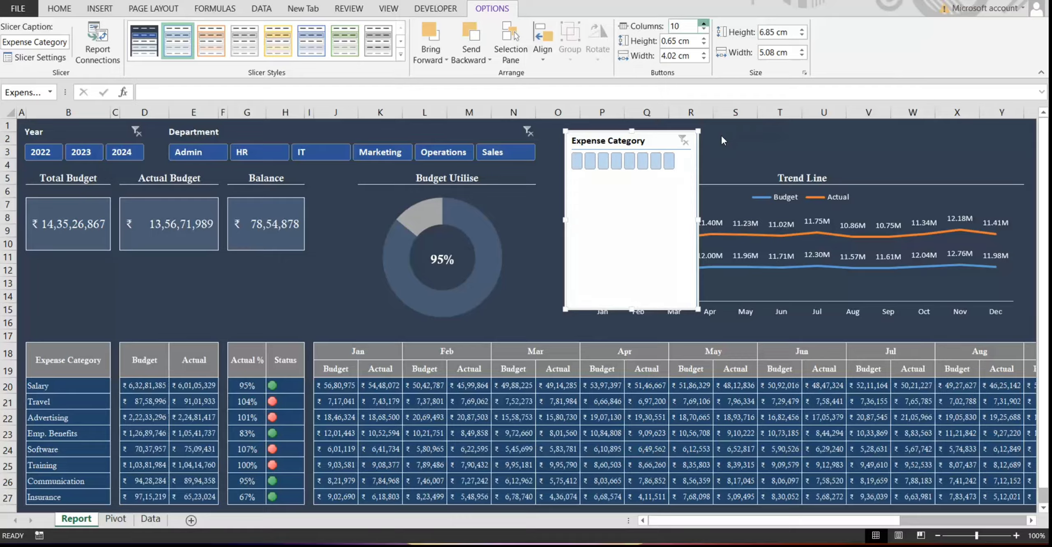
click(704, 28)
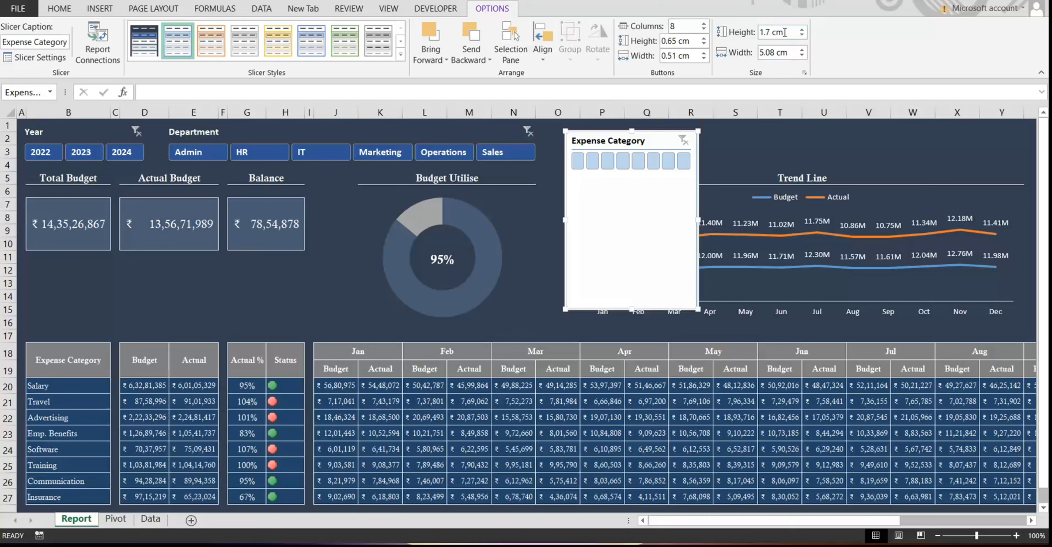
- Set the Expense Category slicer's height to 1.7 cm, widen it to about 17.97 cm, and apply the dark blue slicer style
key(Return)
drag(634, 141, 636, 133)
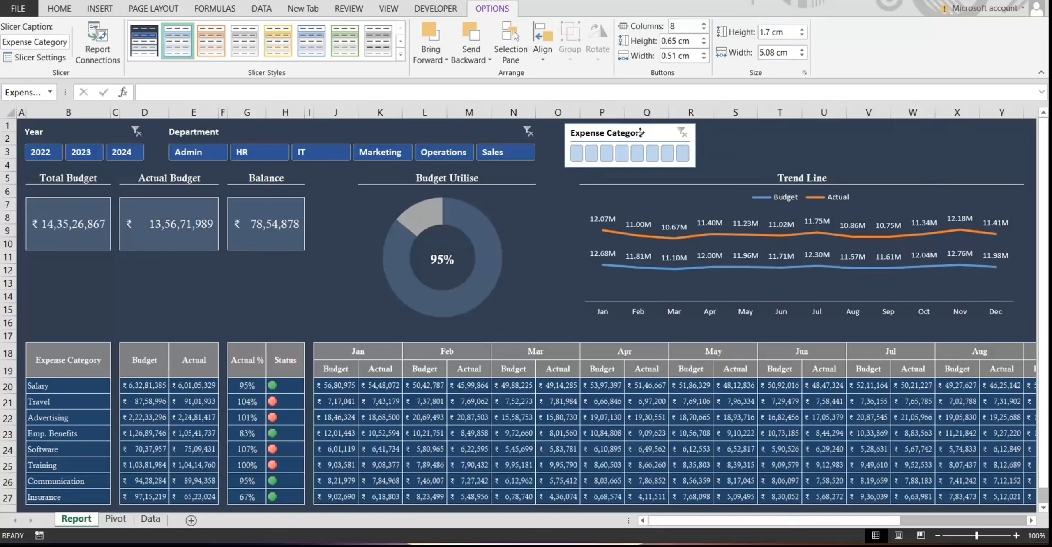
drag(701, 145, 1023, 156)
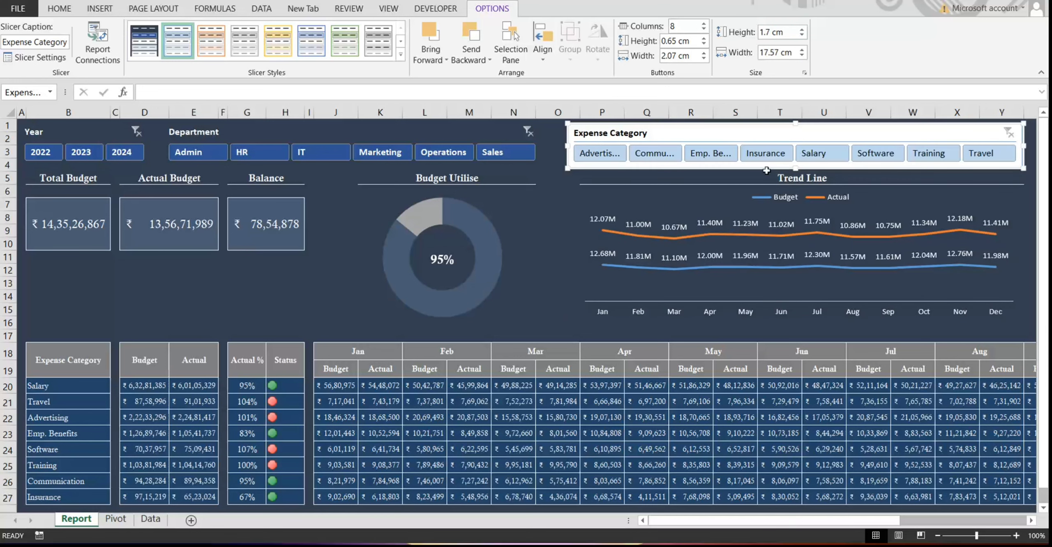
click(144, 40)
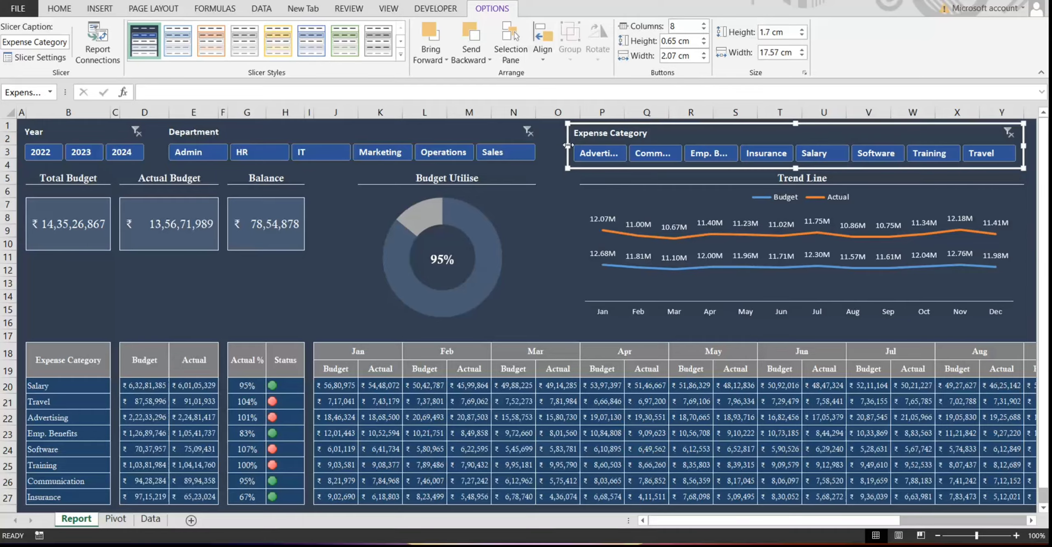
drag(568, 145, 557, 145)
click(194, 296)
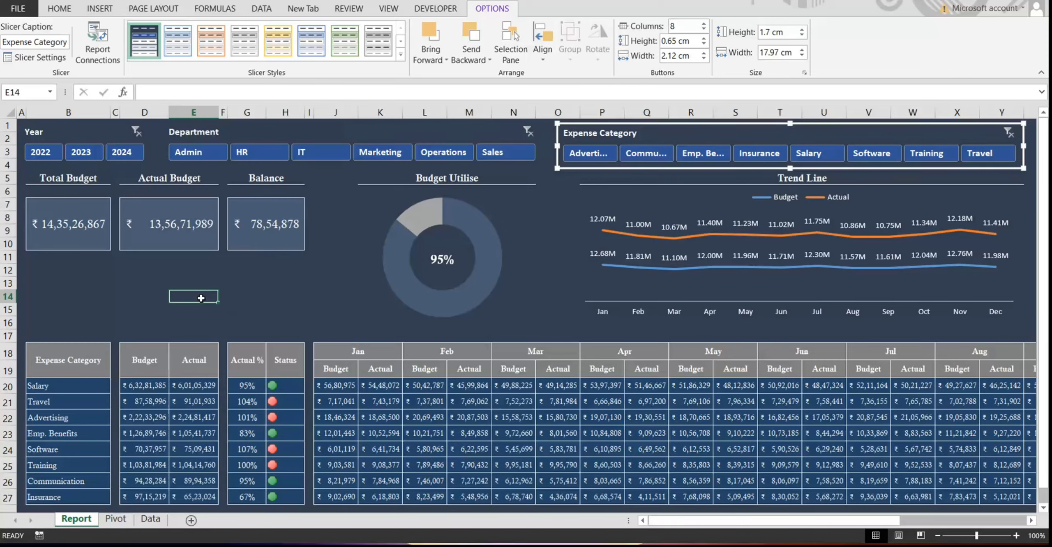
- Connect the Year slicer to PivotTable3 and PivotTable4 through its report connections
click(114, 158)
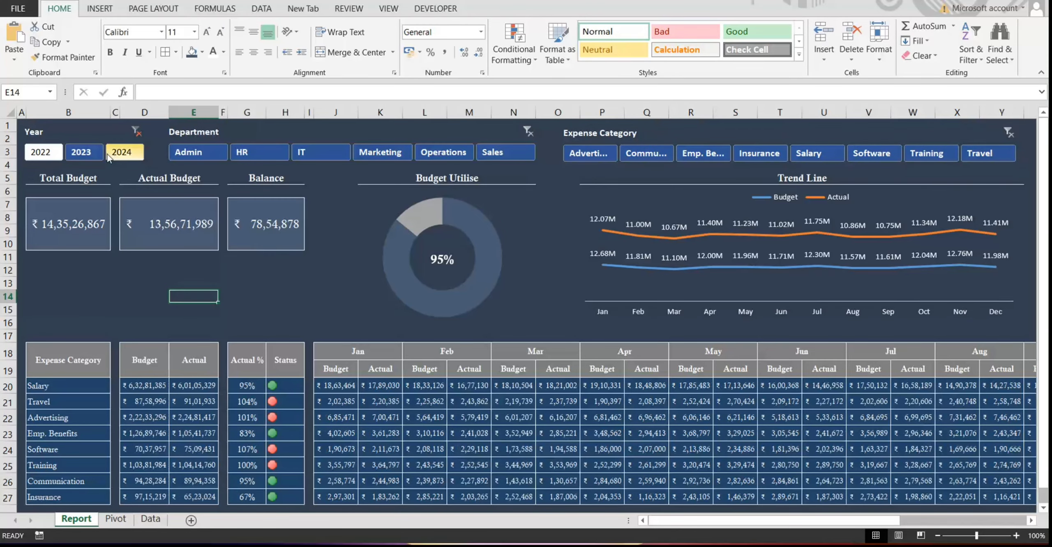
click(81, 132)
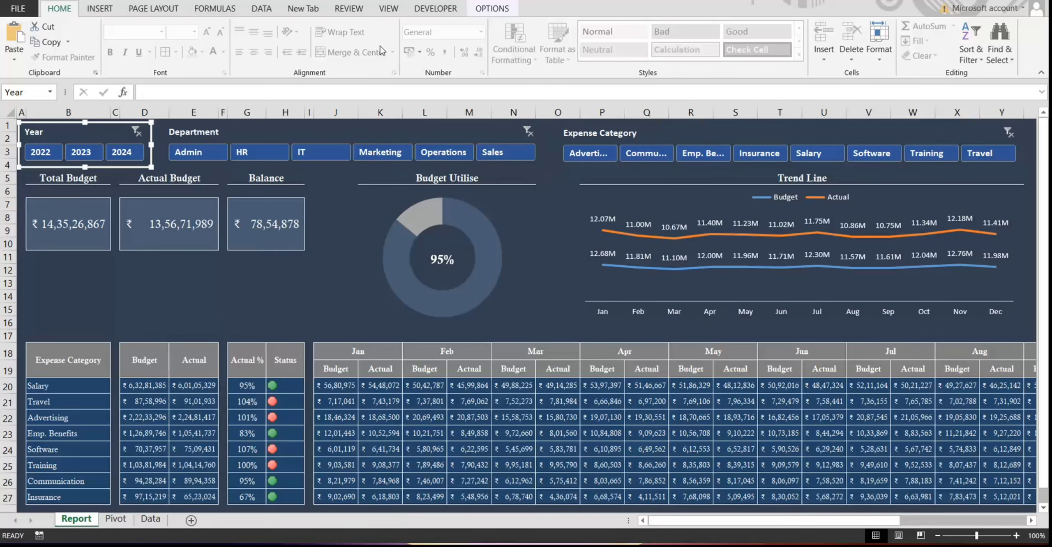
click(505, 11)
click(97, 41)
click(428, 286)
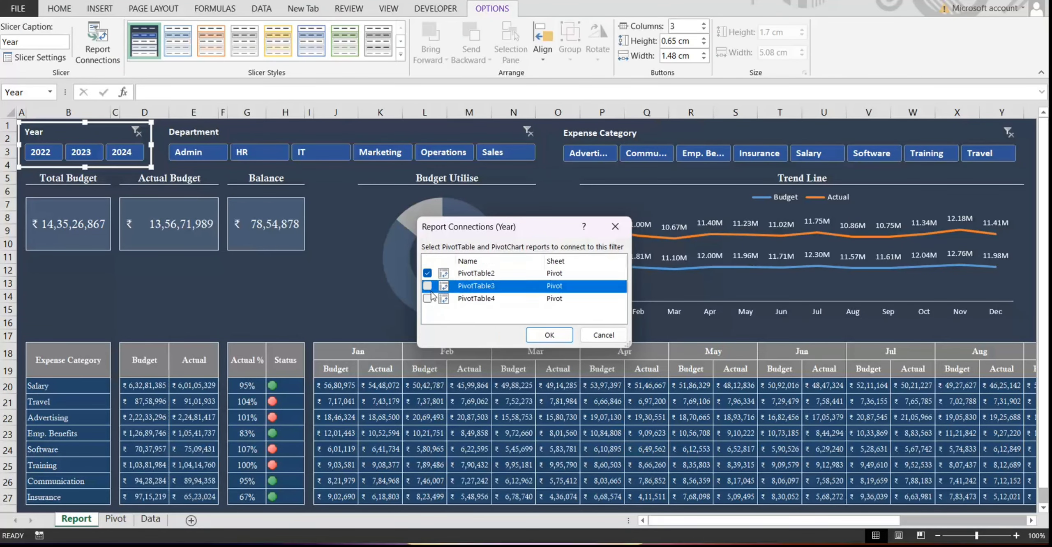
click(427, 299)
click(428, 299)
click(549, 335)
- Connect the Department slicer to PivotTable3 and PivotTable4 through its report connections
click(394, 133)
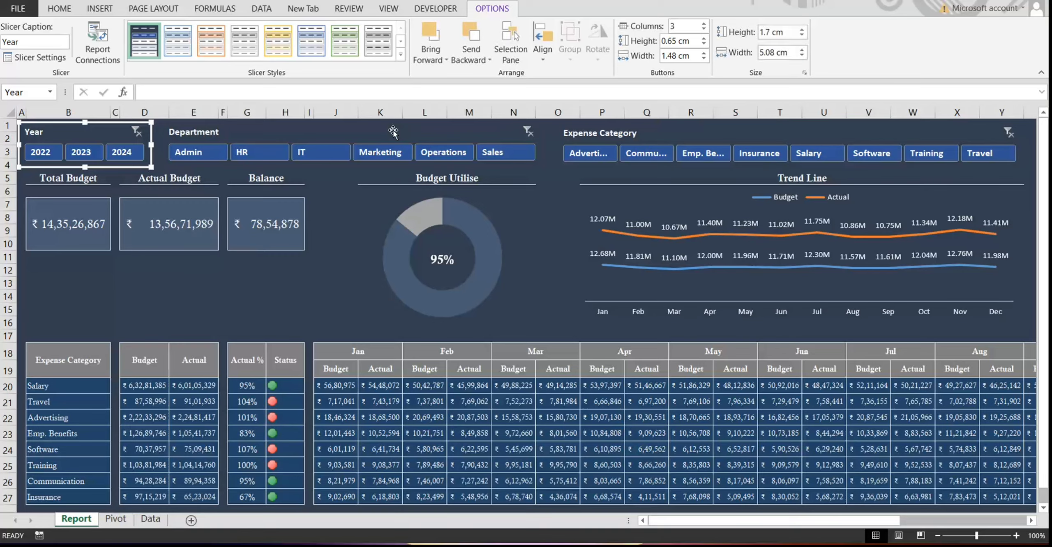
click(98, 42)
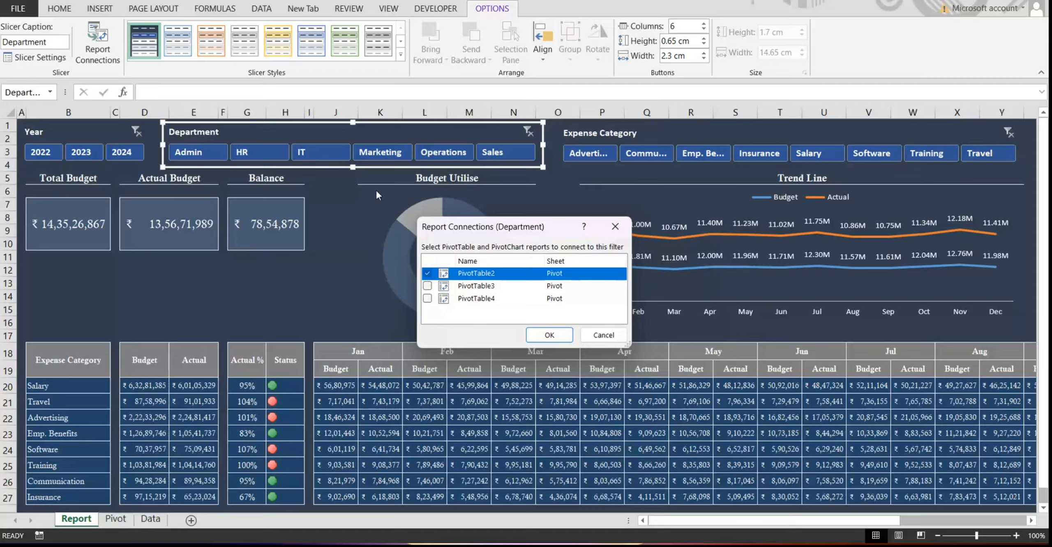
click(428, 285)
click(427, 299)
click(550, 334)
- Connect the Expense Category slicer to PivotTable3 and PivotTable4 through its report connections
click(654, 133)
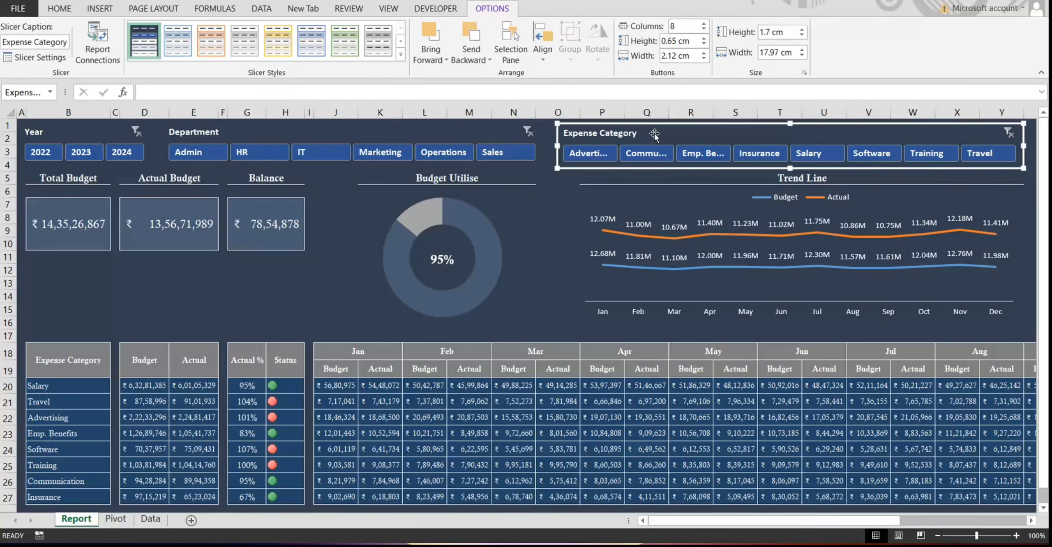
click(98, 41)
click(428, 285)
click(428, 298)
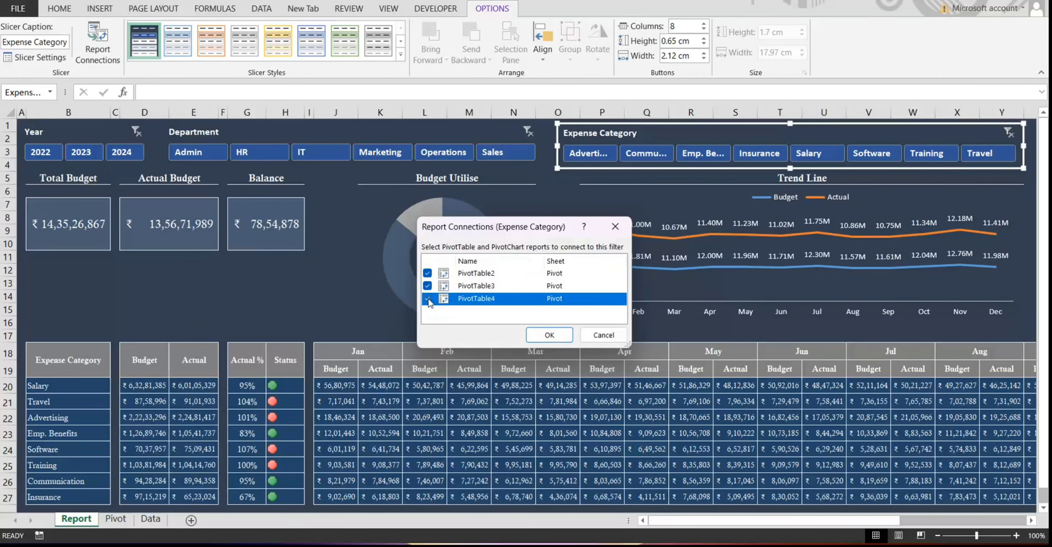
click(549, 334)
click(181, 294)
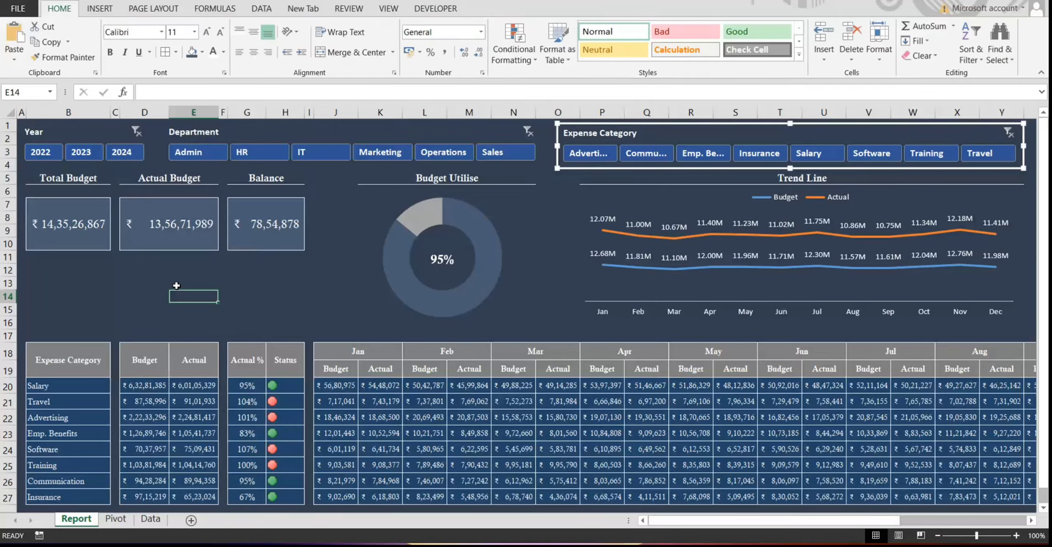
- Test the Year slicer by filtering the dashboard to 2023 and 2024 in turn, and clear the filter
click(81, 151)
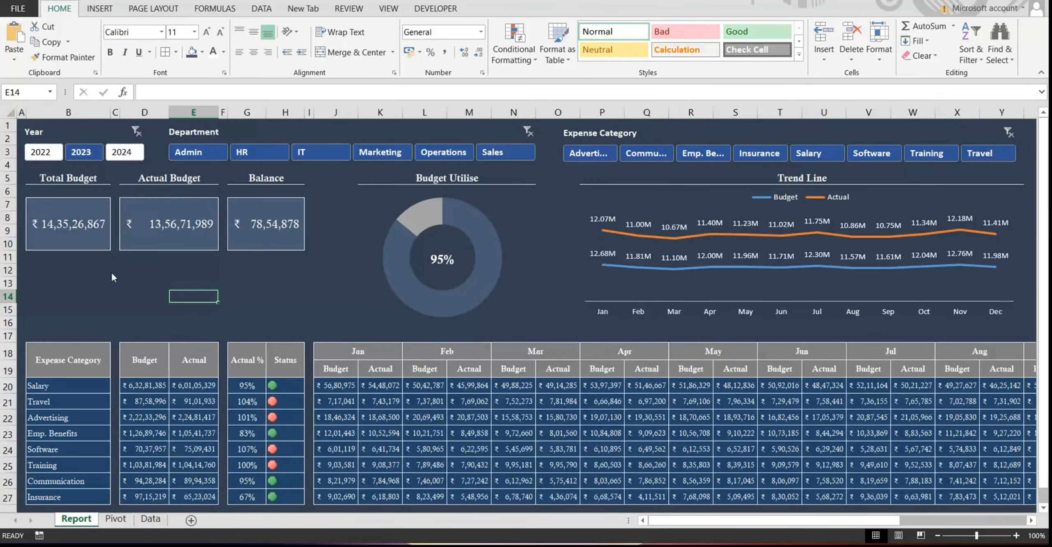
click(125, 153)
click(136, 131)
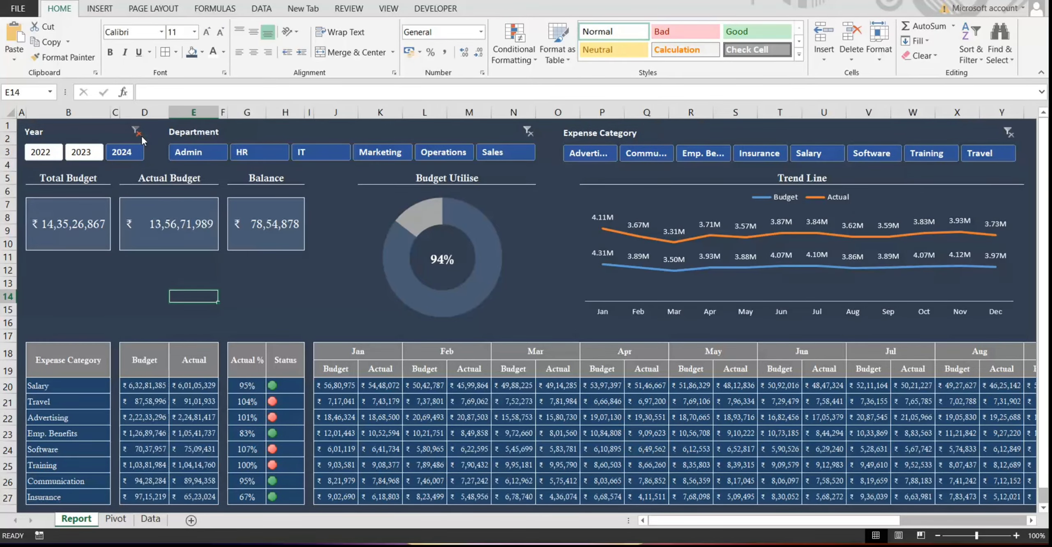
- Test the Department slicer with HR, IT and Marketing in turn, and clear the filter
click(258, 152)
click(343, 154)
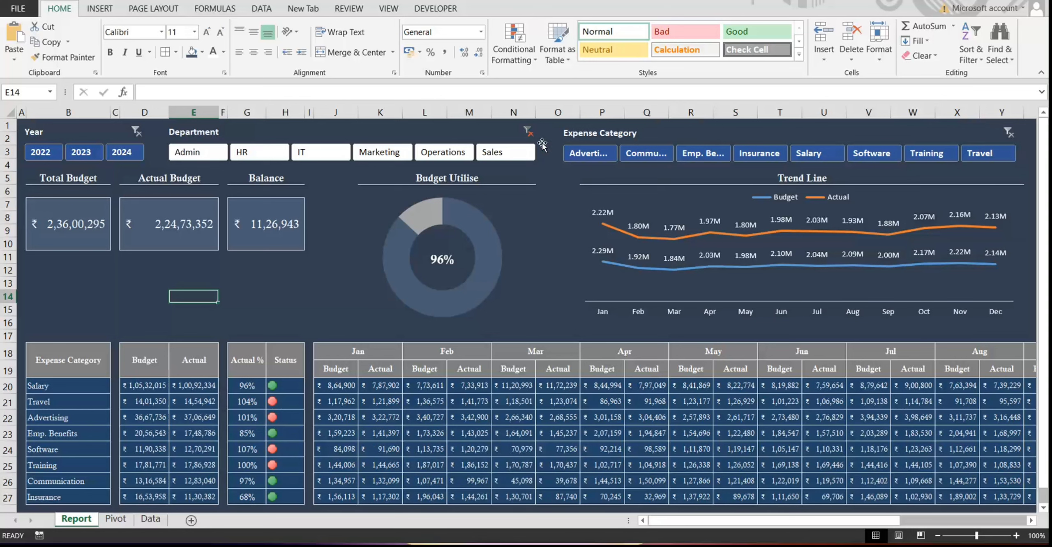
click(378, 154)
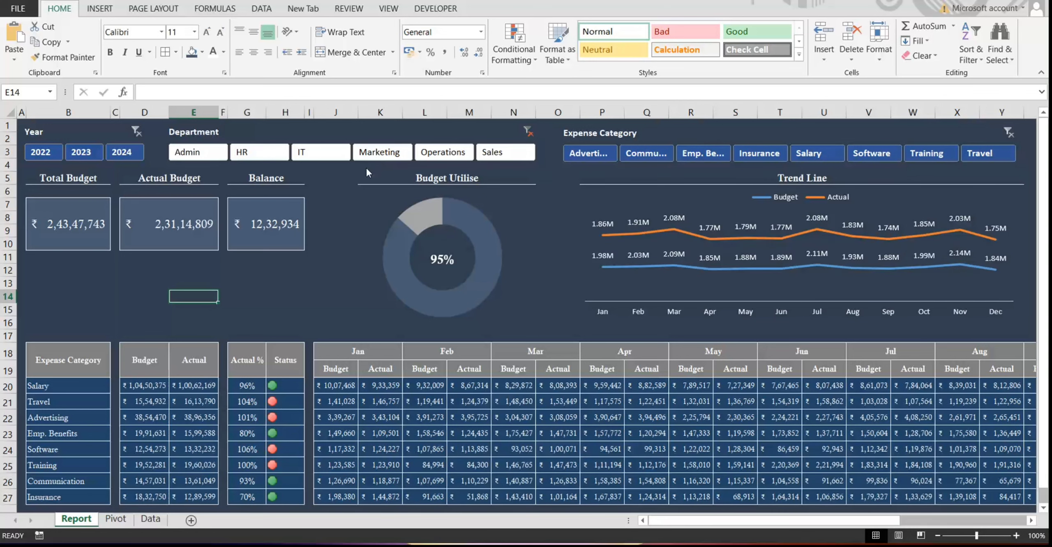
click(528, 132)
- Test the Expense Category slicer with Advertising, Communication, Emp. Benefits and Insurance in turn, and clear the filter
click(590, 152)
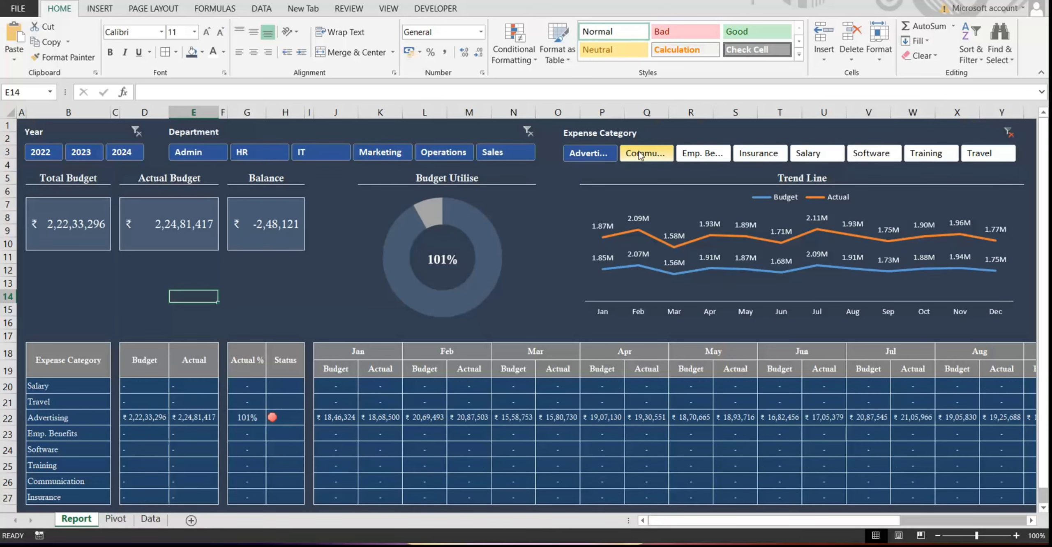
click(646, 153)
click(689, 154)
click(759, 153)
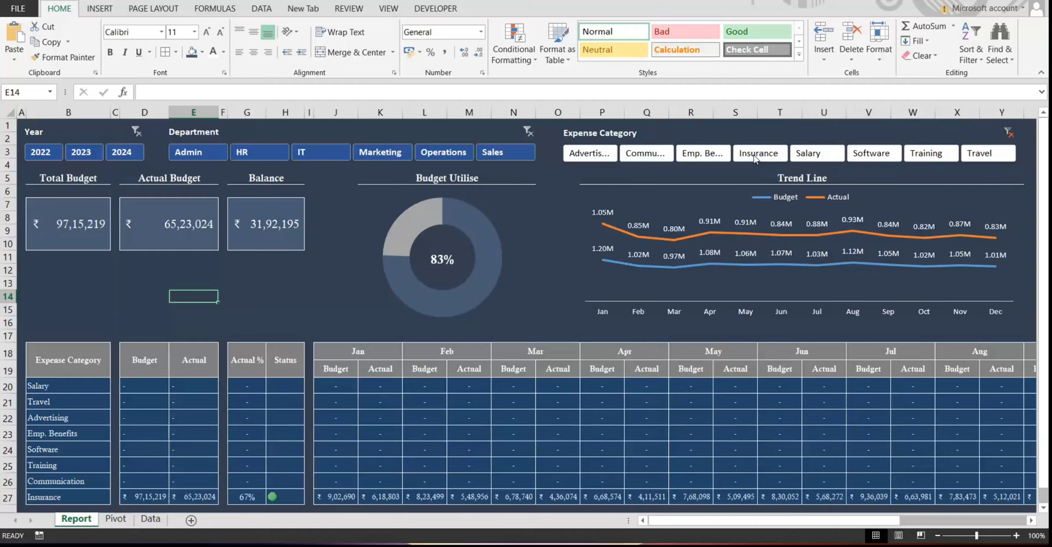
click(1008, 133)
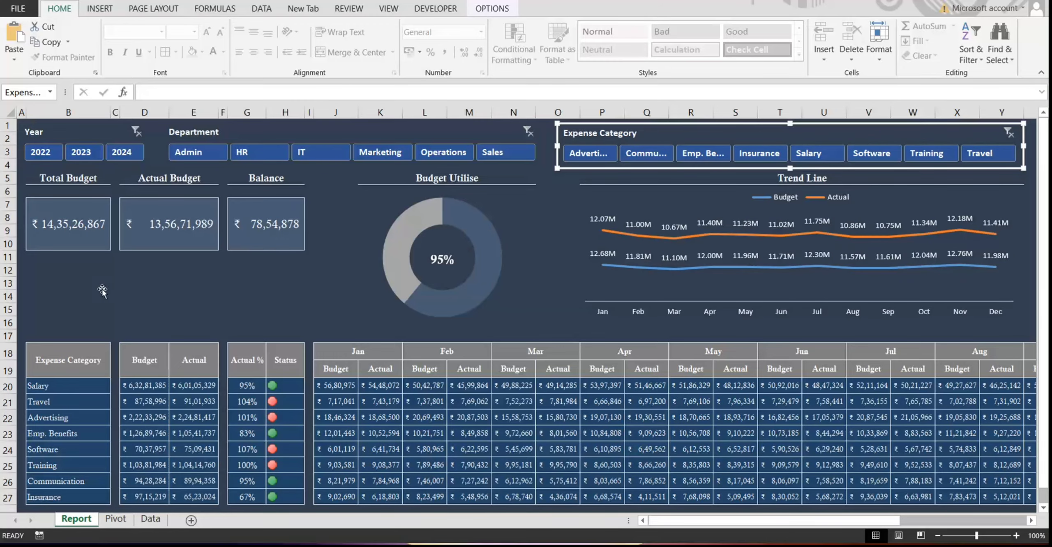
click(74, 288)
key(ctrl+s)
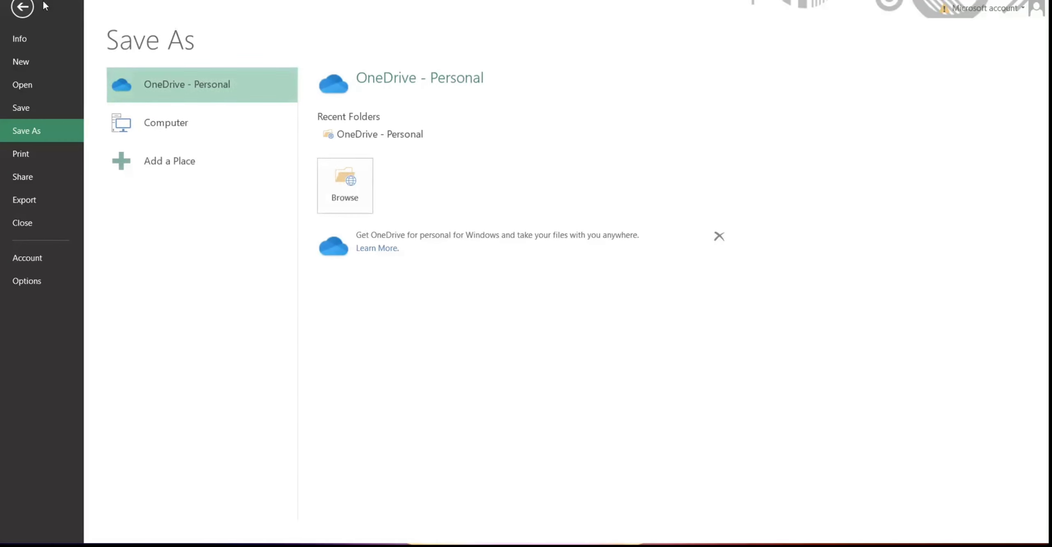
key(Escape)
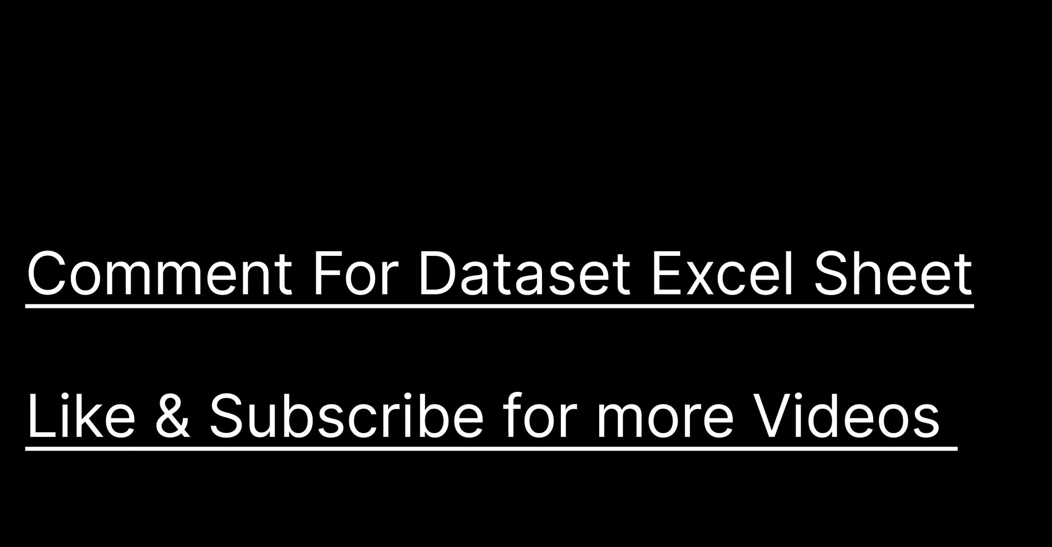